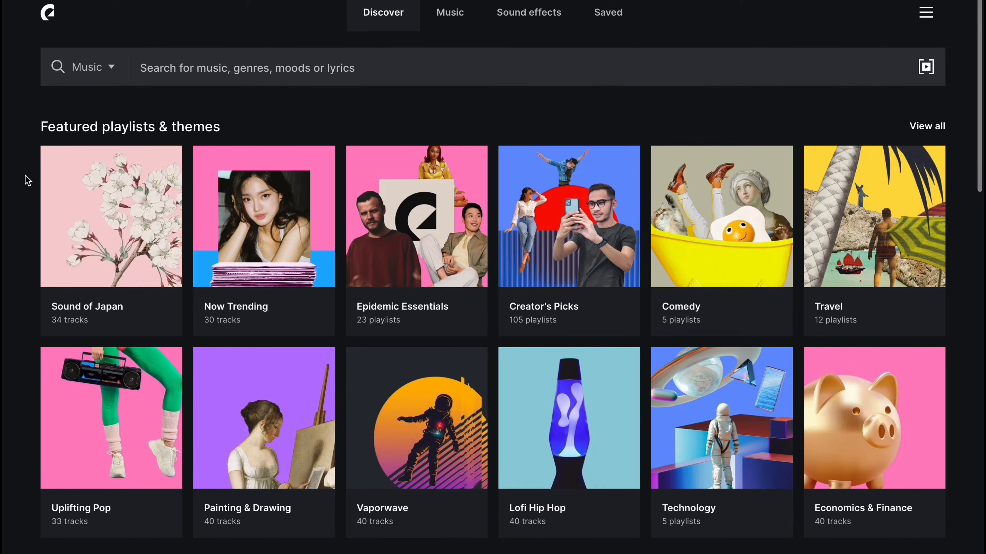
Browse the music catalogue's featured playlists, genres, moods and themes
{"action": "scroll", "coordinate": [27, 180], "scroll_direction": "down", "scroll_amount": 8}
{"action": "scroll", "coordinate": [28, 180], "scroll_direction": "down", "scroll_amount": 7}
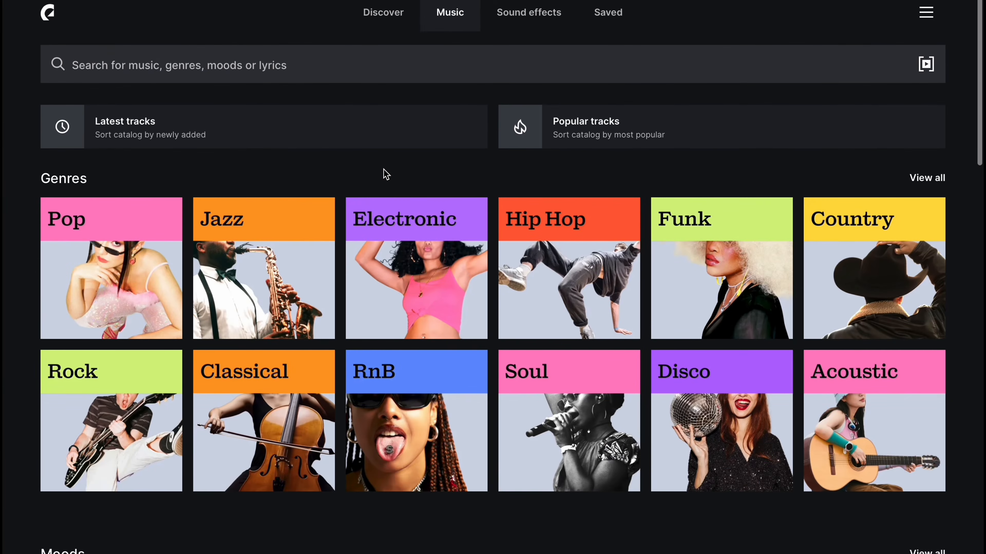
{"action": "scroll", "coordinate": [384, 172], "scroll_direction": "down", "scroll_amount": 13}
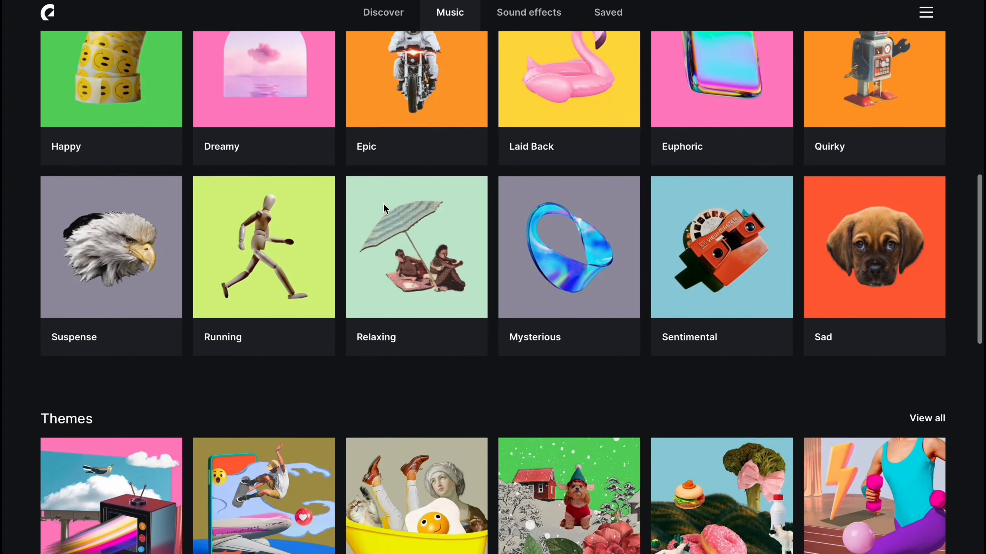
{"action": "scroll", "coordinate": [383, 204], "scroll_direction": "down", "scroll_amount": 6}
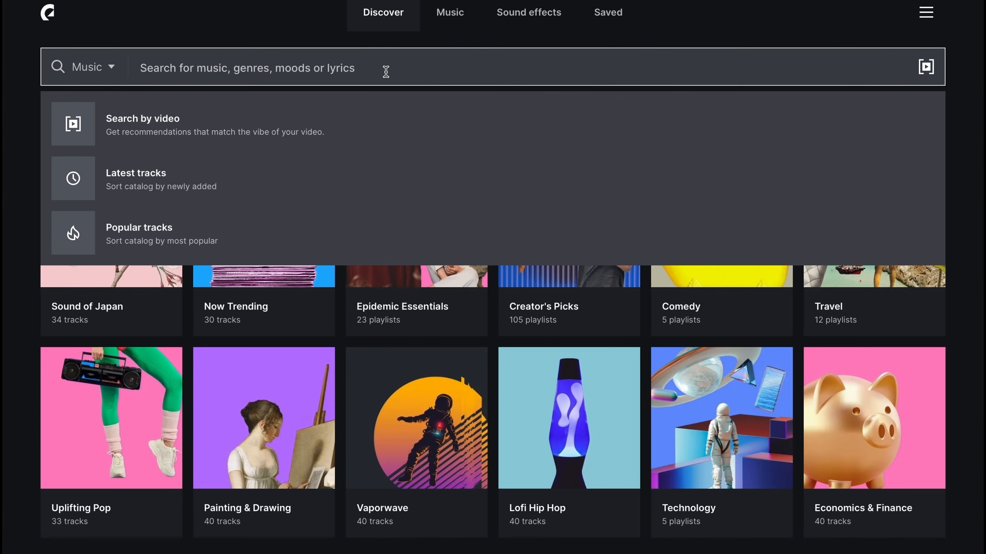
Search the music catalogue for "chilled out" and look through the matching tracks
{"action": "type", "text": "chilled"}
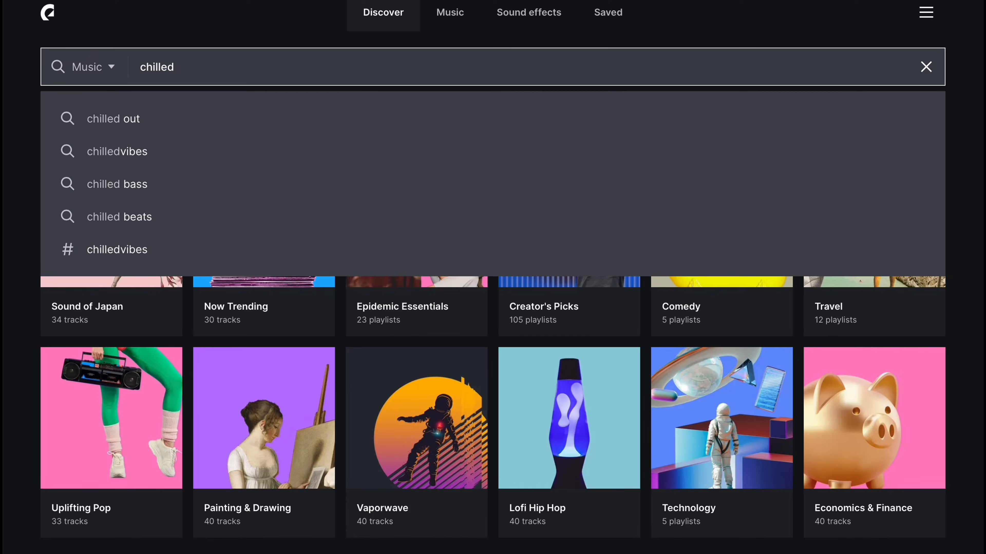
{"action": "key", "text": "Down"}
{"action": "key", "text": "Return"}
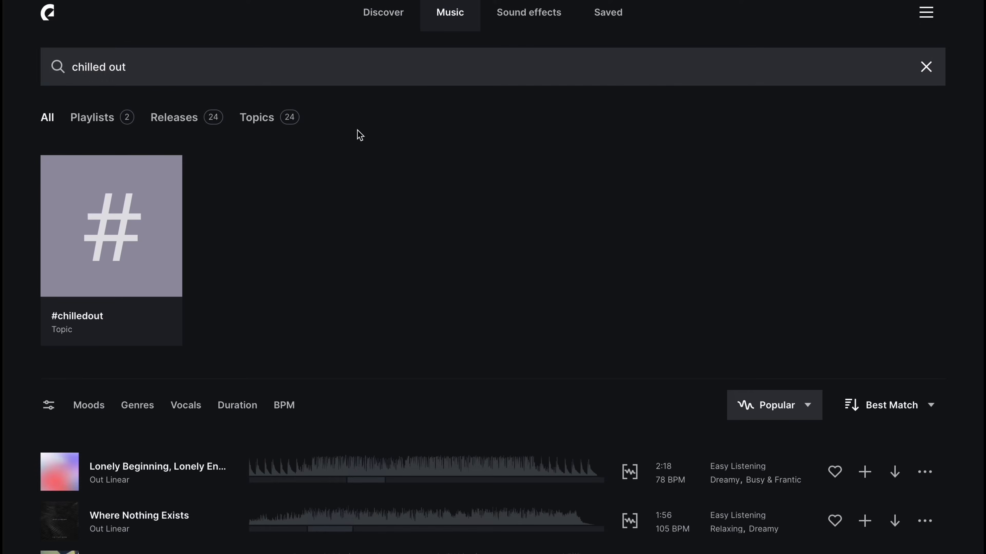
{"action": "scroll", "coordinate": [325, 228], "scroll_direction": "down", "scroll_amount": 8}
{"action": "left_click", "coordinate": [63, 313]}
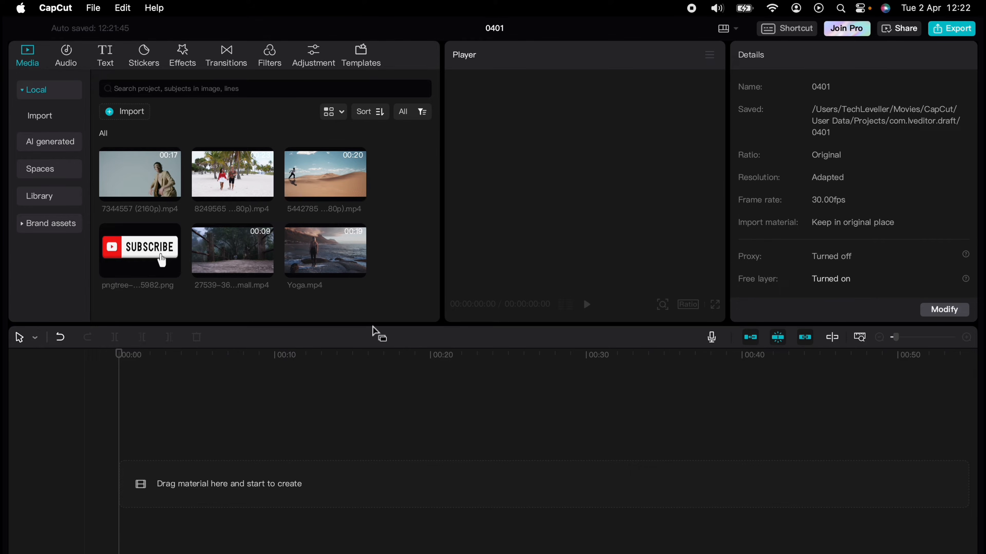
In CapCut, place Yoga.mp4 on the empty timeline and add a default text clip above its start
{"action": "left_click_drag", "start_coordinate": [335, 254], "coordinate": [250, 454]}
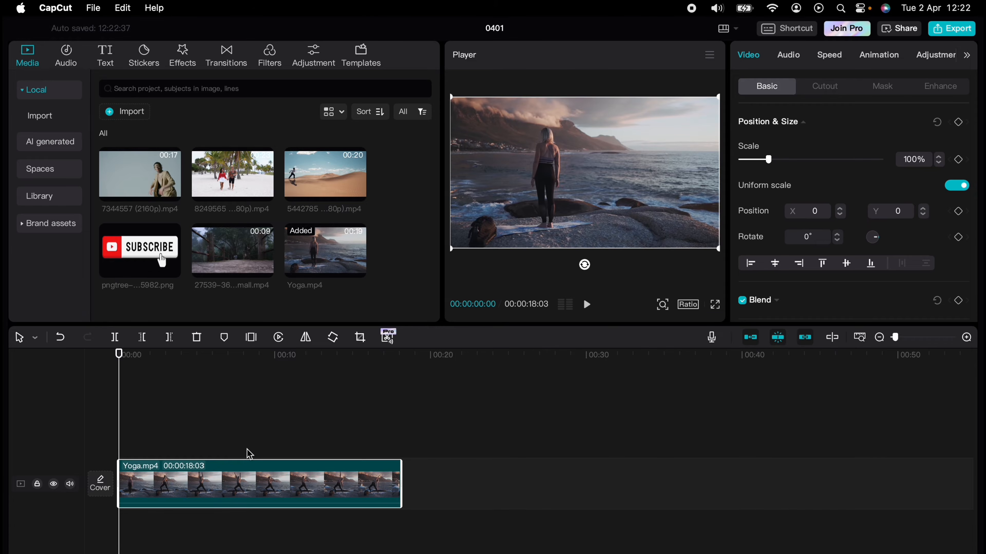
{"action": "left_click", "coordinate": [105, 56]}
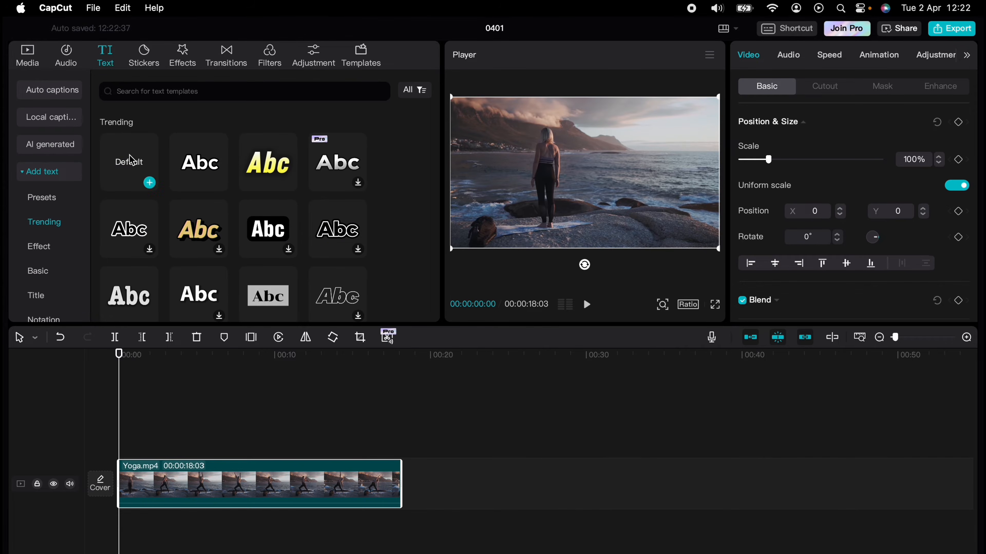
{"action": "left_click", "coordinate": [131, 163]}
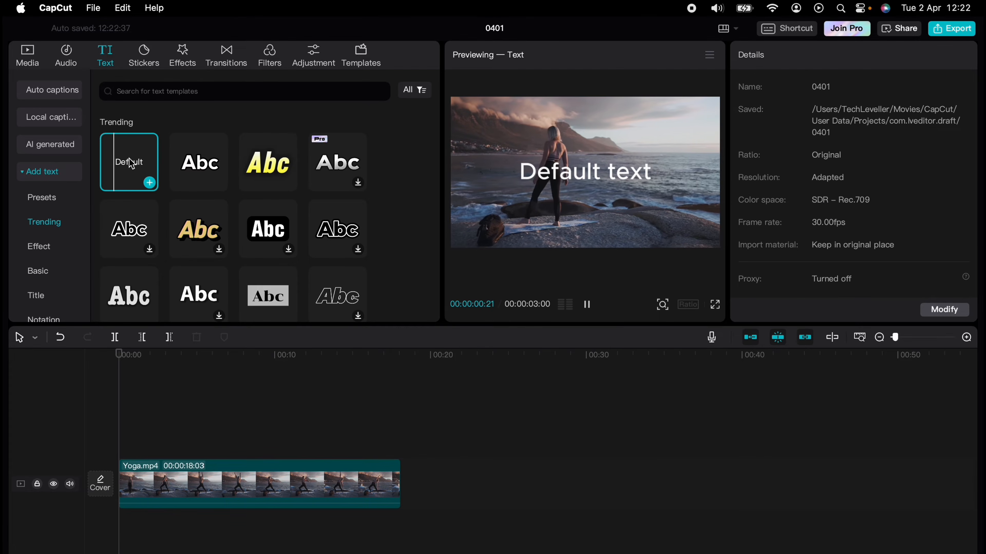
{"action": "left_click_drag", "start_coordinate": [132, 163], "coordinate": [124, 424]}
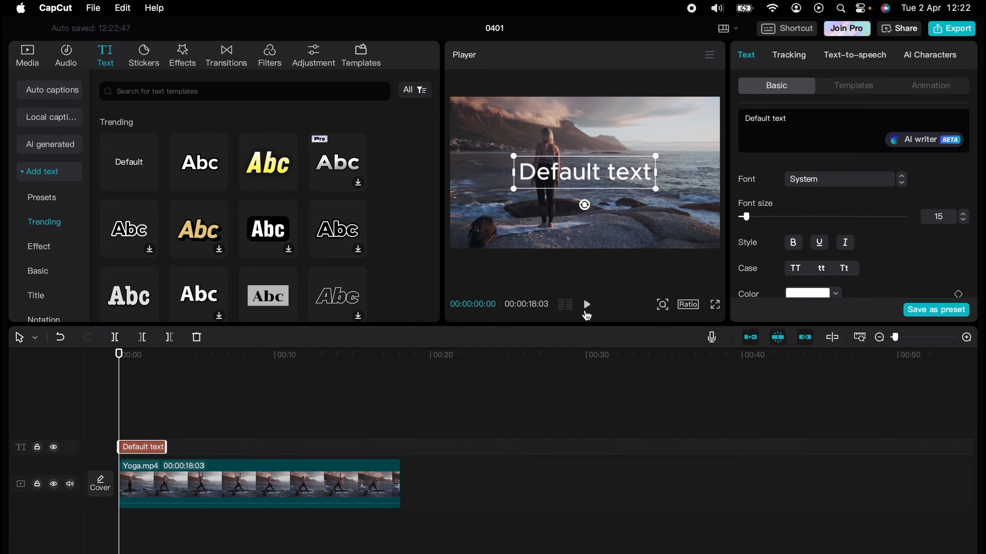
Change the text to "Yoga" in the Sora-Bold font and enlarge it to span most of the frame's width
{"action": "triple_click", "coordinate": [796, 124]}
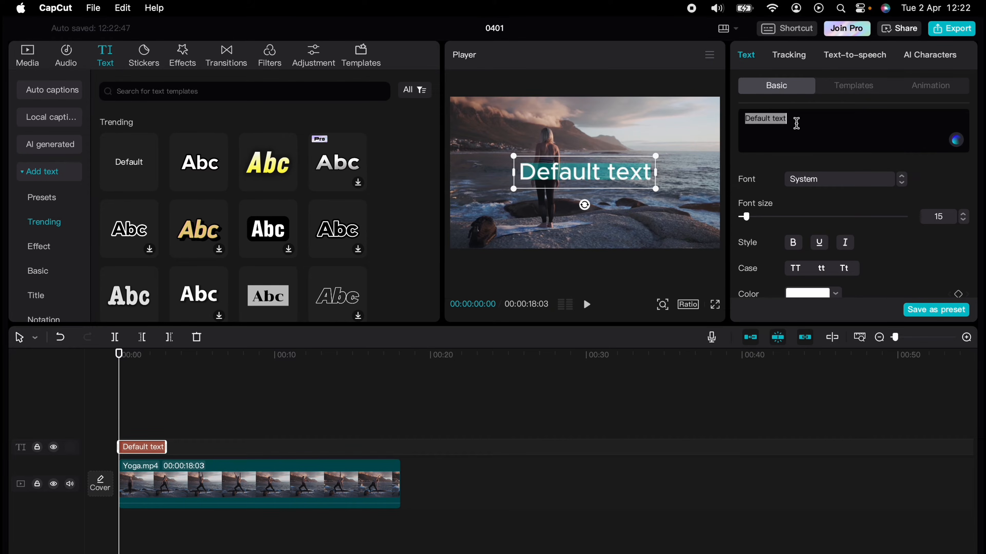
{"action": "type", "text": "Yoga"}
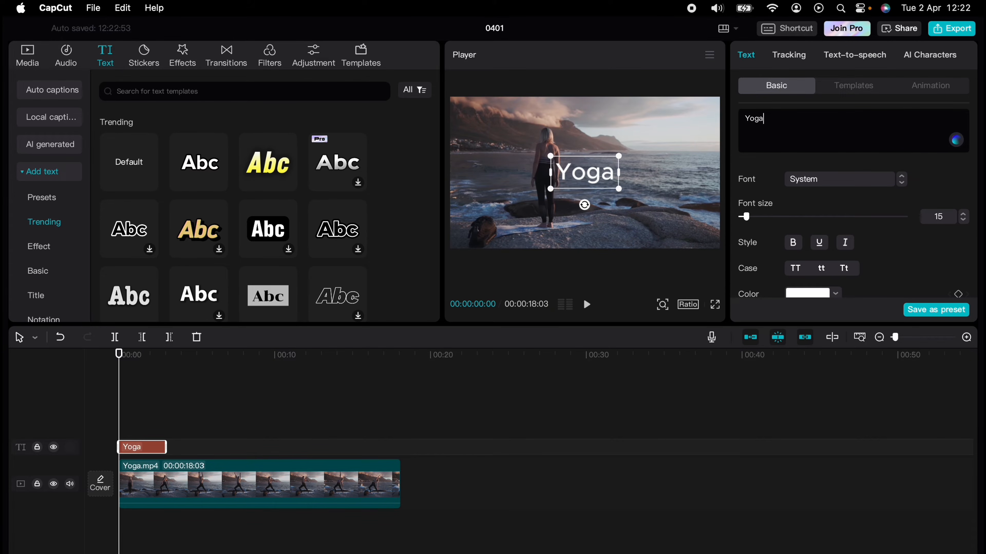
{"action": "left_click", "coordinate": [865, 180]}
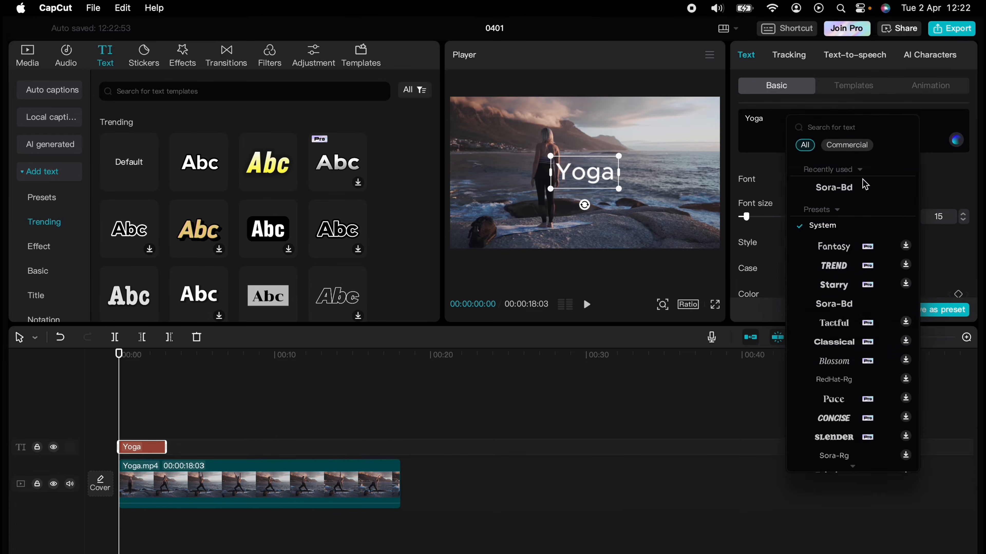
{"action": "left_click", "coordinate": [833, 305]}
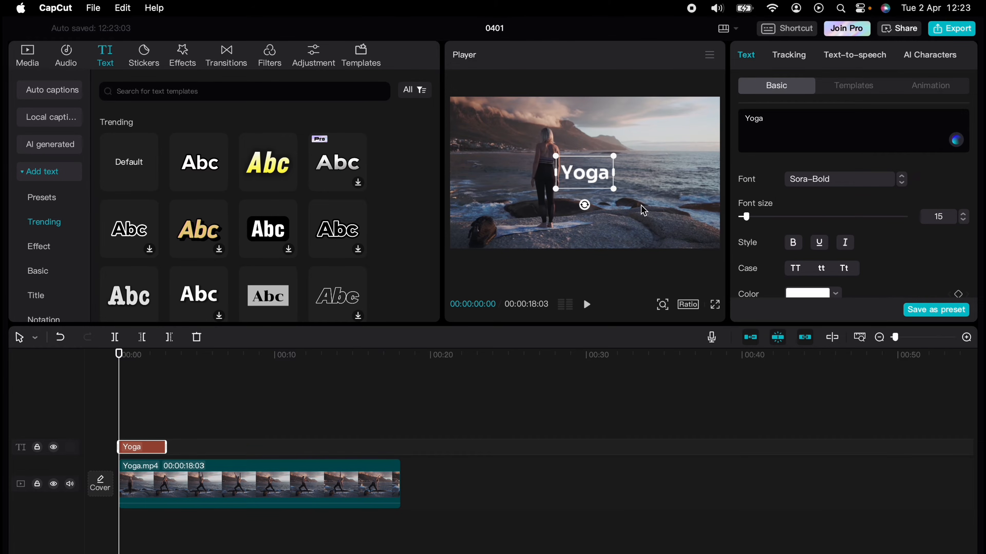
{"action": "left_click_drag", "start_coordinate": [614, 189], "coordinate": [713, 255]}
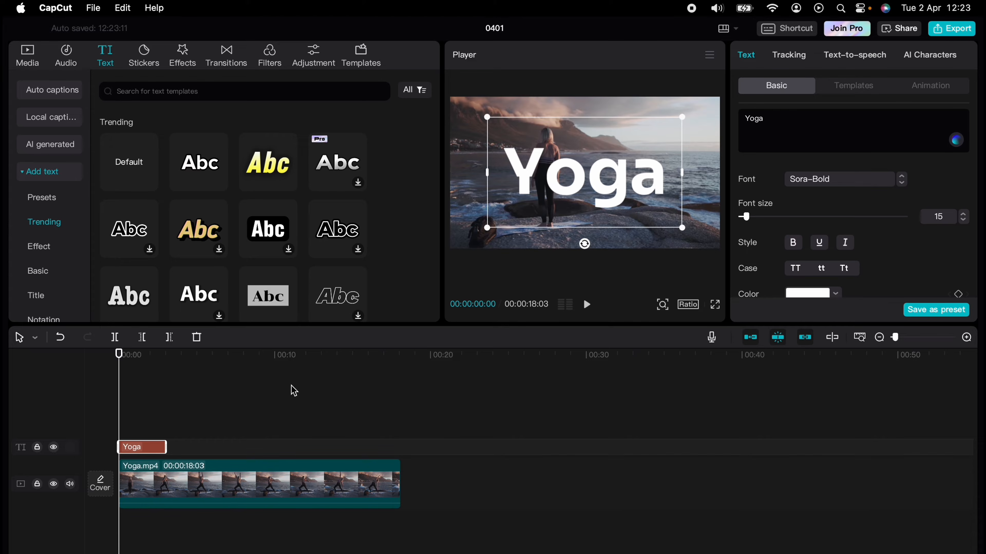
Add a second copy of Yoga.mp4 on a track above the text, aligned with the timeline's start
{"action": "left_click", "coordinate": [32, 54]}
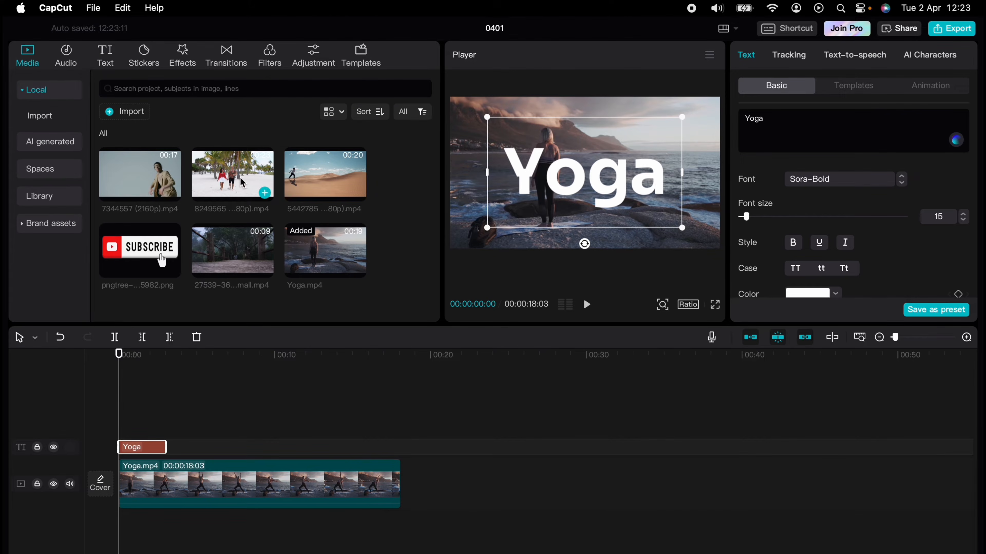
{"action": "left_click_drag", "start_coordinate": [308, 240], "coordinate": [123, 409]}
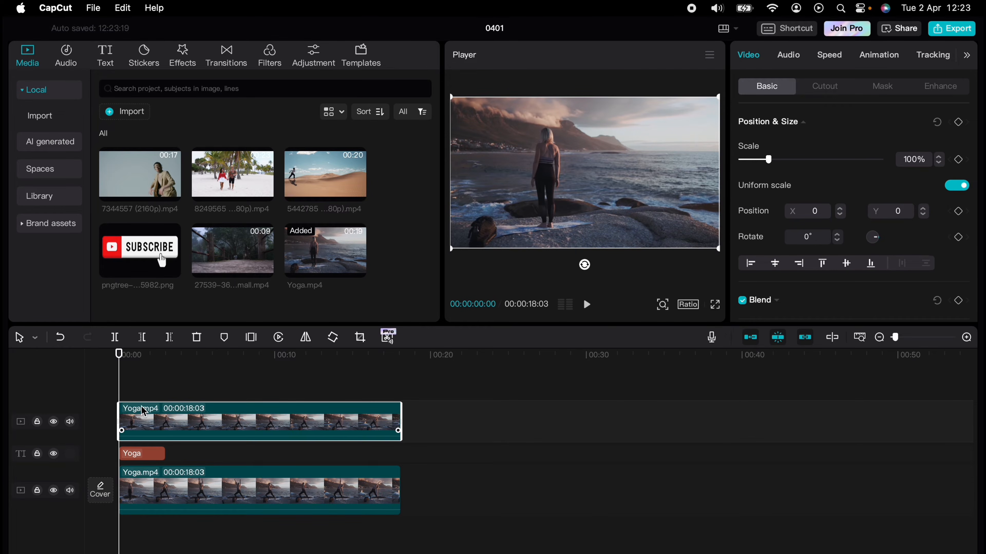
{"action": "mouse_move", "coordinate": [138, 457]}
{"action": "left_mouse_down"}
{"action": "mouse_move", "coordinate": [142, 388]}
{"action": "mouse_move", "coordinate": [138, 469]}
{"action": "left_mouse_up"}
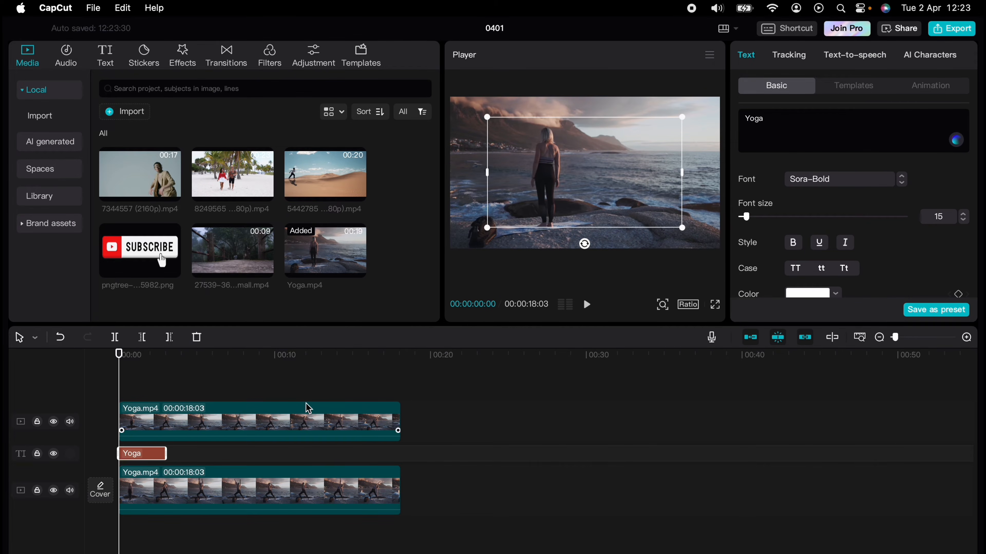
{"action": "left_click", "coordinate": [434, 386]}
{"action": "left_click", "coordinate": [177, 435]}
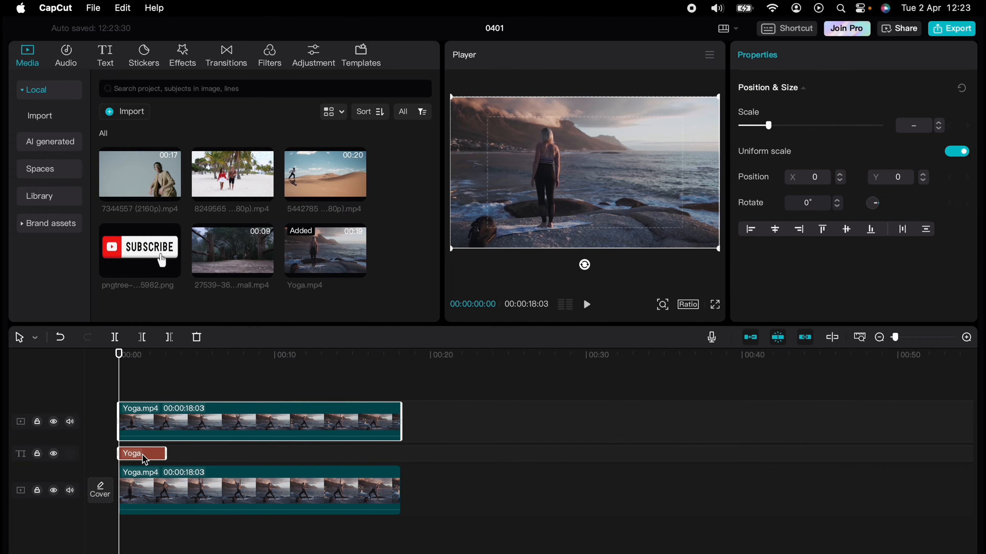
{"action": "right_click", "coordinate": [203, 430]}
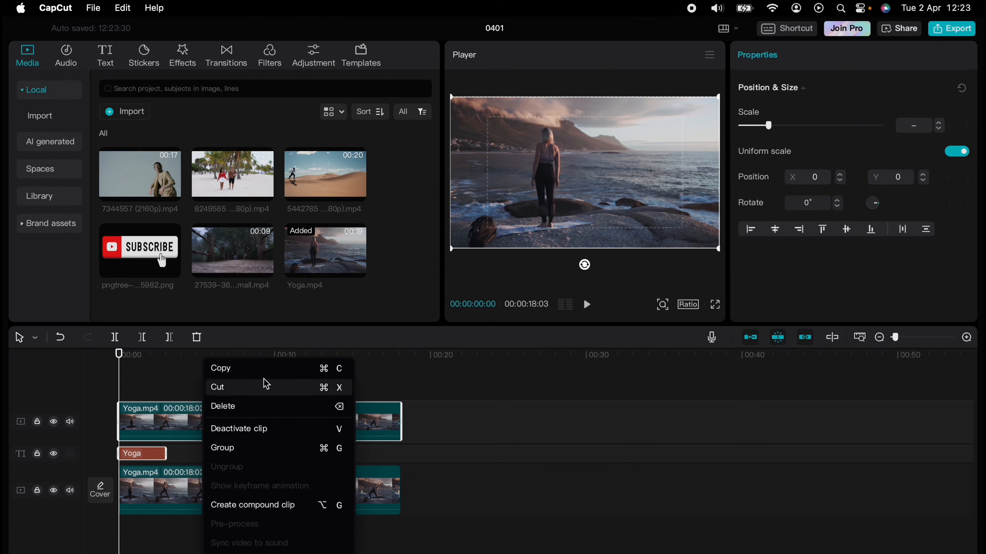
{"action": "left_click", "coordinate": [134, 379]}
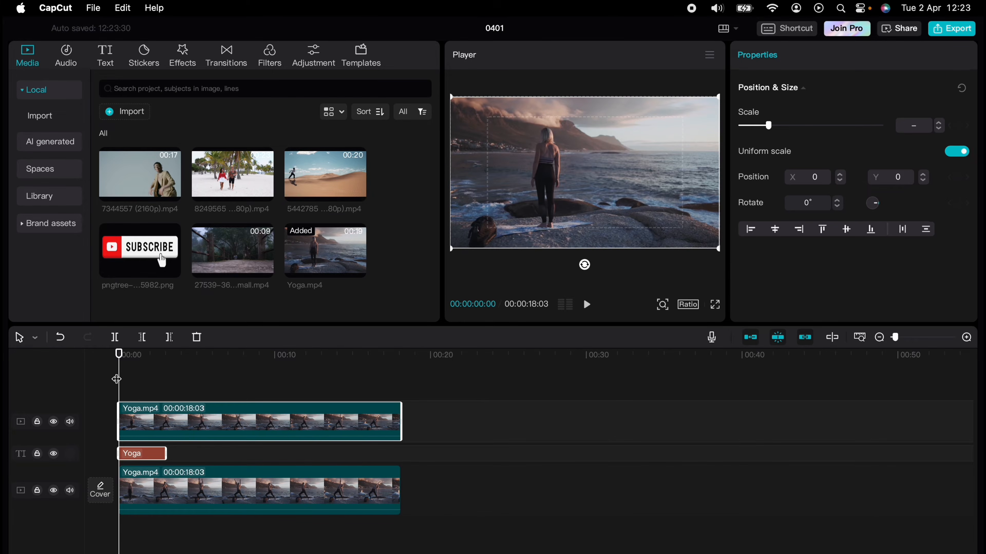
Check the free layer option in the editing settings, then close the settings without saving
{"action": "left_click", "coordinate": [63, 8]}
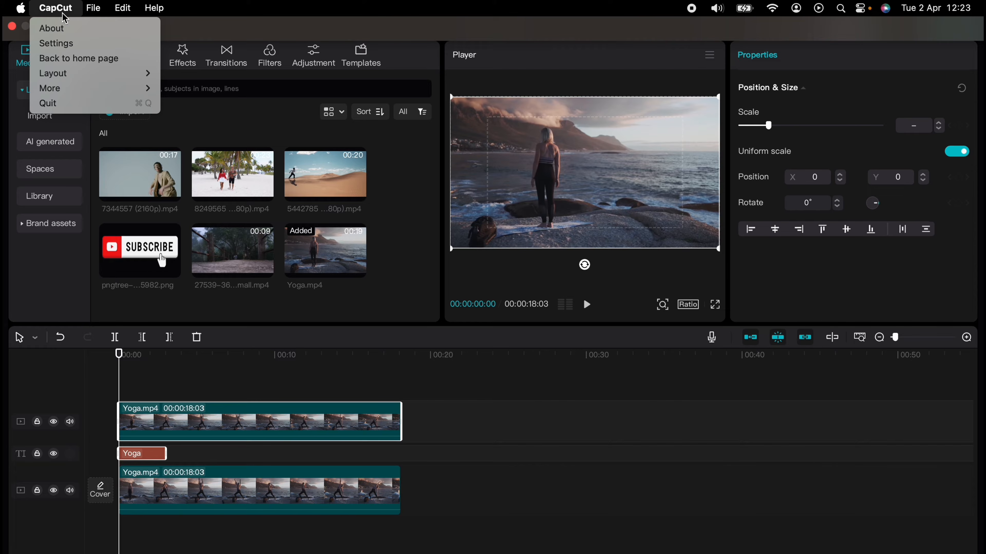
{"action": "left_click", "coordinate": [58, 43]}
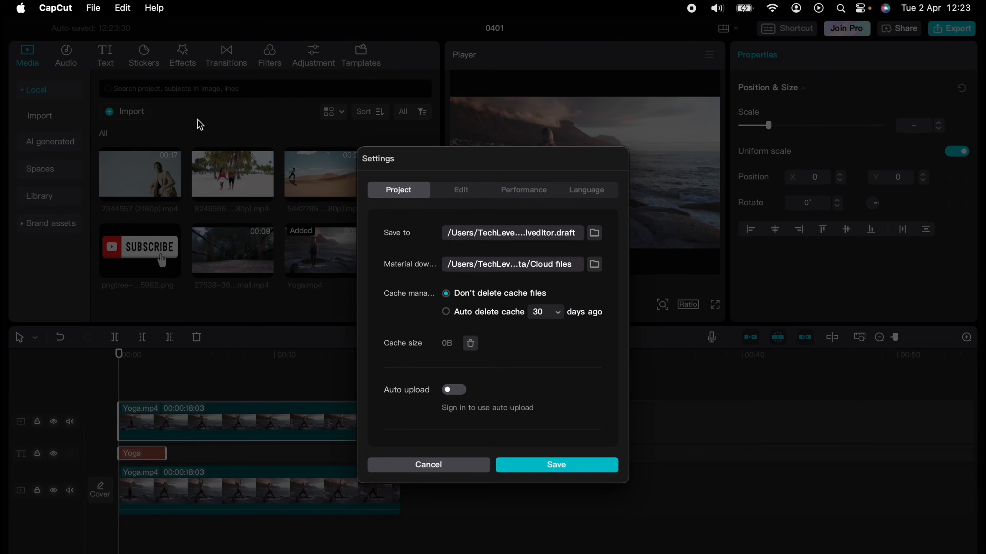
{"action": "left_click", "coordinate": [464, 190]}
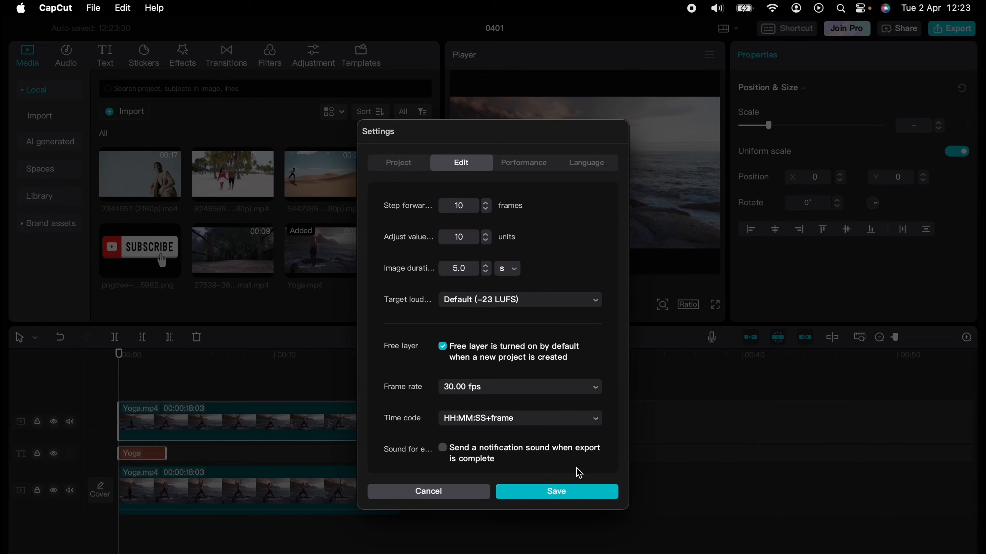
{"action": "left_click", "coordinate": [446, 491]}
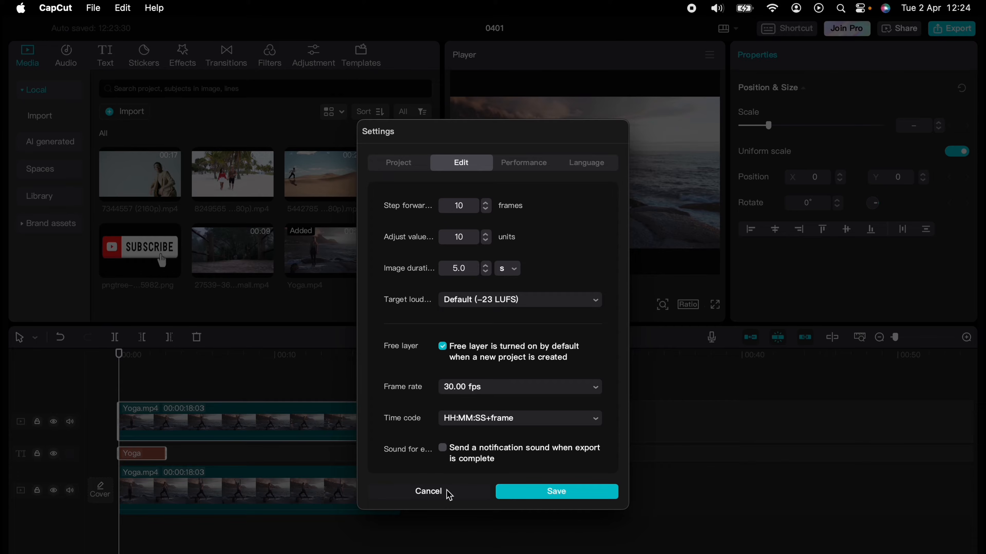
{"action": "left_click", "coordinate": [447, 491]}
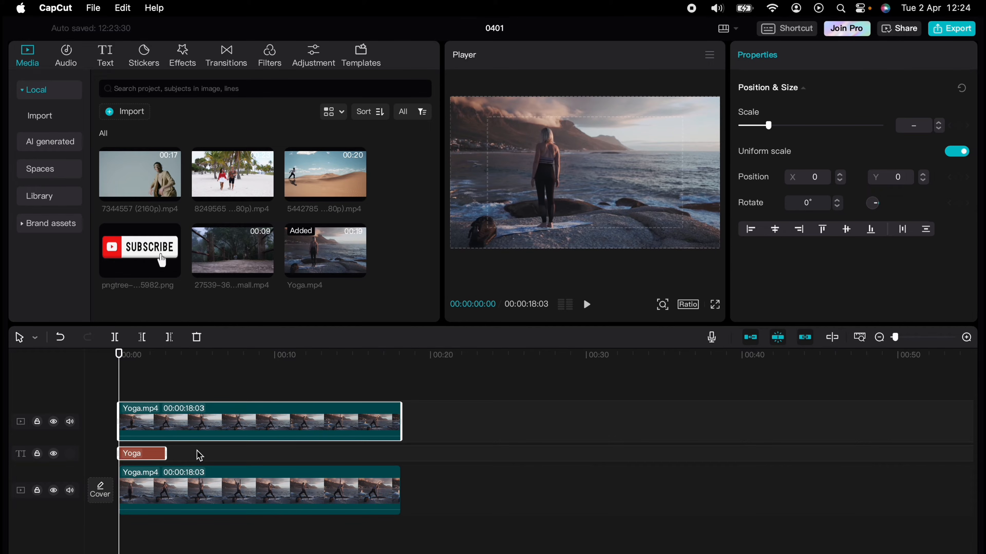
Apply Auto cutout to the upper Yoga.mp4 clip and play back the first seconds
{"action": "left_click", "coordinate": [199, 428]}
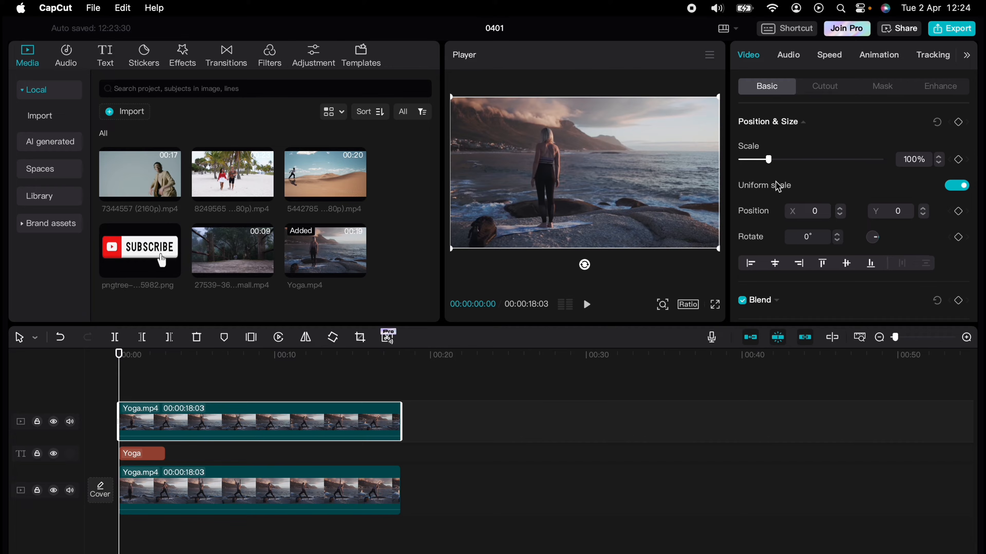
{"action": "left_click", "coordinate": [835, 90]}
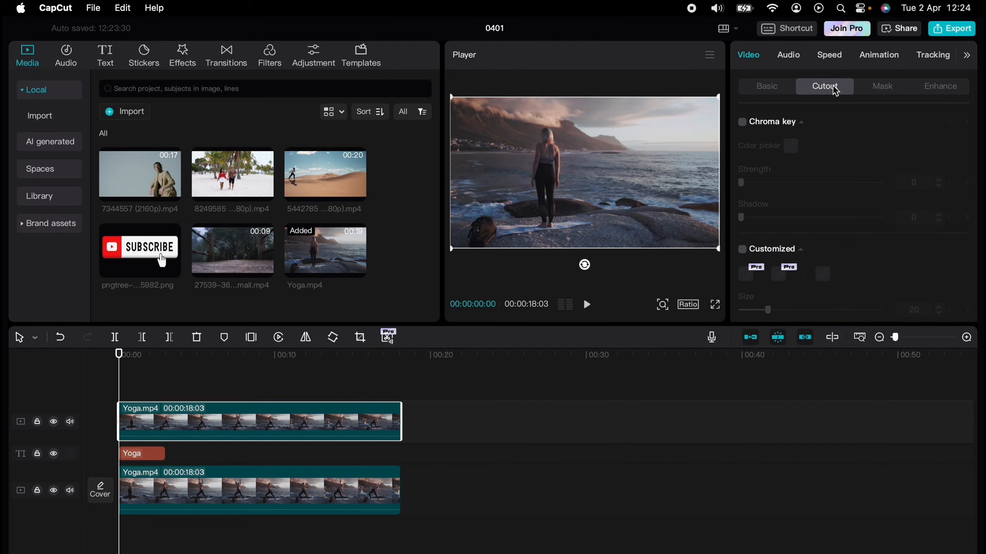
{"action": "scroll", "coordinate": [840, 177], "scroll_direction": "down", "scroll_amount": 3}
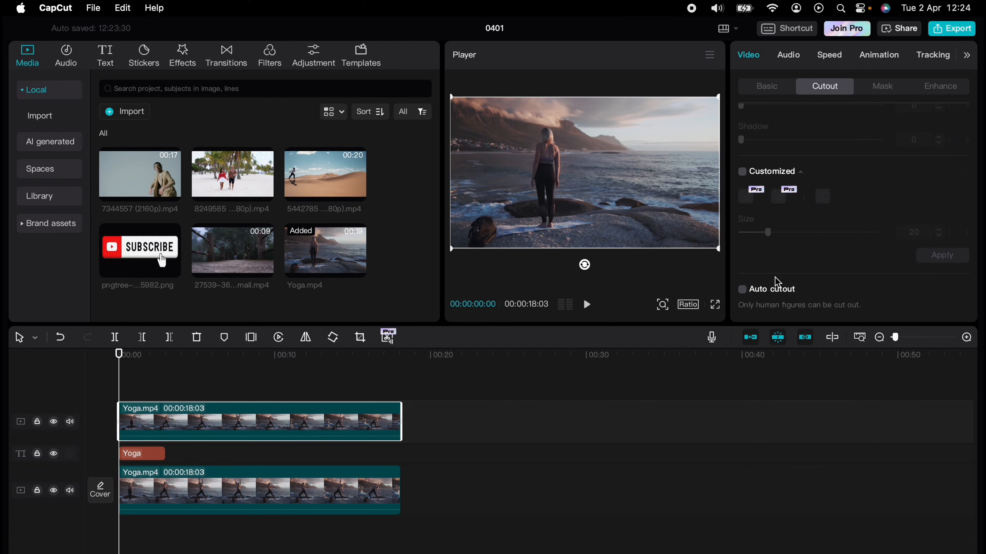
{"action": "left_click", "coordinate": [741, 289]}
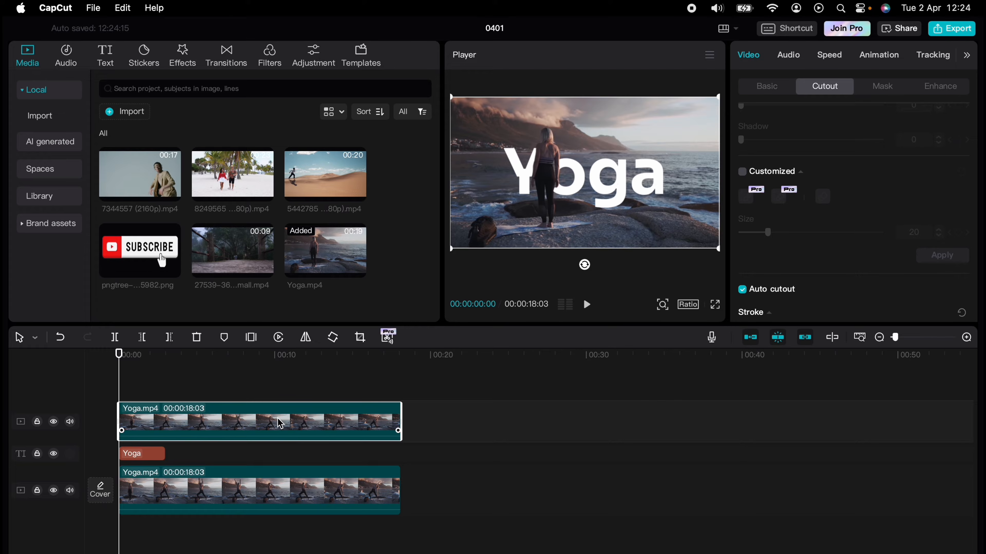
{"action": "key", "text": "space"}
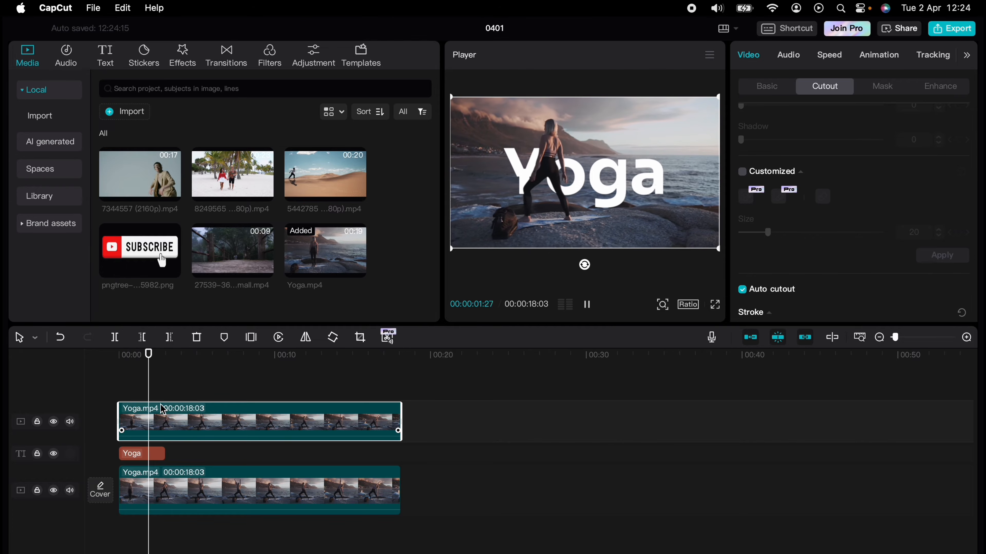
{"action": "key", "text": "space"}
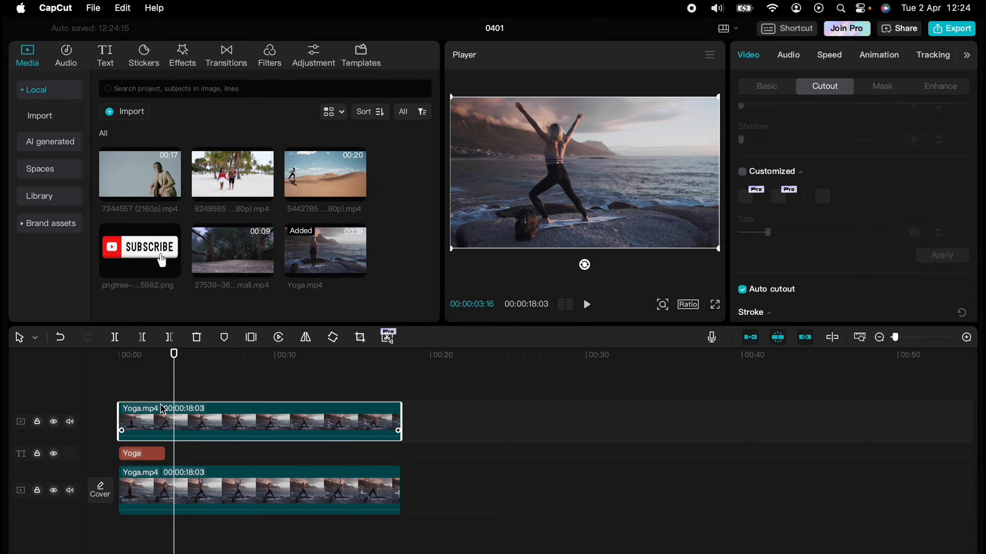
Move the Yoga text clip to start about 2.5 seconds in and play the timeline from the beginning
{"action": "left_click_drag", "start_coordinate": [146, 453], "coordinate": [178, 452]}
{"action": "left_click", "coordinate": [130, 399]}
{"action": "left_click_drag", "start_coordinate": [130, 398], "coordinate": [119, 400]}
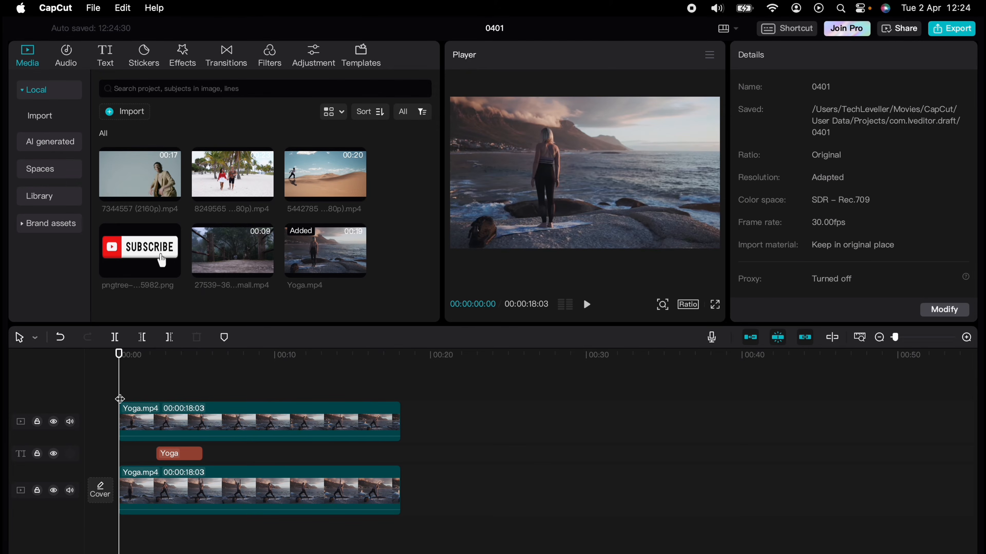
{"action": "key", "text": "space"}
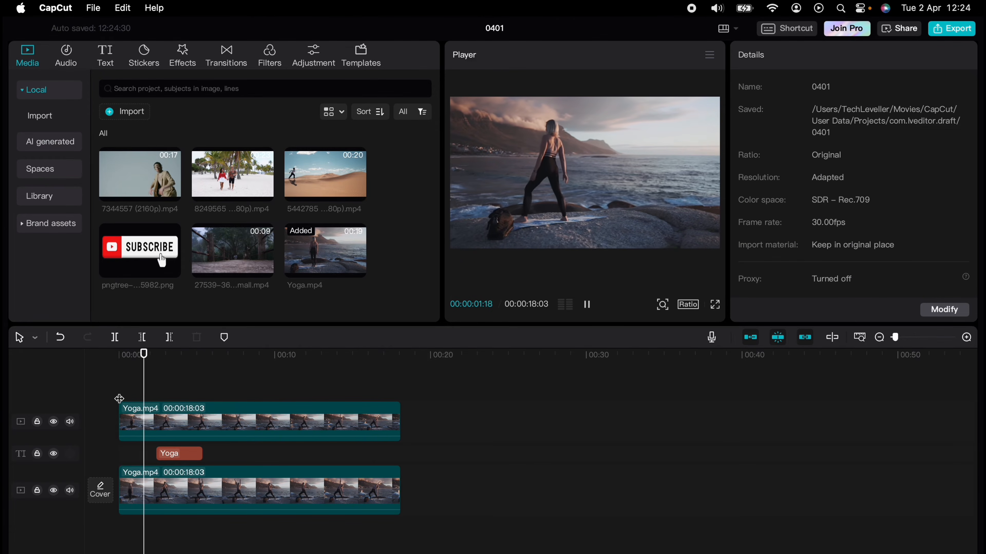
{"action": "key", "text": "space"}
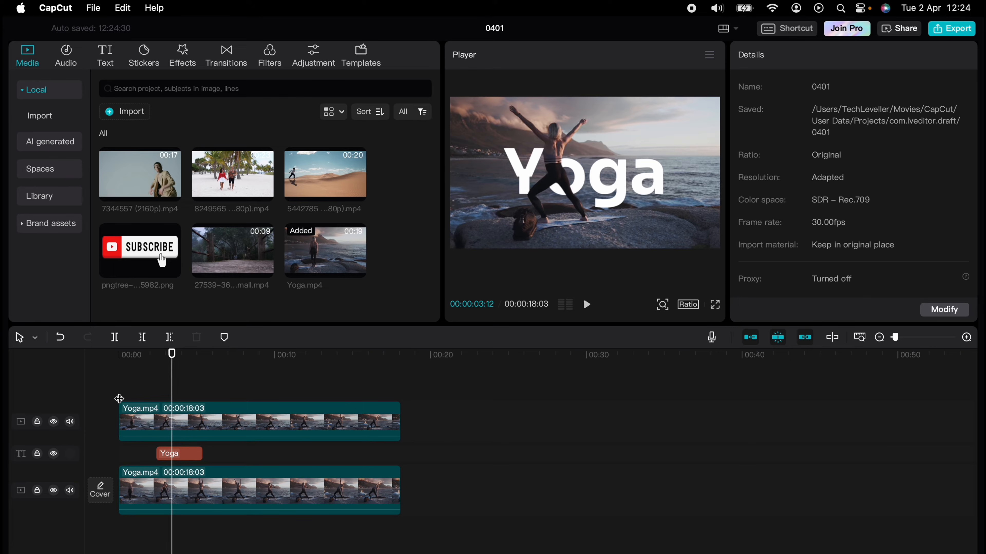
Stretch the Yoga text clip to start at the timeline's beginning and end just before the video clips end
{"action": "left_click", "coordinate": [171, 454]}
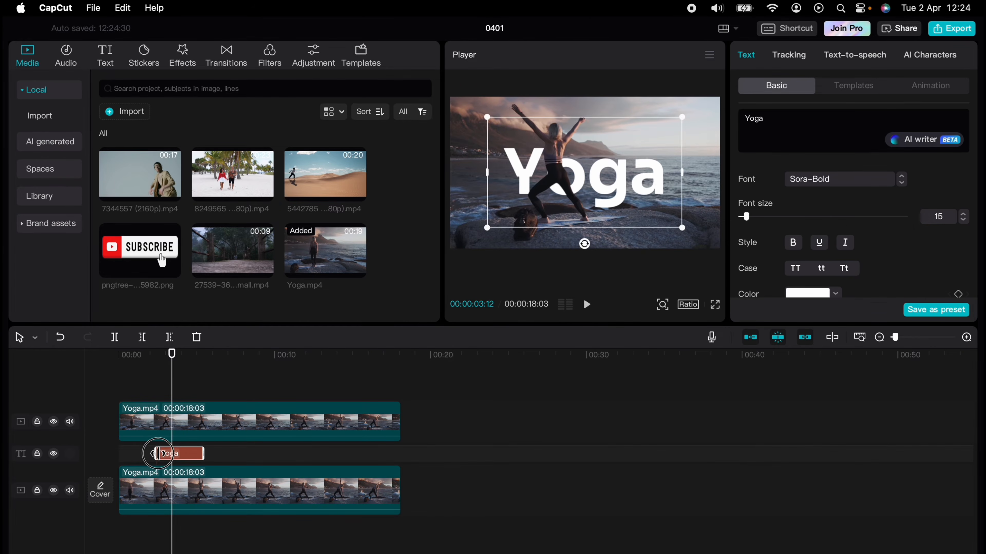
{"action": "left_click_drag", "start_coordinate": [157, 454], "coordinate": [107, 452]}
{"action": "left_click_drag", "start_coordinate": [202, 455], "coordinate": [390, 455]}
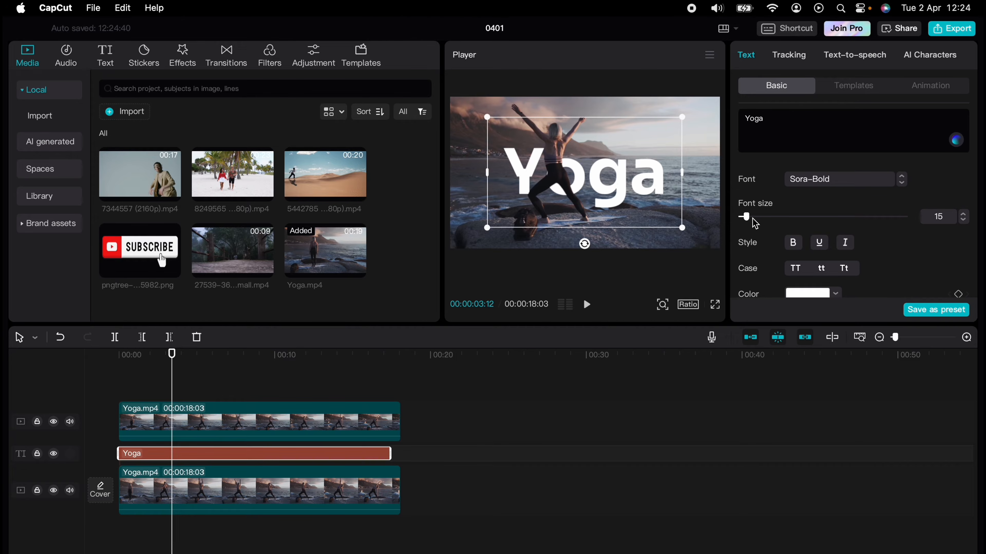
Set the Yoga text to font size 20 and bold, trying the uppercase, lowercase and title case options
{"action": "left_click_drag", "start_coordinate": [746, 216], "coordinate": [753, 219]}
{"action": "left_click", "coordinate": [798, 268]}
{"action": "left_click", "coordinate": [820, 269]}
{"action": "left_click", "coordinate": [844, 268]}
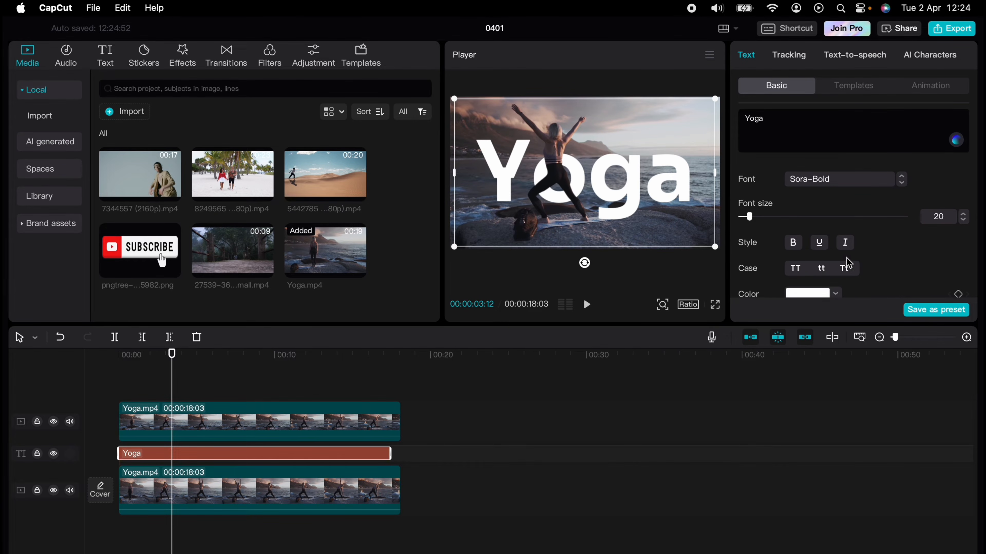
{"action": "left_click", "coordinate": [792, 243]}
Try dark pink 901E4B on the Yoga text and set its color to cyan 00CDE5
{"action": "scroll", "coordinate": [800, 249], "scroll_direction": "down", "scroll_amount": 2}
{"action": "left_click", "coordinate": [834, 257]}
{"action": "left_click", "coordinate": [821, 426]}
{"action": "left_click", "coordinate": [820, 457]}
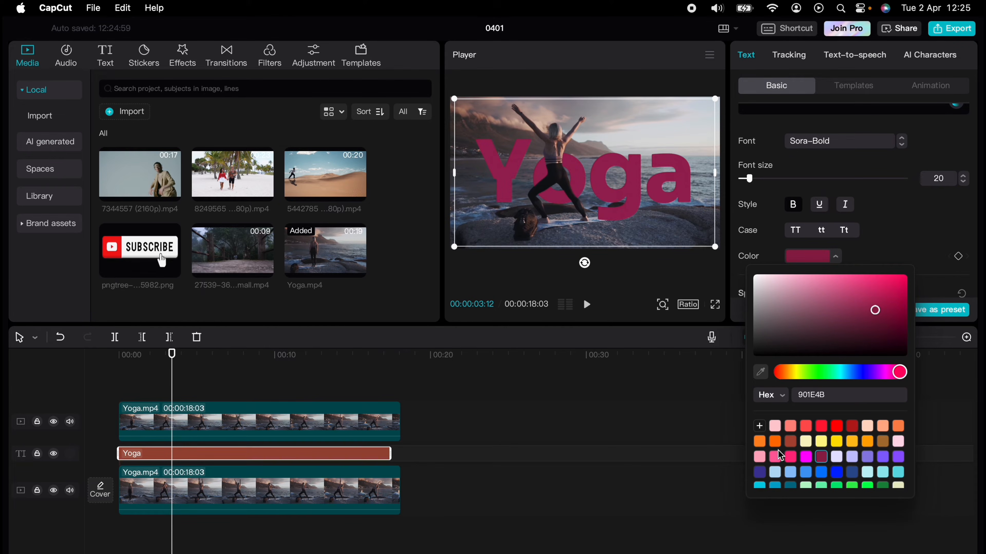
{"action": "scroll", "coordinate": [777, 450], "scroll_direction": "down", "scroll_amount": 2}
{"action": "left_click", "coordinate": [759, 456]}
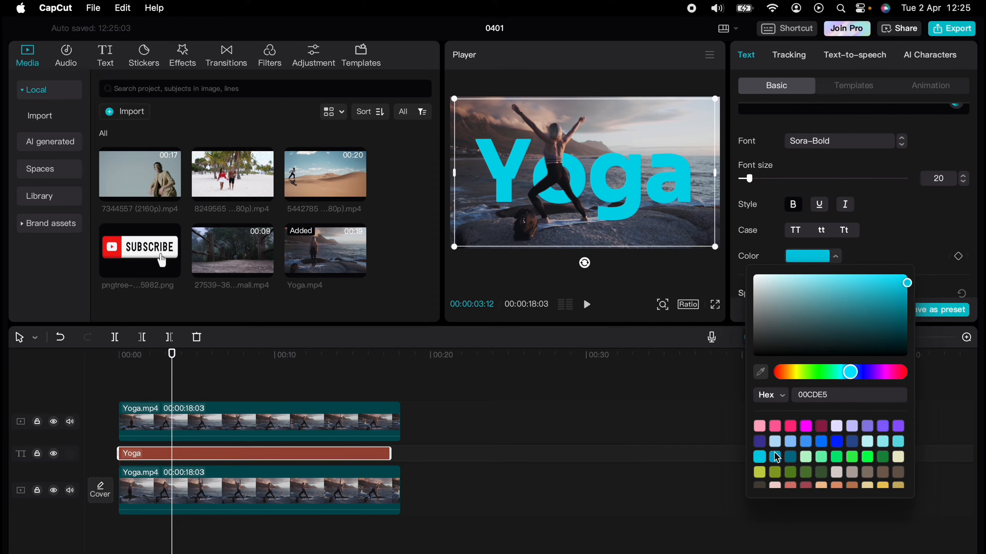
{"action": "scroll", "coordinate": [776, 457], "scroll_direction": "down", "scroll_amount": 1}
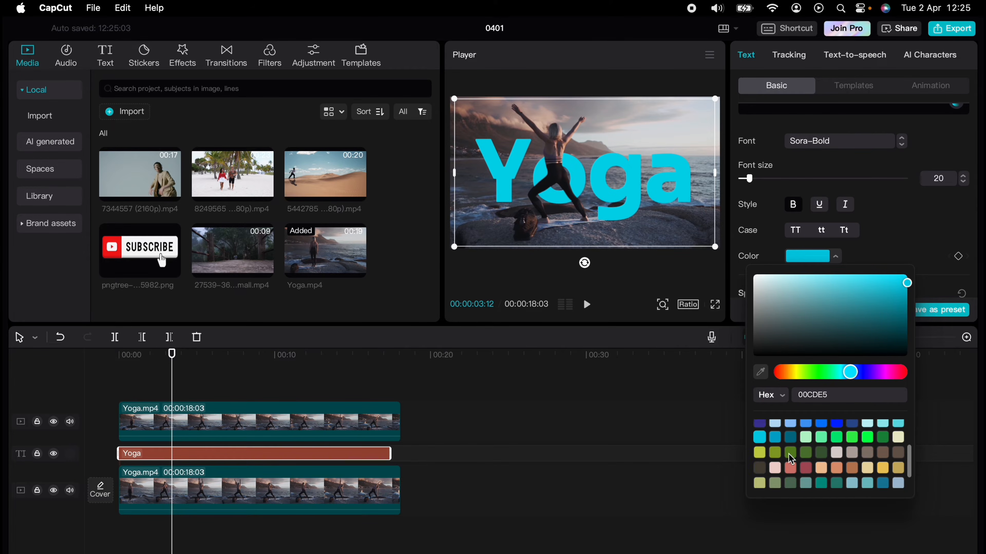
{"action": "scroll", "coordinate": [788, 453], "scroll_direction": "up", "scroll_amount": 3}
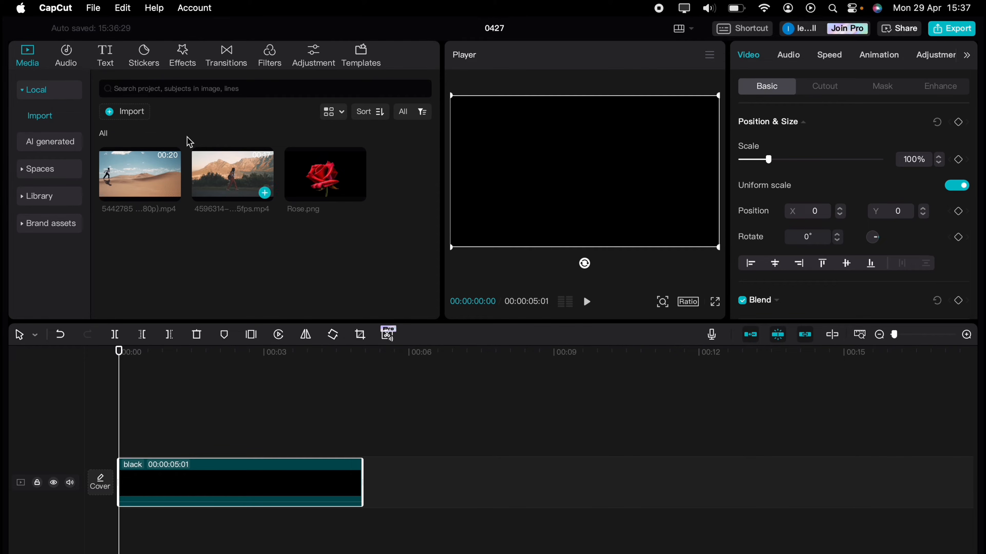
Add the blue, red and yellow ABC template from the Basic text category above the black clip, at the timeline's start
{"action": "left_click", "coordinate": [112, 51]}
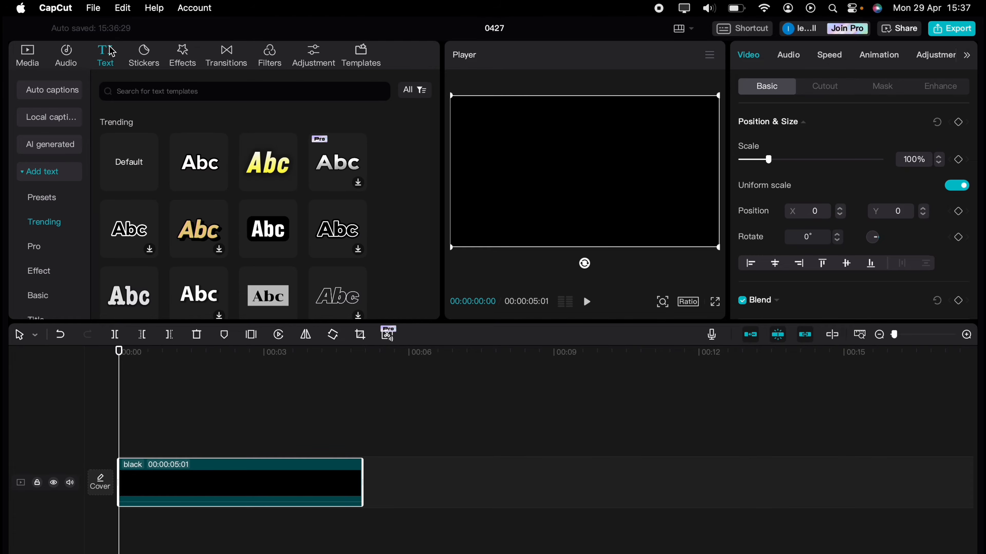
{"action": "left_click", "coordinate": [56, 297]}
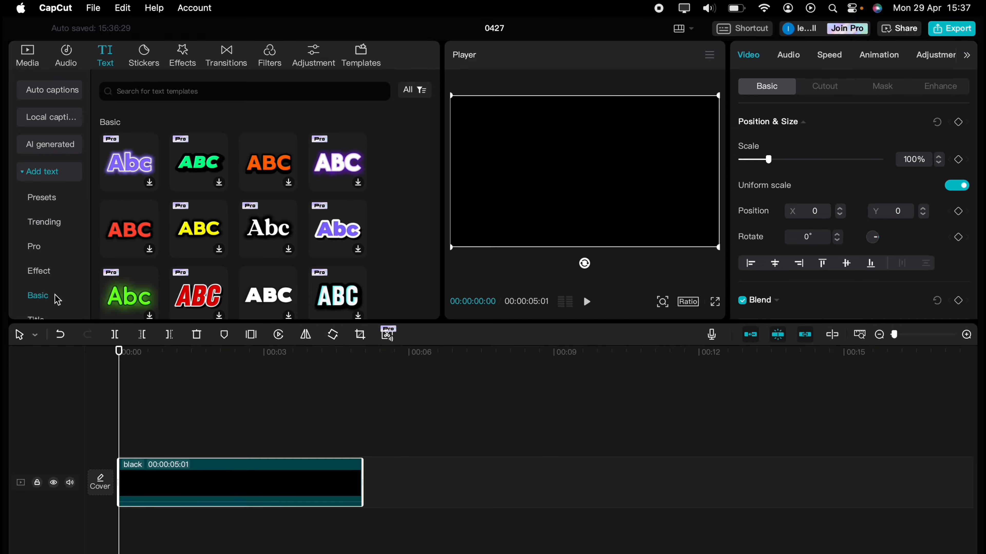
{"action": "scroll", "coordinate": [163, 270], "scroll_direction": "down", "scroll_amount": 2}
{"action": "scroll", "coordinate": [163, 269], "scroll_direction": "down", "scroll_amount": 8}
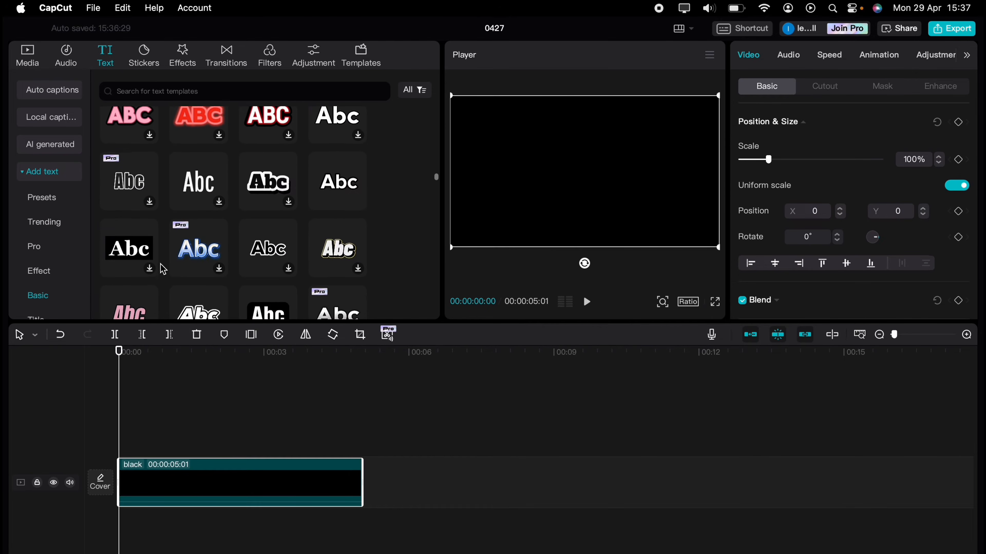
{"action": "scroll", "coordinate": [163, 270], "scroll_direction": "down", "scroll_amount": 8}
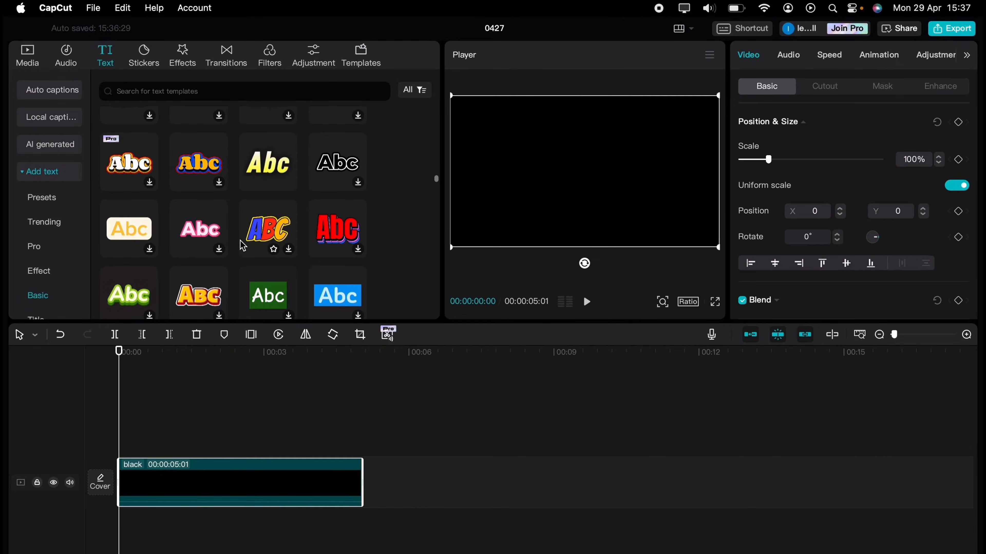
{"action": "left_click_drag", "start_coordinate": [266, 233], "coordinate": [130, 441]}
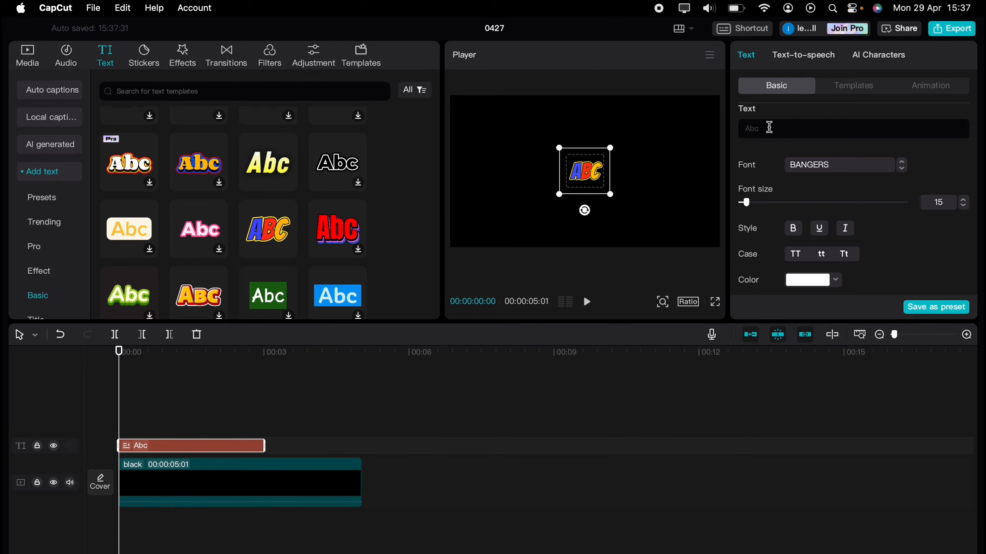
Replace the template's text with "Colorful Text" and enlarge it to nearly the full frame width
{"action": "left_click_drag", "start_coordinate": [767, 127], "coordinate": [739, 133]}
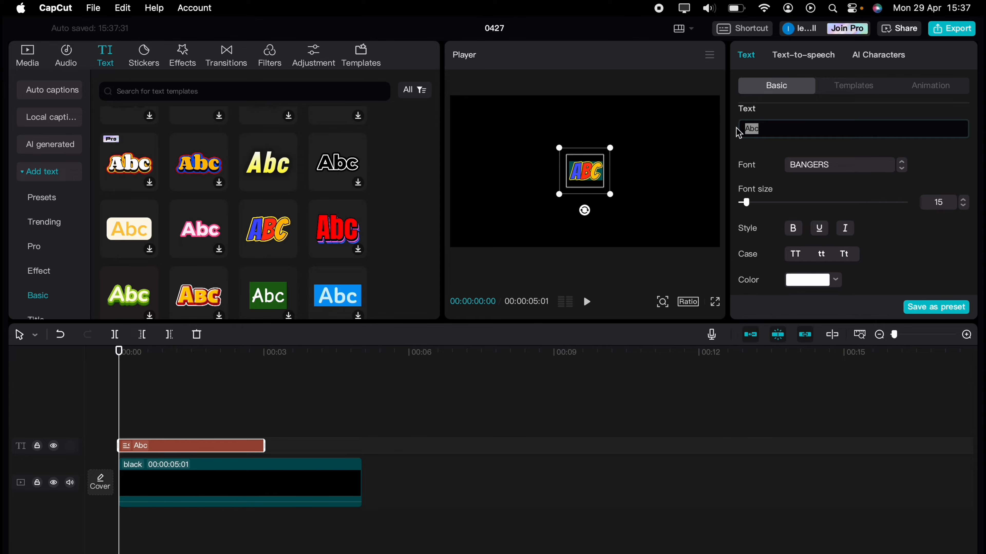
{"action": "type", "text": "Colorful Text"}
{"action": "left_click_drag", "start_coordinate": [650, 195], "coordinate": [704, 210]}
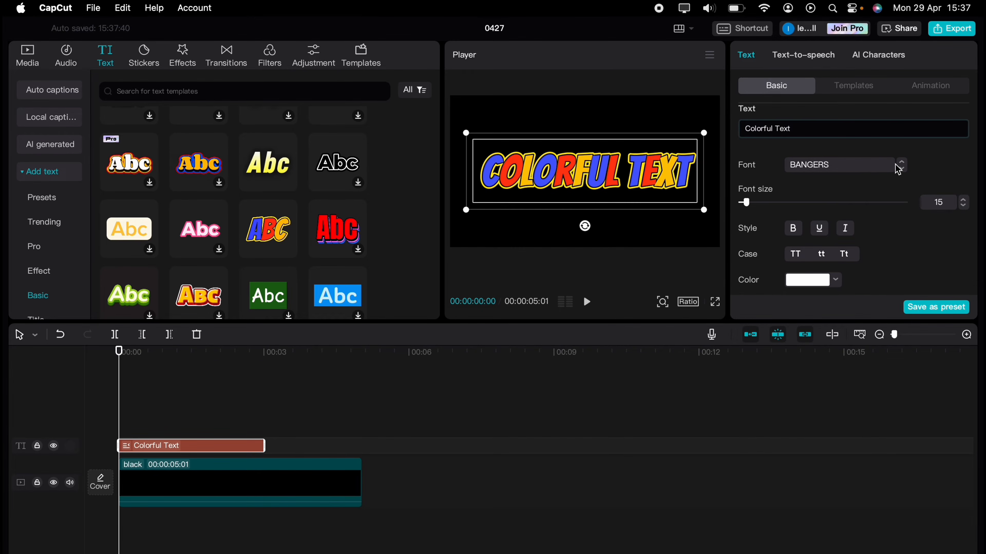
Try a different font on the Colorful Text title and set it back to BANGERS
{"action": "left_click", "coordinate": [893, 164]}
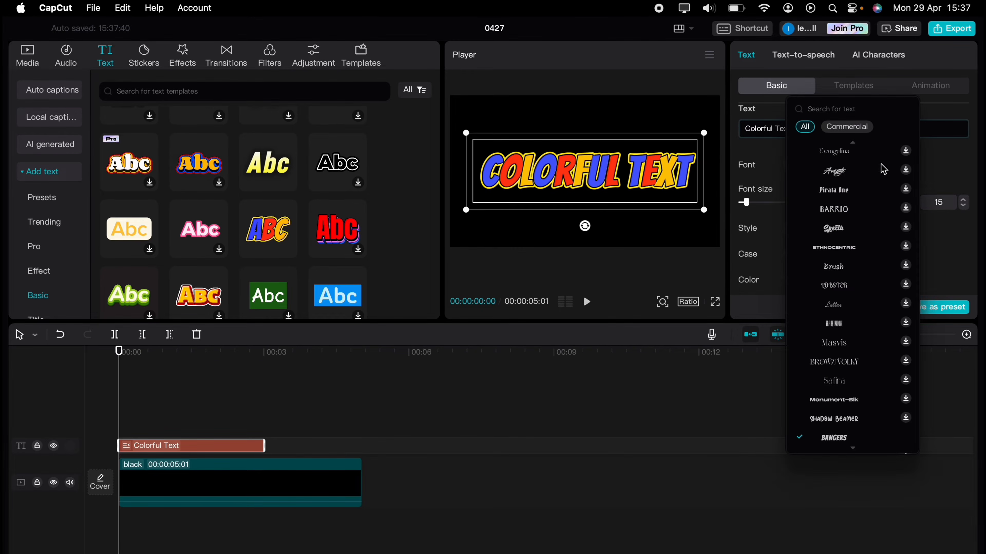
{"action": "left_click", "coordinate": [843, 227]}
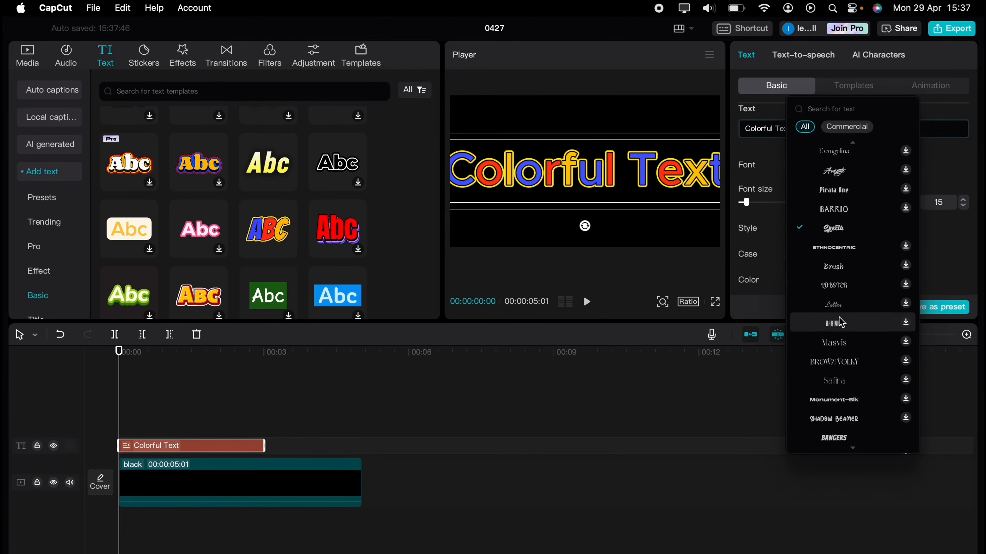
{"action": "scroll", "coordinate": [839, 341], "scroll_direction": "down", "scroll_amount": 3}
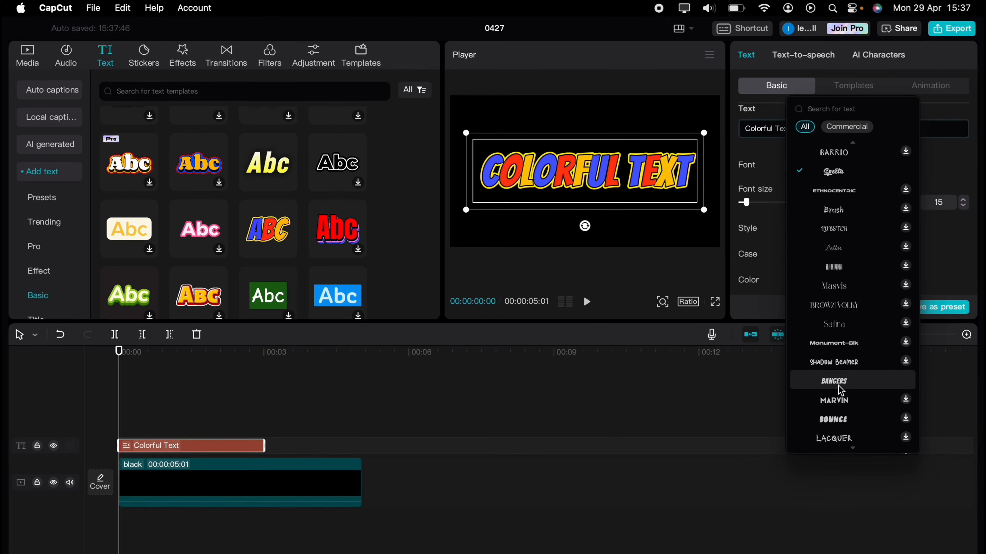
{"action": "left_click", "coordinate": [840, 385]}
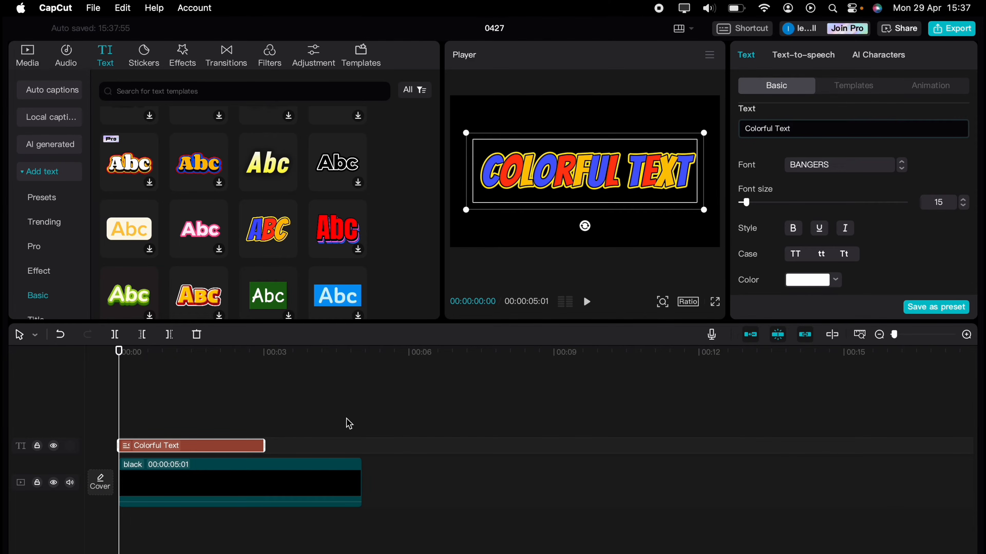
Extend the Colorful Text clip to the black clip's end and apply the bouncing-letters In animation, trying a flip and Slide Up first
{"action": "left_click_drag", "start_coordinate": [265, 445], "coordinate": [362, 444]}
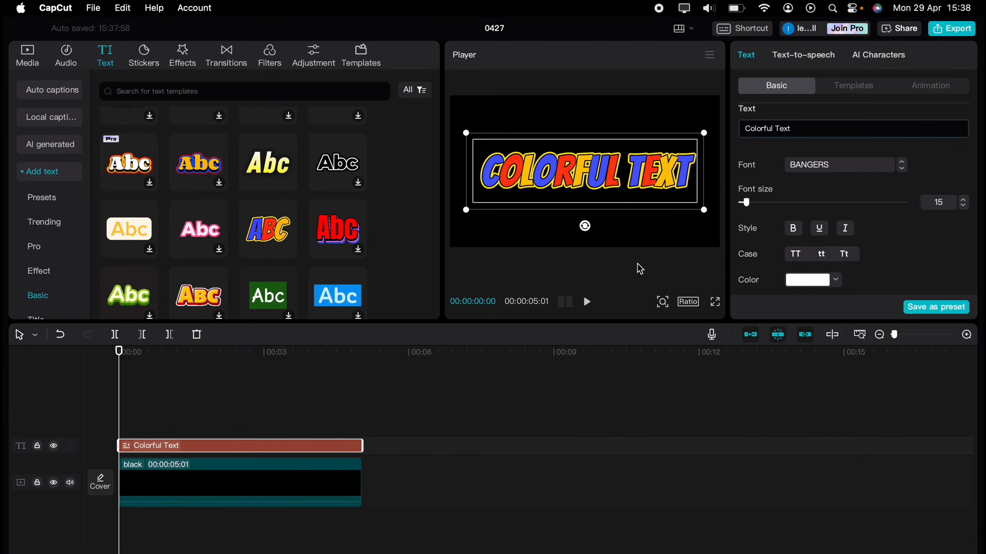
{"action": "left_click", "coordinate": [931, 92]}
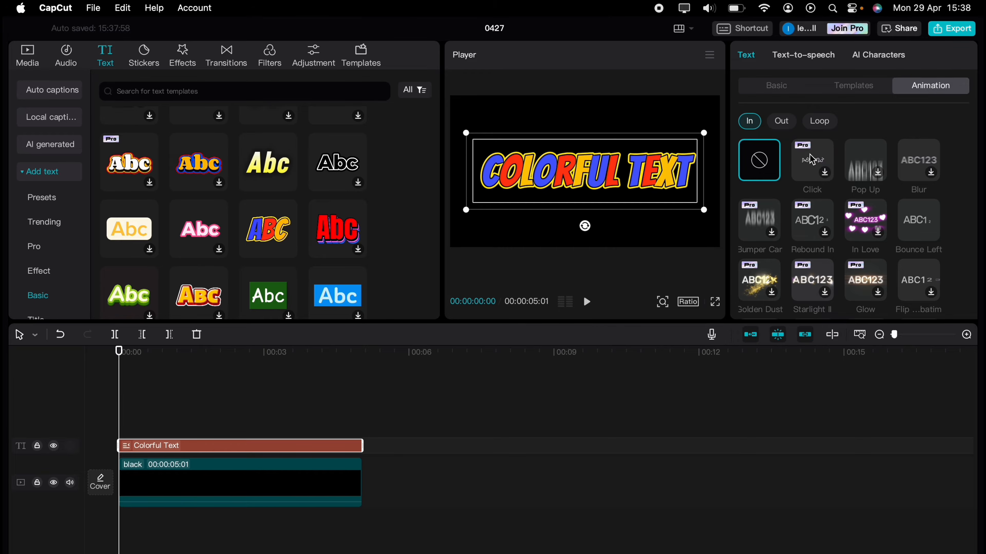
{"action": "scroll", "coordinate": [797, 240], "scroll_direction": "down", "scroll_amount": 3}
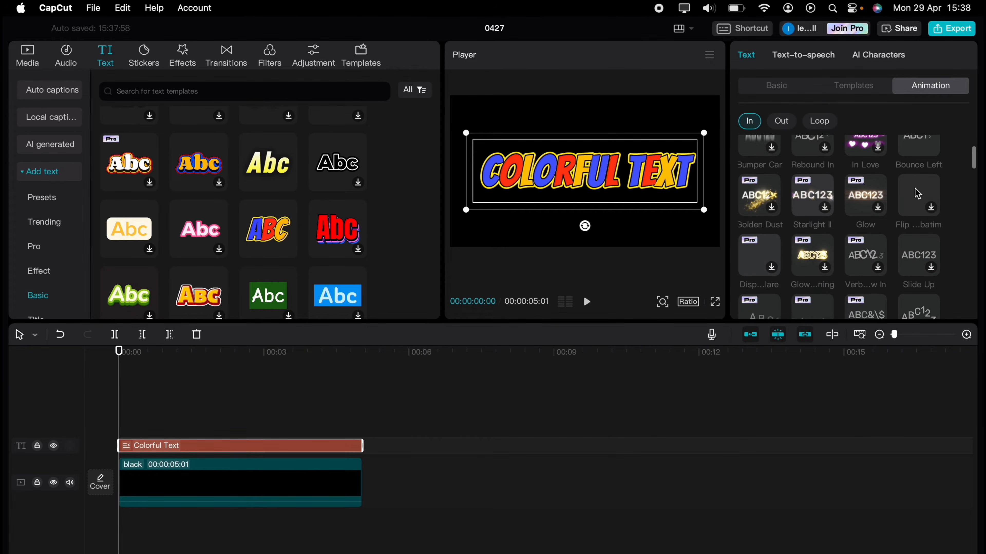
{"action": "left_click", "coordinate": [916, 195]}
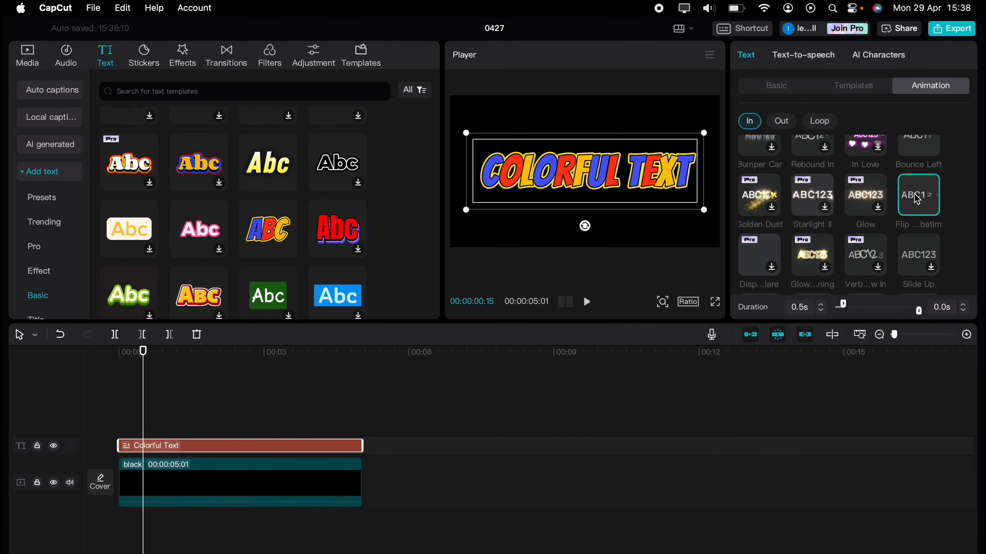
{"action": "left_click", "coordinate": [914, 249]}
{"action": "scroll", "coordinate": [914, 248], "scroll_direction": "down", "scroll_amount": 2}
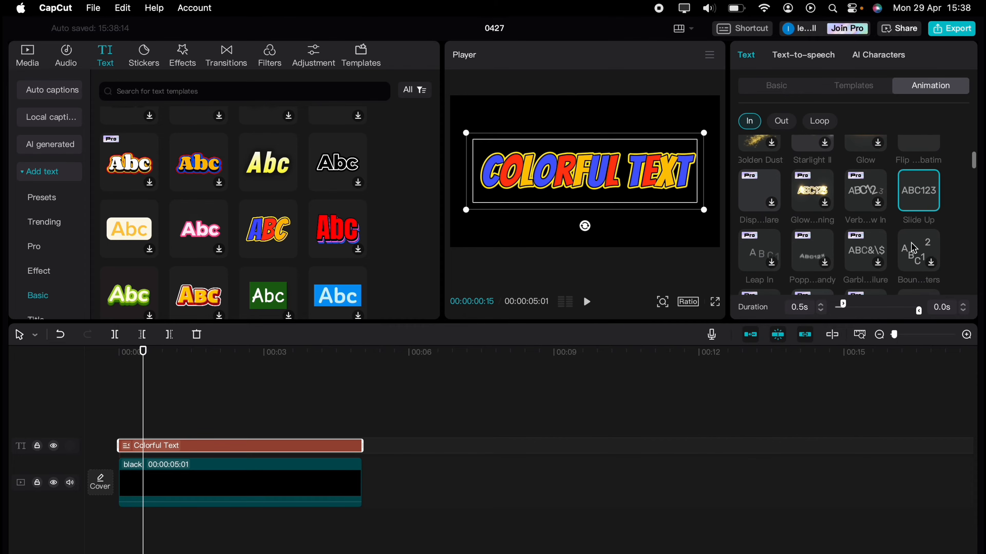
{"action": "left_click", "coordinate": [914, 248]}
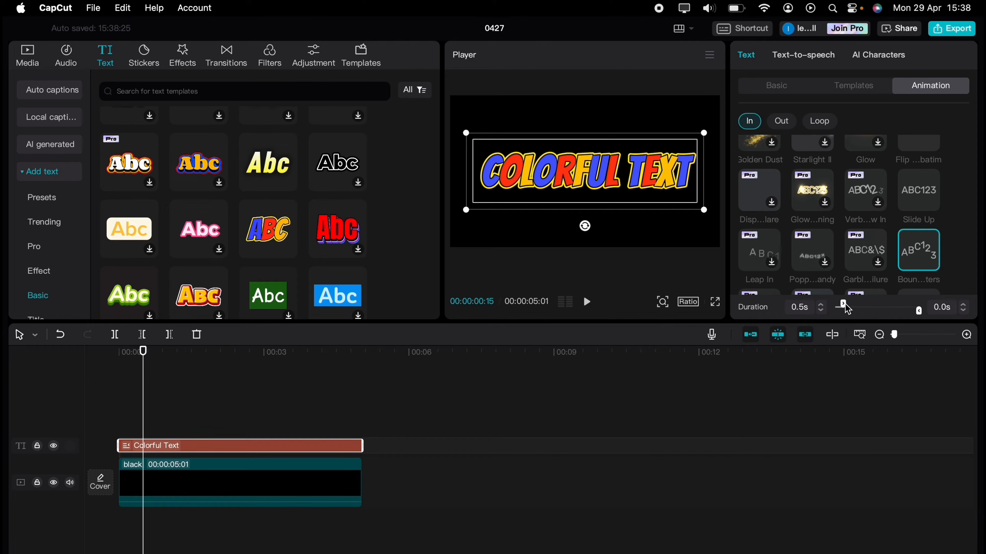
Lengthen the duration of the bouncing-letters In animation on the Colorful Text clip
{"action": "left_click", "coordinate": [823, 302]}
{"action": "left_click", "coordinate": [823, 302]}
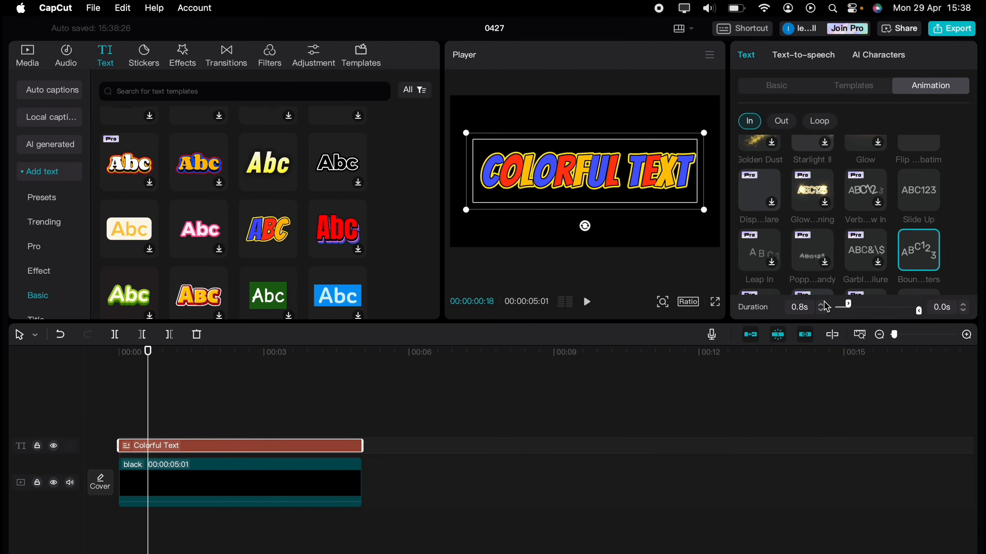
{"action": "left_click", "coordinate": [824, 304]}
{"action": "left_click", "coordinate": [824, 304]}
{"action": "left_click", "coordinate": [825, 304]}
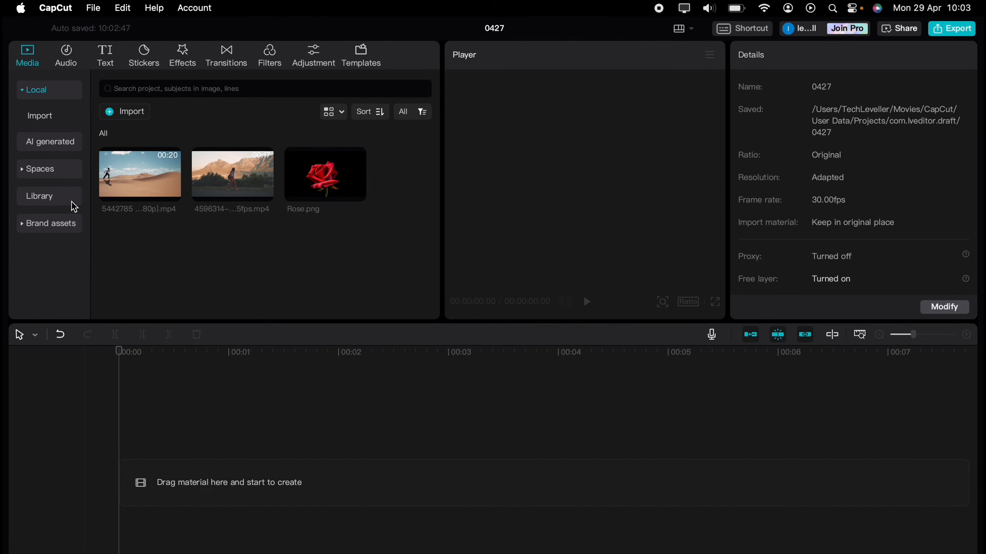
Add the library's black clip to the empty timeline and place a default text clip of the same length above it
{"action": "left_click", "coordinate": [43, 196]}
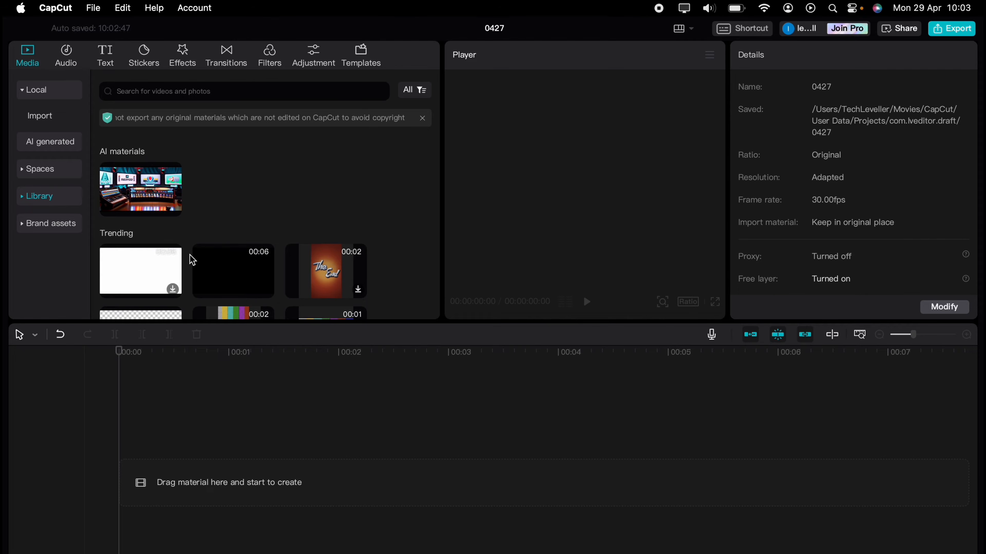
{"action": "left_click_drag", "start_coordinate": [207, 264], "coordinate": [168, 483]}
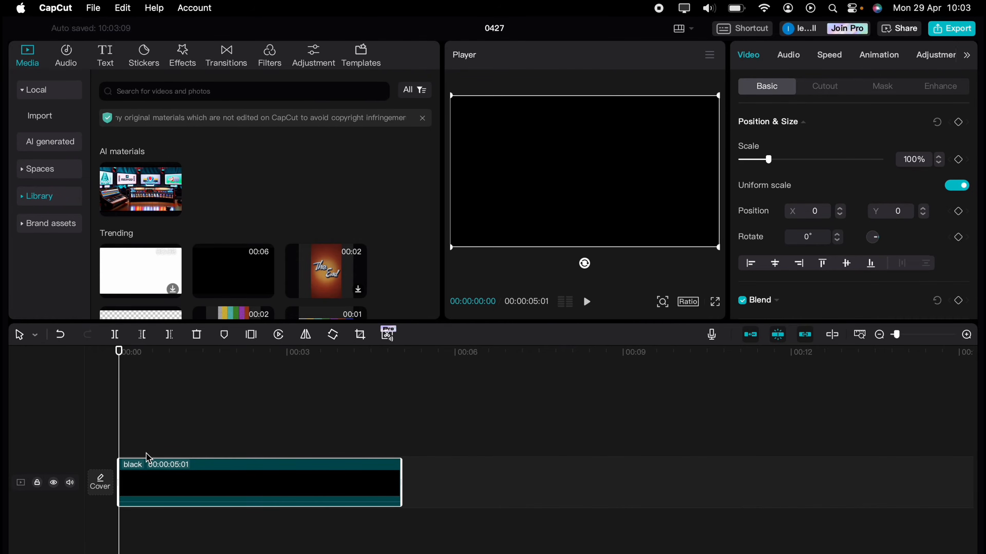
{"action": "left_click", "coordinate": [108, 55]}
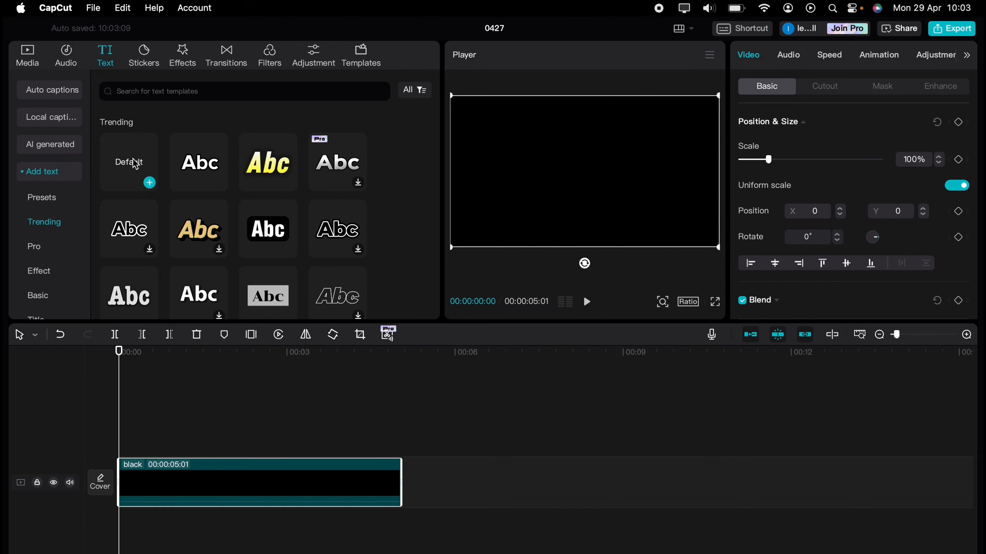
{"action": "left_click_drag", "start_coordinate": [134, 163], "coordinate": [165, 430]}
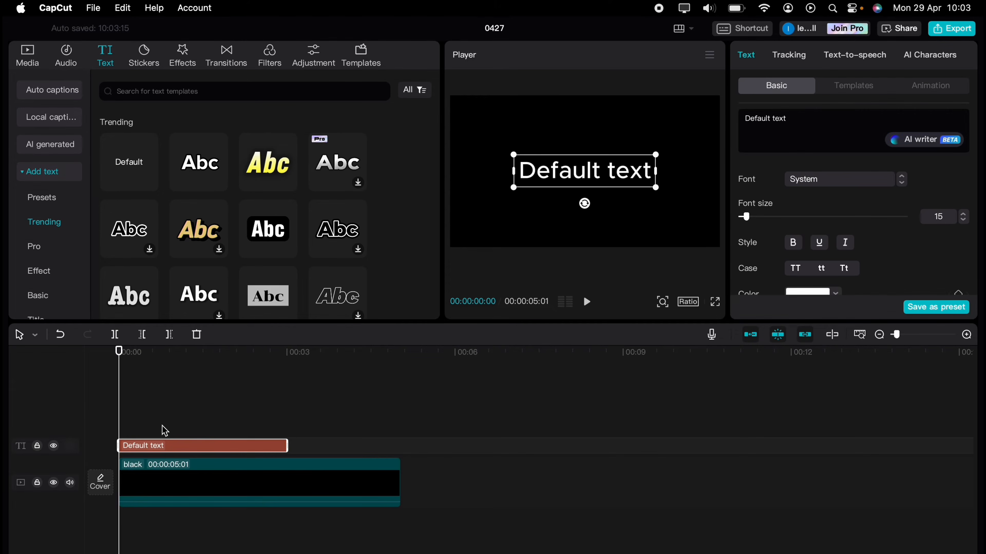
{"action": "left_click_drag", "start_coordinate": [286, 446], "coordinate": [399, 446]}
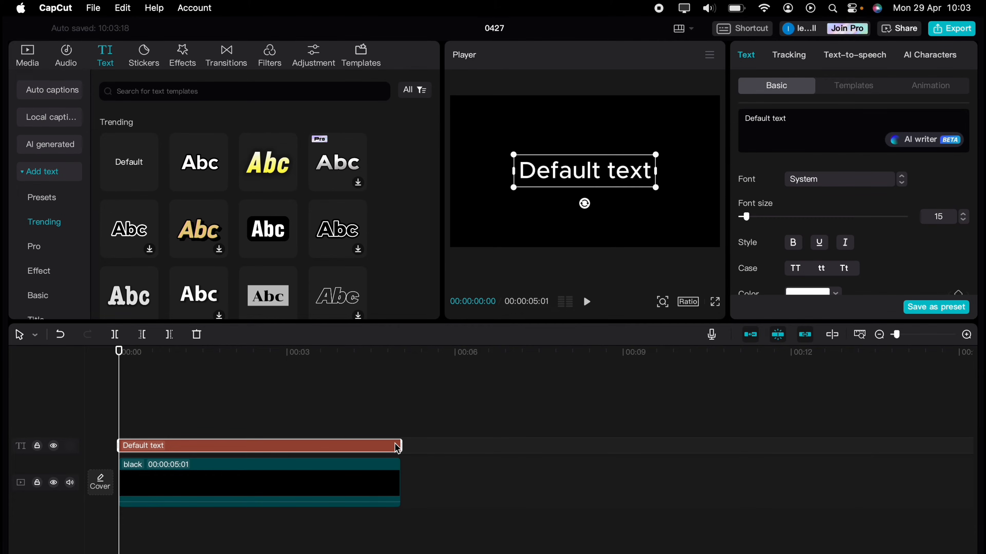
Change the default text to "SPLIT"
{"action": "triple_click", "coordinate": [790, 118]}
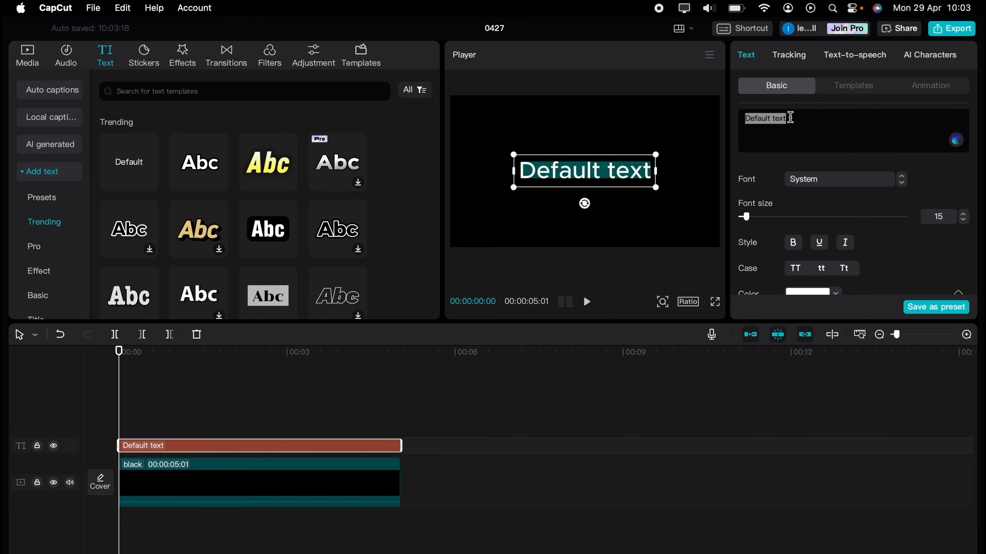
{"action": "type", "text": "SP"}
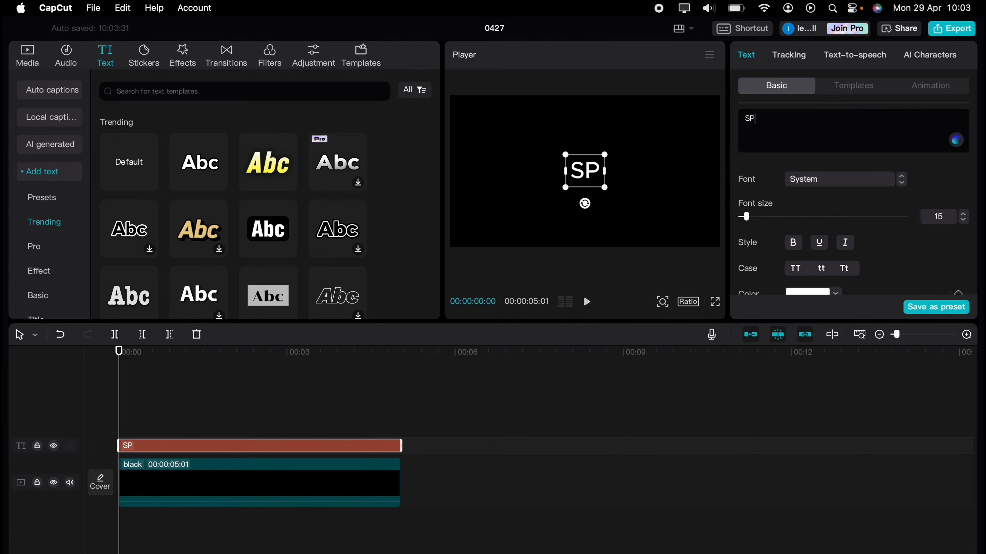
{"action": "type", "text": "L"}
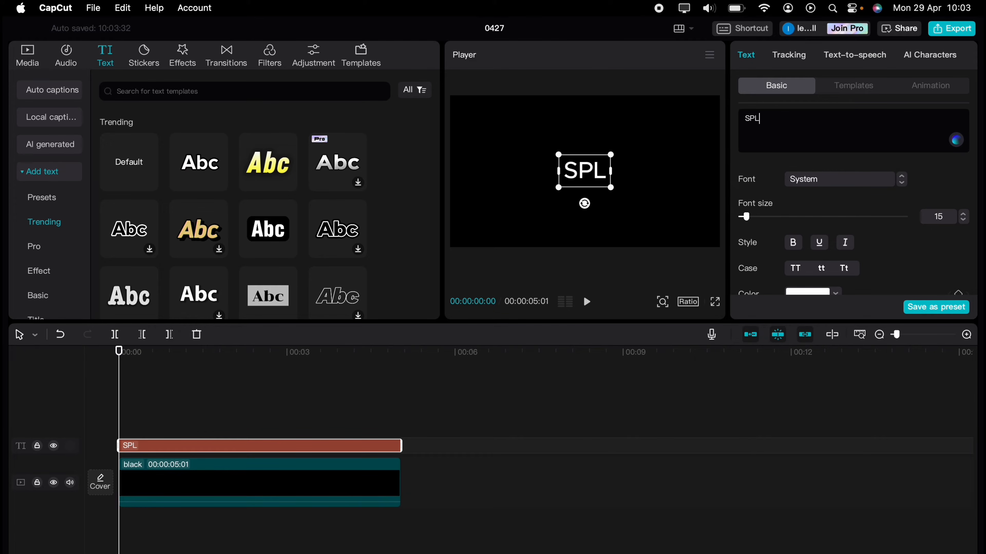
{"action": "type", "text": "IT"}
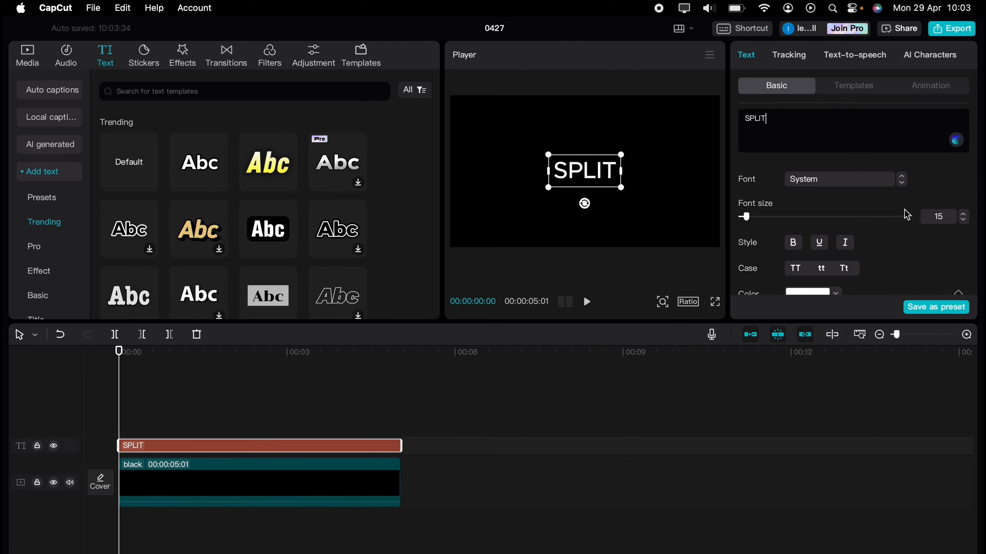
Set the SPLIT text's font to Kanit-Black, enlarge it to nearly the frame's width, and raise the font size to 17
{"action": "left_click", "coordinate": [888, 182]}
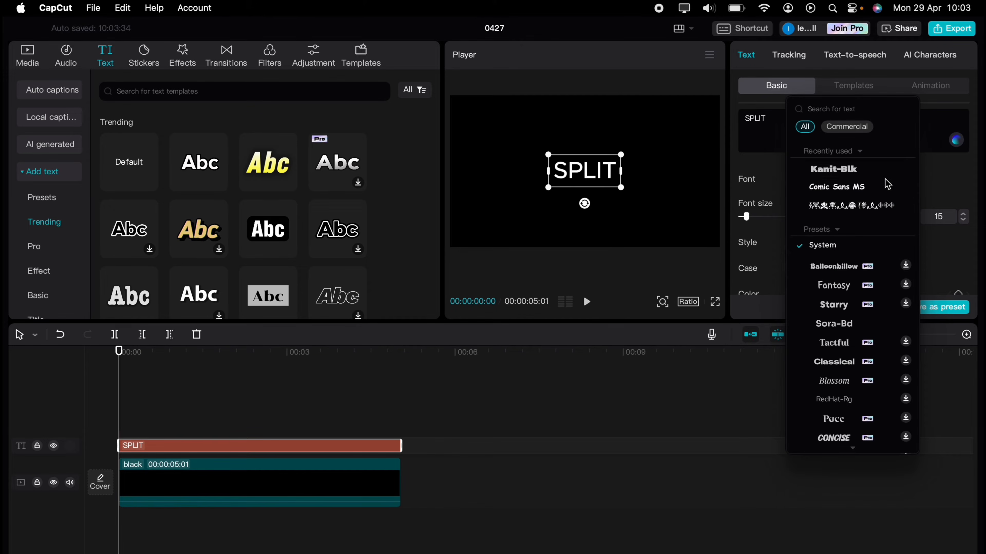
{"action": "left_click", "coordinate": [862, 171]}
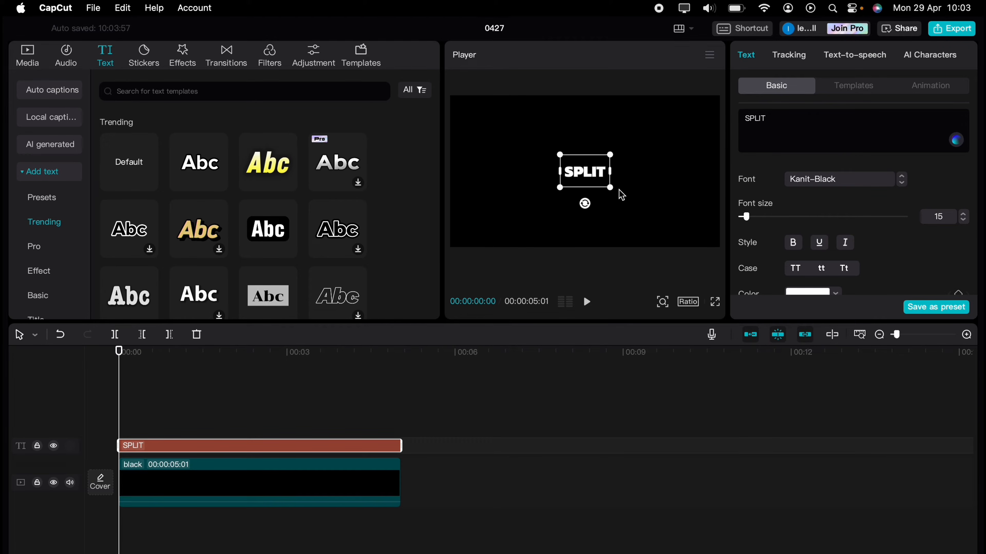
{"action": "left_click_drag", "start_coordinate": [618, 194], "coordinate": [770, 264]}
{"action": "left_click", "coordinate": [964, 214]}
{"action": "left_click", "coordinate": [964, 214]}
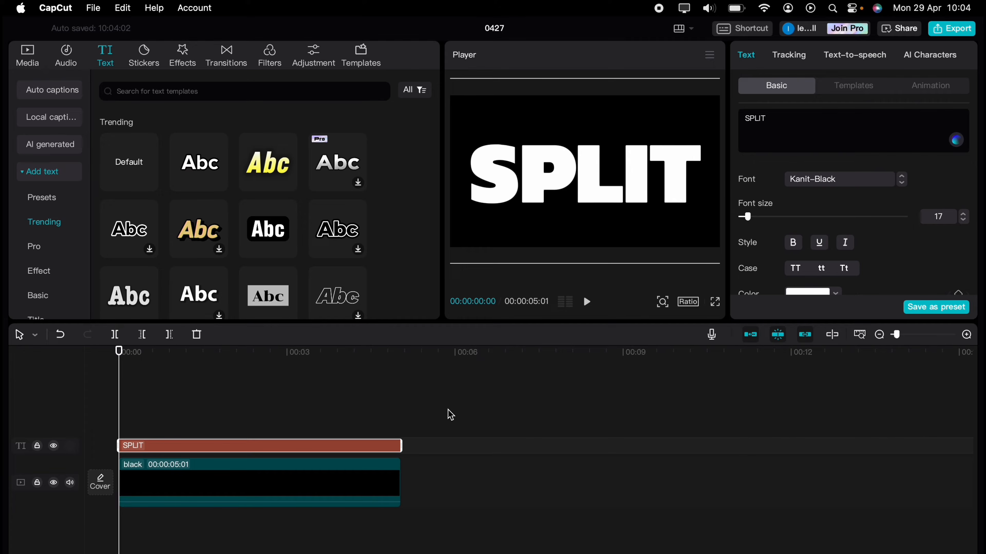
Combine the SPLIT text and the black clip into a compound clip
{"action": "left_click_drag", "start_coordinate": [448, 409], "coordinate": [302, 485]}
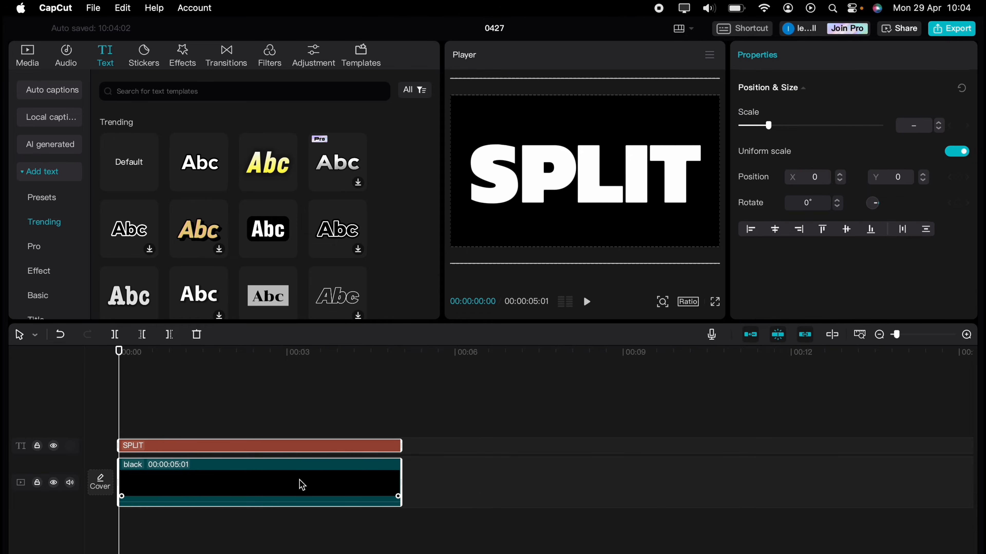
{"action": "right_click", "coordinate": [302, 485]}
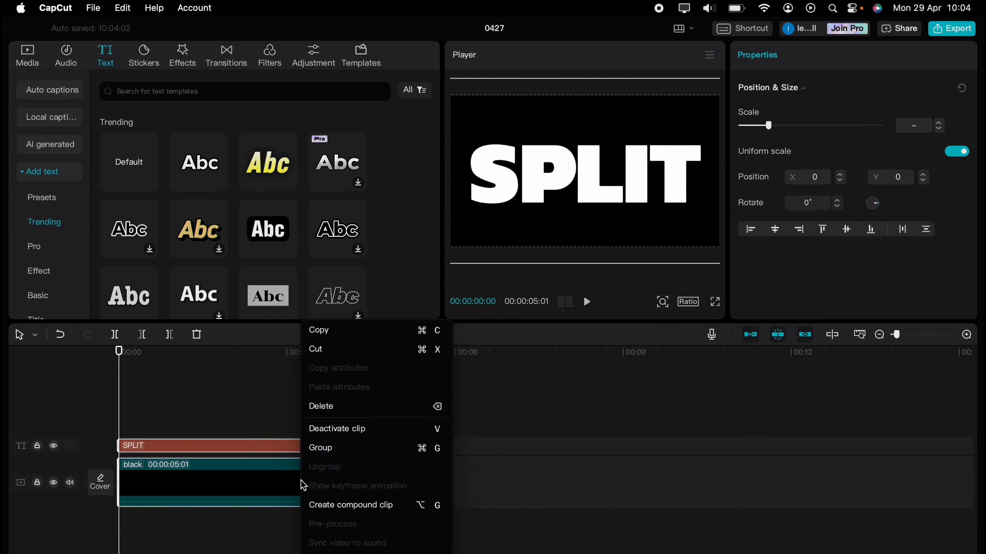
{"action": "left_click", "coordinate": [325, 504]}
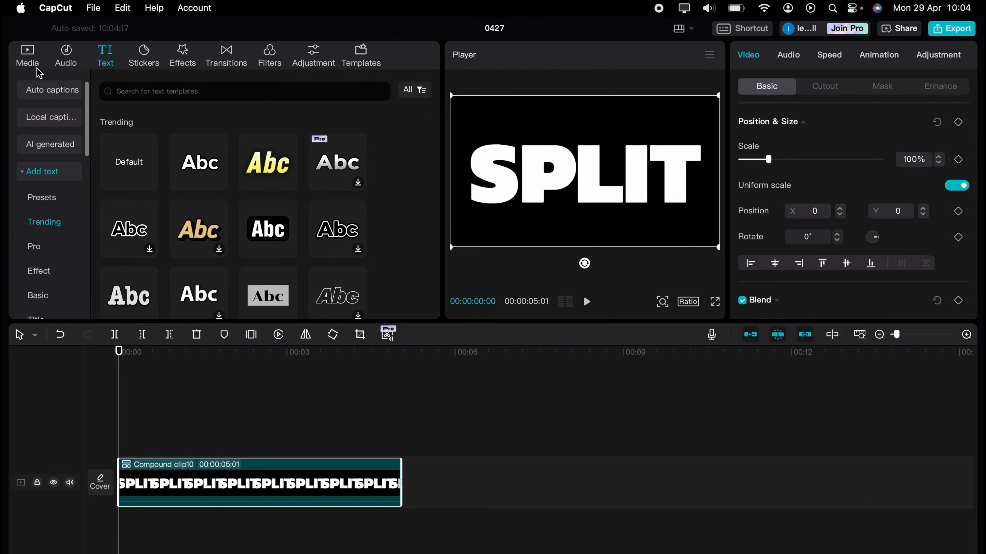
{"action": "left_click", "coordinate": [27, 56]}
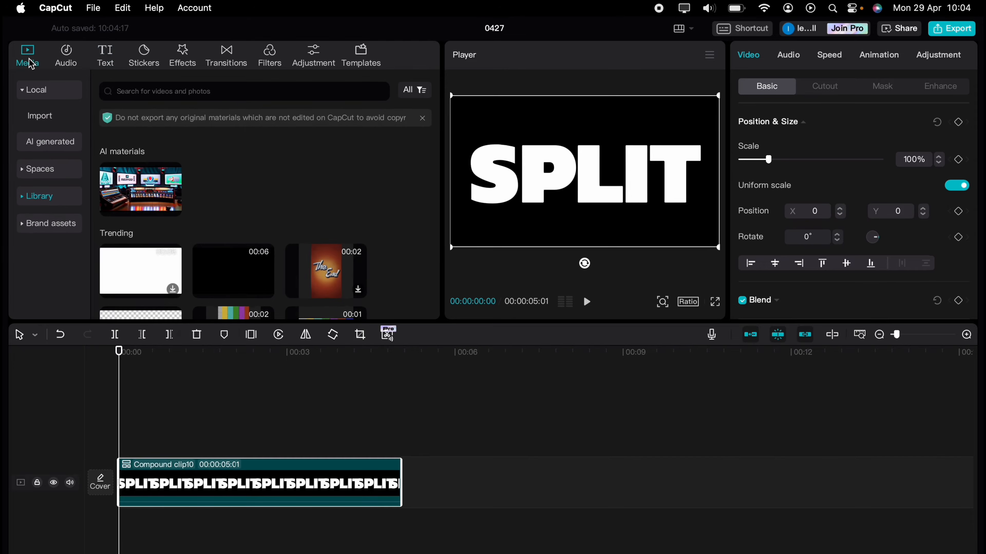
{"action": "left_click", "coordinate": [49, 93]}
{"action": "left_click", "coordinate": [50, 95]}
{"action": "left_click", "coordinate": [40, 117]}
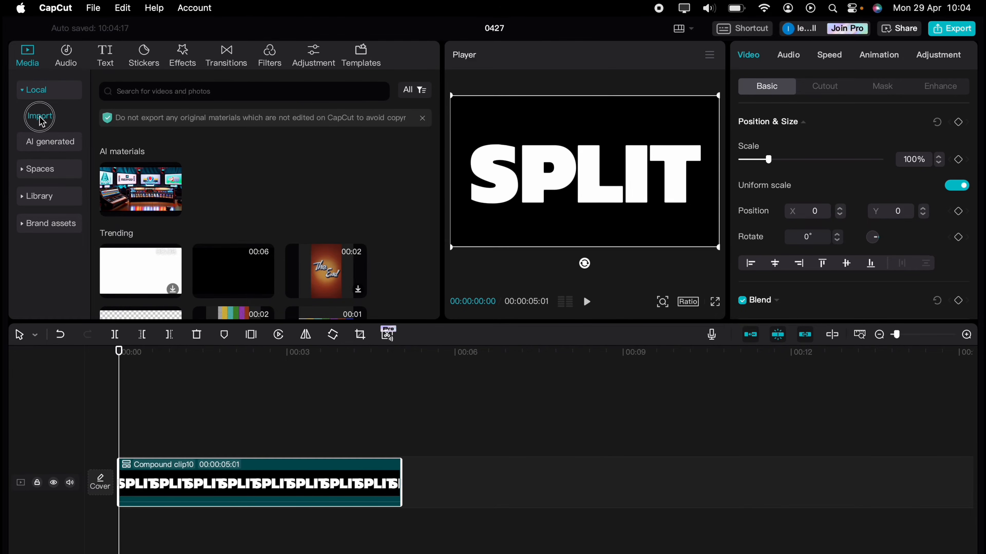
{"action": "left_click_drag", "start_coordinate": [128, 156], "coordinate": [121, 523]}
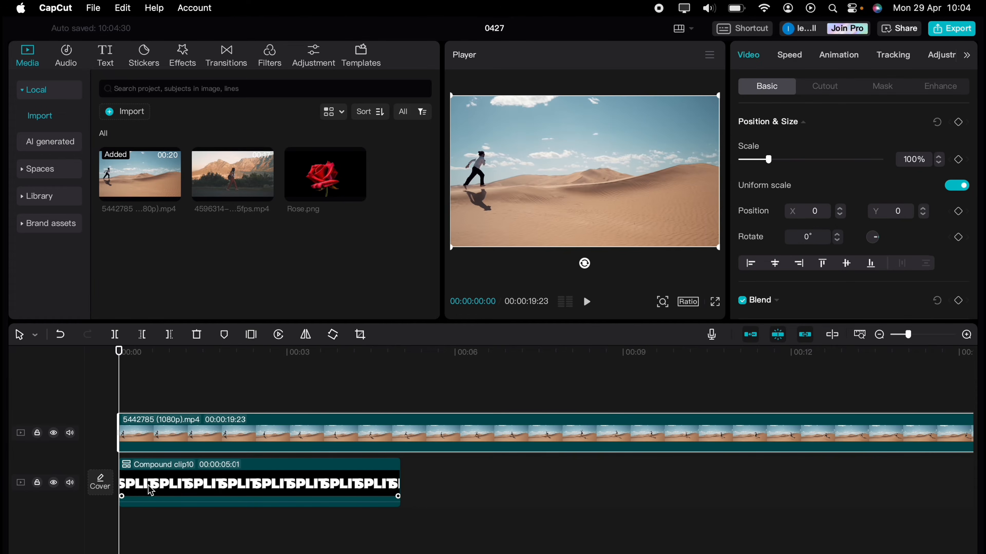
{"action": "left_click_drag", "start_coordinate": [149, 486], "coordinate": [157, 431]}
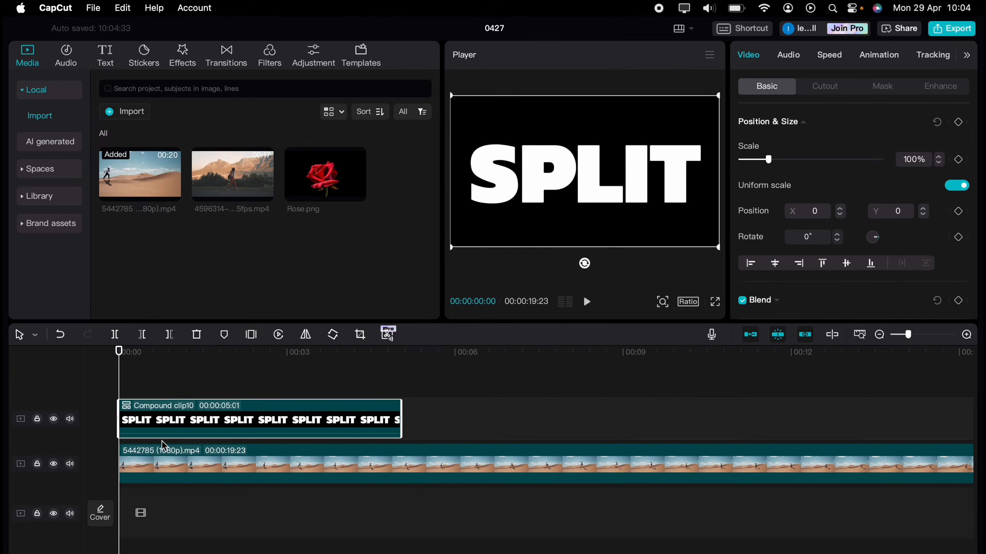
Trim the end of the desert video to match the compound clip's end
{"action": "left_click", "coordinate": [411, 471]}
{"action": "scroll", "coordinate": [528, 473], "scroll_direction": "right", "scroll_amount": 10}
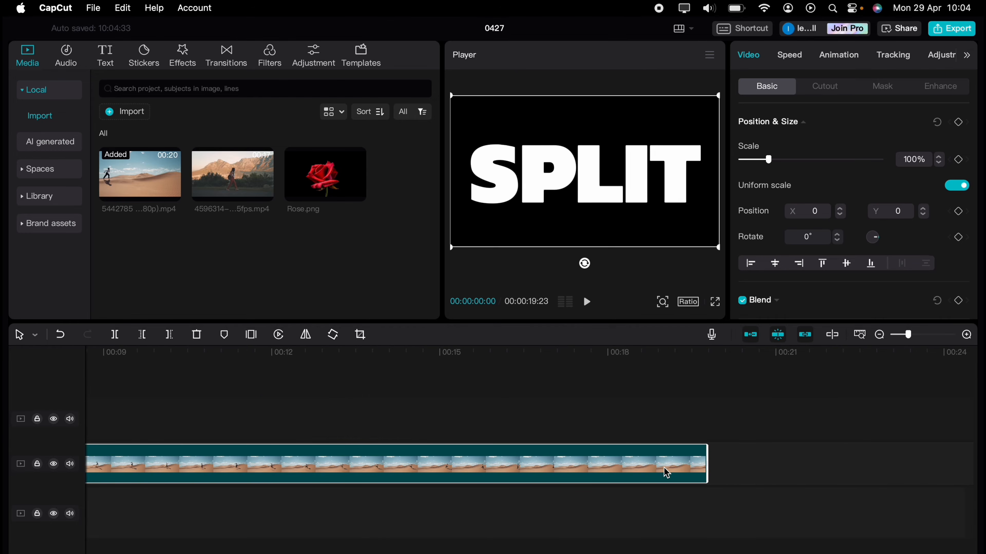
{"action": "left_click_drag", "start_coordinate": [707, 465], "coordinate": [127, 481]}
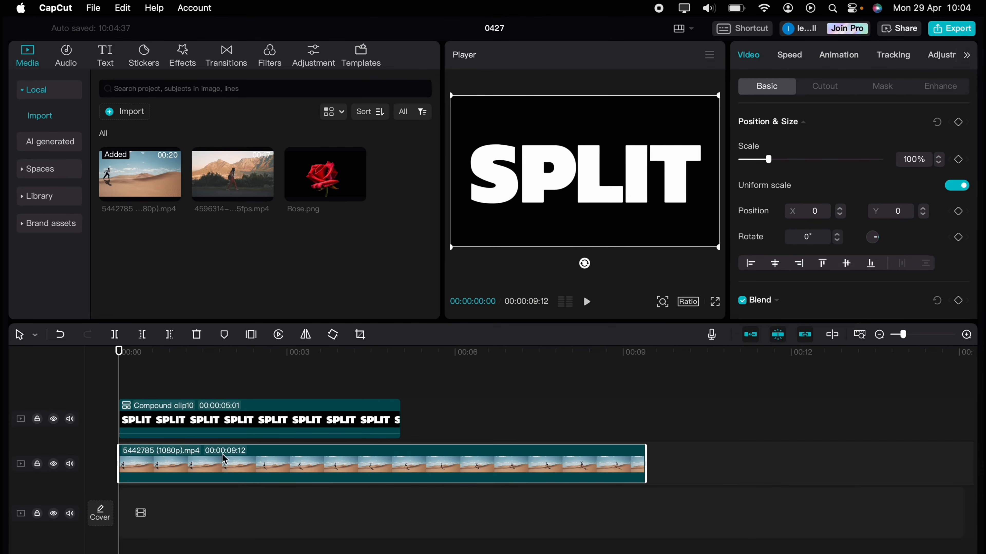
{"action": "left_click_drag", "start_coordinate": [643, 462], "coordinate": [401, 453]}
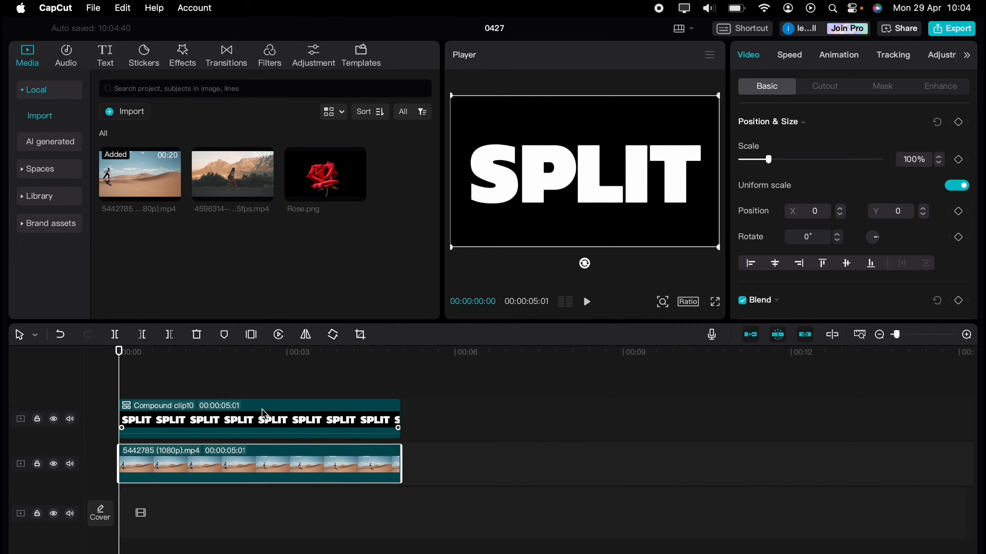
Set the SPLIT compound clip's blend mode to Multiply
{"action": "left_click", "coordinate": [273, 403]}
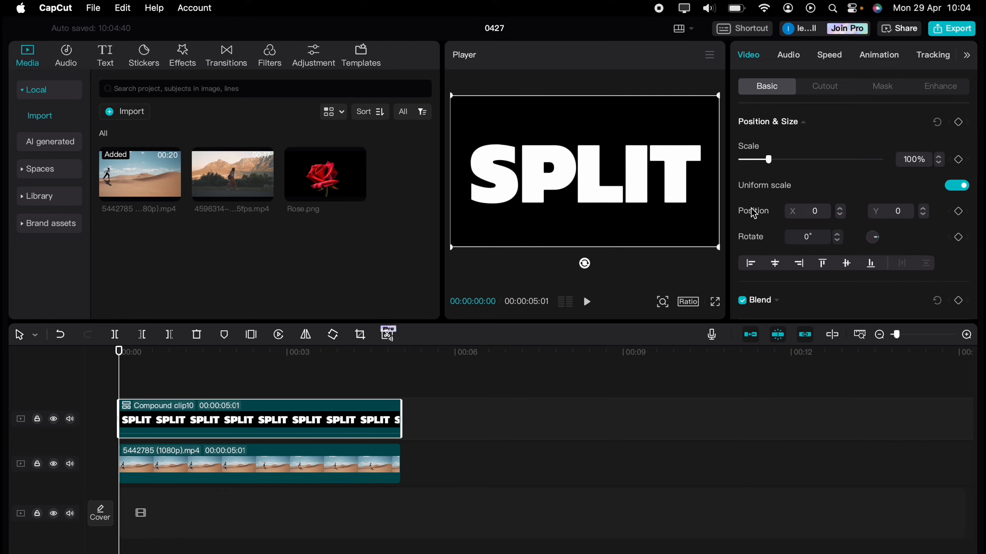
{"action": "scroll", "coordinate": [753, 212], "scroll_direction": "down", "scroll_amount": 4}
{"action": "left_click", "coordinate": [774, 220]}
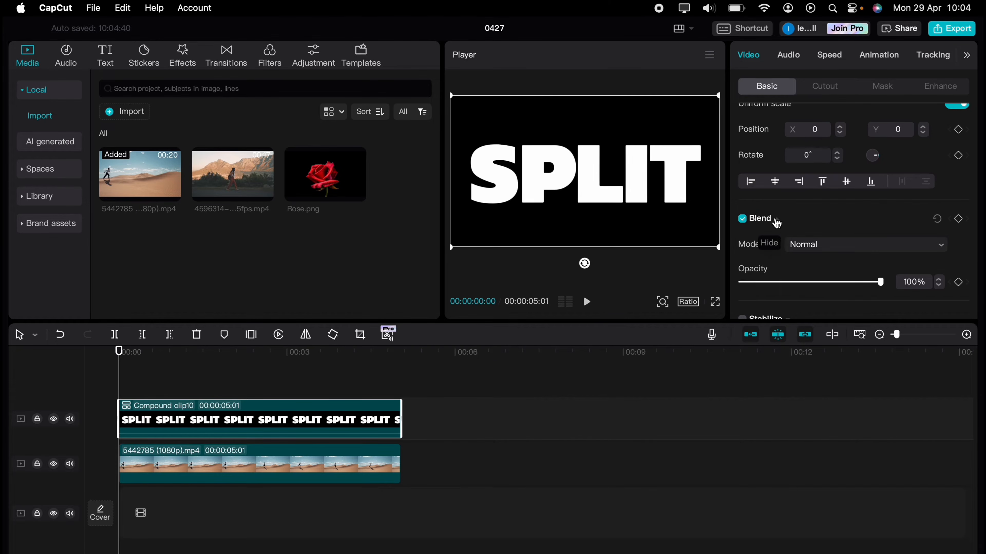
{"action": "scroll", "coordinate": [752, 254], "scroll_direction": "down", "scroll_amount": 3}
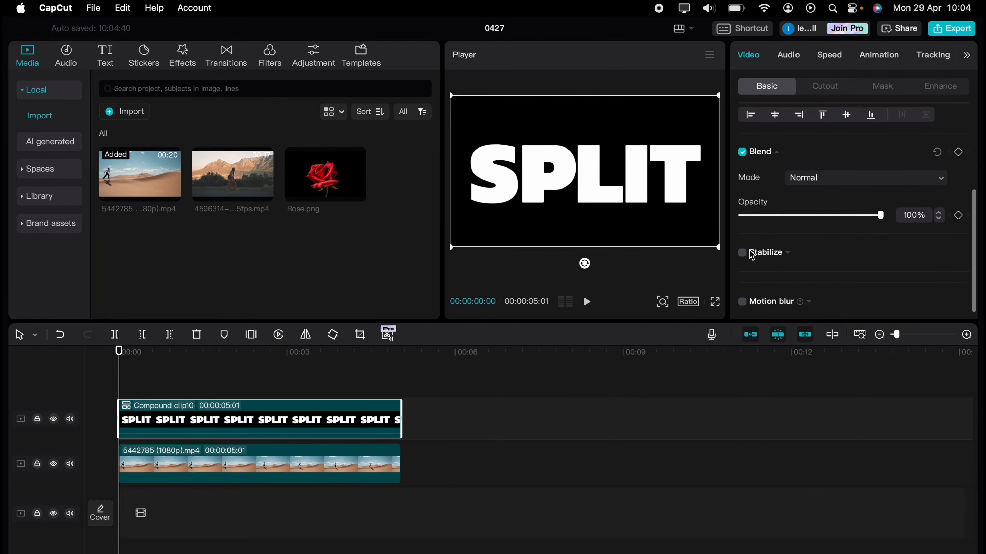
{"action": "left_click", "coordinate": [820, 187]}
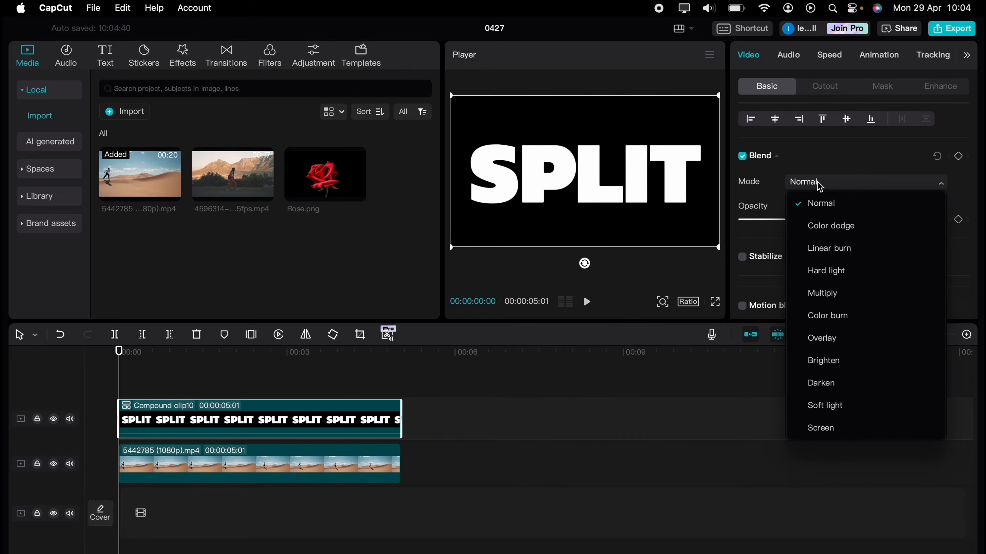
{"action": "left_click", "coordinate": [822, 293]}
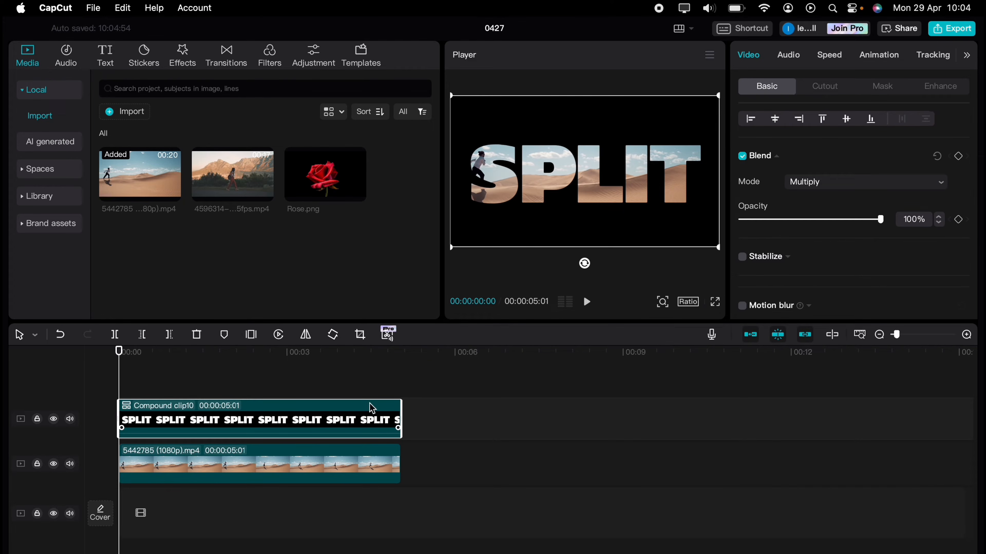
Duplicate the SPLIT compound clip onto a new track above it and hide the duplicate's track
{"action": "right_click", "coordinate": [302, 421]}
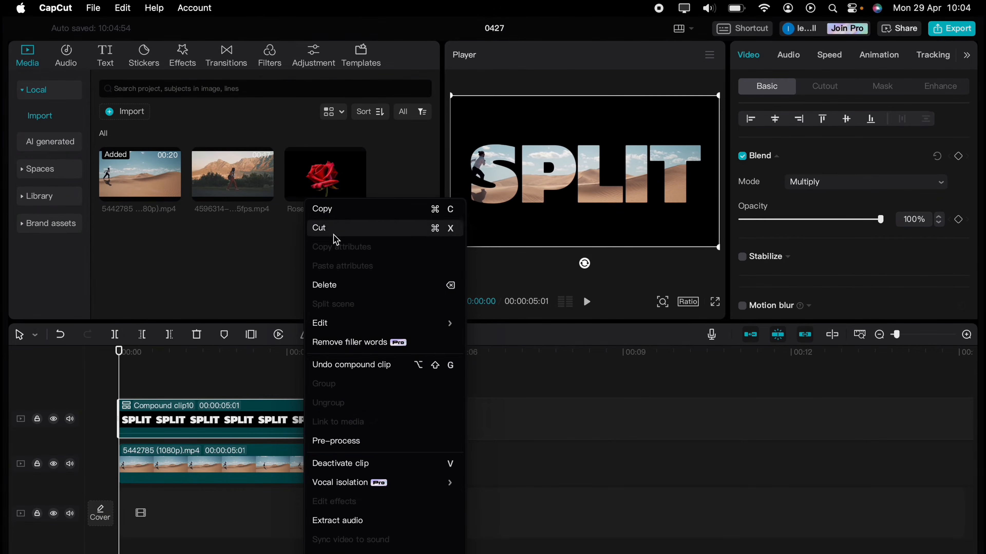
{"action": "left_click", "coordinate": [334, 212]}
{"action": "right_click", "coordinate": [217, 369]}
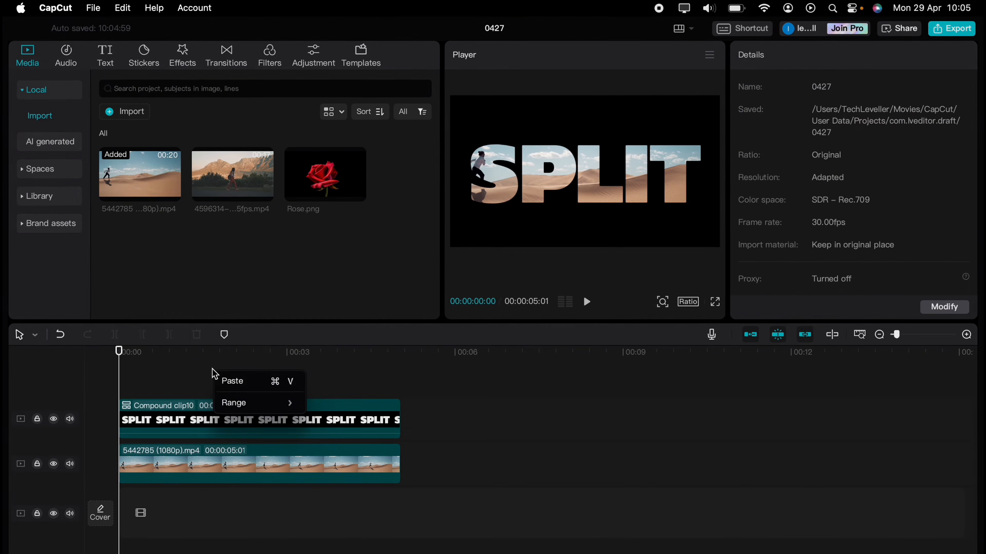
{"action": "left_click", "coordinate": [229, 382]}
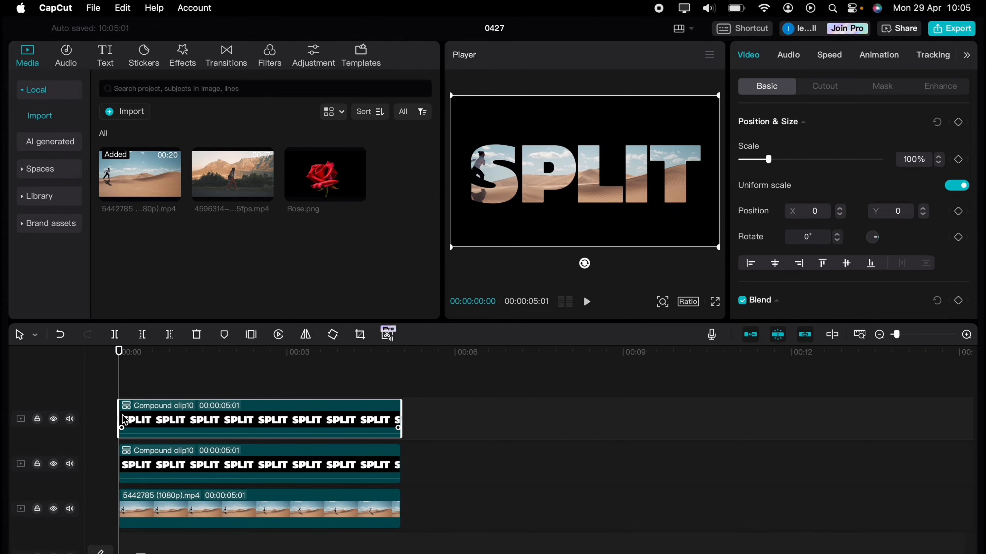
{"action": "left_click", "coordinate": [54, 420]}
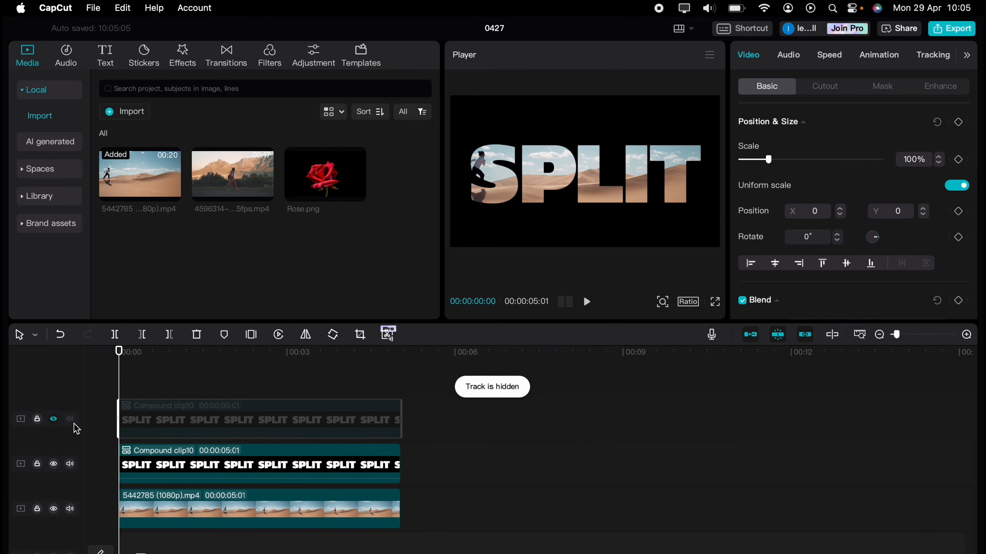
Apply a Horizontal mask to the lower SPLIT compound clip
{"action": "left_click", "coordinate": [138, 453]}
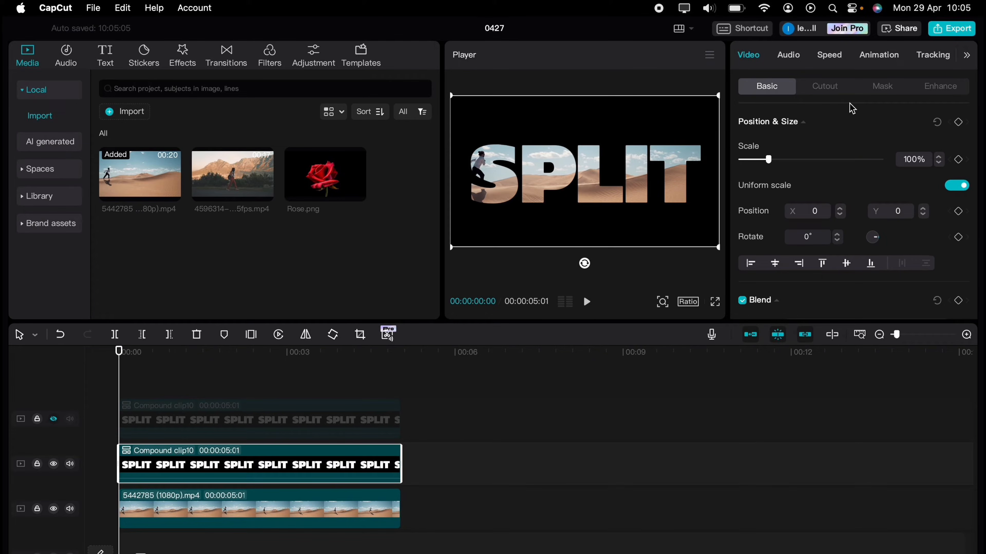
{"action": "left_click", "coordinate": [879, 89]}
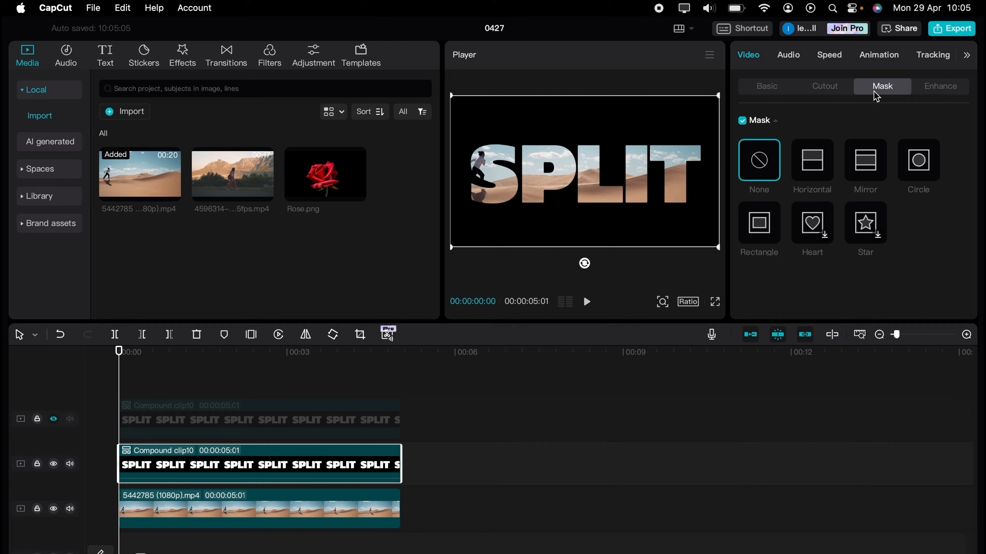
{"action": "left_click", "coordinate": [815, 160]}
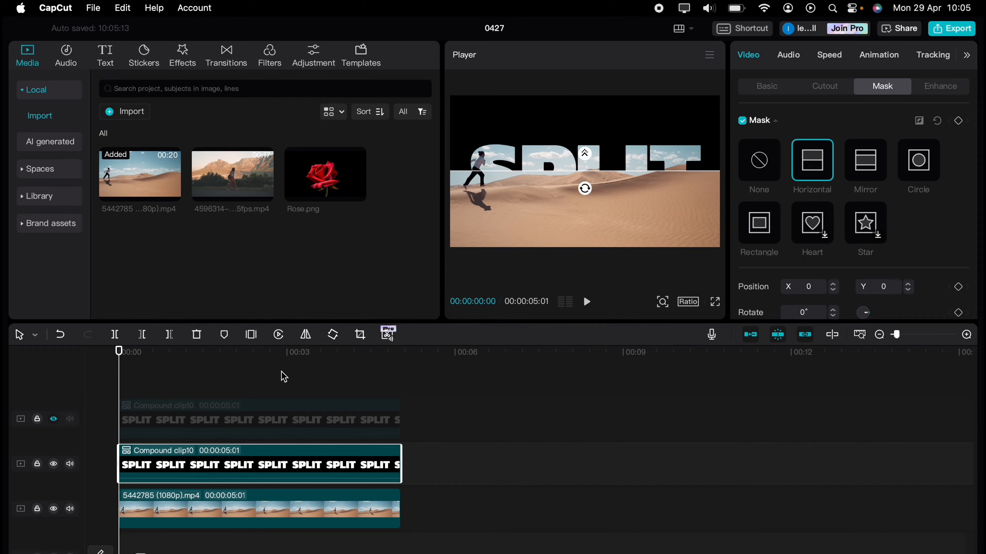
Animate the lower clip's mask upward with a keyframe at 00:00:01:08 and a Y position of 538 at 00:00:03:10
{"action": "left_click_drag", "start_coordinate": [118, 384], "coordinate": [190, 386]}
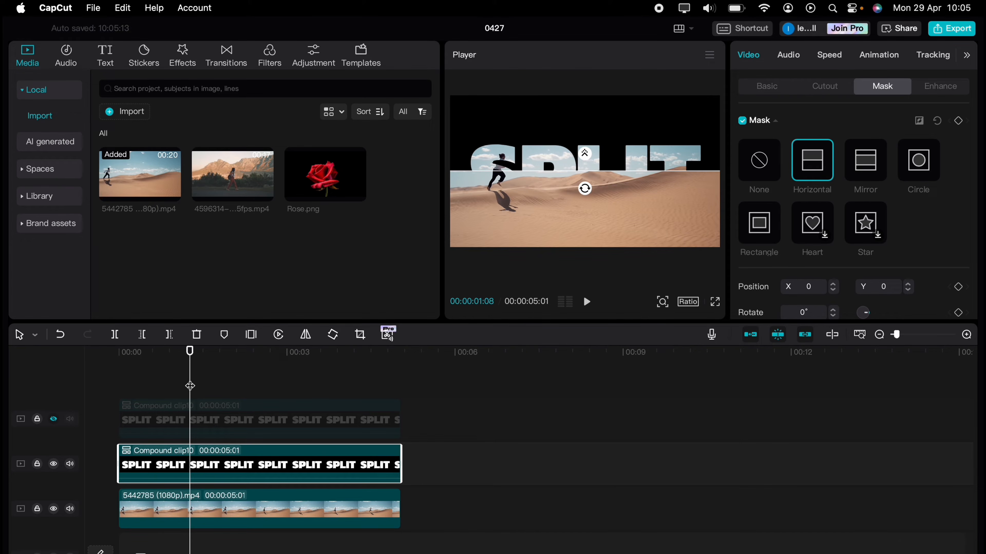
{"action": "left_click", "coordinate": [959, 121]}
{"action": "left_click_drag", "start_coordinate": [191, 383], "coordinate": [306, 388]}
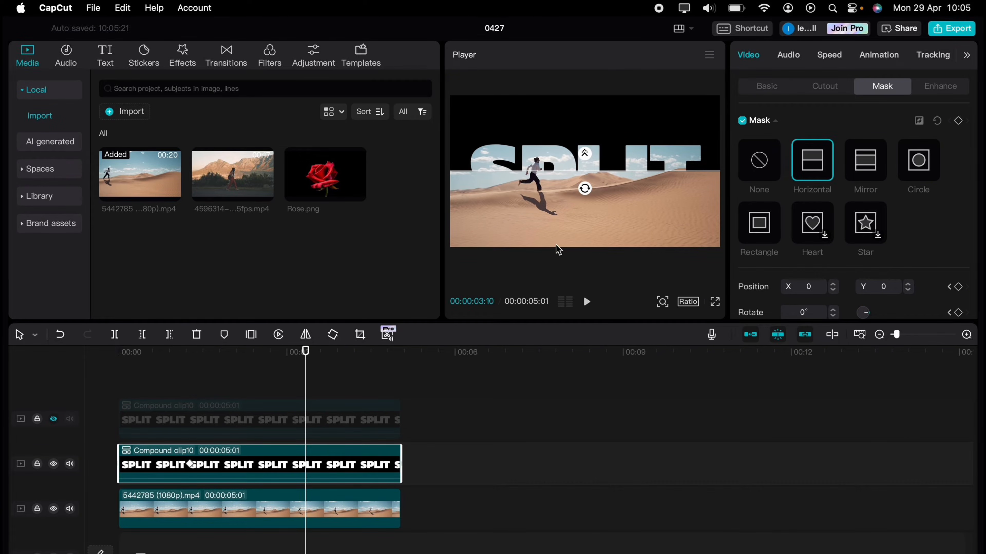
{"action": "left_click_drag", "start_coordinate": [567, 175], "coordinate": [569, 99]}
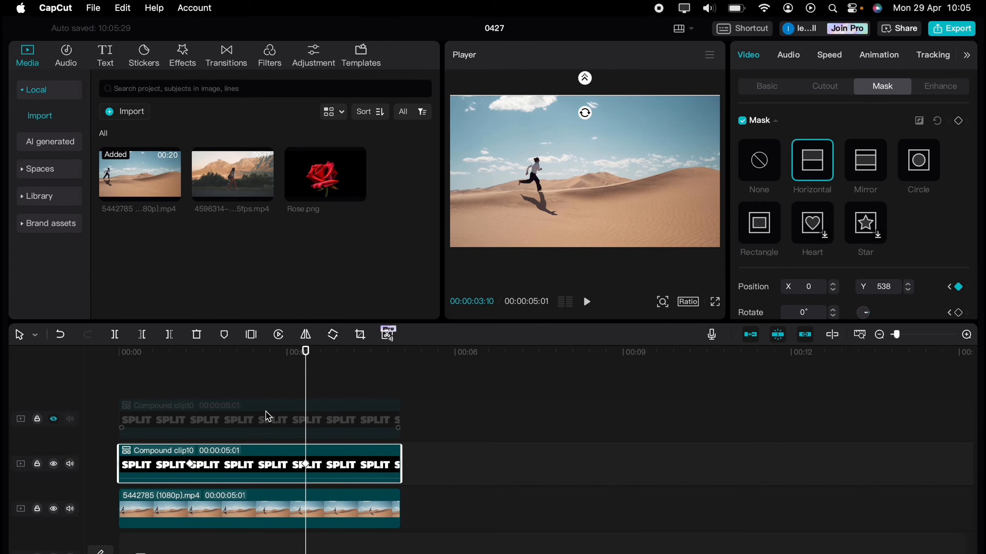
Play the timeline from the start to review the lower clip's mask animation
{"action": "left_click", "coordinate": [260, 426]}
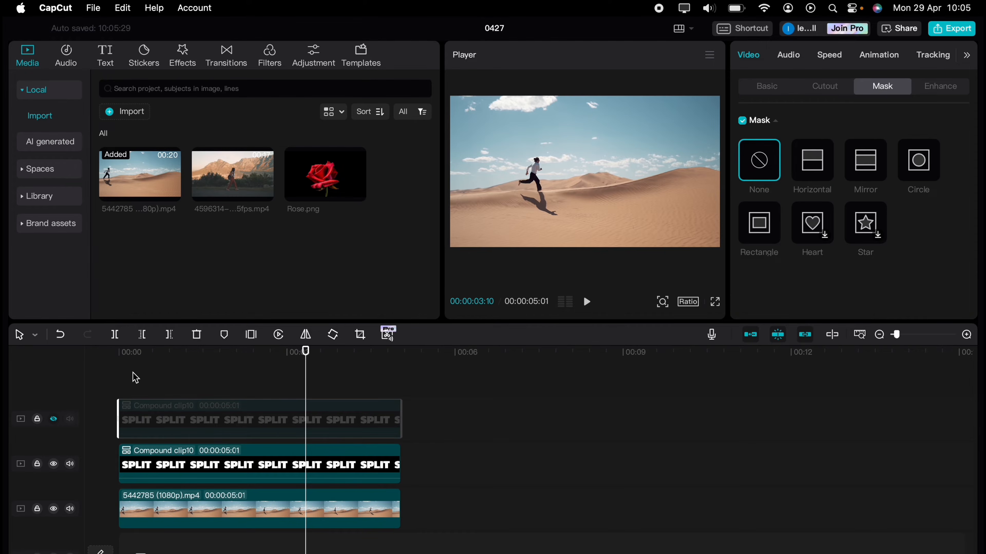
{"action": "left_click", "coordinate": [117, 373]}
{"action": "key", "text": "space"}
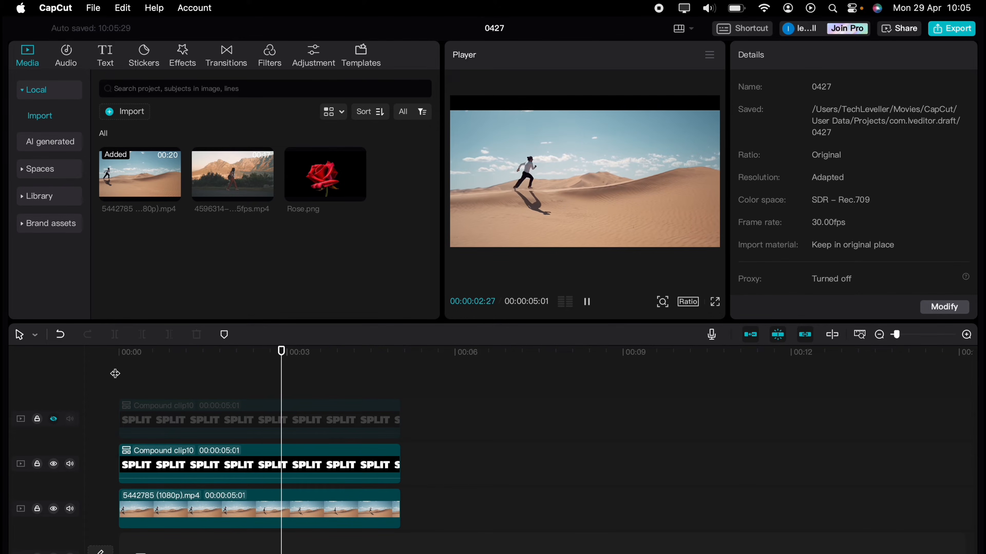
{"action": "key", "text": "space"}
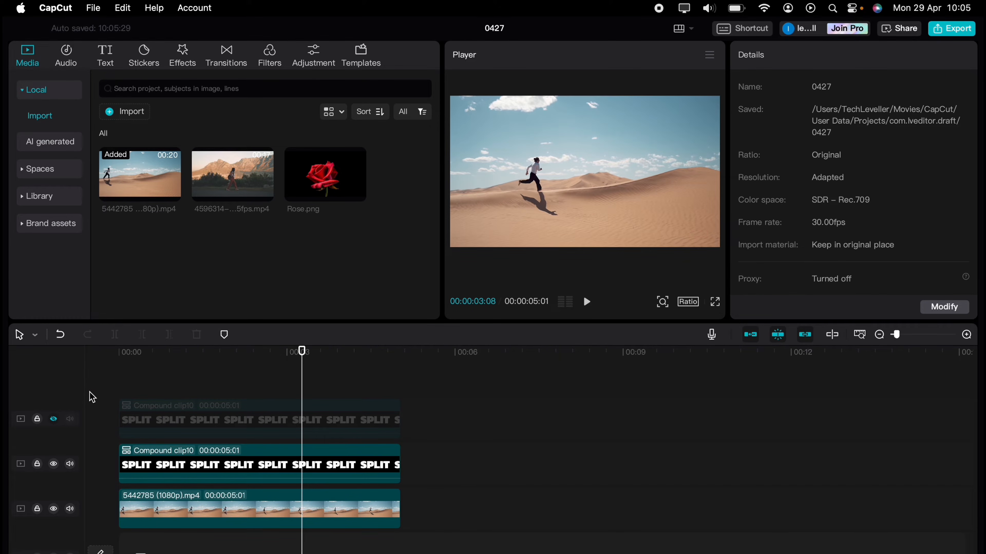
Unhide the upper compound clip's track and apply a Horizontal mask to that clip with the playhead at the lower clip's first keyframe
{"action": "left_click", "coordinate": [148, 426]}
{"action": "left_click", "coordinate": [53, 420]}
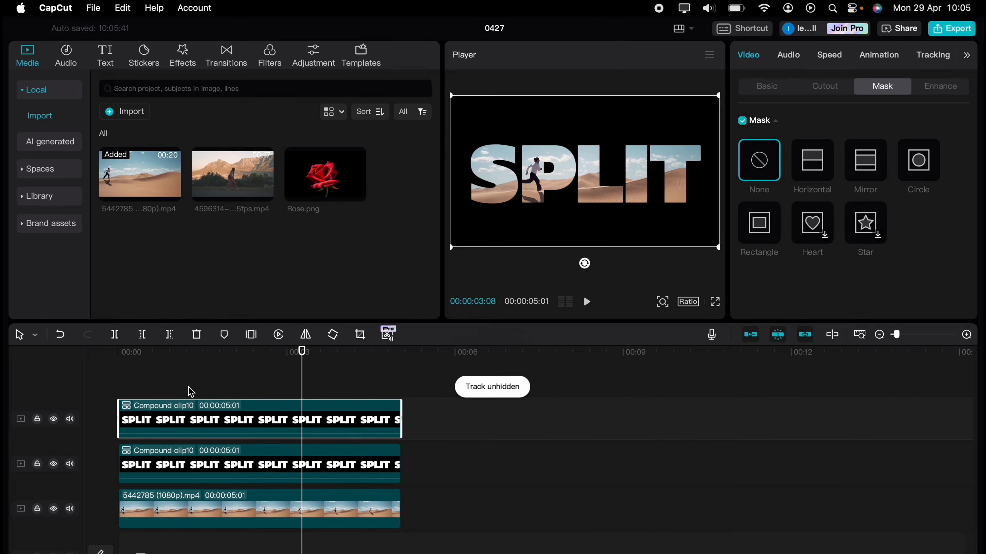
{"action": "left_click", "coordinate": [185, 450]}
{"action": "left_click_drag", "start_coordinate": [205, 364], "coordinate": [191, 361]}
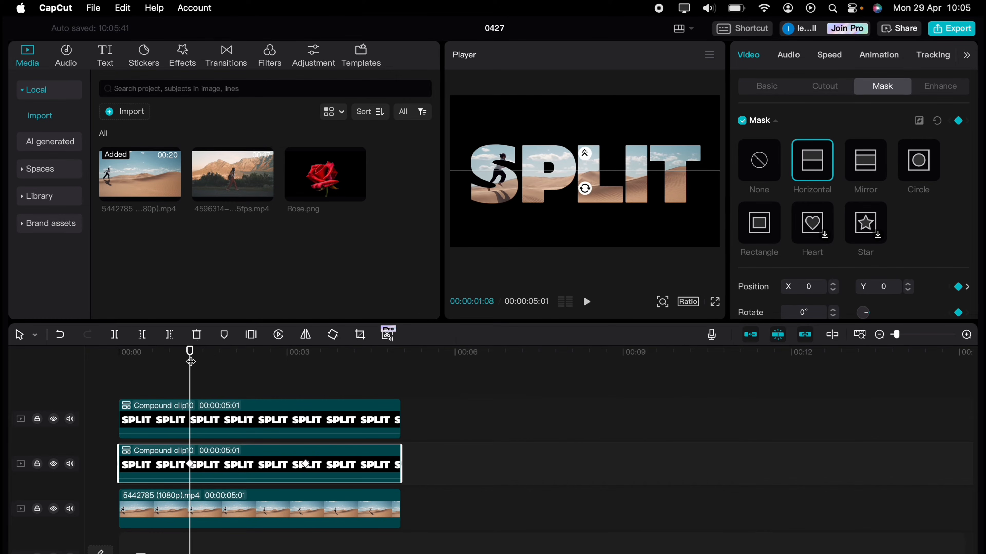
{"action": "left_click", "coordinate": [197, 422]}
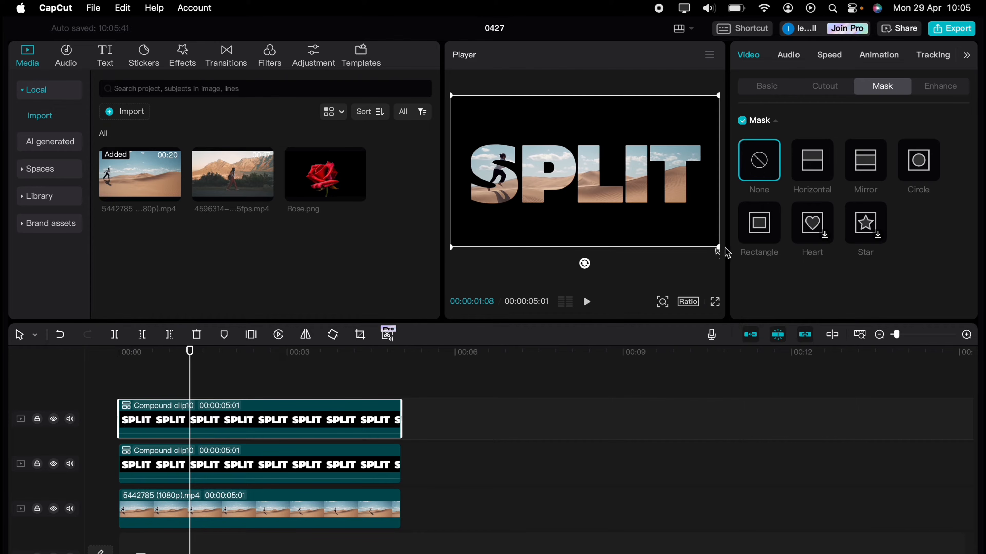
{"action": "left_click", "coordinate": [808, 163]}
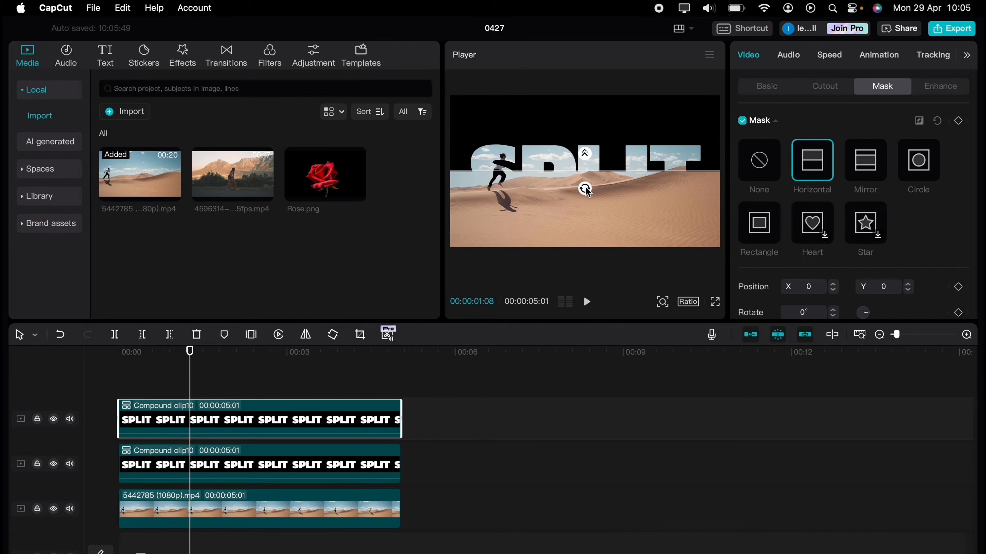
Rotate the upper clip's mask to -180° and animate it downward from a 00:00:01:08 keyframe to Y position -540 at 00:00:03:10
{"action": "left_click_drag", "start_coordinate": [586, 190], "coordinate": [588, 142]}
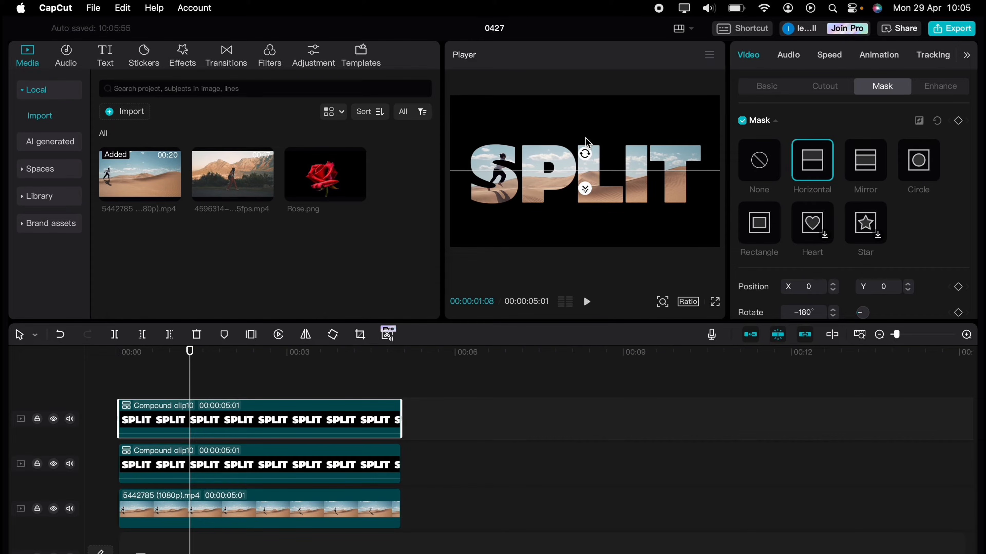
{"action": "left_click", "coordinate": [959, 121]}
{"action": "left_click", "coordinate": [248, 447]}
{"action": "left_click_drag", "start_coordinate": [192, 375], "coordinate": [304, 363]}
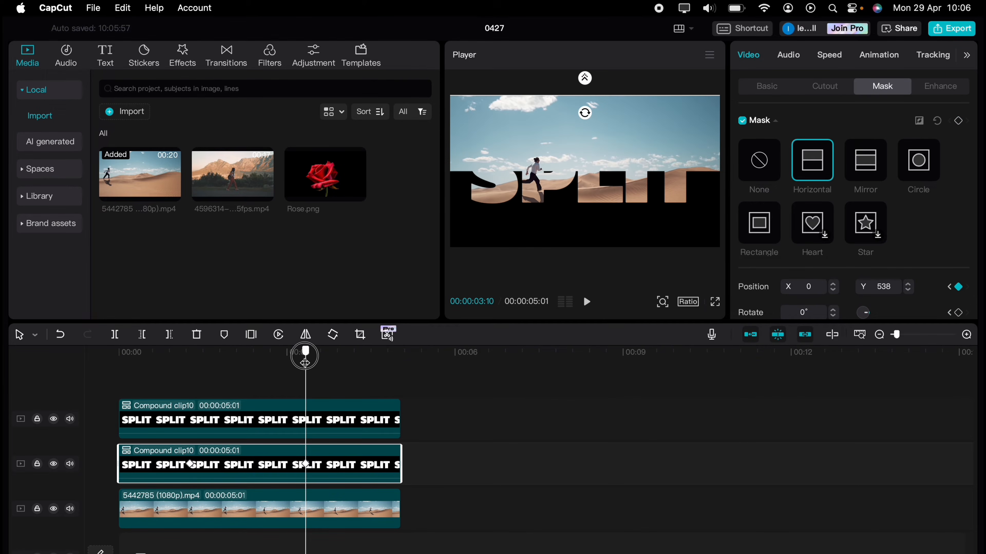
{"action": "left_click", "coordinate": [258, 413]}
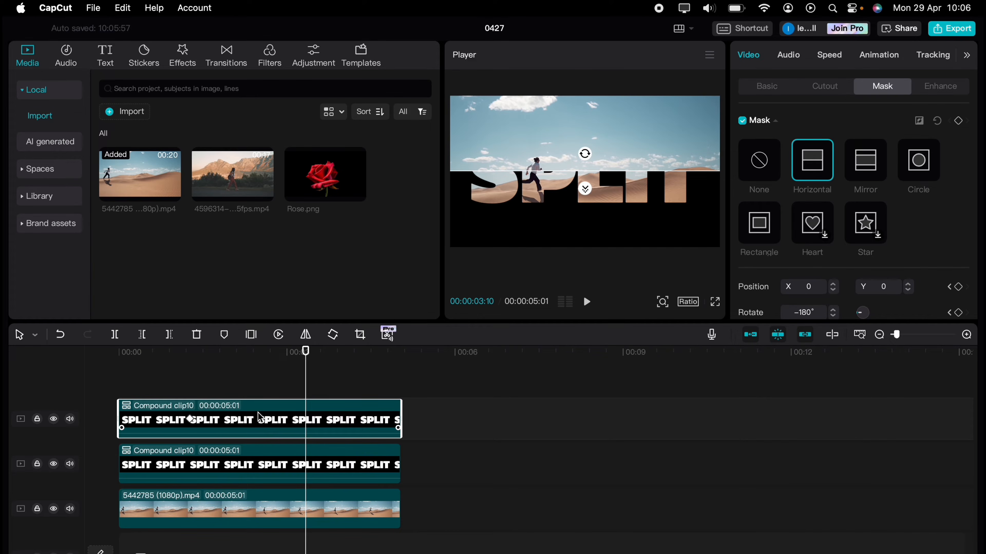
{"action": "left_click_drag", "start_coordinate": [517, 198], "coordinate": [518, 277]}
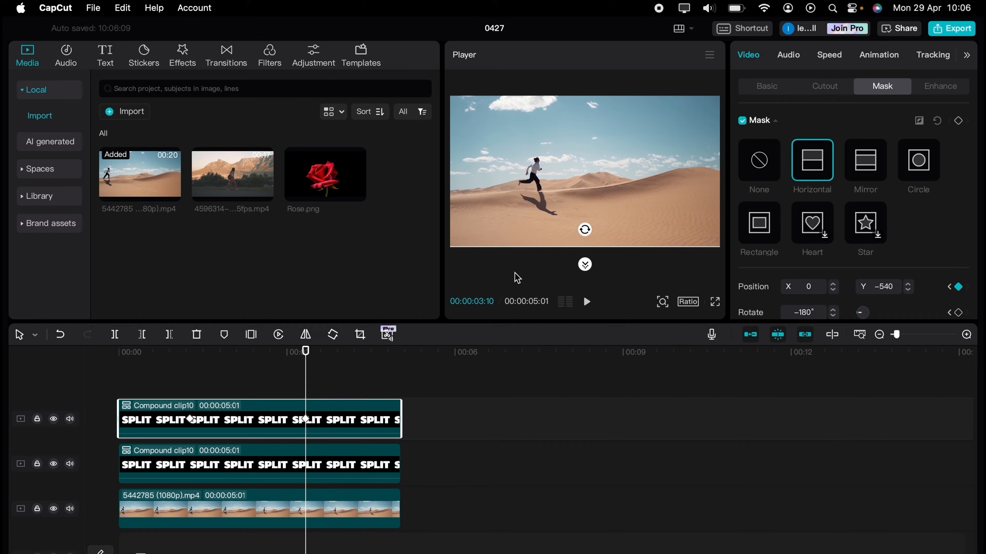
Play the timeline from the start to review the SPLIT title opening over the desert video
{"action": "left_click", "coordinate": [137, 386]}
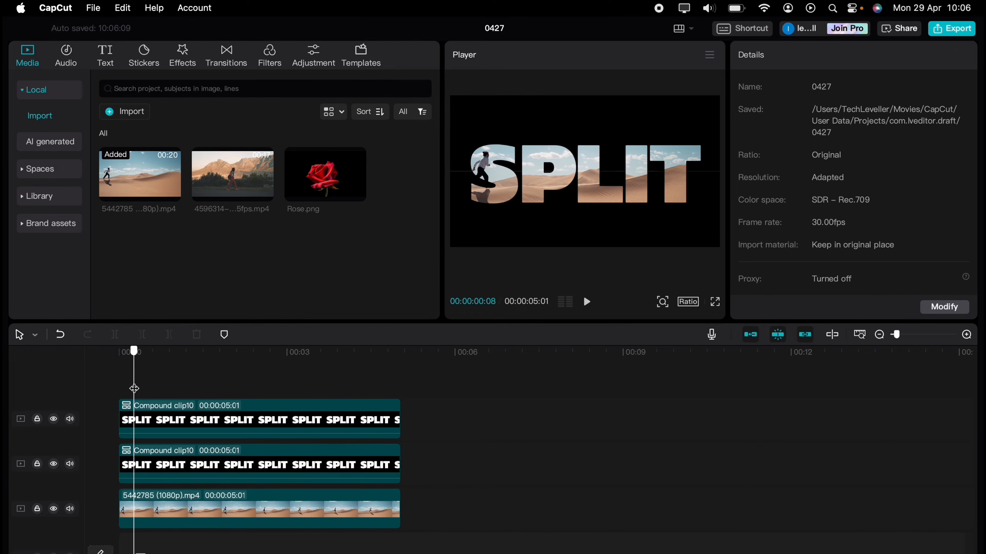
{"action": "key", "text": "Home"}
{"action": "key", "text": "space"}
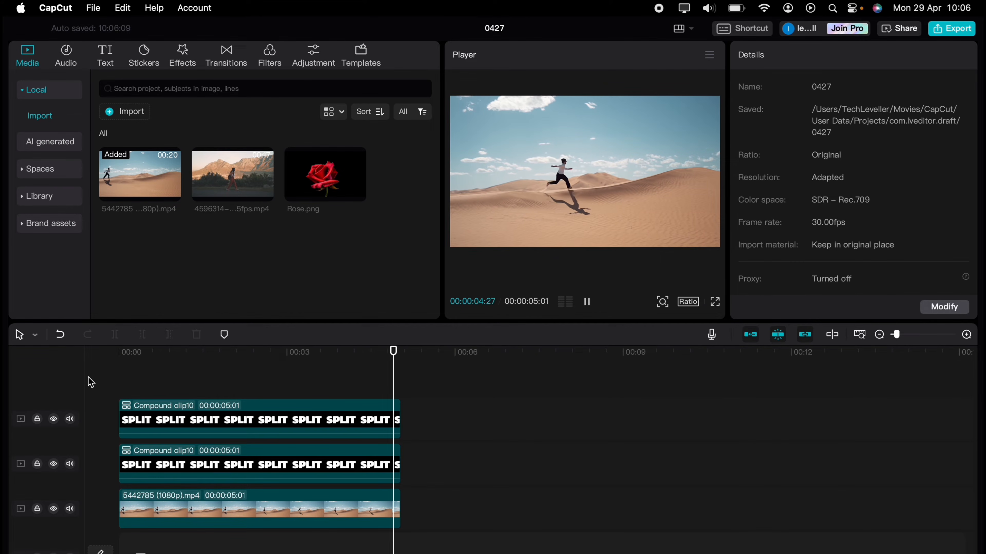
{"action": "left_click_drag", "start_coordinate": [139, 366], "coordinate": [107, 366]}
{"action": "key", "text": "space"}
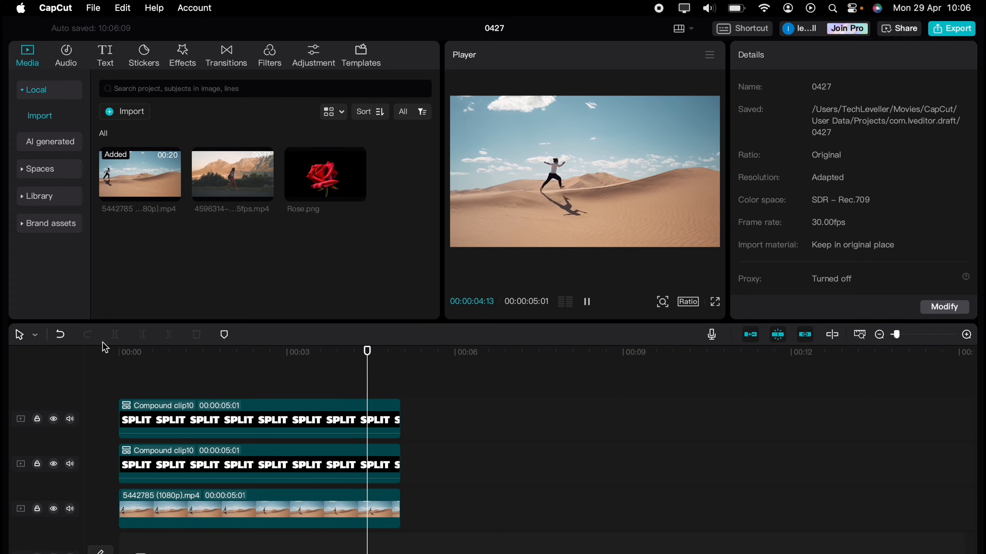
{"action": "left_click", "coordinate": [117, 375]}
{"action": "key", "text": "space"}
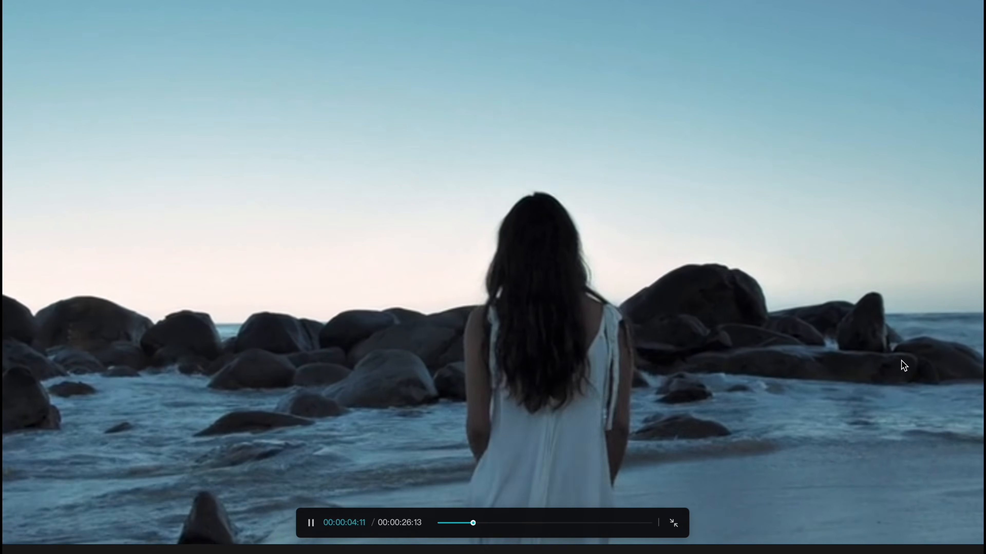
Exit the full-screen preview and add a default text clip at the start of the timeline reading JOY
{"action": "key", "text": "Escape"}
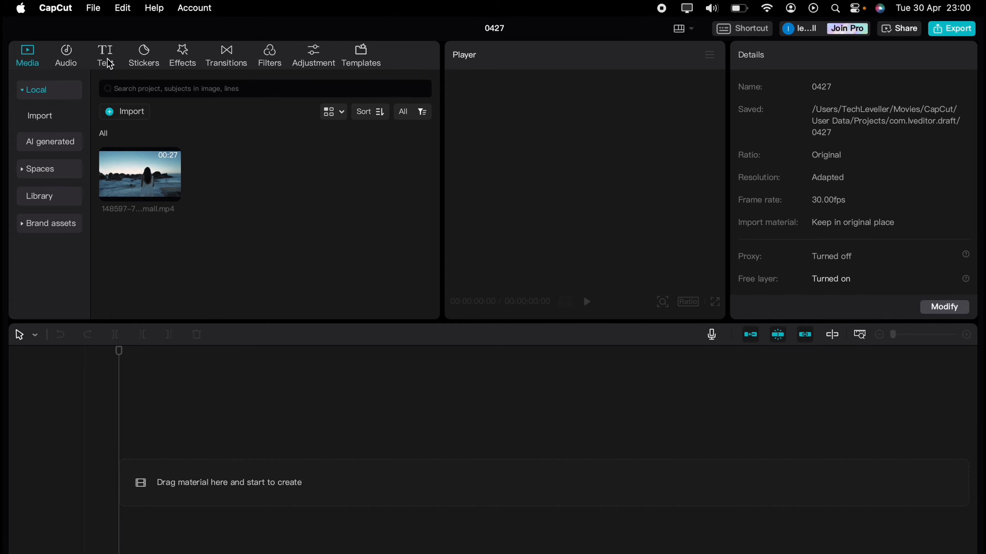
{"action": "left_click", "coordinate": [109, 64]}
{"action": "left_click_drag", "start_coordinate": [134, 156], "coordinate": [139, 446]}
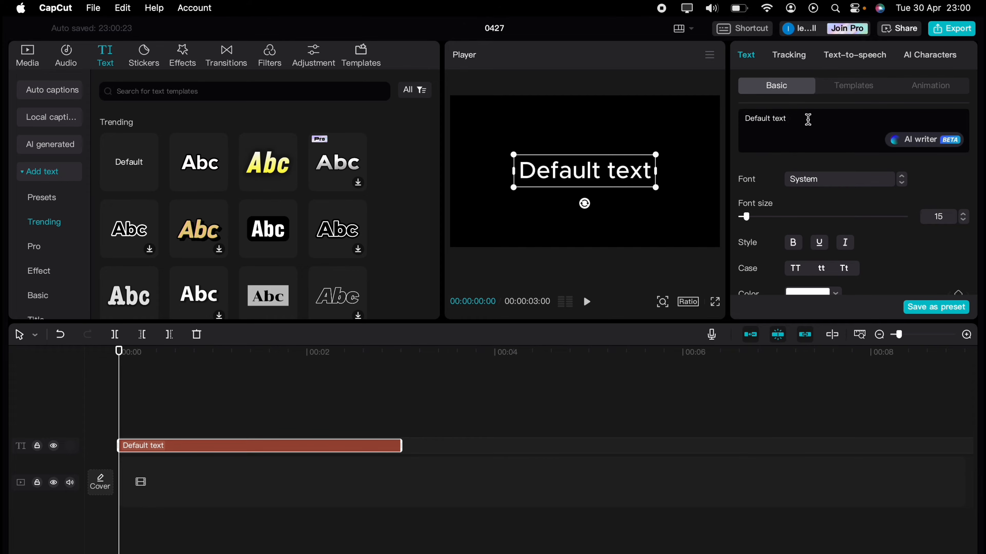
{"action": "triple_click", "coordinate": [808, 119]}
{"action": "type", "text": "JOY"}
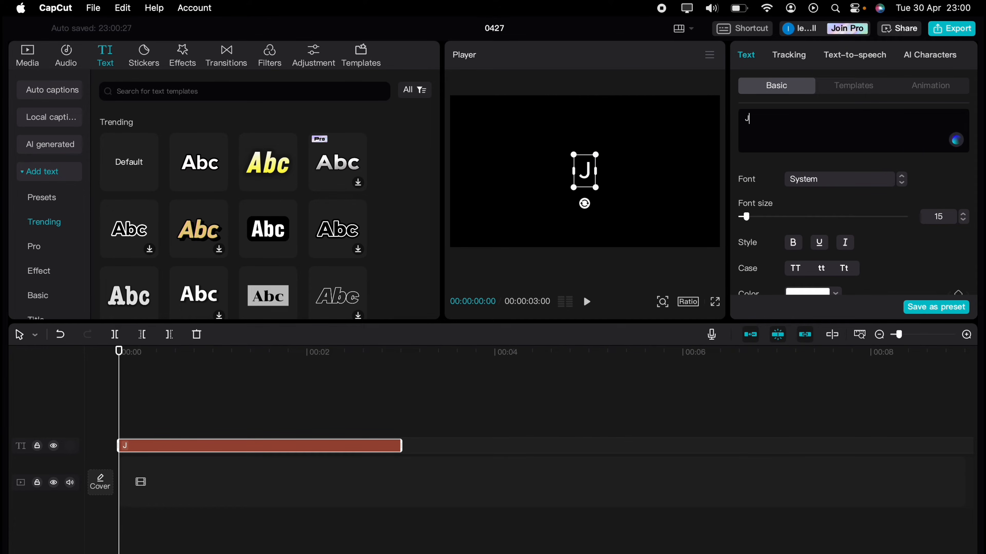
Set the JOY text's font to Kanit-Bold and its font size to 60
{"action": "left_click", "coordinate": [863, 177]}
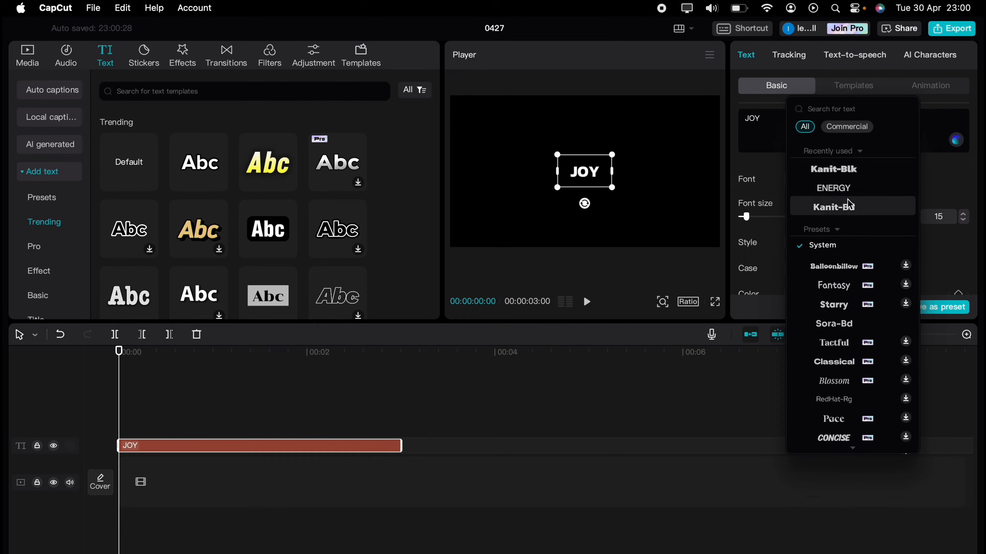
{"action": "left_click", "coordinate": [847, 208]}
{"action": "left_click", "coordinate": [962, 214]}
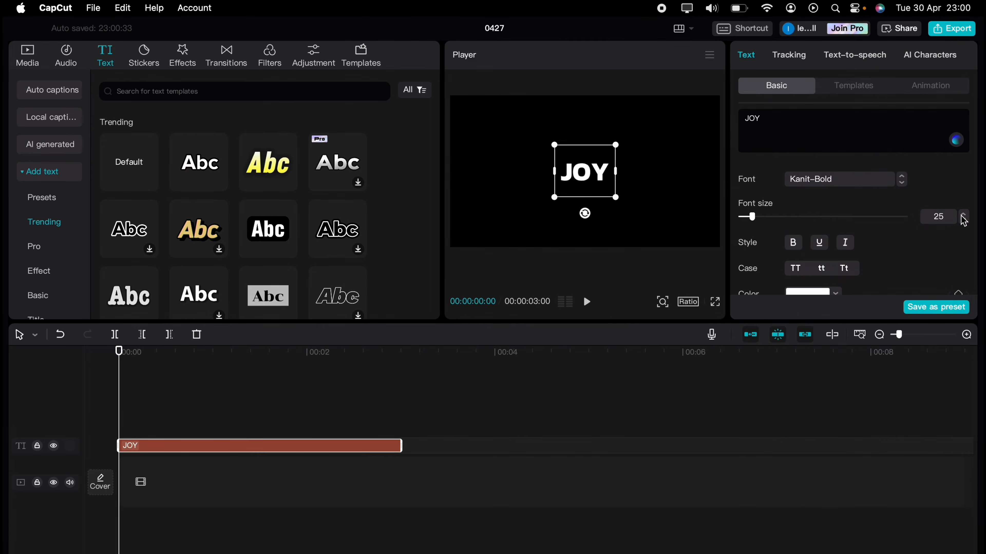
{"action": "left_click", "coordinate": [963, 219]}
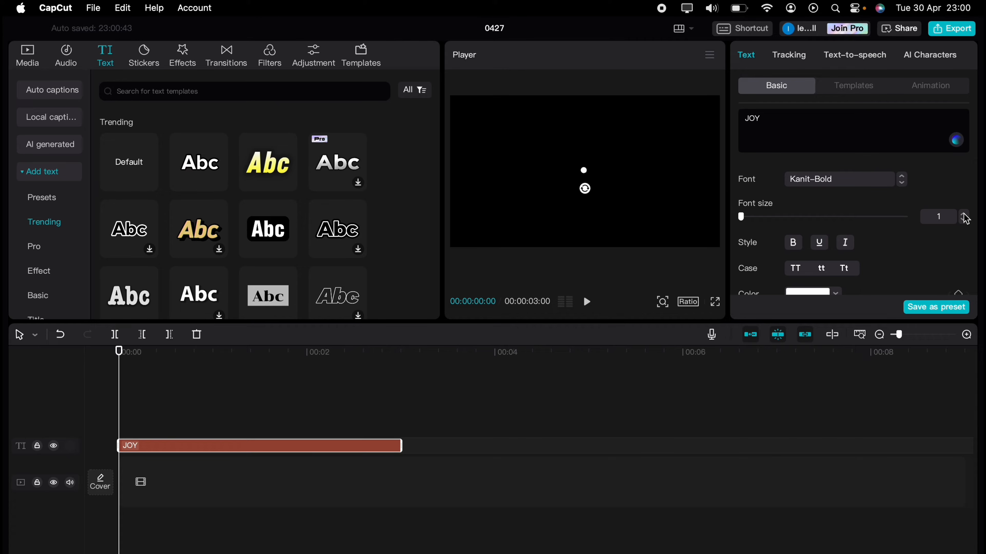
{"action": "left_click", "coordinate": [963, 216]}
{"action": "left_click", "coordinate": [964, 219]}
{"action": "left_click", "coordinate": [964, 214]}
{"action": "left_click_drag", "start_coordinate": [785, 217], "coordinate": [771, 216]}
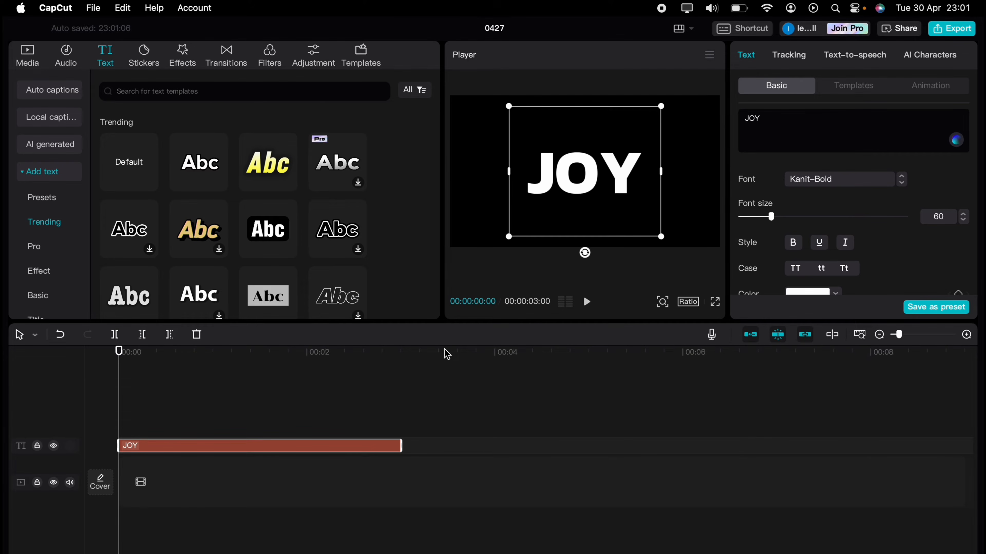
Keyframe the JOY text's position and size at the start, set its scale to 500% at 00:00:03:00, and play the zoom back
{"action": "scroll", "coordinate": [916, 229], "scroll_direction": "down", "scroll_amount": 4}
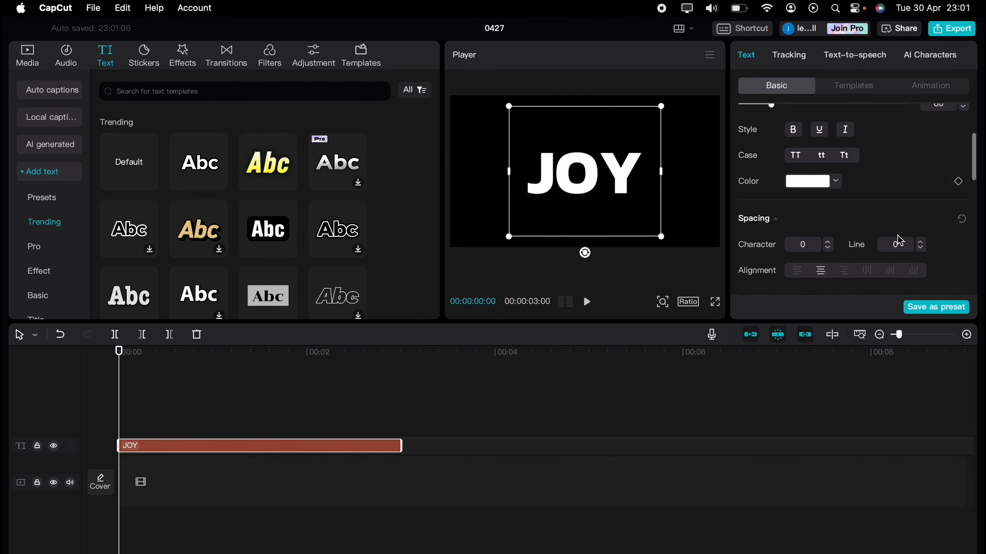
{"action": "scroll", "coordinate": [900, 239], "scroll_direction": "down", "scroll_amount": 3}
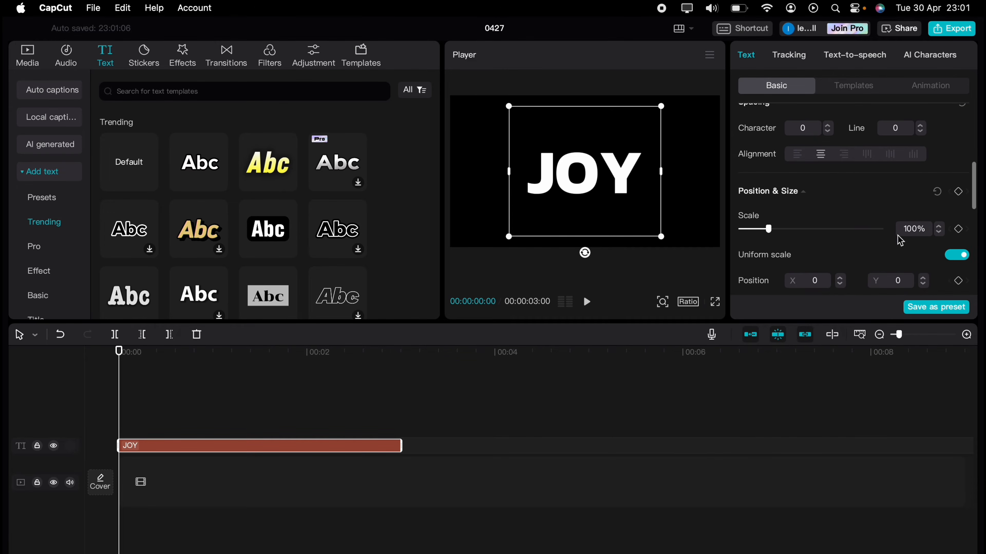
{"action": "left_click", "coordinate": [958, 192]}
{"action": "left_click_drag", "start_coordinate": [122, 388], "coordinate": [400, 380]}
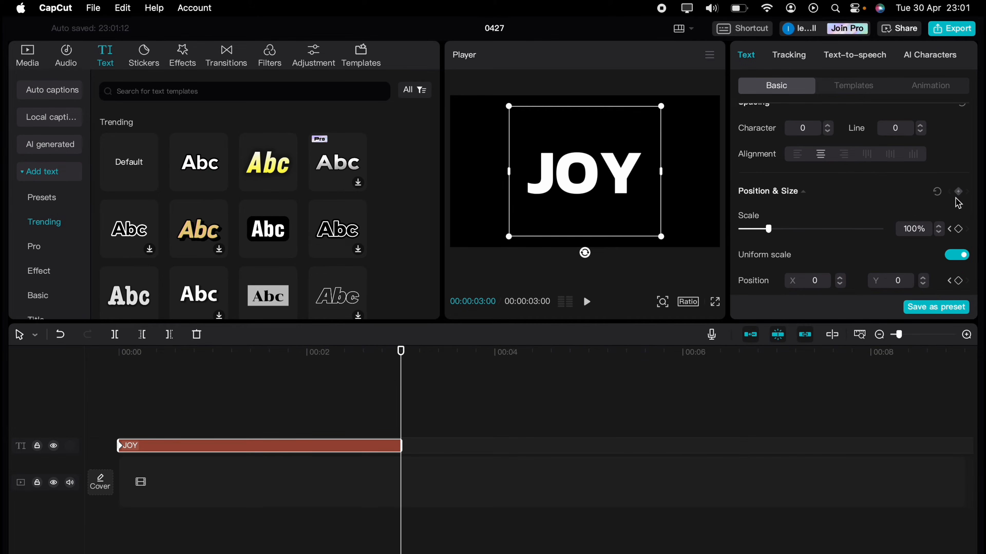
{"action": "left_click", "coordinate": [908, 228]}
{"action": "type", "text": "500"}
{"action": "key", "text": "Return"}
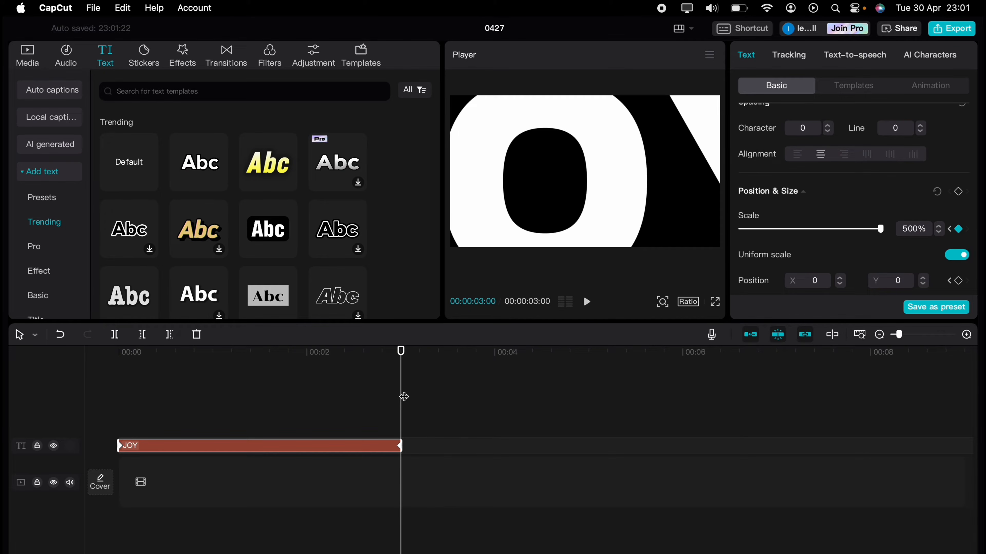
{"action": "left_click_drag", "start_coordinate": [403, 396], "coordinate": [109, 418]}
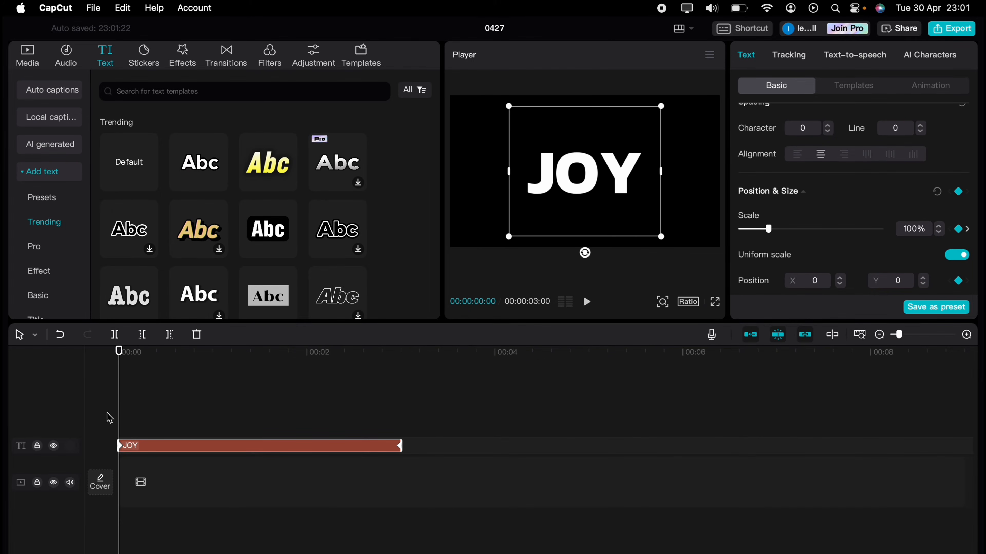
{"action": "key", "text": "space"}
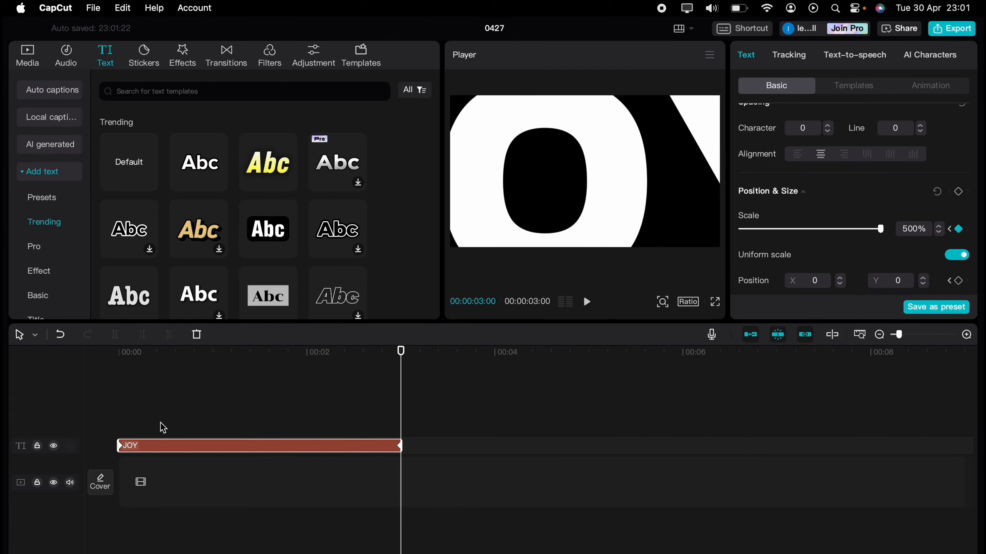
Export the JOY zoom animation as a mov video titled 0427, and delete the JOY text clip from the timeline
{"action": "left_click", "coordinate": [944, 32]}
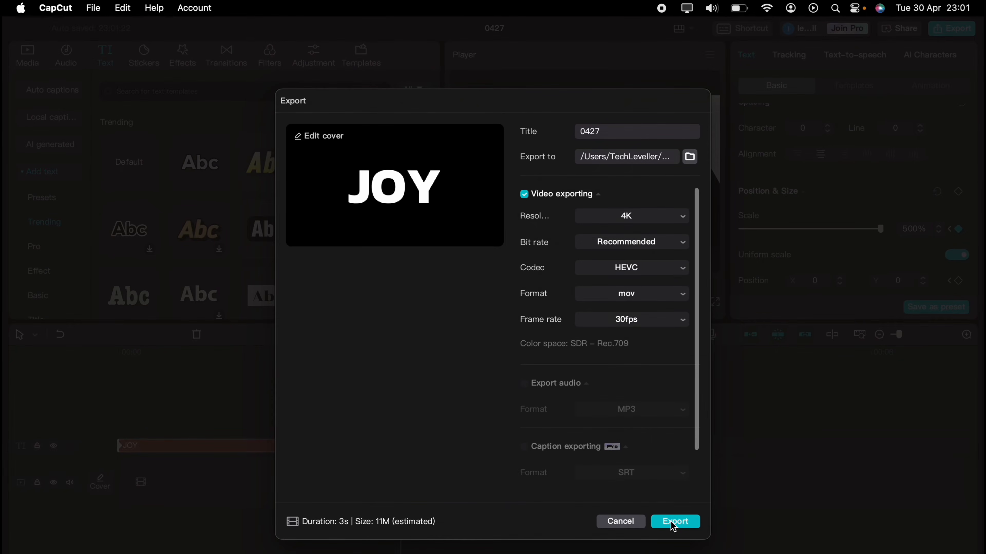
{"action": "left_click", "coordinate": [674, 521]}
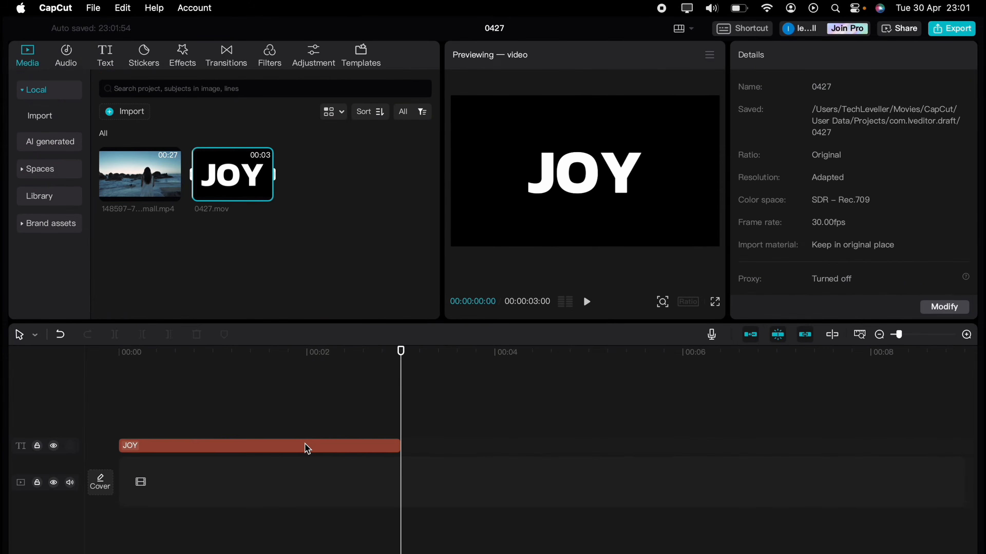
{"action": "left_click", "coordinate": [305, 449]}
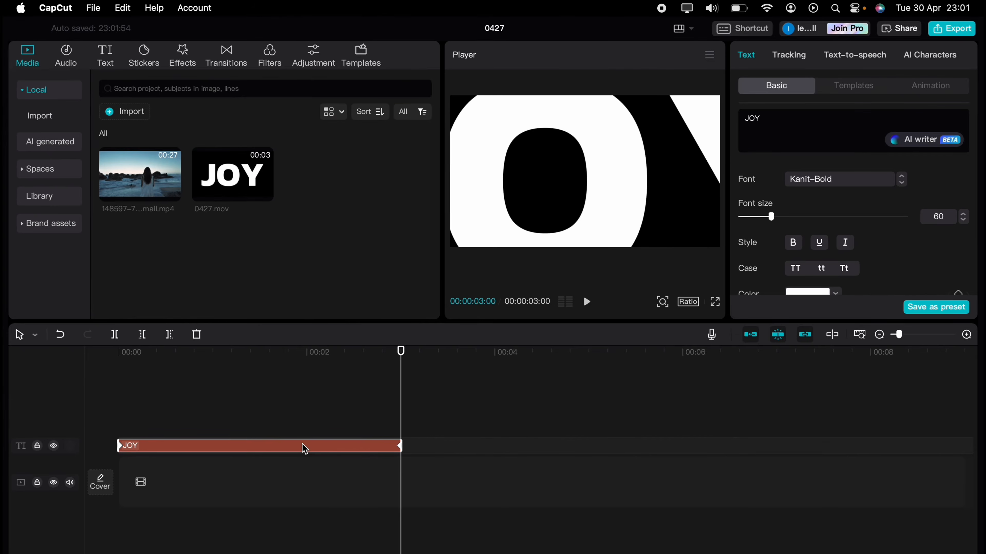
{"action": "key", "text": "Delete"}
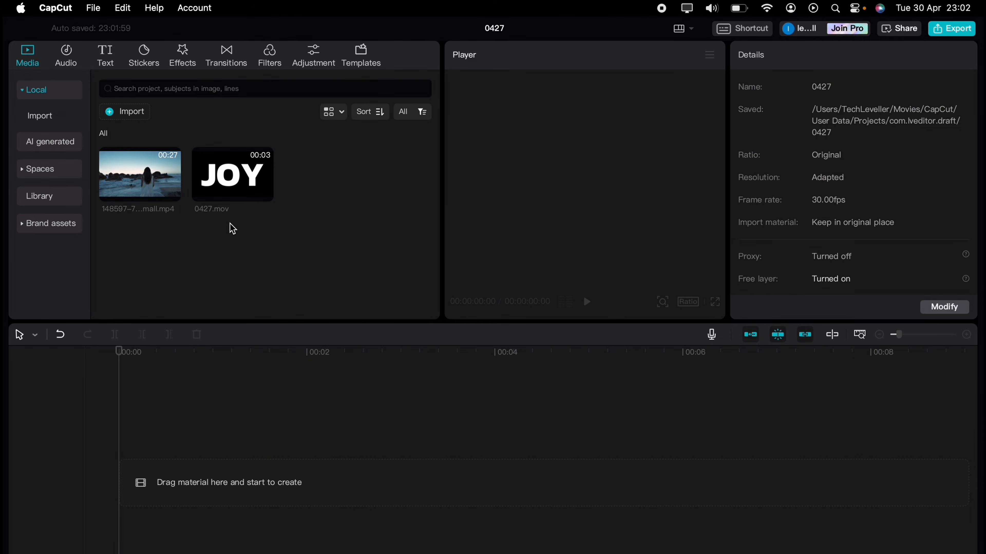
Place 0427.mov and the beach video at the start of the timeline, with 0427.mov on the track above the beach video
{"action": "left_click_drag", "start_coordinate": [226, 193], "coordinate": [136, 451]}
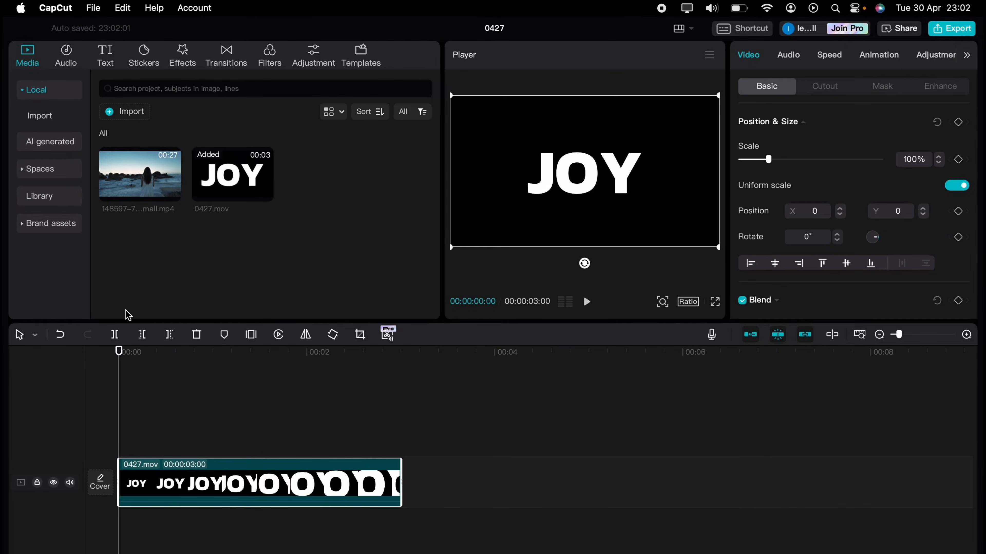
{"action": "left_click_drag", "start_coordinate": [167, 190], "coordinate": [137, 538]}
{"action": "left_click", "coordinate": [148, 485]}
{"action": "left_click_drag", "start_coordinate": [149, 485], "coordinate": [157, 387]}
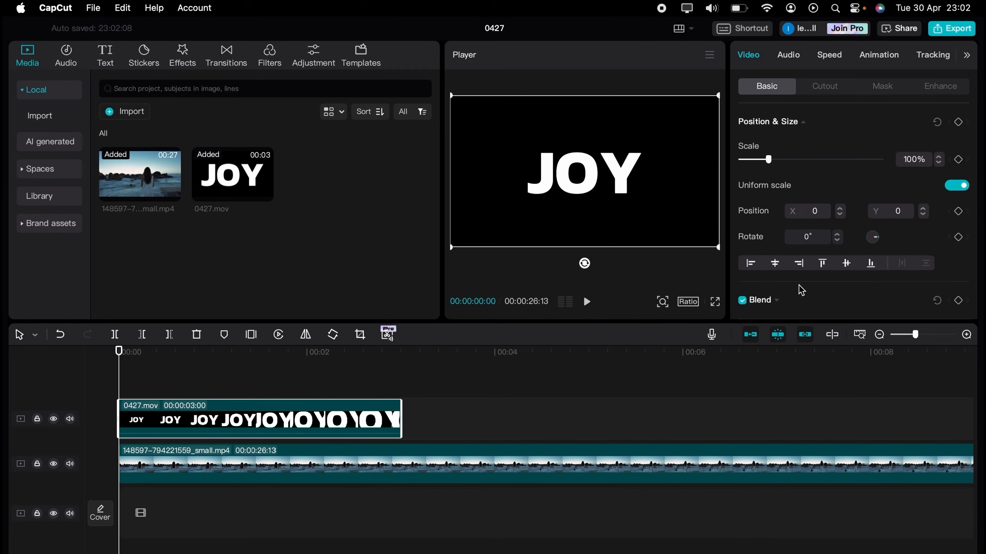
Set the blend mode of the 0427.mov clip to Multiply
{"action": "scroll", "coordinate": [802, 290], "scroll_direction": "down", "scroll_amount": 3}
{"action": "left_click", "coordinate": [779, 210]}
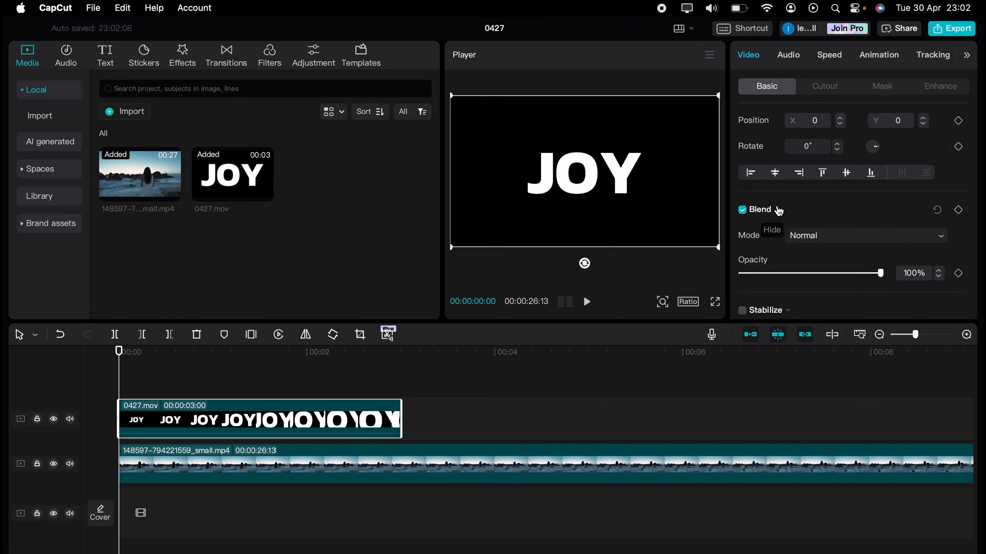
{"action": "left_click", "coordinate": [778, 210]}
{"action": "left_click", "coordinate": [779, 210]}
{"action": "left_click", "coordinate": [847, 243]}
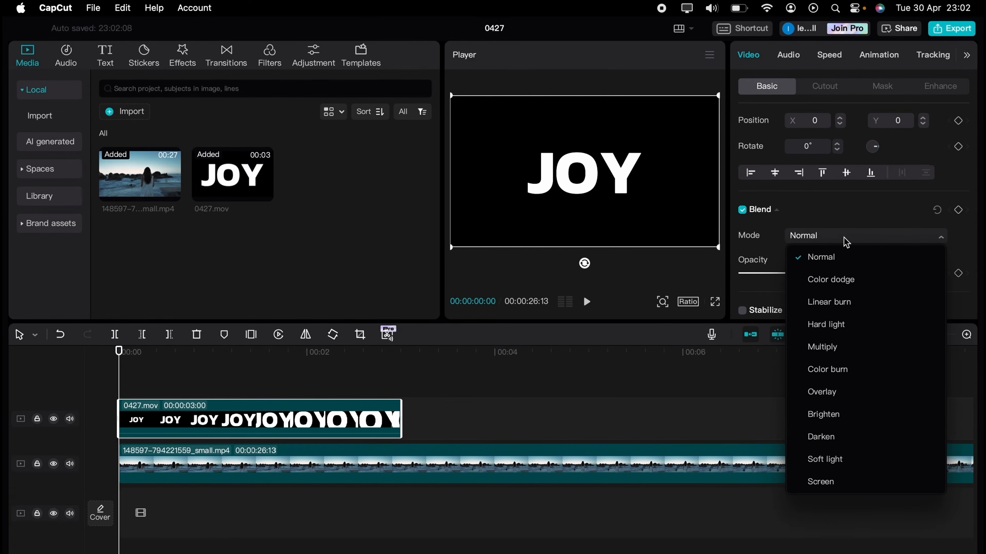
{"action": "left_click", "coordinate": [842, 355]}
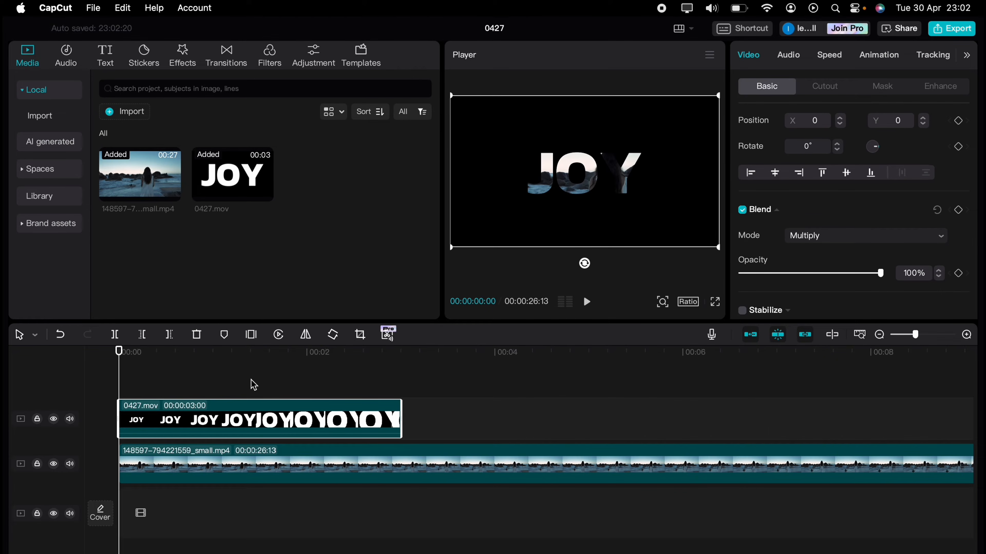
Play the blended JOY zoom over the beach video and return the playhead to the start
{"action": "key", "text": "space"}
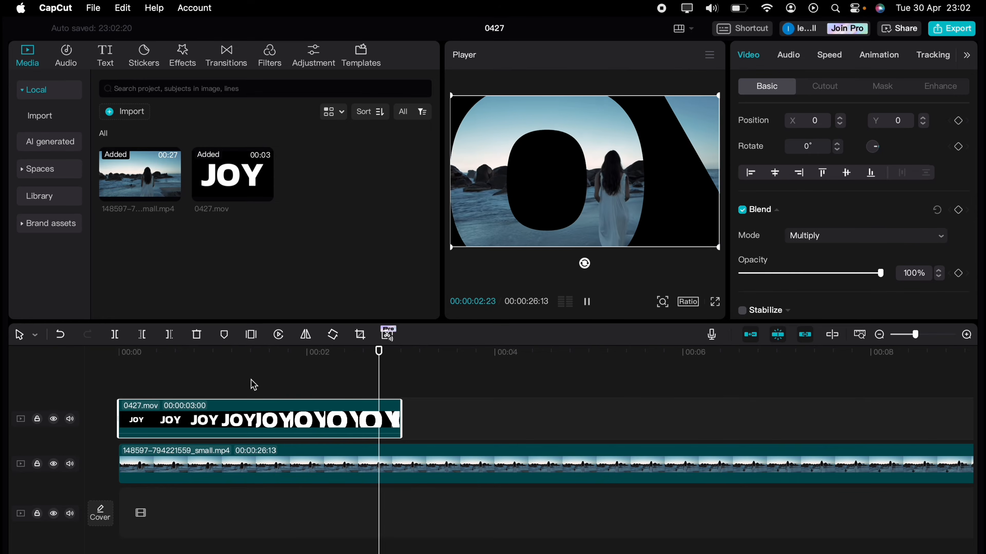
{"action": "key", "text": "space"}
{"action": "left_click_drag", "start_coordinate": [179, 375], "coordinate": [122, 376]}
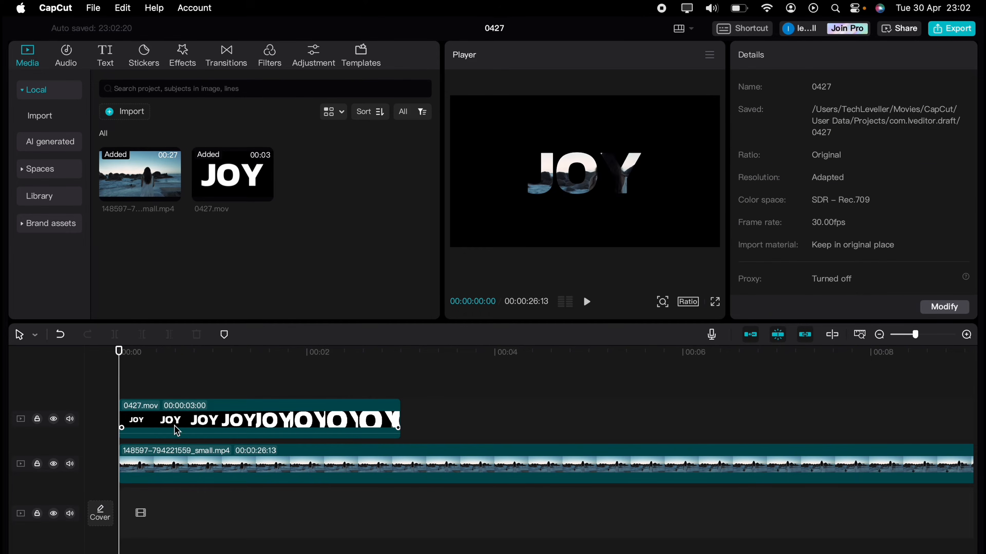
Enlarge the beach video to 141%, reposition it to X -553 and Y -121, and play the result
{"action": "left_click", "coordinate": [235, 457]}
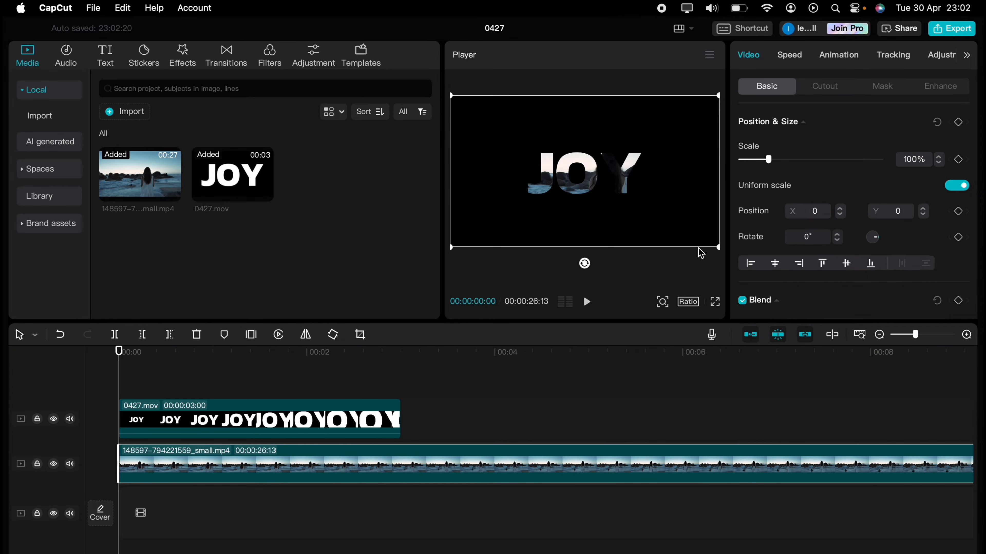
{"action": "left_click_drag", "start_coordinate": [716, 247], "coordinate": [800, 290]}
{"action": "left_click_drag", "start_coordinate": [638, 215], "coordinate": [600, 221]}
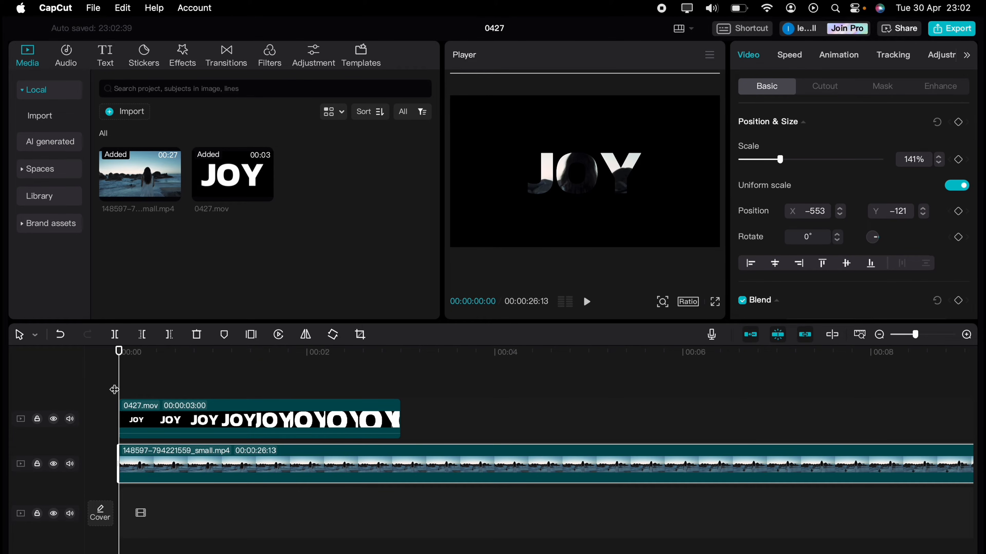
{"action": "key", "text": "space"}
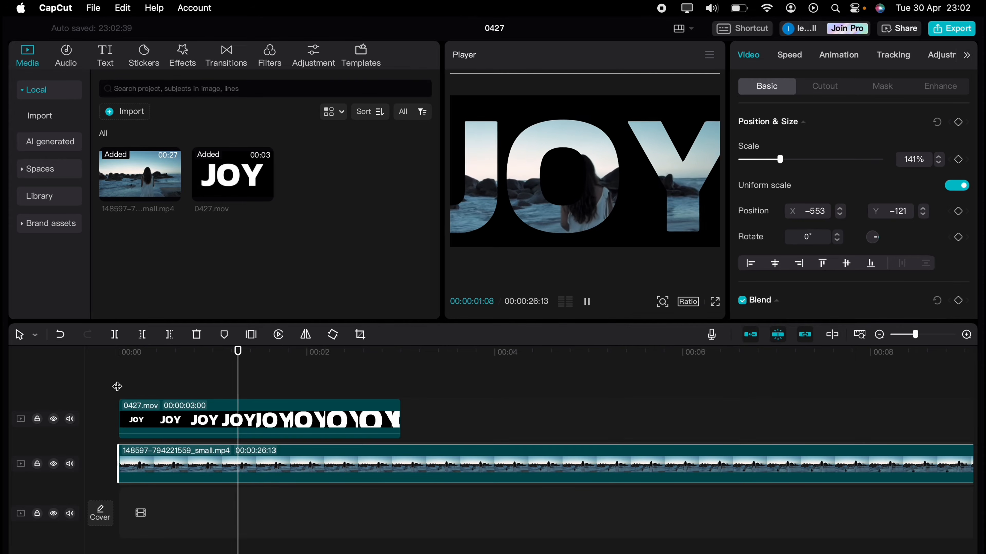
Nudge the beach video slightly right and down in the frame, and replay the JOY zoom from the start
{"action": "key", "text": "space"}
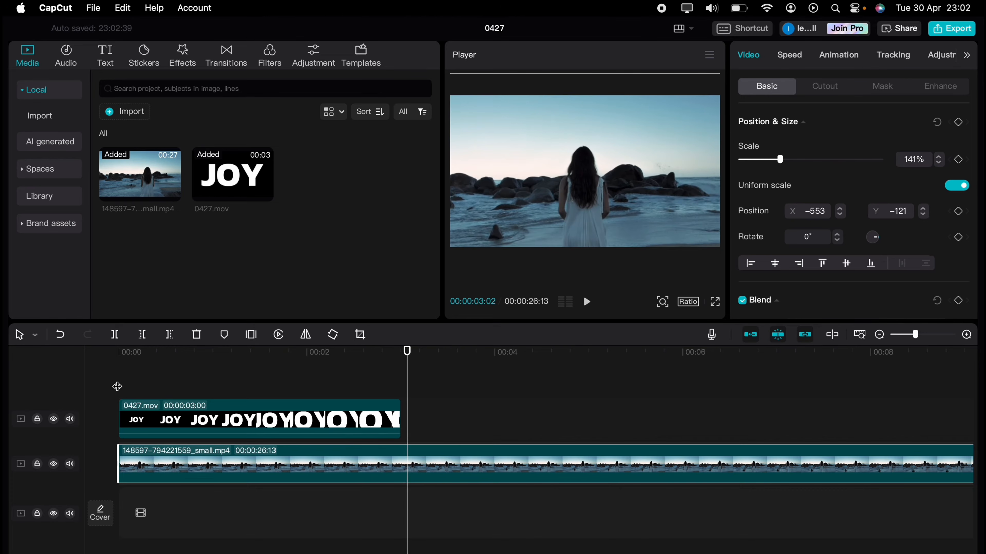
{"action": "left_click_drag", "start_coordinate": [510, 216], "coordinate": [524, 222]}
{"action": "left_click_drag", "start_coordinate": [220, 369], "coordinate": [83, 371]}
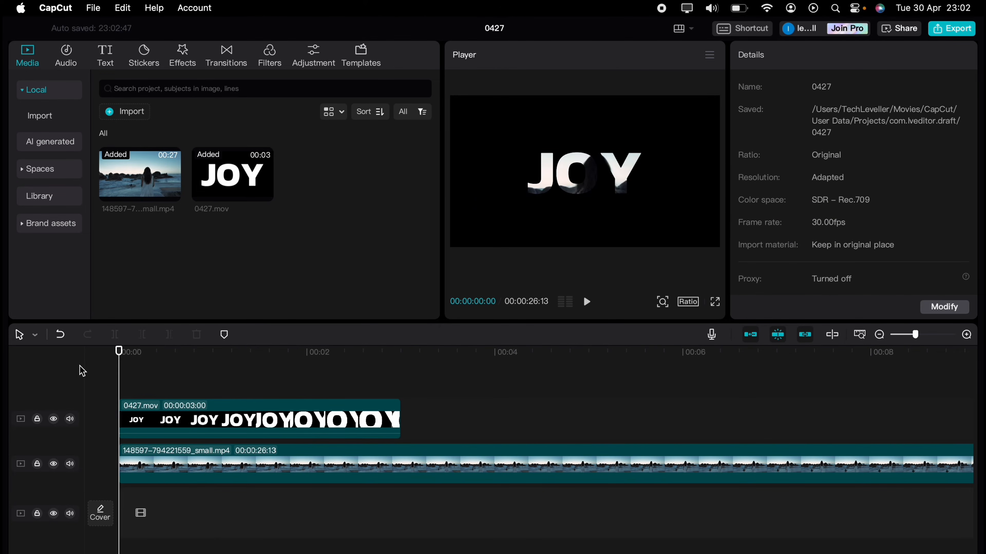
{"action": "key", "text": "space"}
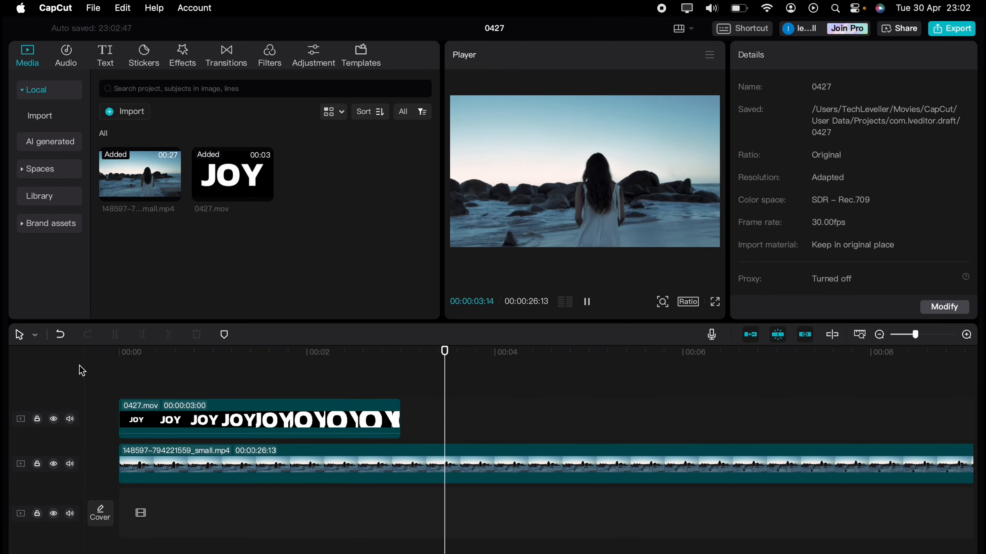
{"action": "key", "text": "space"}
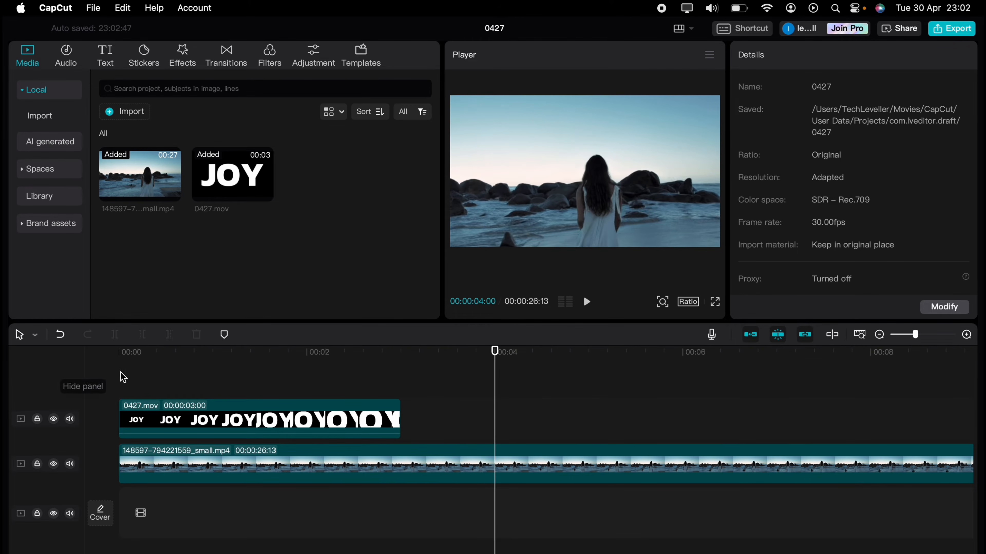
Apply the Zoom In exit animation to the 0427.mov clip
{"action": "left_click", "coordinate": [375, 414]}
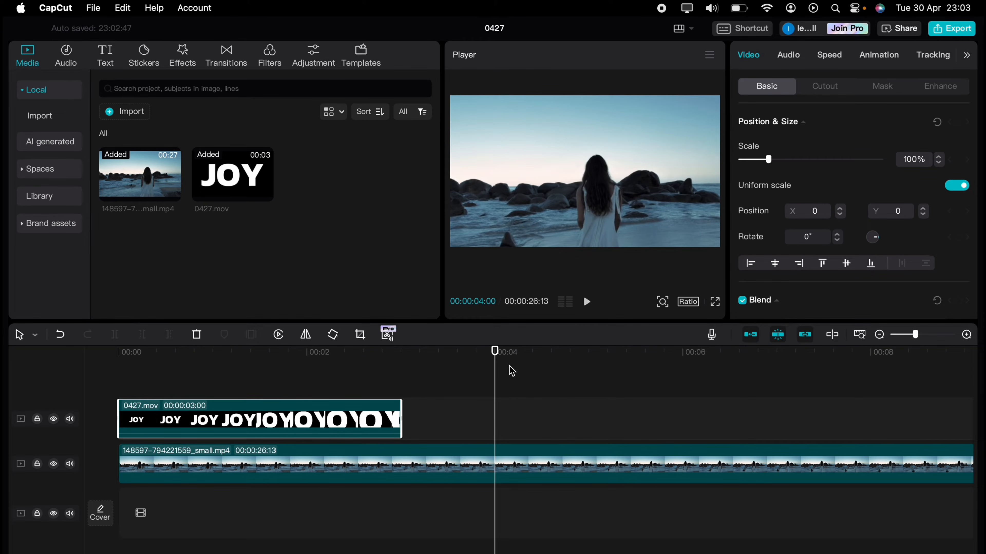
{"action": "left_click", "coordinate": [874, 61]}
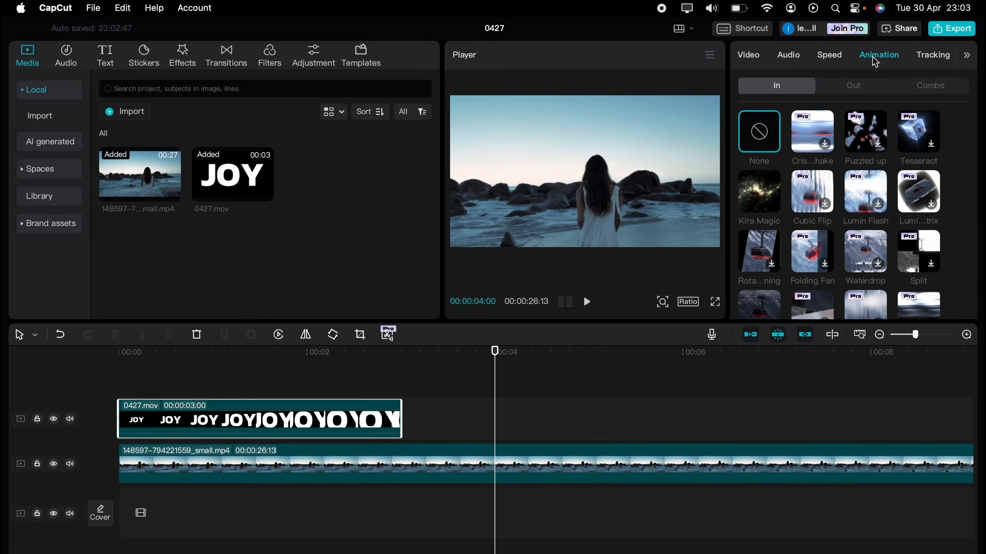
{"action": "left_click", "coordinate": [856, 87]}
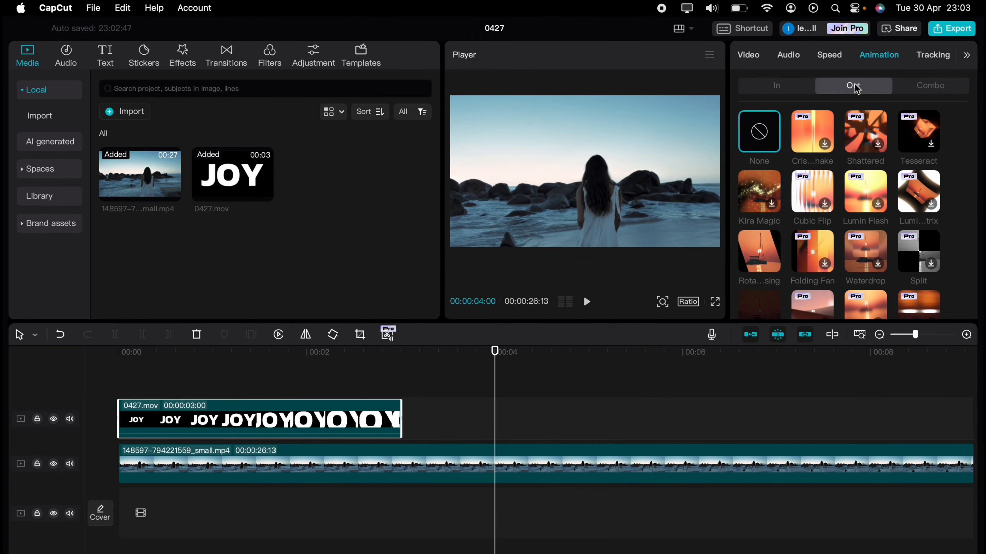
{"action": "scroll", "coordinate": [948, 223], "scroll_direction": "down", "scroll_amount": 5}
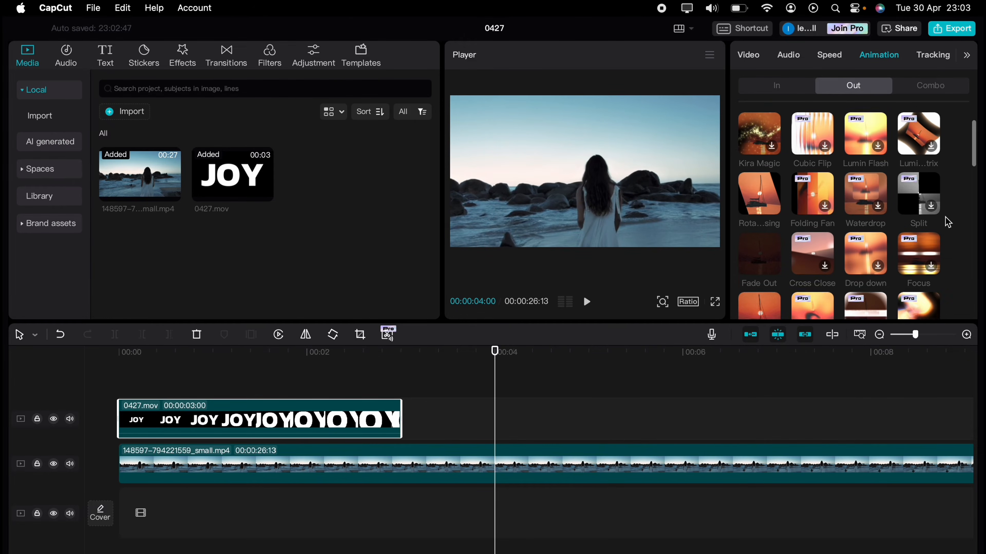
{"action": "scroll", "coordinate": [947, 222], "scroll_direction": "down", "scroll_amount": 3}
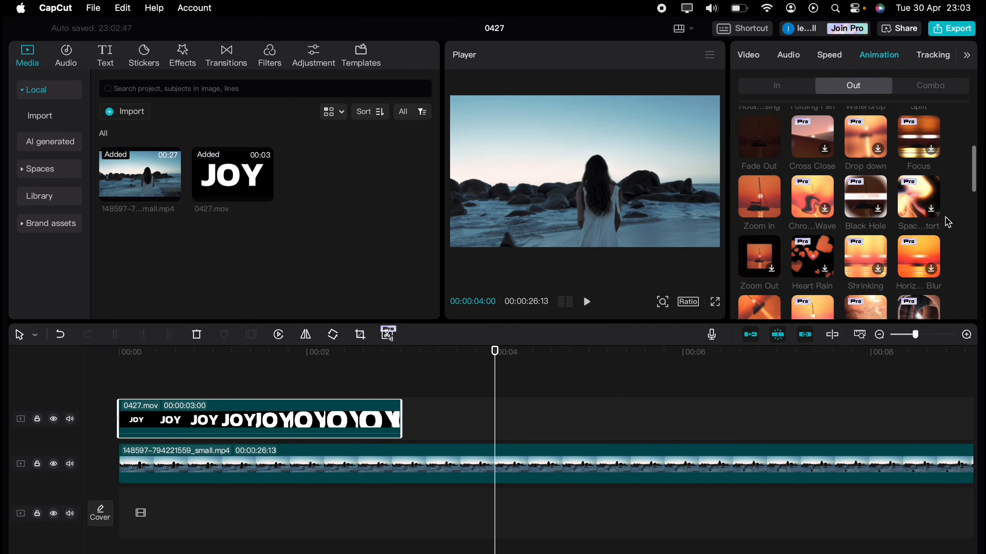
{"action": "left_click", "coordinate": [759, 192]}
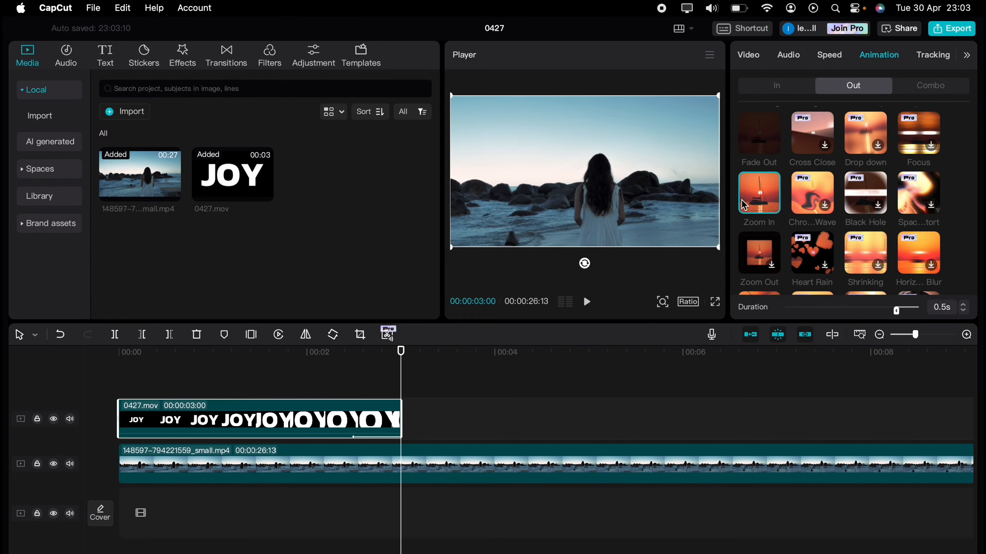
Play the JOY reveal with its exit animation from the start, and view the preview in full screen
{"action": "left_click_drag", "start_coordinate": [244, 379], "coordinate": [112, 368]}
{"action": "key", "text": "space"}
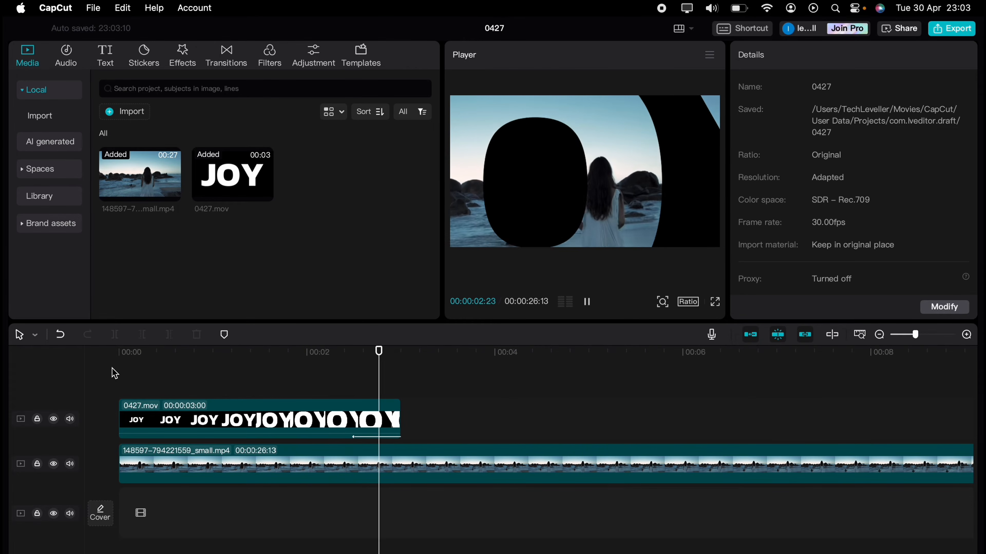
{"action": "key", "text": "space"}
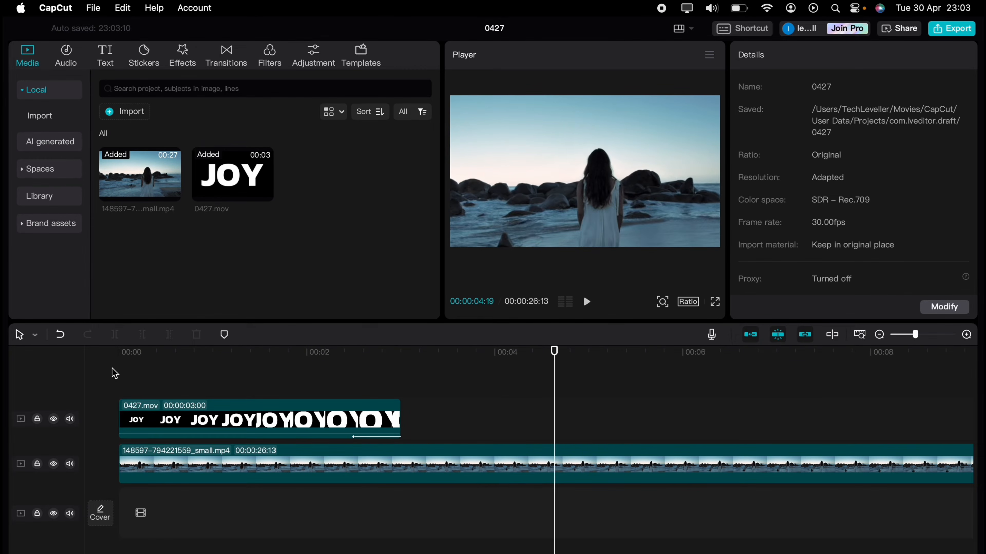
{"action": "left_click", "coordinate": [714, 302]}
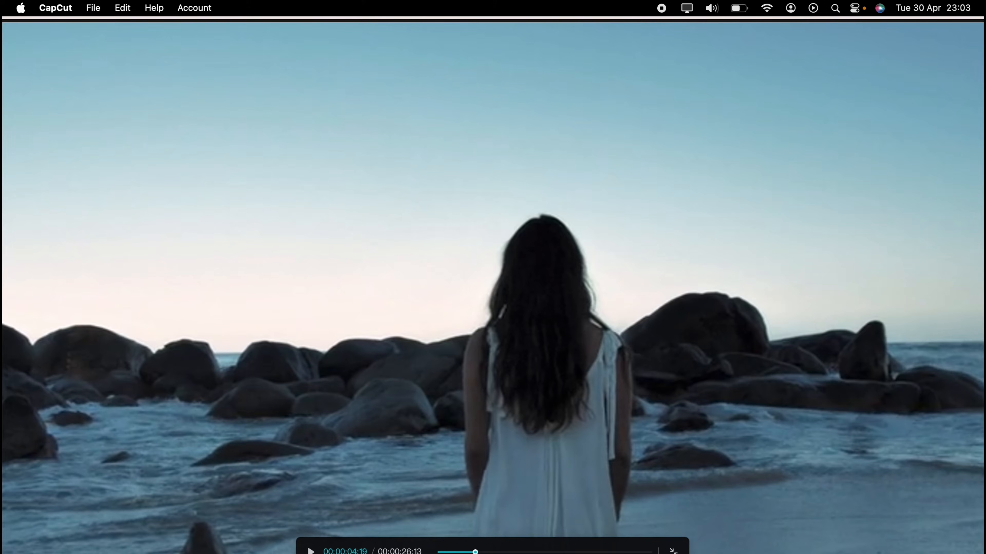
{"action": "left_click", "coordinate": [426, 550]}
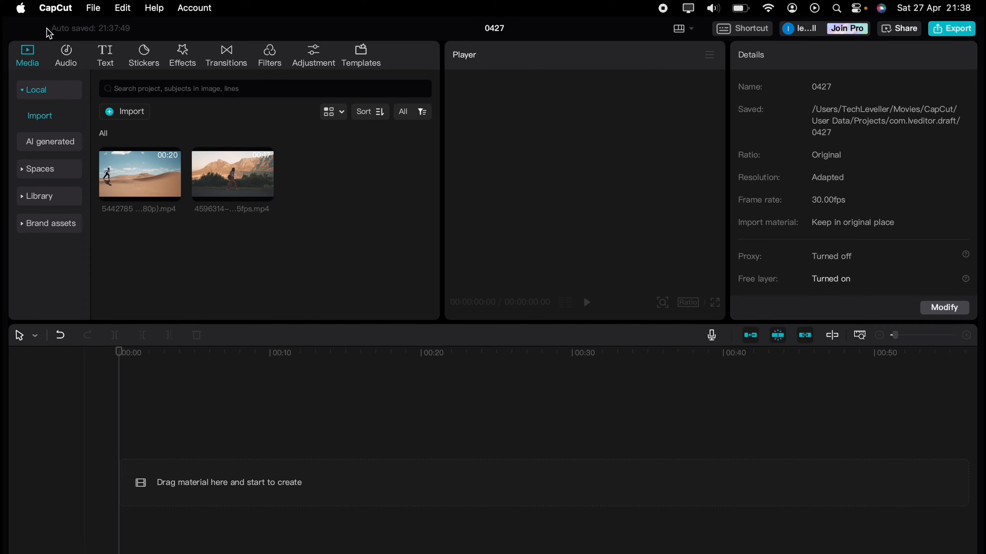
Place the walking-woman clip at the timeline's start and above it a default text reading "The journey of a thousand miles begins with a single step."
{"action": "mouse_move", "coordinate": [211, 186]}
{"action": "left_click_drag", "start_coordinate": [213, 185], "coordinate": [150, 464]}
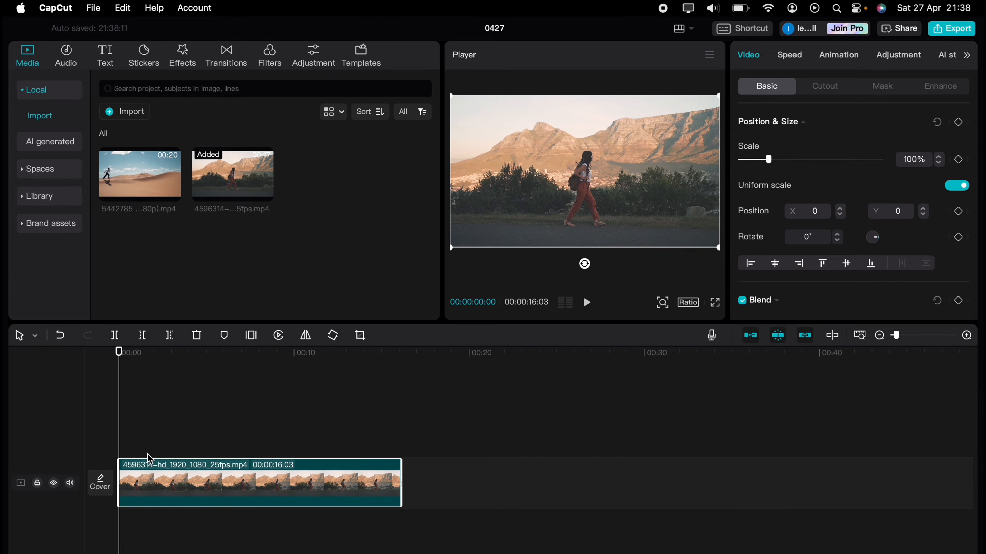
{"action": "left_click", "coordinate": [111, 62]}
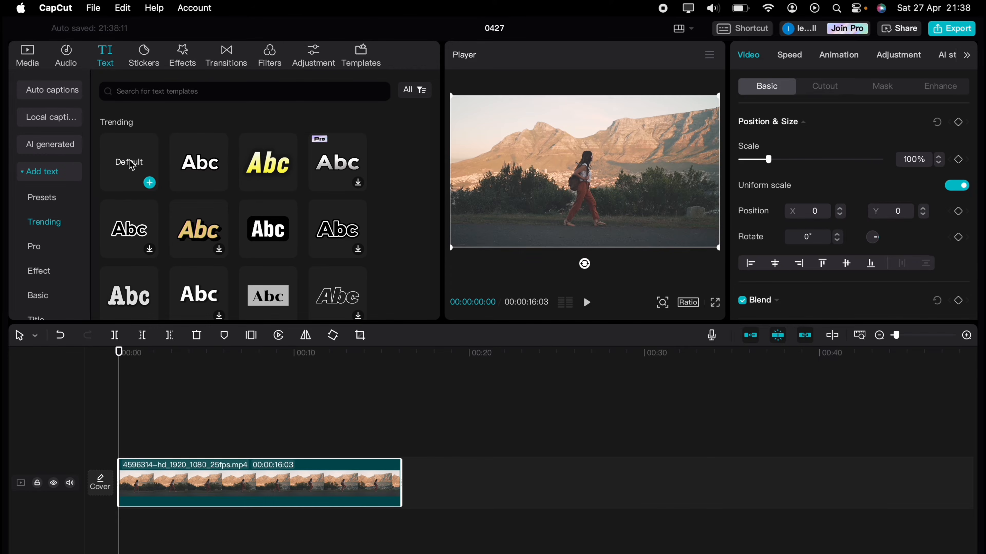
{"action": "left_click_drag", "start_coordinate": [132, 161], "coordinate": [112, 435]}
{"action": "left_click", "coordinate": [142, 437]}
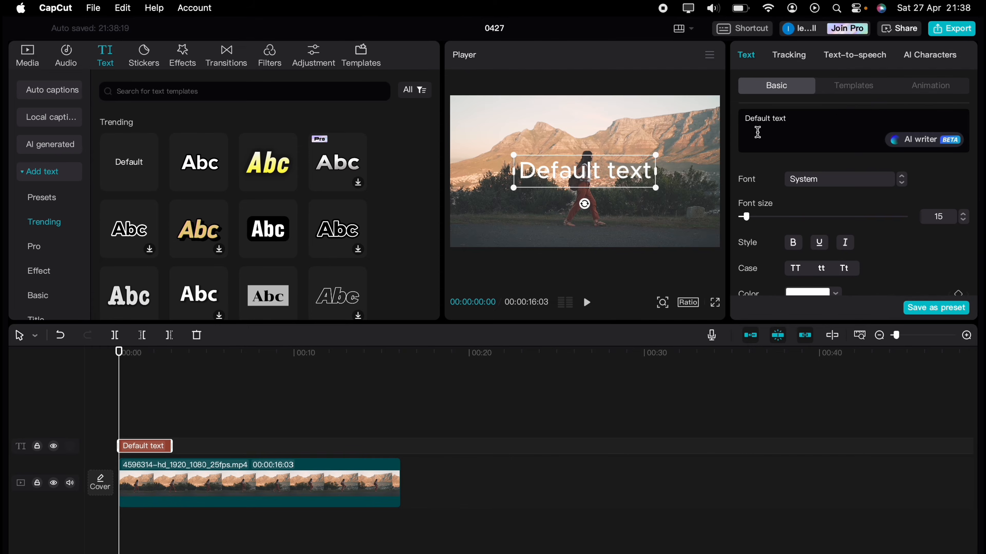
{"action": "triple_click", "coordinate": [792, 116]}
{"action": "type", "text": "The journey of a thousand miles begins with a single step."}
Set the text's font to Shrikhand at size 40 and extend the text to the end of the walking-woman clip
{"action": "left_click", "coordinate": [838, 181]}
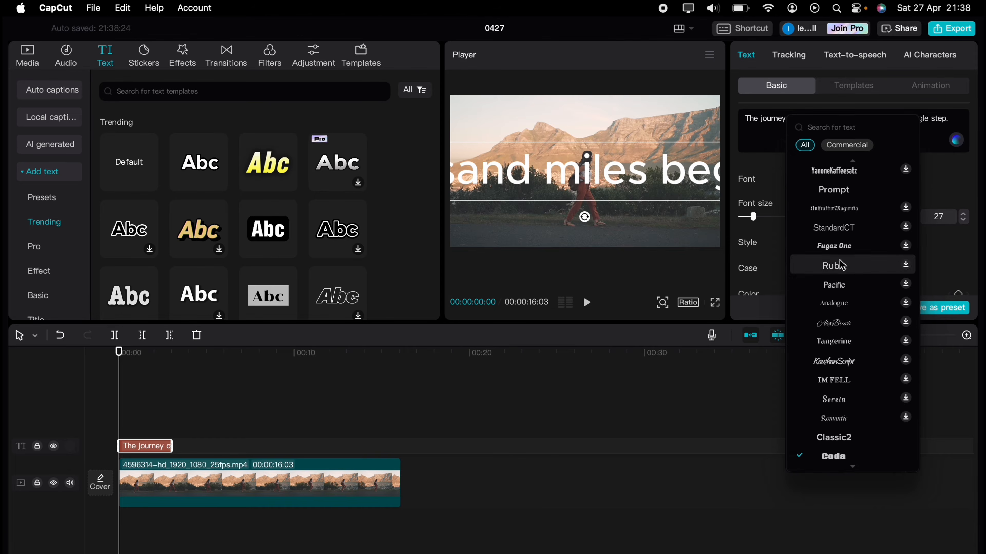
{"action": "scroll", "coordinate": [848, 397], "scroll_direction": "down", "scroll_amount": 2}
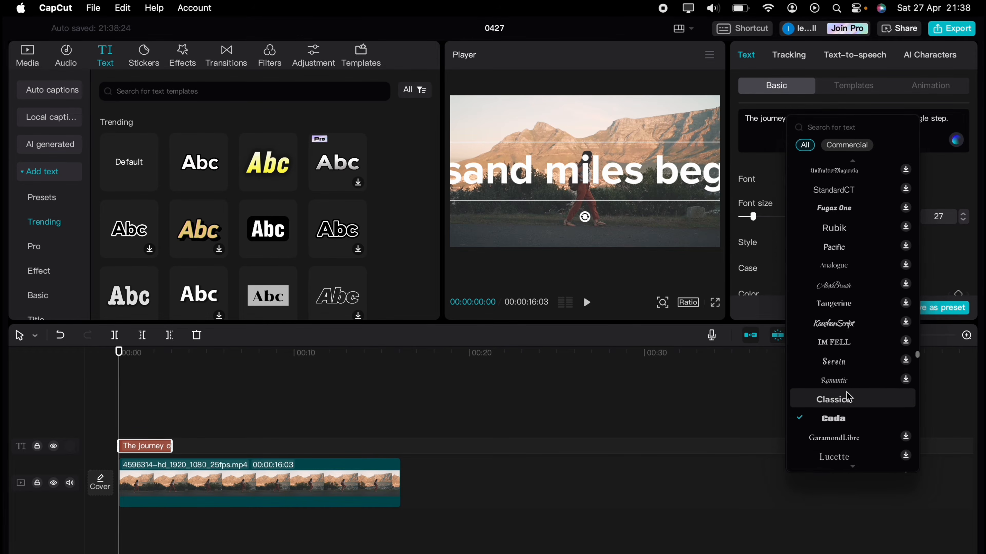
{"action": "scroll", "coordinate": [850, 412], "scroll_direction": "down", "scroll_amount": 3}
{"action": "left_click", "coordinate": [837, 427]}
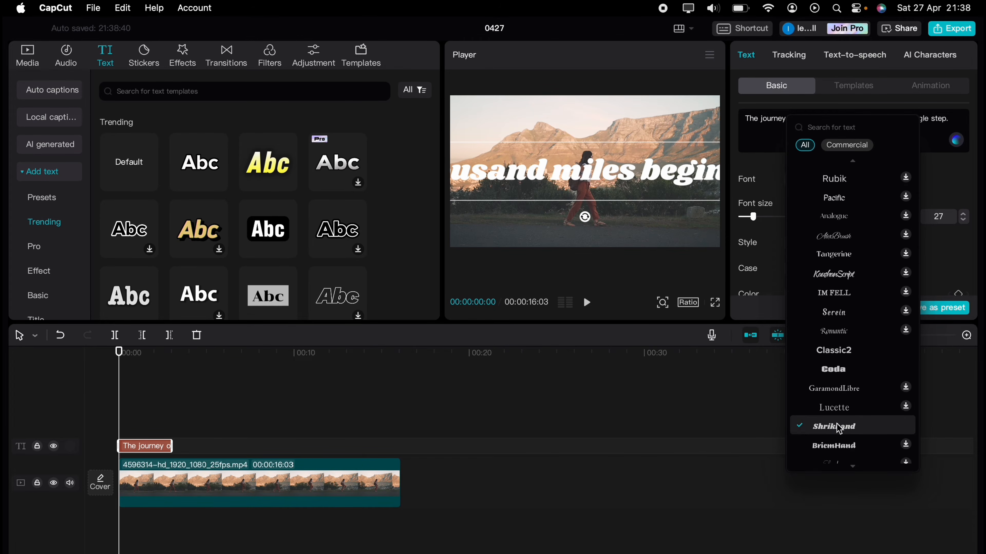
{"action": "left_click", "coordinate": [963, 214]}
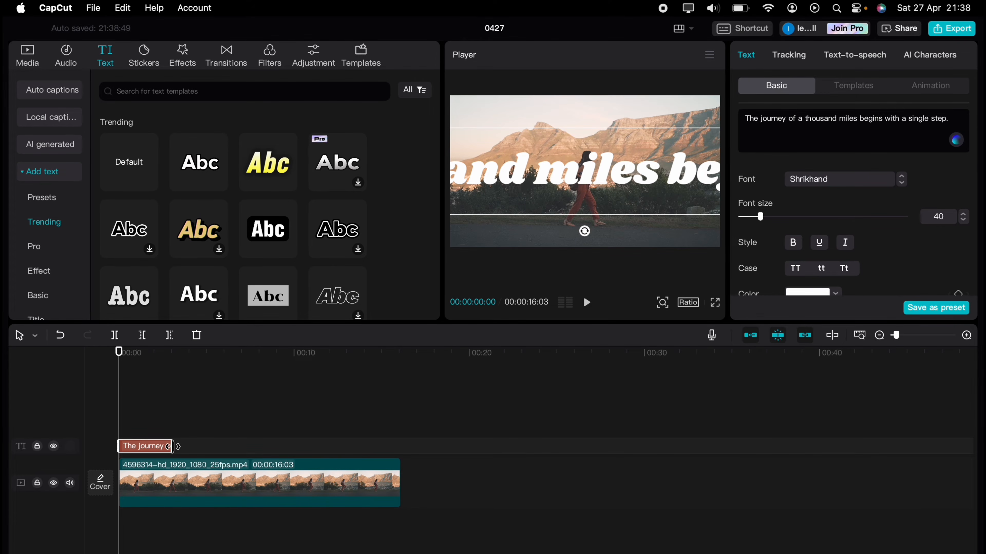
{"action": "left_click_drag", "start_coordinate": [169, 446], "coordinate": [401, 446]}
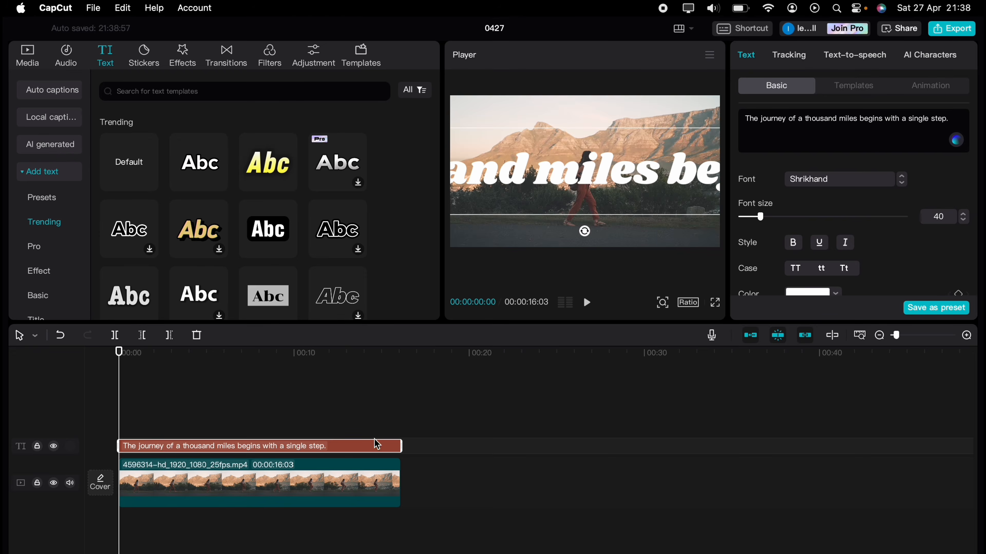
Move the text off the frame's right edge to X 11064, Y -165, and keyframe its Position & Size at the start
{"action": "left_click", "coordinate": [115, 422]}
{"action": "left_click_drag", "start_coordinate": [523, 177], "coordinate": [745, 181]}
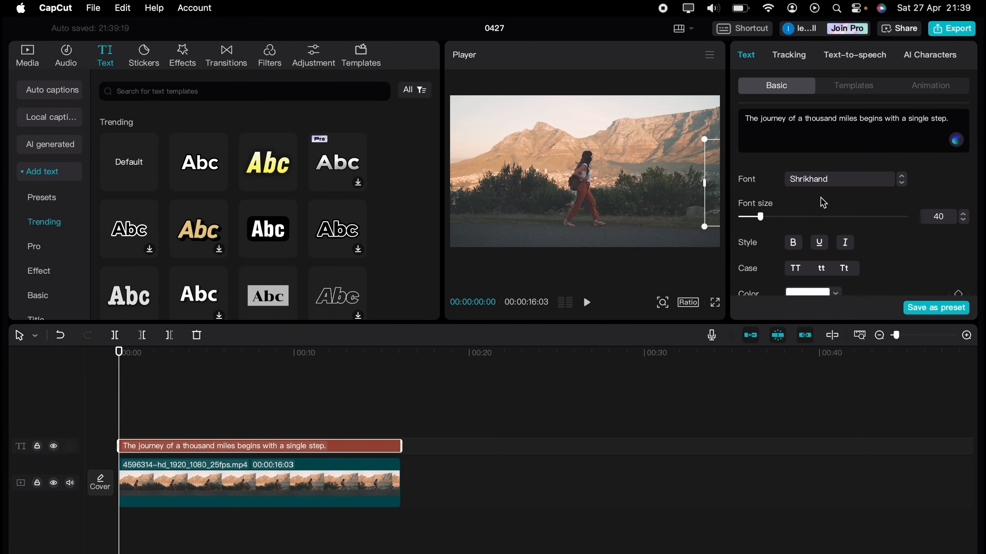
{"action": "scroll", "coordinate": [823, 202], "scroll_direction": "down", "scroll_amount": 10}
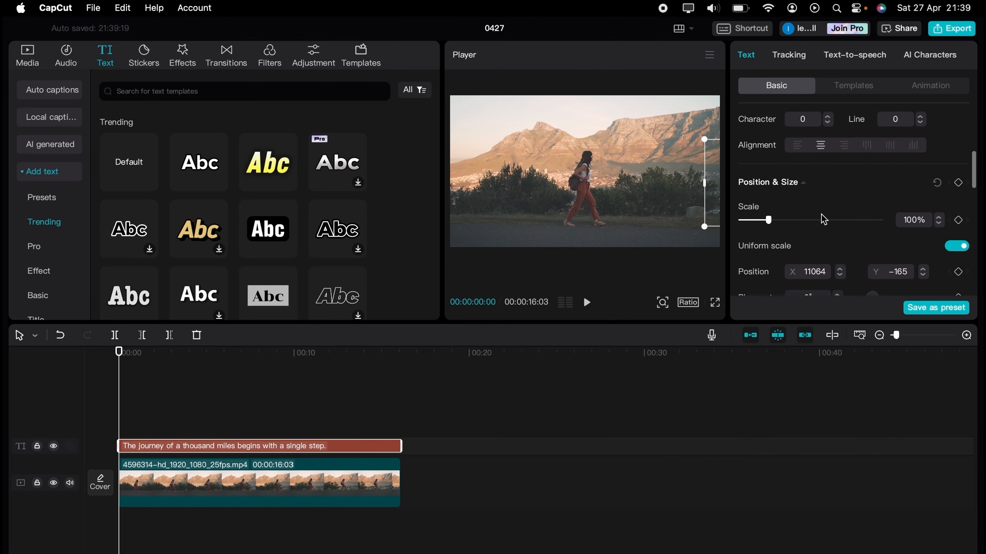
{"action": "scroll", "coordinate": [823, 218], "scroll_direction": "down", "scroll_amount": 3}
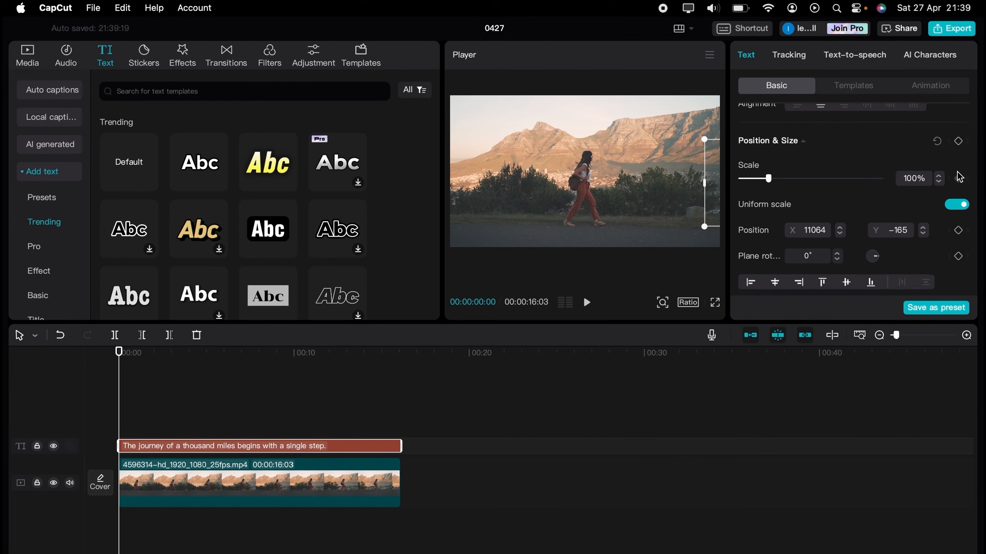
{"action": "left_click", "coordinate": [959, 141]}
At the end of the clip, move the text off the frame's left edge to X -11166 and adjust its Y position
{"action": "left_click_drag", "start_coordinate": [122, 372], "coordinate": [423, 356]}
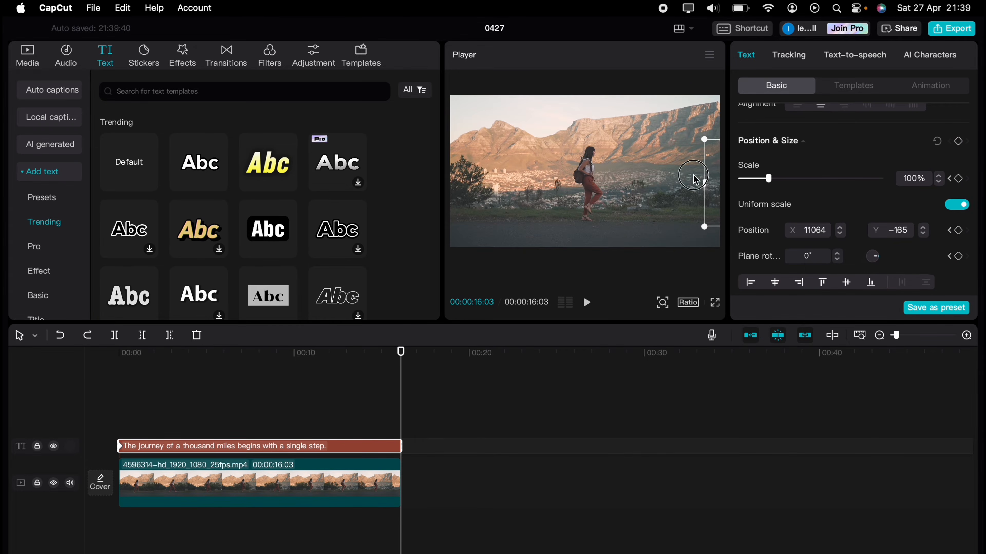
{"action": "left_click_drag", "start_coordinate": [694, 178], "coordinate": [398, 172]}
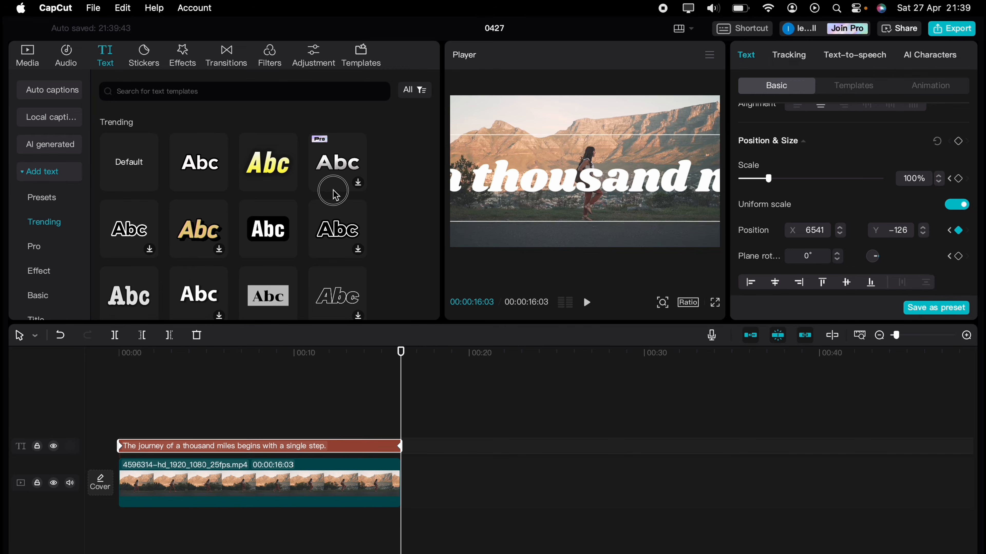
{"action": "left_click_drag", "start_coordinate": [333, 190], "coordinate": [327, 190]}
{"action": "left_click_drag", "start_coordinate": [652, 192], "coordinate": [340, 189]}
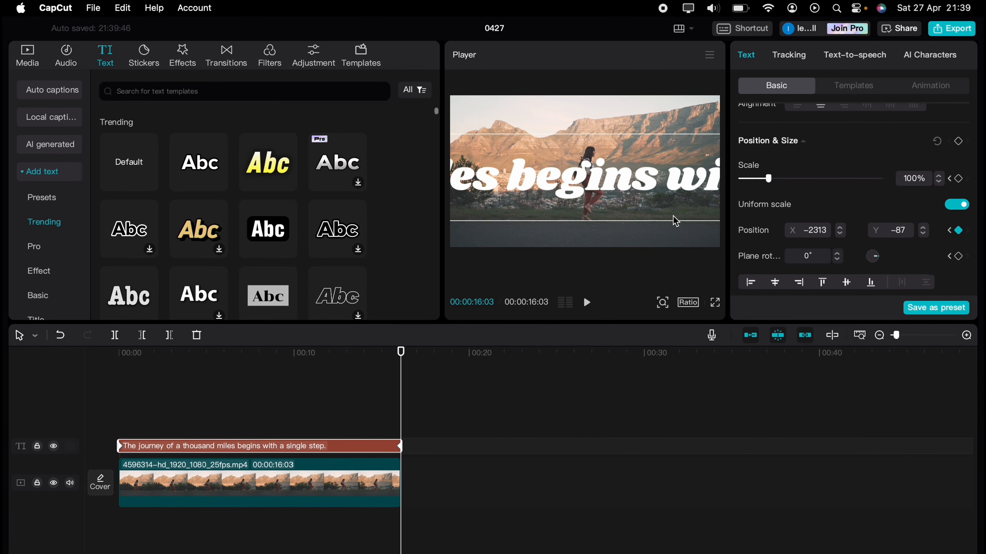
{"action": "left_click_drag", "start_coordinate": [687, 199], "coordinate": [383, 185]}
{"action": "left_click_drag", "start_coordinate": [662, 194], "coordinate": [352, 198]}
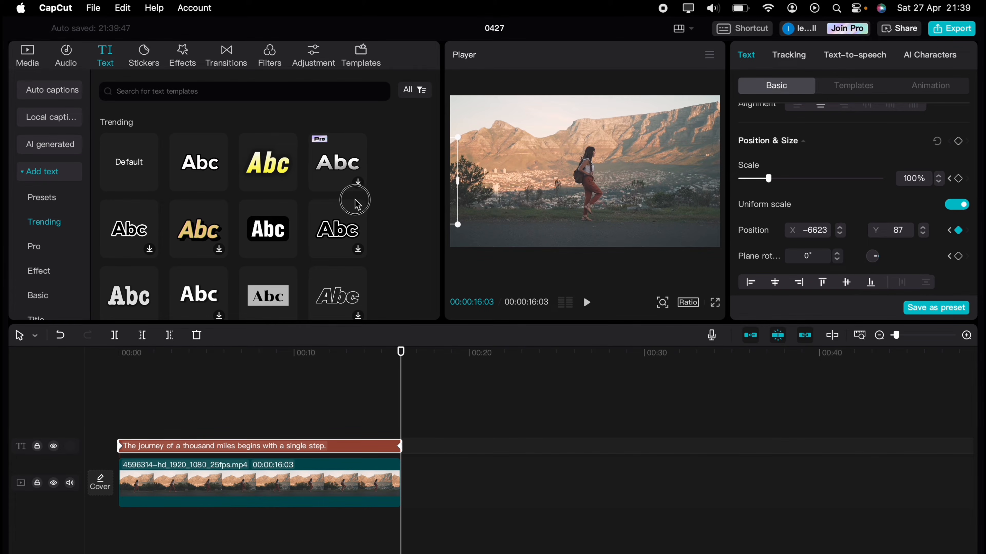
{"action": "double_click", "coordinate": [901, 229]}
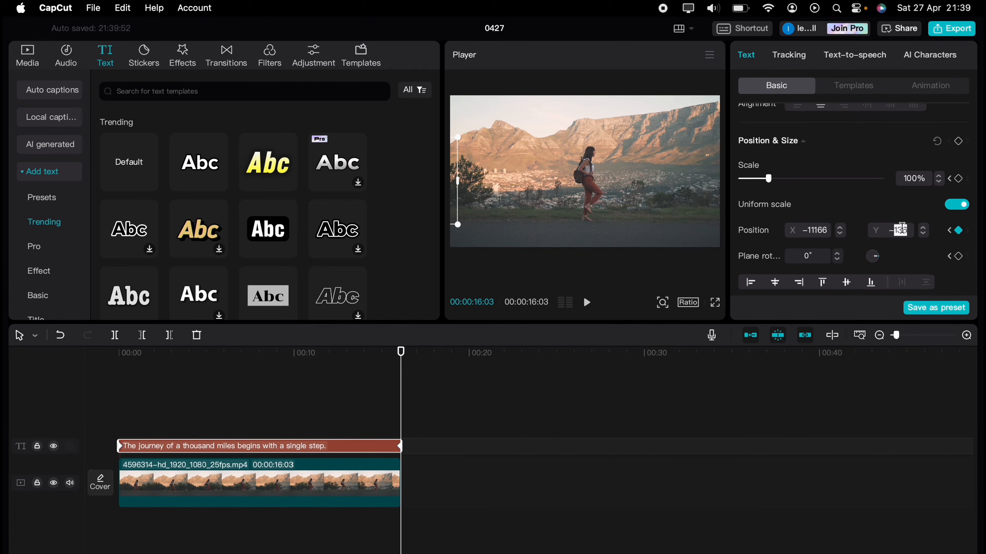
{"action": "type", "text": "1"}
Play the scrolling text over the walking-woman clip from the start of the timeline
{"action": "left_click", "coordinate": [172, 403]}
{"action": "left_click_drag", "start_coordinate": [171, 404], "coordinate": [104, 404]}
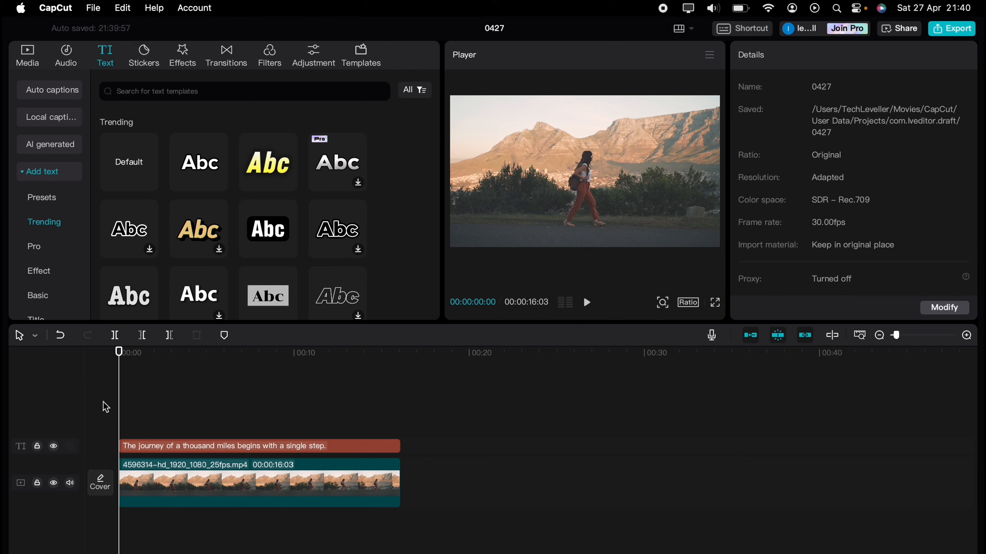
{"action": "key", "text": "space"}
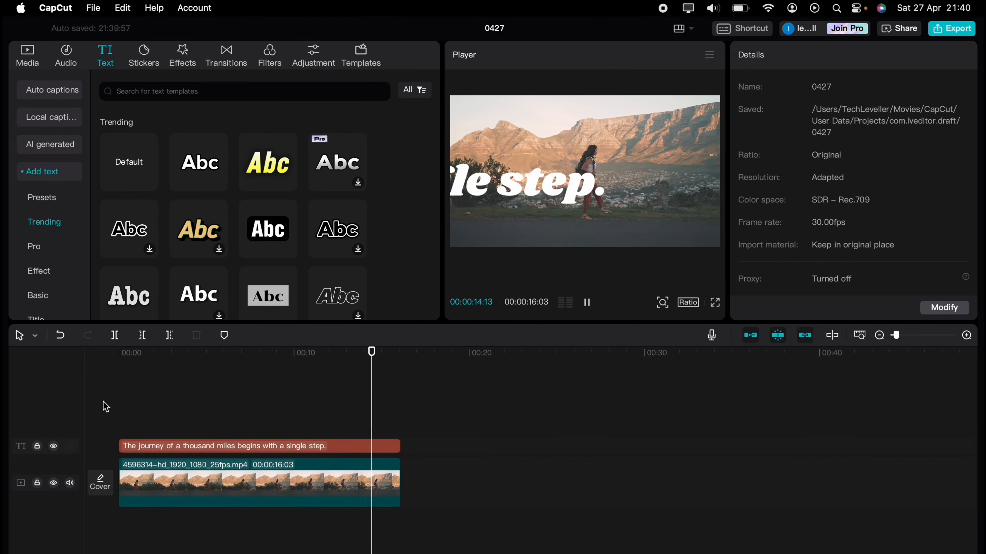
{"action": "key", "text": "space"}
Add a second copy of the walking-woman clip on a track above the text, and return the playhead to the start
{"action": "left_click", "coordinate": [33, 60]}
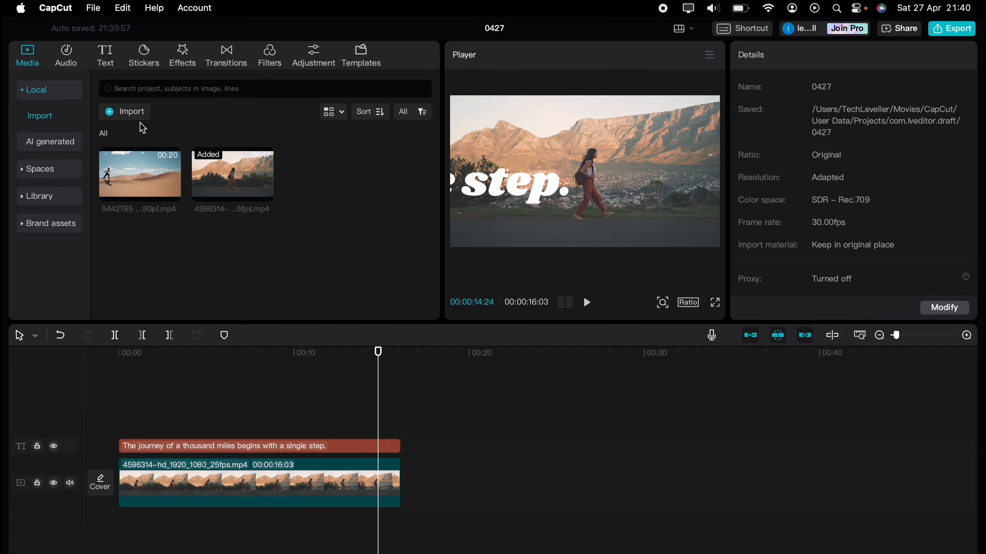
{"action": "left_click_drag", "start_coordinate": [208, 170], "coordinate": [116, 417]}
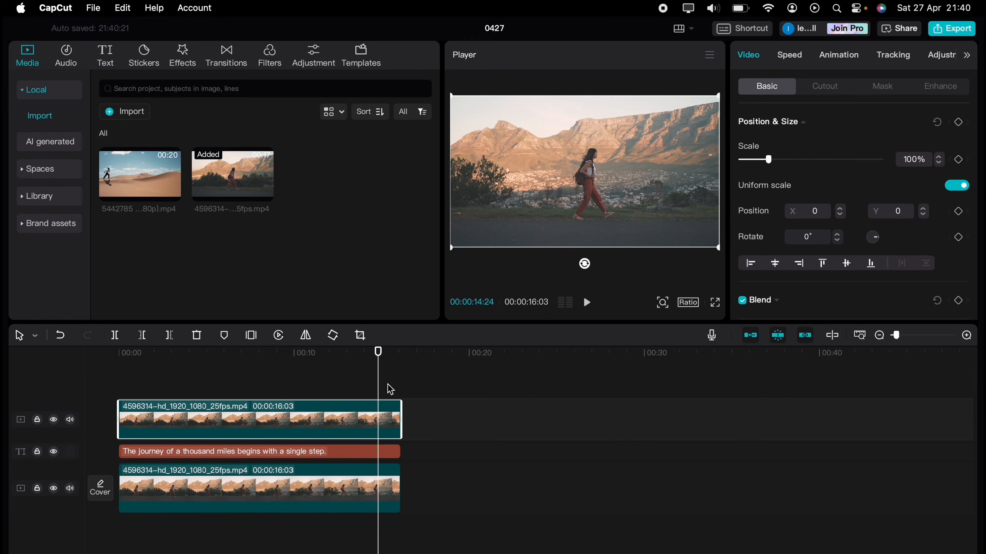
{"action": "left_click_drag", "start_coordinate": [381, 388], "coordinate": [118, 385]}
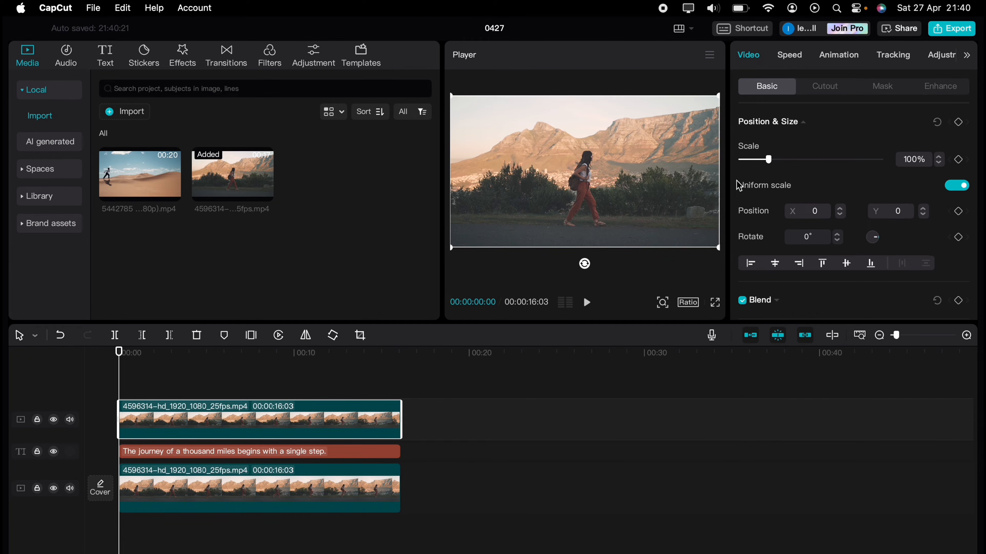
Apply a Horizontal mask to the upper walking-woman clip, rotate it to 96° along her body, and keyframe the mask at the start
{"action": "left_click", "coordinate": [887, 89]}
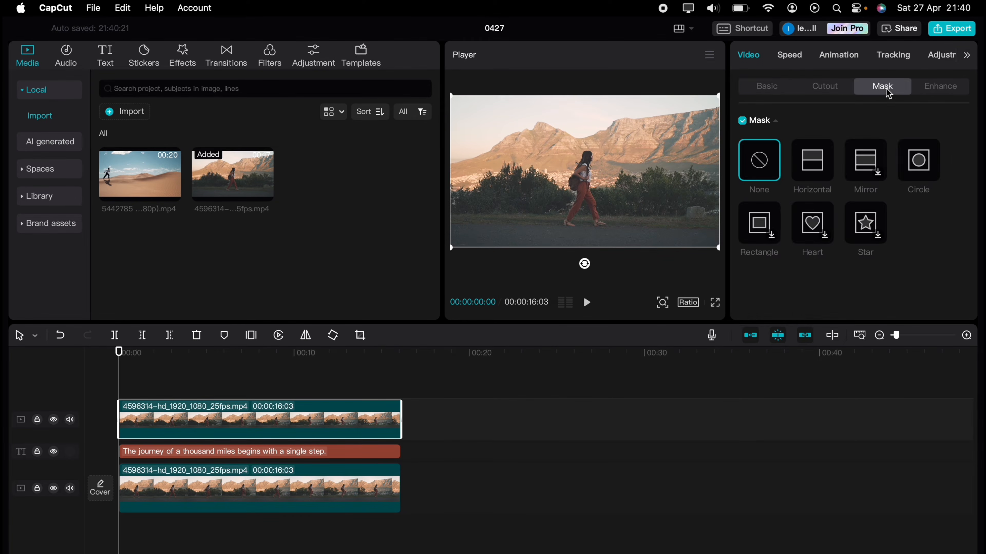
{"action": "left_click", "coordinate": [820, 166]}
{"action": "left_click_drag", "start_coordinate": [587, 193], "coordinate": [562, 173]}
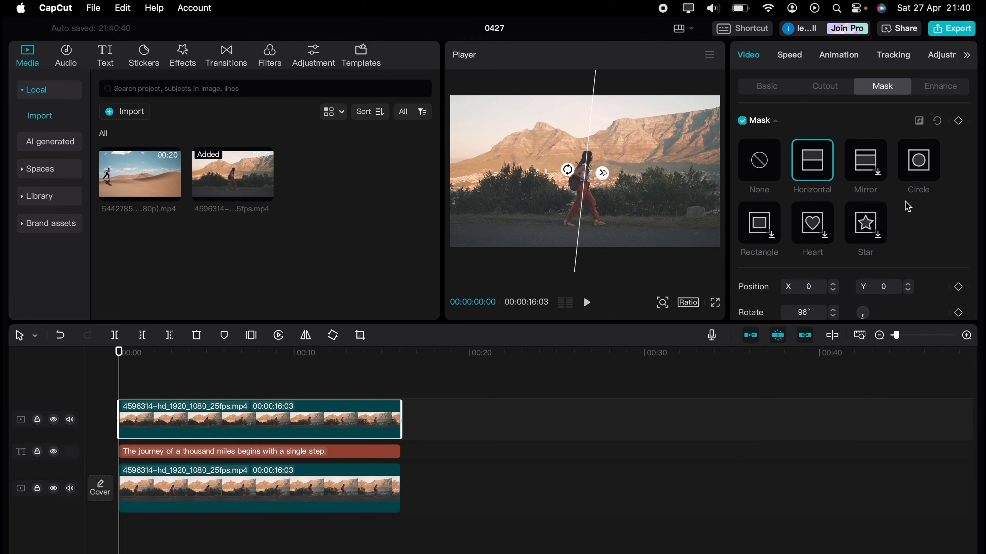
{"action": "left_click", "coordinate": [961, 123]}
Play the clip in short stretches and realign the mask line with the woman, moving it to X 116 at 00:00:03:24
{"action": "key", "text": "space"}
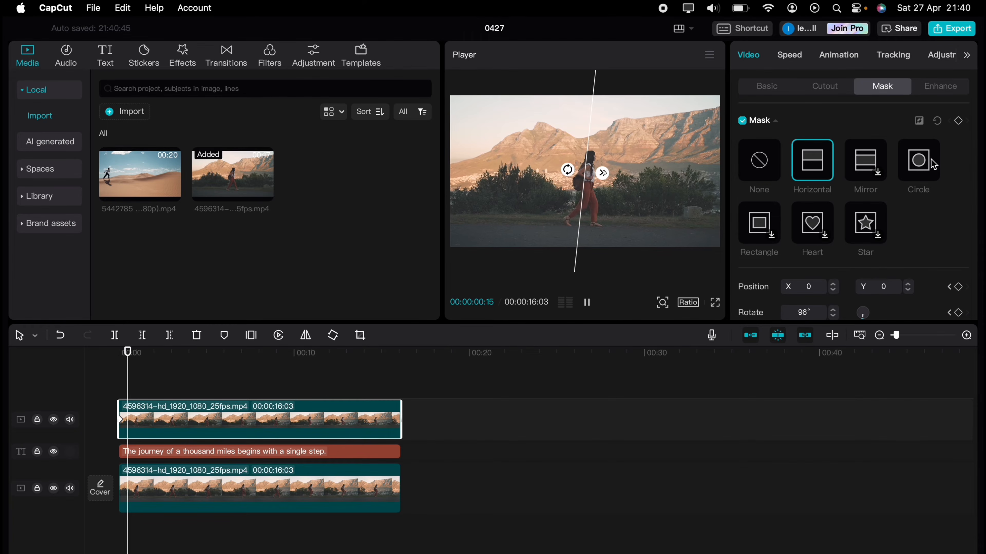
{"action": "key", "text": "space"}
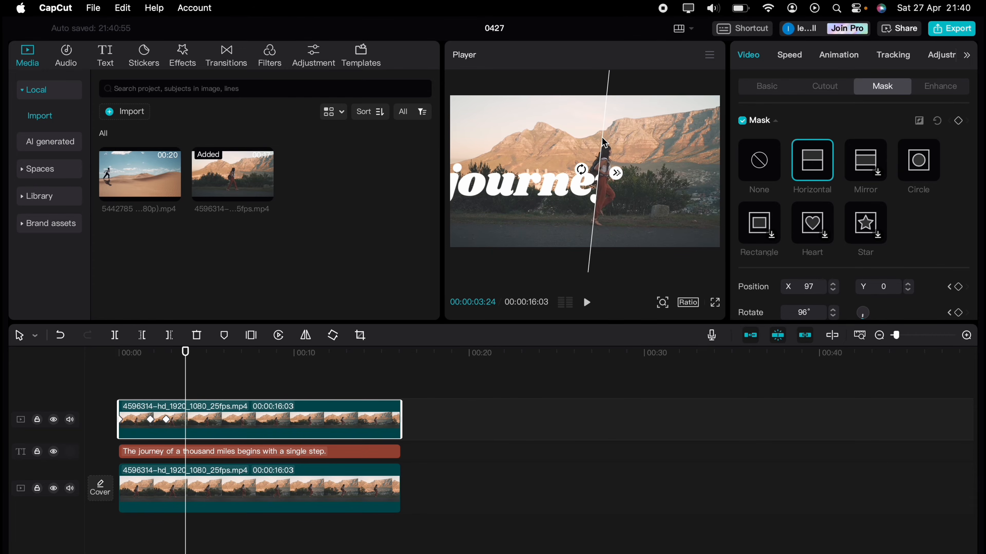
{"action": "left_click_drag", "start_coordinate": [605, 144], "coordinate": [608, 143]}
{"action": "key", "text": "space"}
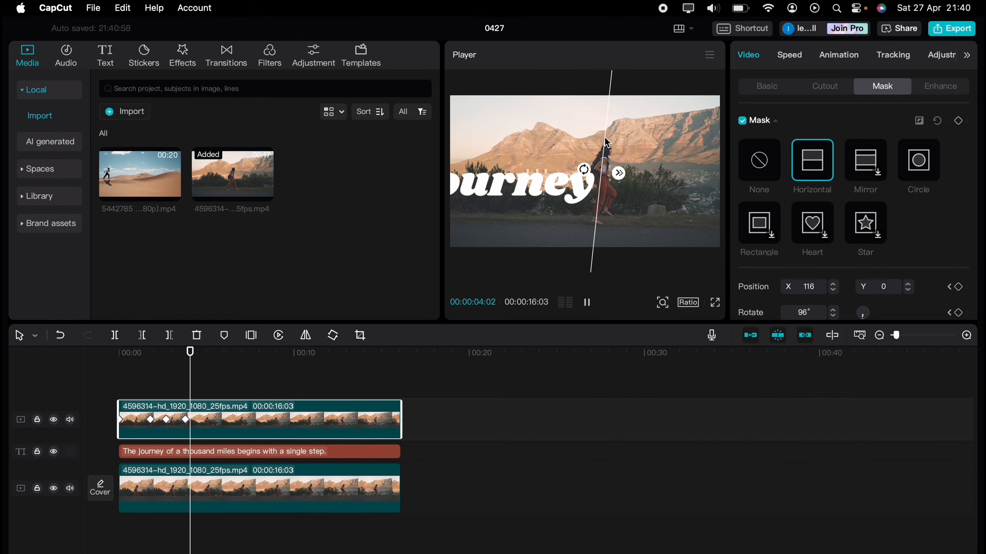
{"action": "key", "text": "space"}
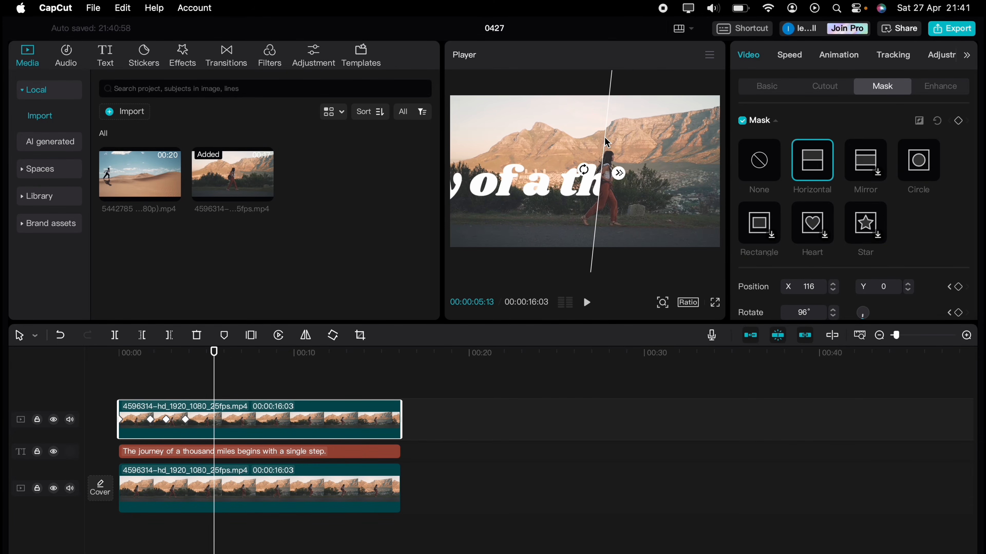
Keep the mask line on the woman from 00:00:05:13 to the clip's end, repositioning it at successive playback stops and finishing at X 46
{"action": "left_click_drag", "start_coordinate": [608, 143], "coordinate": [603, 234]}
{"action": "key", "text": "space"}
{"action": "key", "text": "space"}
{"action": "key", "text": "space"}
{"action": "key", "text": "space"}
{"action": "key", "text": "space"}
{"action": "key", "text": "space"}
{"action": "key", "text": "space"}
{"action": "key", "text": "space"}
{"action": "key", "text": "space"}
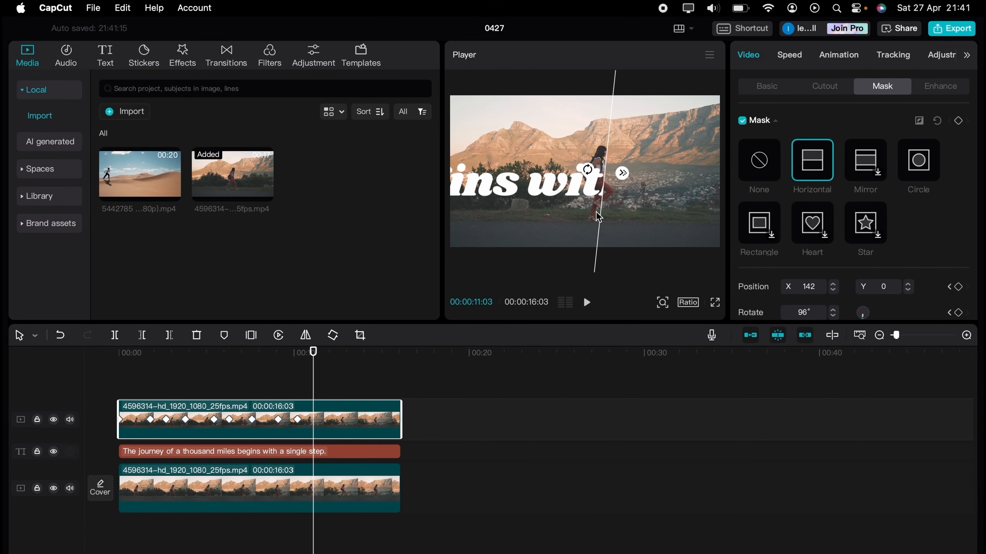
{"action": "key", "text": "space"}
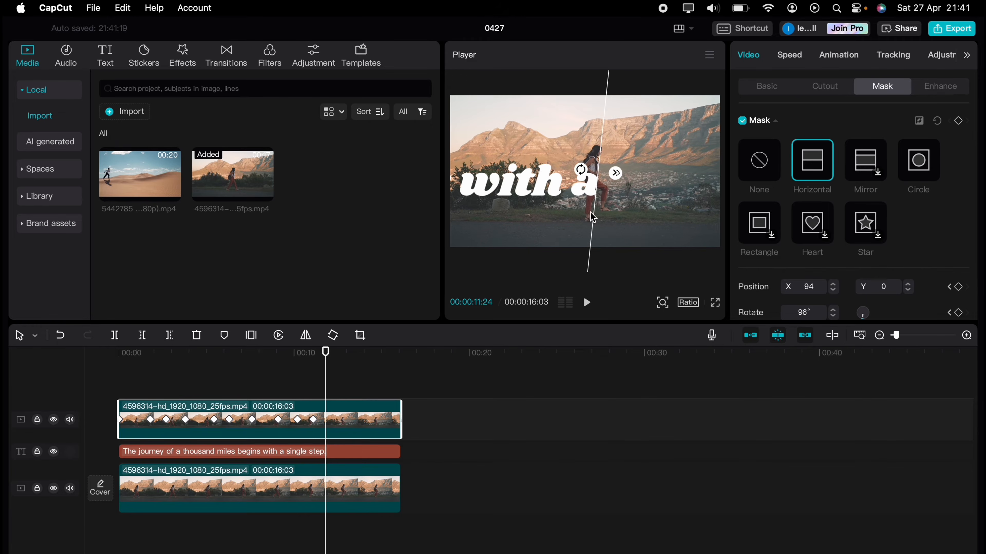
{"action": "left_click_drag", "start_coordinate": [590, 212], "coordinate": [586, 218]}
{"action": "key", "text": "space"}
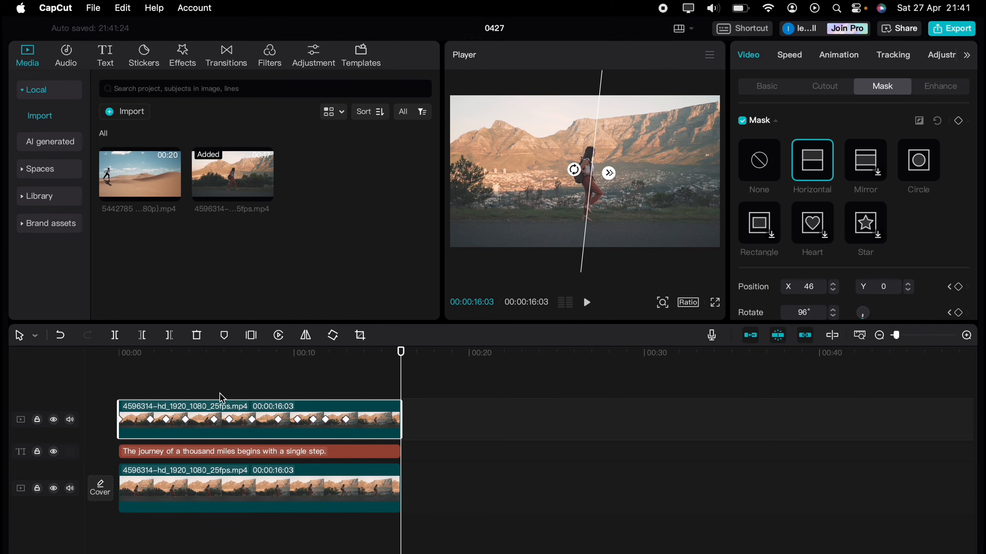
Play the masked text effect from the start of the timeline to its end
{"action": "left_click", "coordinate": [162, 383]}
{"action": "left_click_drag", "start_coordinate": [162, 389], "coordinate": [98, 380]}
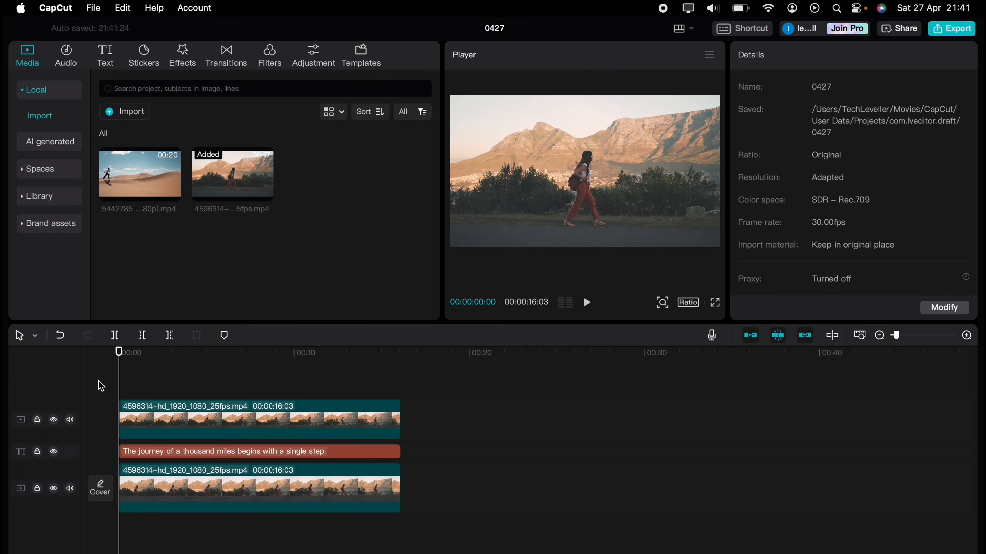
{"action": "key", "text": "space"}
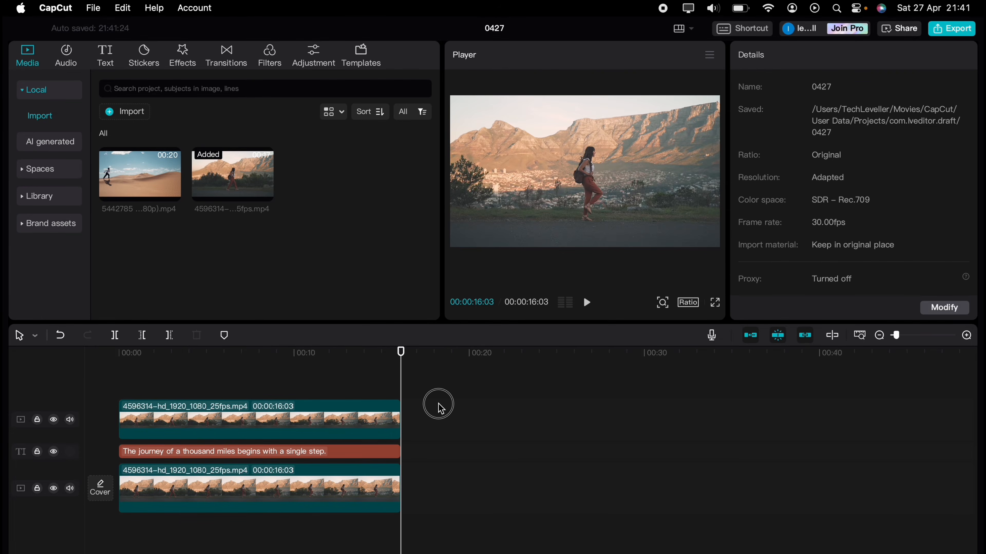
Combine the masked walking-woman clip and the quote text into a compound clip
{"action": "left_click", "coordinate": [343, 439]}
{"action": "left_click", "coordinate": [327, 452]}
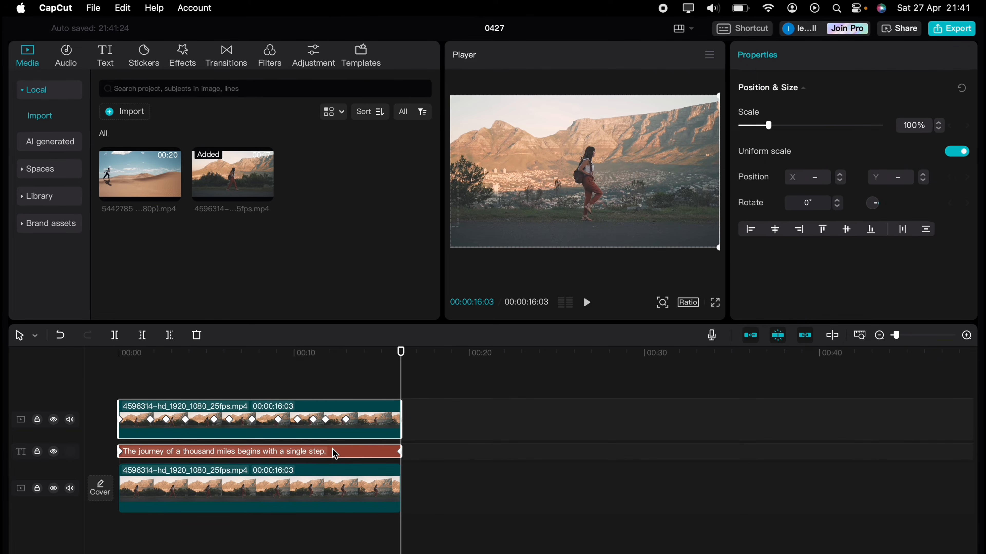
{"action": "right_click", "coordinate": [333, 449]}
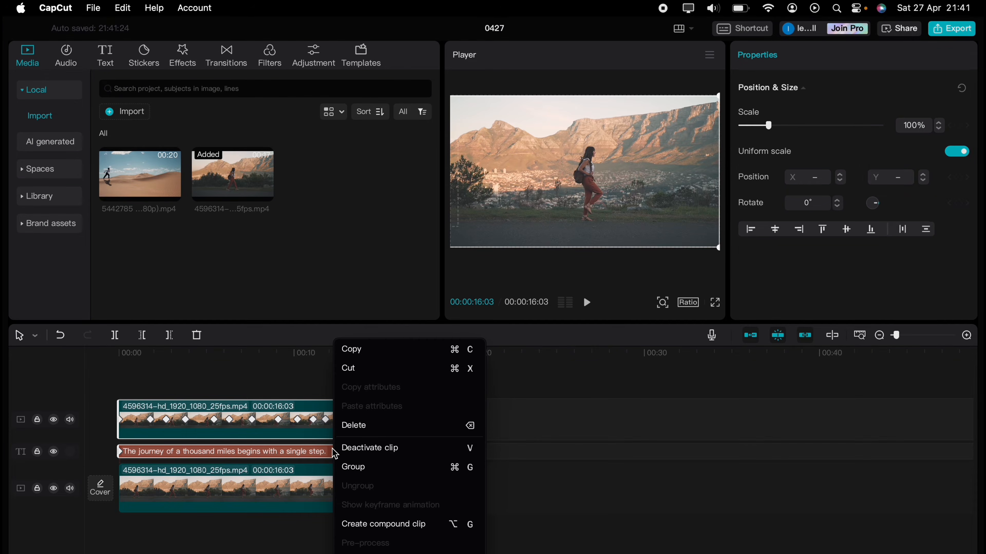
{"action": "left_click", "coordinate": [382, 525]}
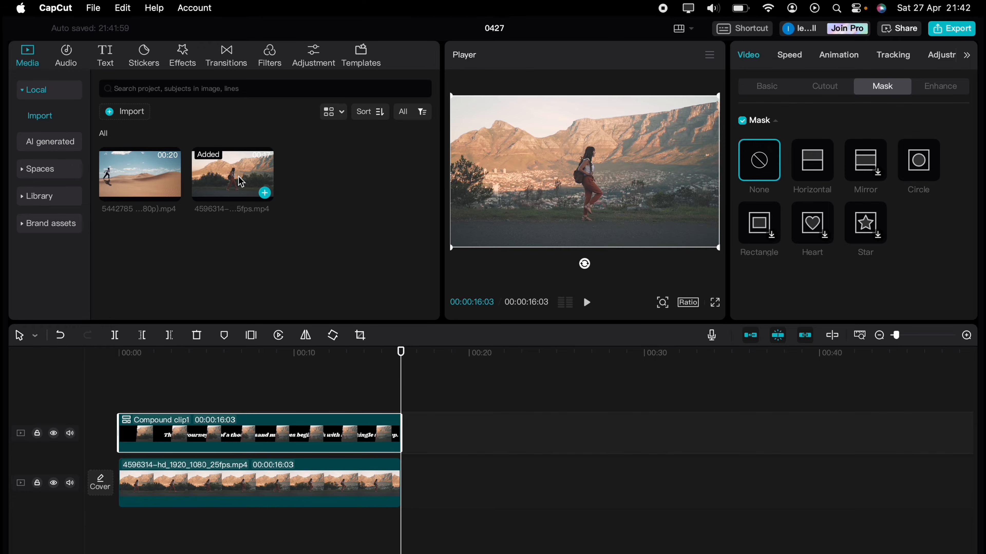
Add another copy of the walking-woman clip above the compound clip, apply Auto cutout to it, and play the result
{"action": "left_click_drag", "start_coordinate": [240, 181], "coordinate": [124, 386]}
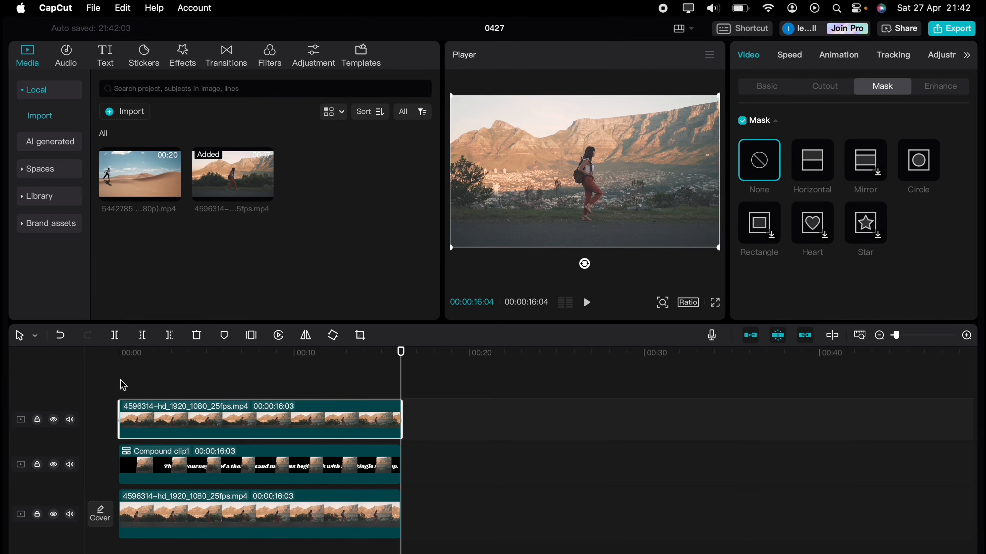
{"action": "left_click", "coordinate": [120, 385]}
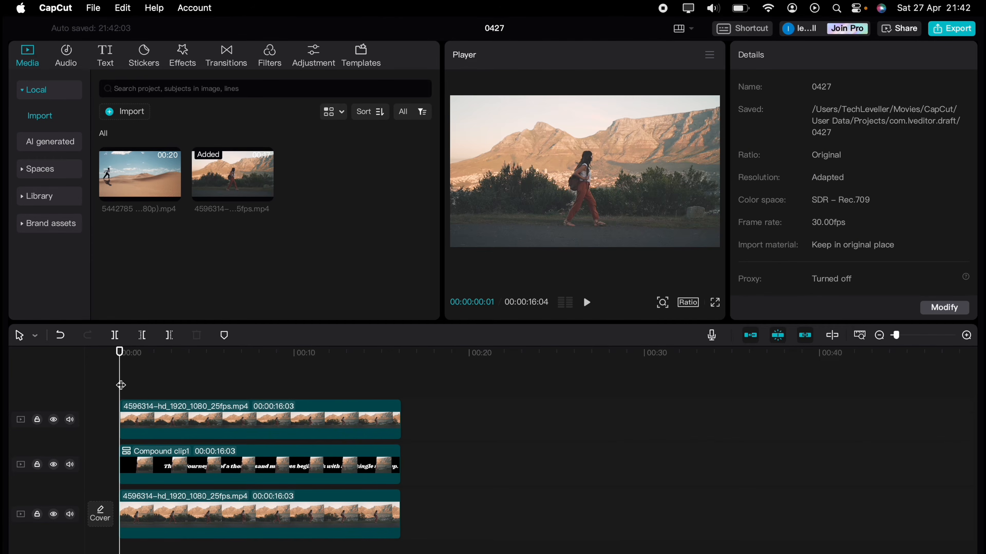
{"action": "left_click", "coordinate": [134, 407]}
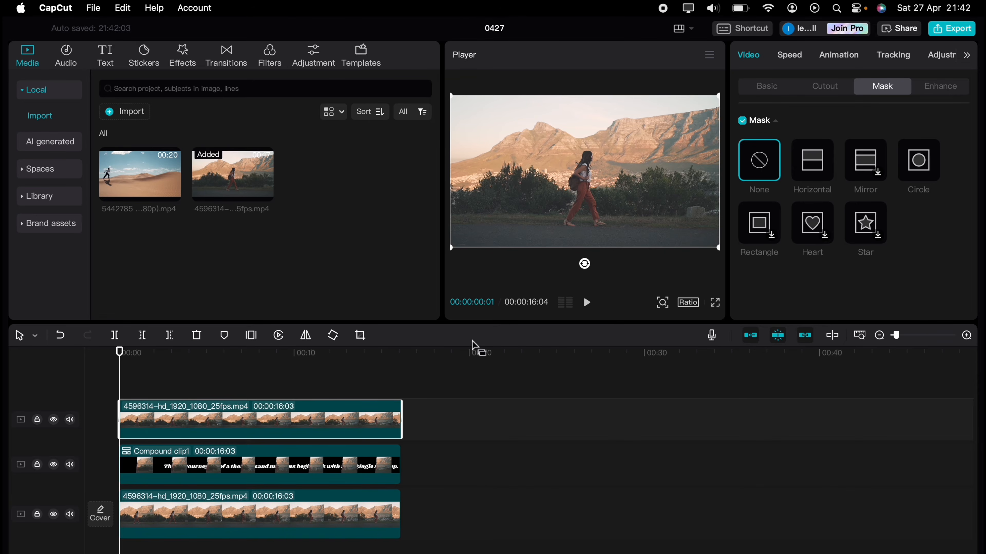
{"action": "left_click", "coordinate": [836, 91]}
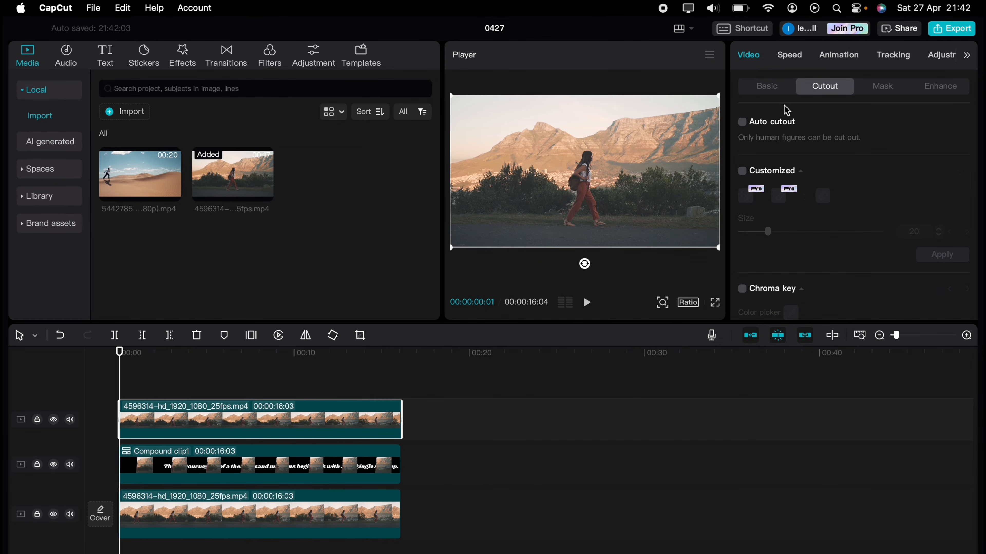
{"action": "left_click", "coordinate": [743, 123]}
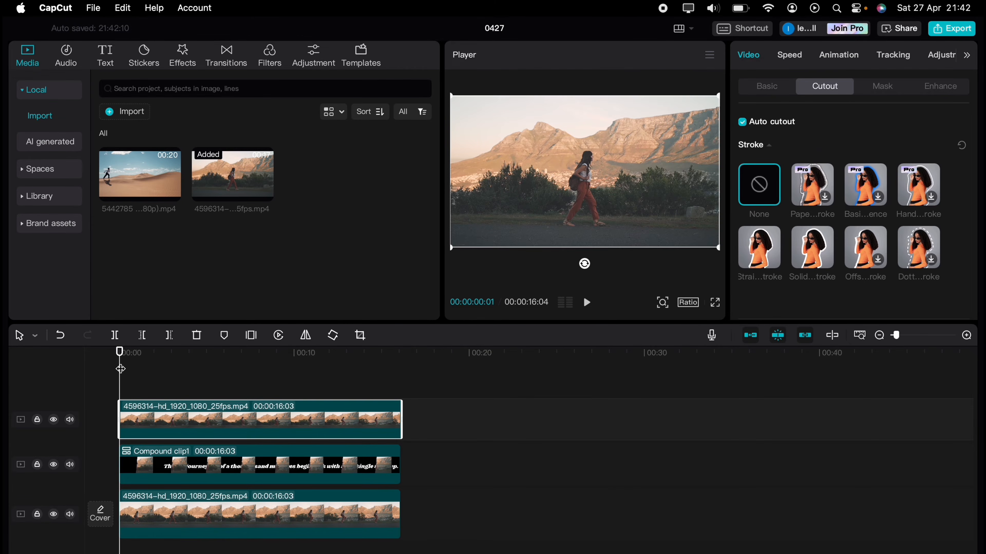
{"action": "key", "text": "space"}
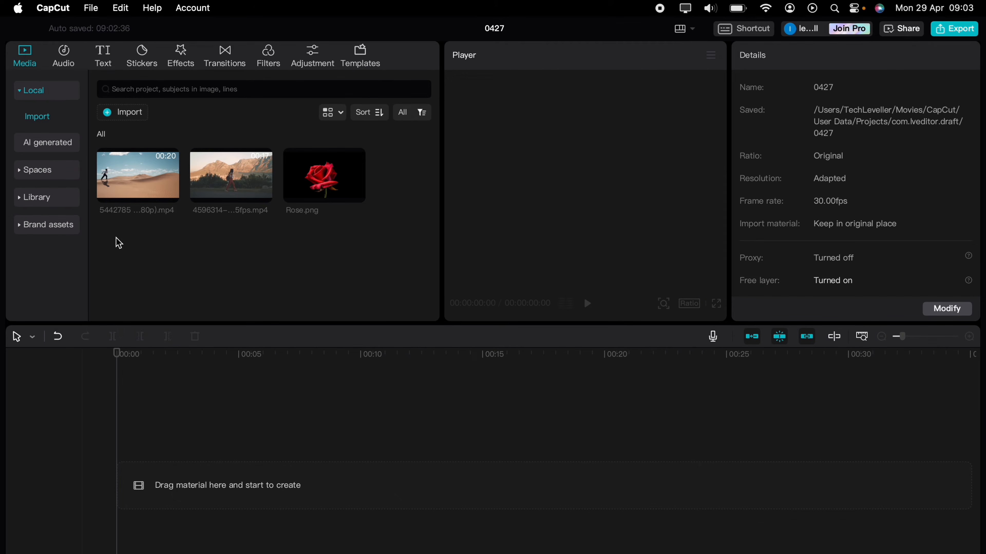
Add the solid orange background from the library's Background category to the empty timeline and scale it to 274% so it fills the frame
{"action": "left_click", "coordinate": [31, 197]}
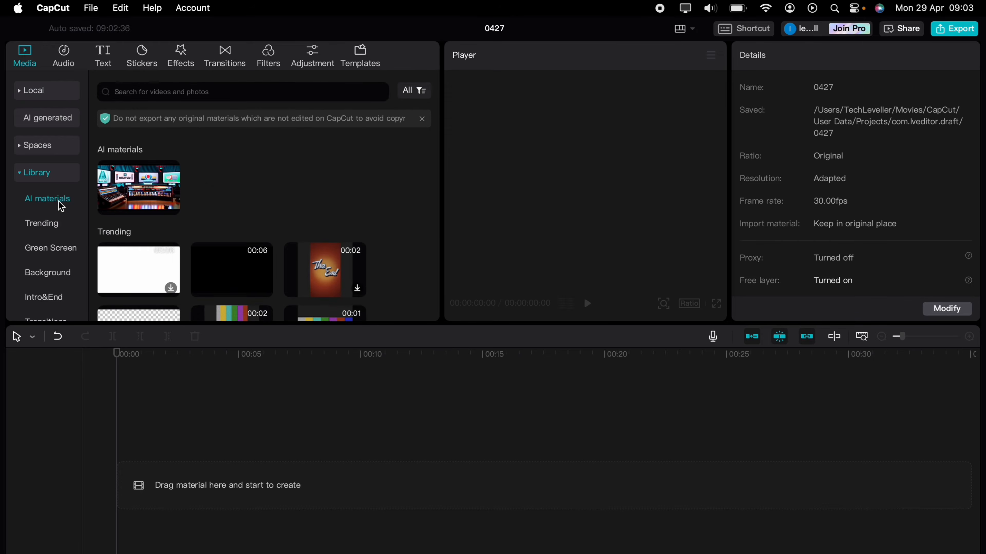
{"action": "left_click", "coordinate": [46, 277]}
{"action": "scroll", "coordinate": [164, 238], "scroll_direction": "down", "scroll_amount": 5}
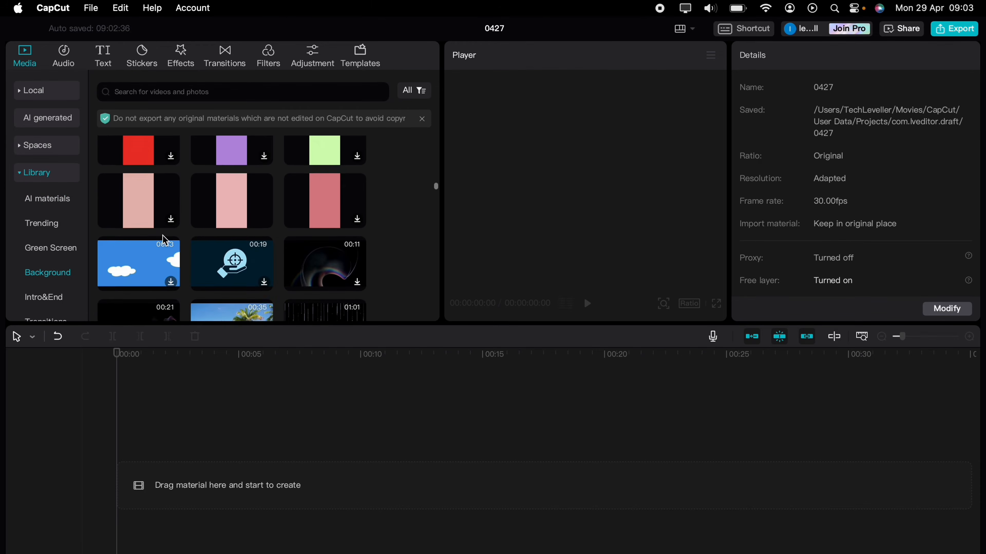
{"action": "scroll", "coordinate": [165, 241], "scroll_direction": "down", "scroll_amount": 10}
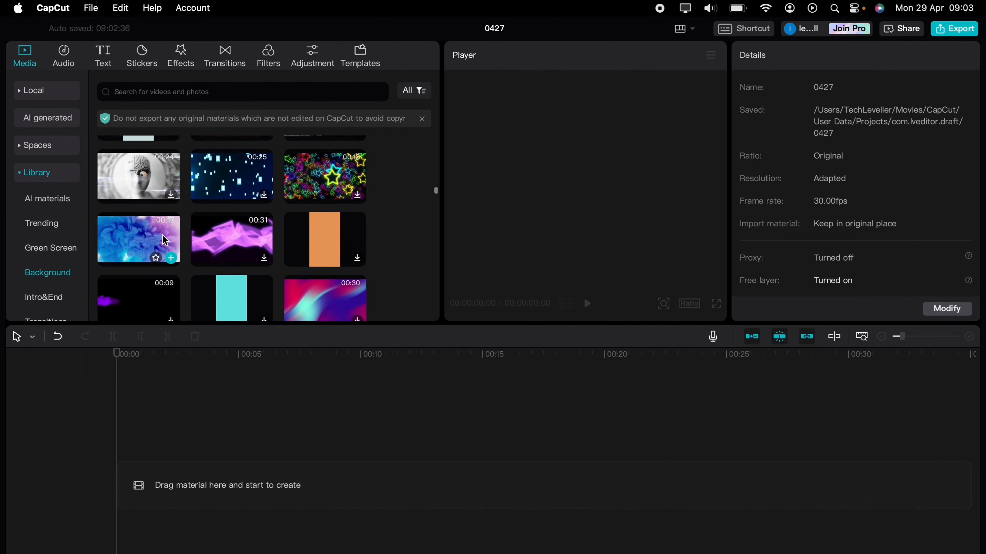
{"action": "scroll", "coordinate": [165, 240], "scroll_direction": "down", "scroll_amount": 10}
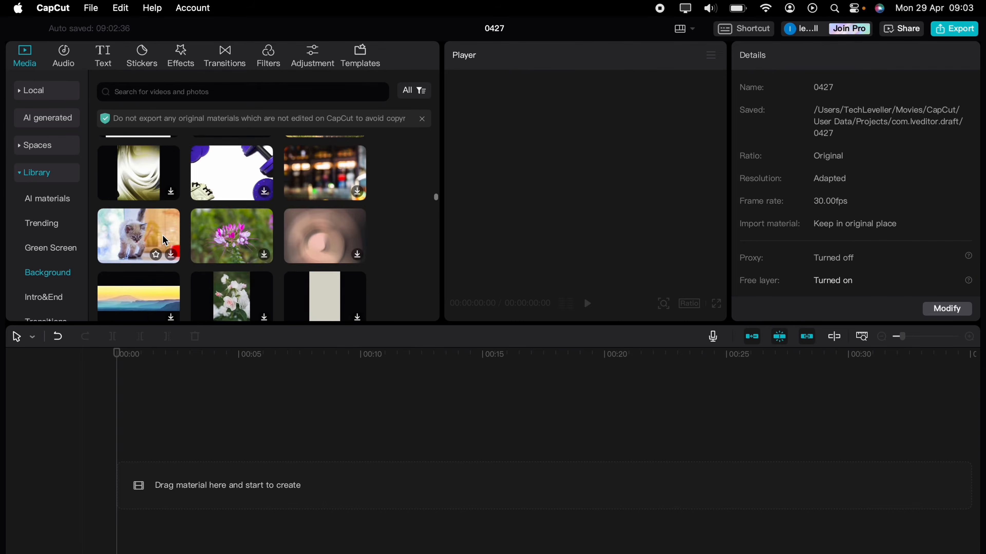
{"action": "scroll", "coordinate": [165, 240], "scroll_direction": "down", "scroll_amount": 2}
{"action": "left_click_drag", "start_coordinate": [145, 207], "coordinate": [151, 453]}
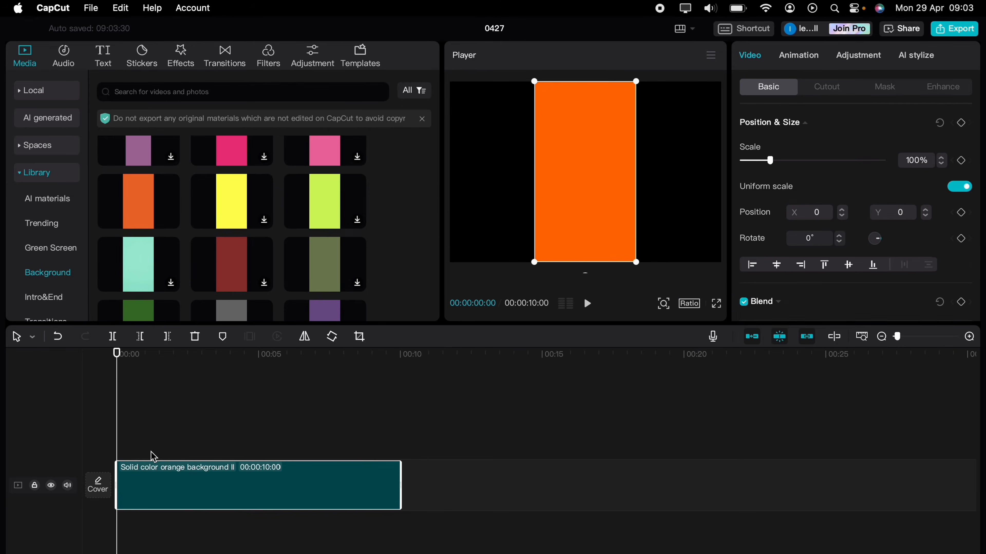
{"action": "left_click_drag", "start_coordinate": [621, 267], "coordinate": [915, 406]}
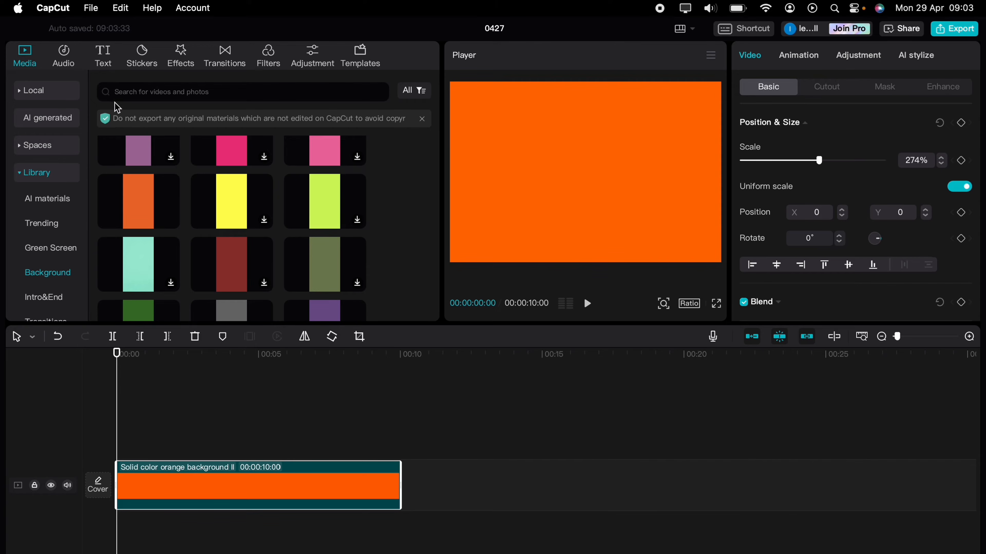
Add a default text above the orange background, extend it to the background's 10-second length, and make it read "Text Swipe"
{"action": "left_click", "coordinate": [107, 59]}
{"action": "mouse_move", "coordinate": [149, 156]}
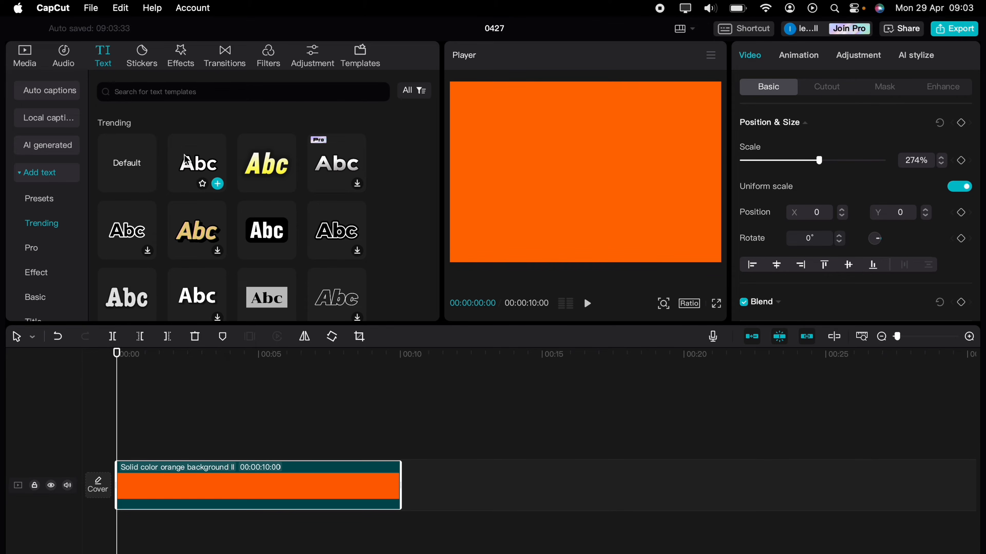
{"action": "left_click_drag", "start_coordinate": [127, 171], "coordinate": [124, 438]}
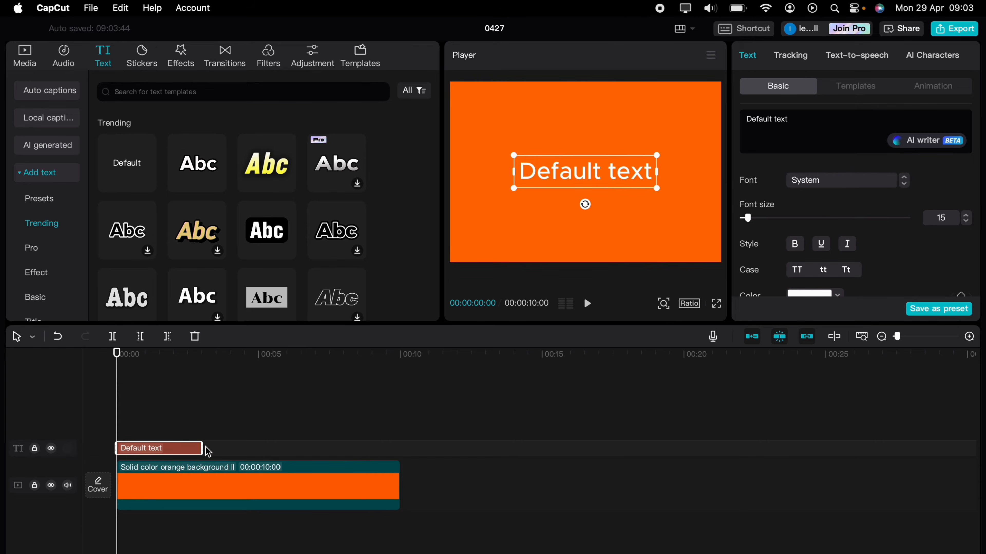
{"action": "left_click_drag", "start_coordinate": [205, 447], "coordinate": [398, 448]}
{"action": "triple_click", "coordinate": [810, 125]}
{"action": "type", "text": "Text Swipe"}
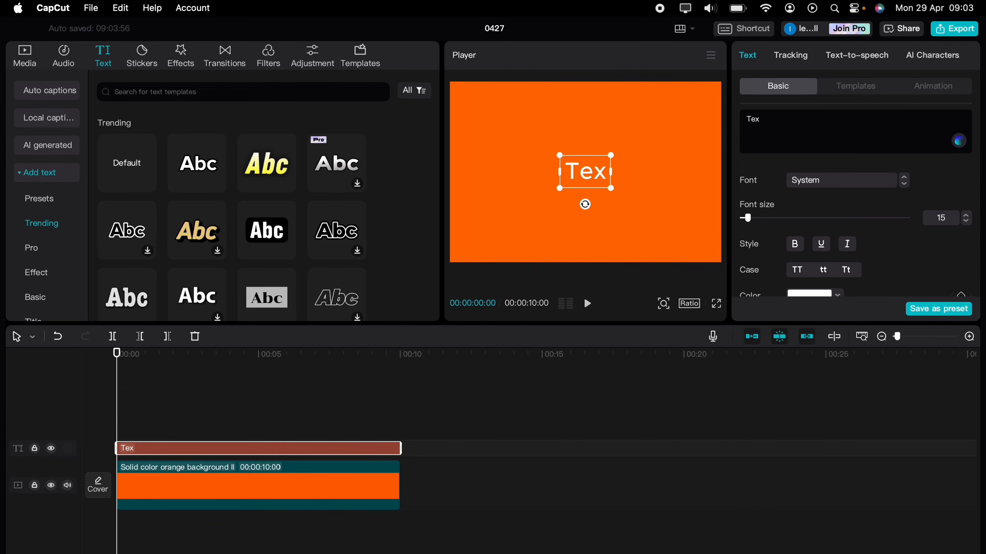
Set the title's font to Kanit-Black and its case to all uppercase
{"action": "left_click", "coordinate": [835, 180]}
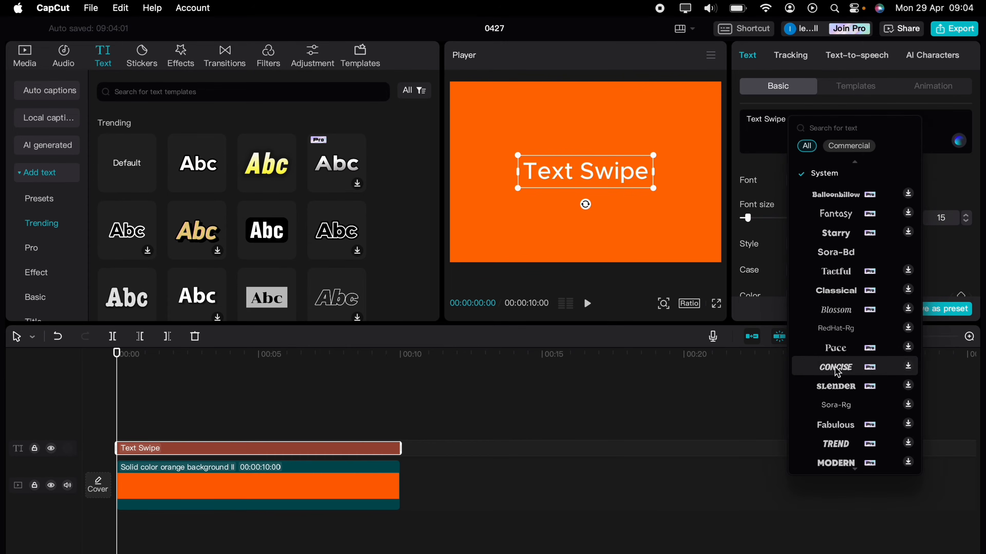
{"action": "scroll", "coordinate": [838, 388], "scroll_direction": "down", "scroll_amount": 5}
{"action": "left_click", "coordinate": [841, 393]}
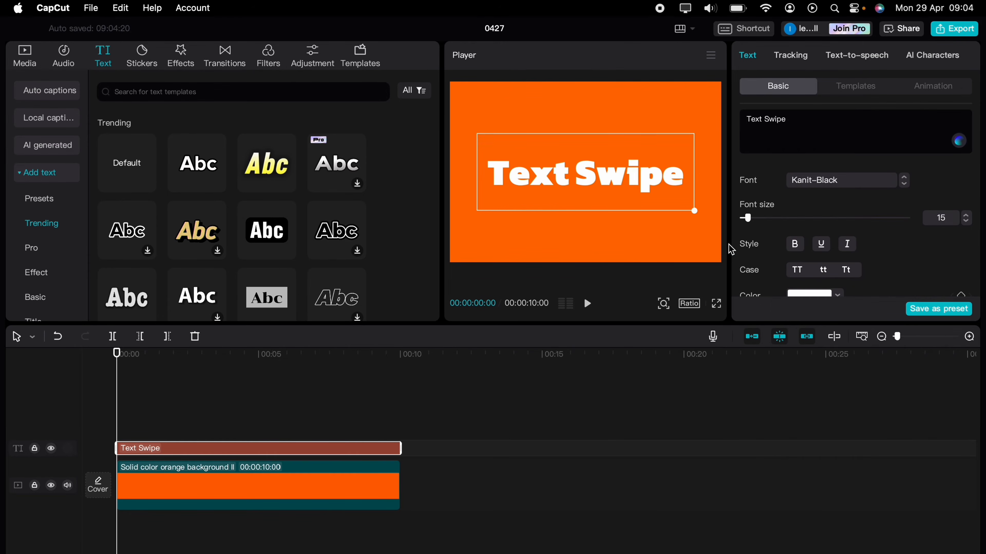
{"action": "left_click", "coordinate": [798, 271]}
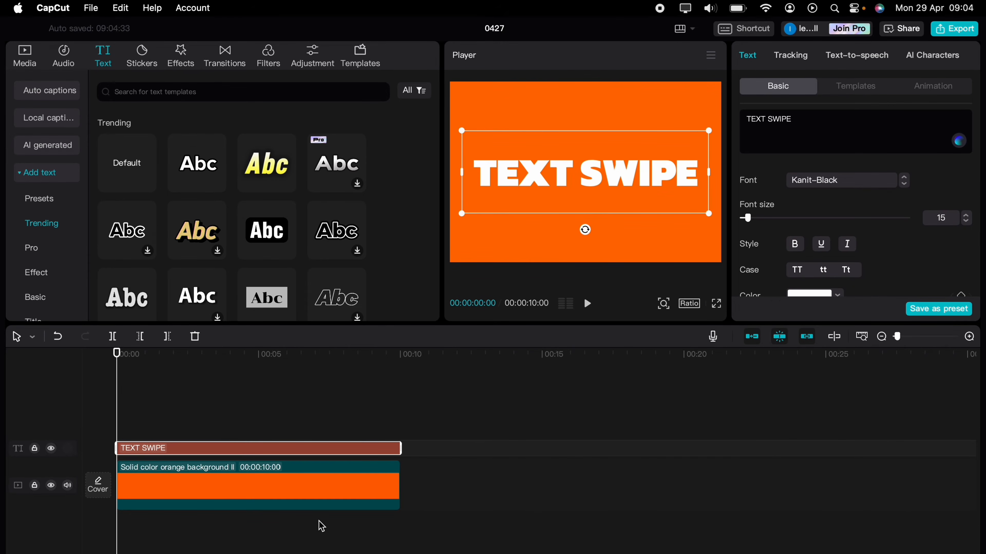
Copy the orange background clip and place the duplicate directly after the first one on the same track
{"action": "left_click", "coordinate": [310, 495]}
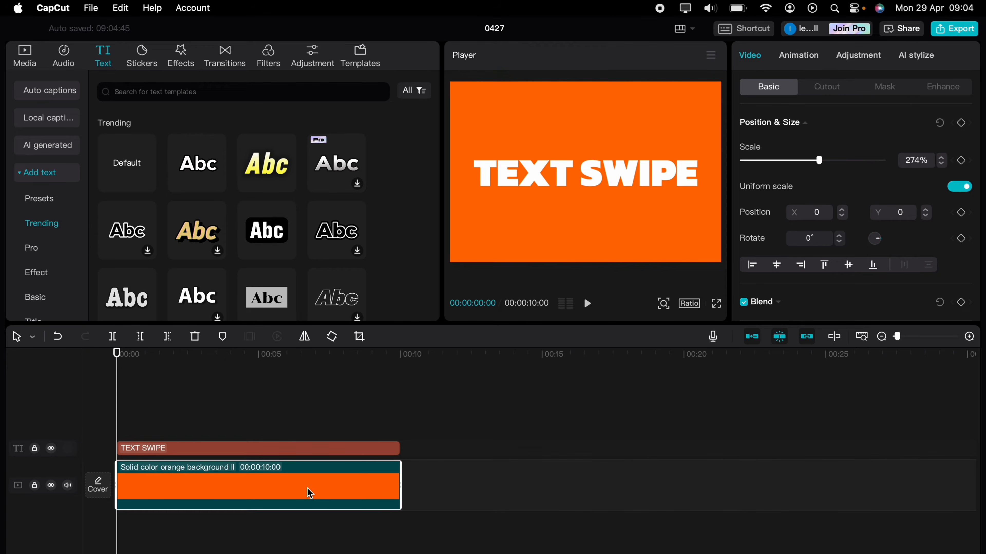
{"action": "left_click", "coordinate": [418, 398]}
{"action": "key", "text": "super+v"}
{"action": "left_click_drag", "start_coordinate": [449, 423], "coordinate": [465, 480]}
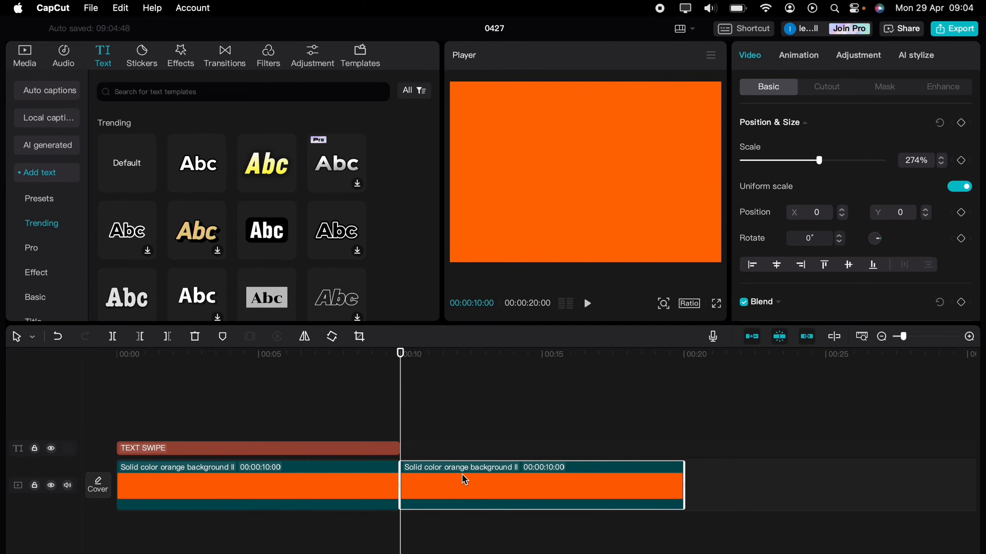
Shrink the second orange clip to 14% and move it out of the frame to X 73, Y 1692
{"action": "left_click_drag", "start_coordinate": [621, 220], "coordinate": [673, 161]}
{"action": "left_click_drag", "start_coordinate": [798, 159], "coordinate": [748, 163]}
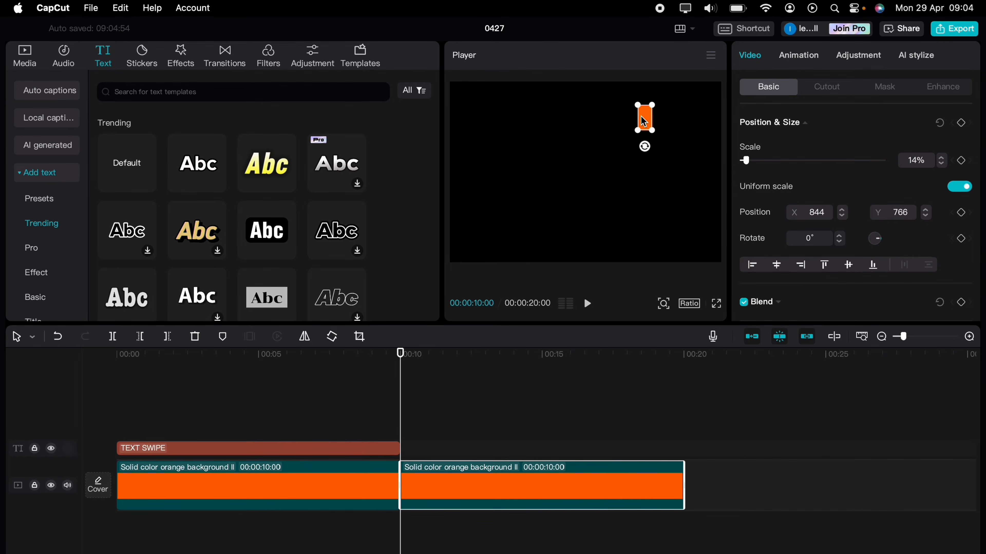
{"action": "left_click_drag", "start_coordinate": [643, 121], "coordinate": [587, 53]}
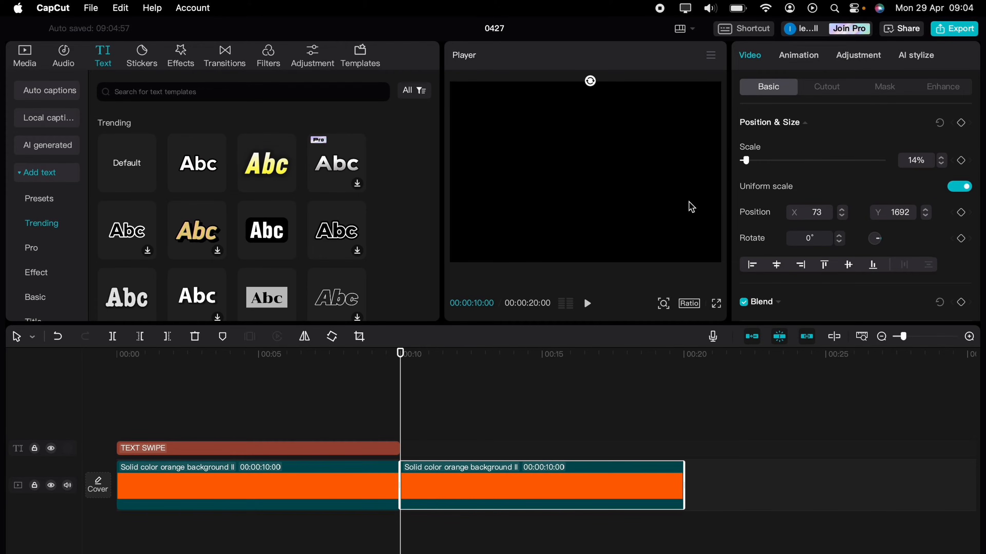
Open the canvas background options for the second orange clip
{"action": "scroll", "coordinate": [789, 266], "scroll_direction": "down", "scroll_amount": 10}
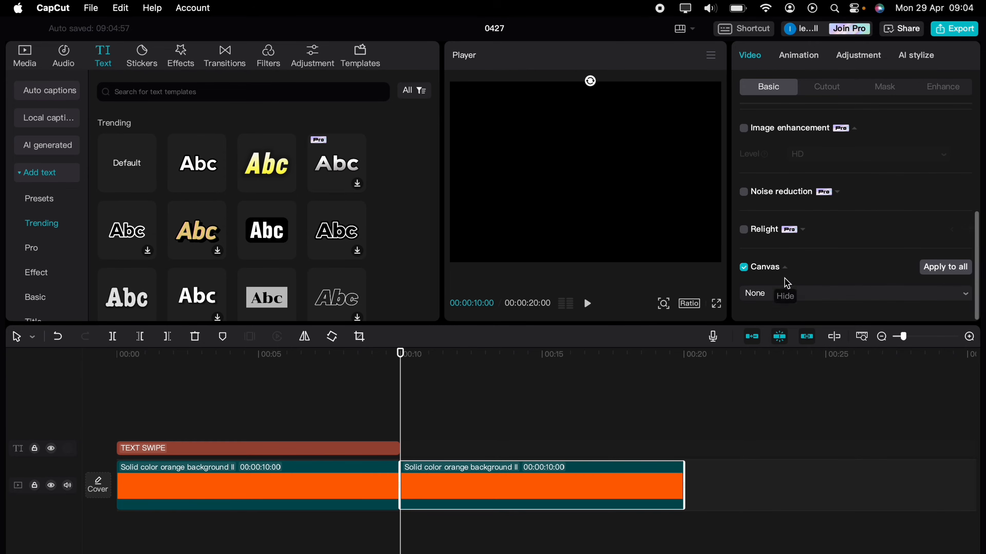
{"action": "left_click", "coordinate": [783, 300]}
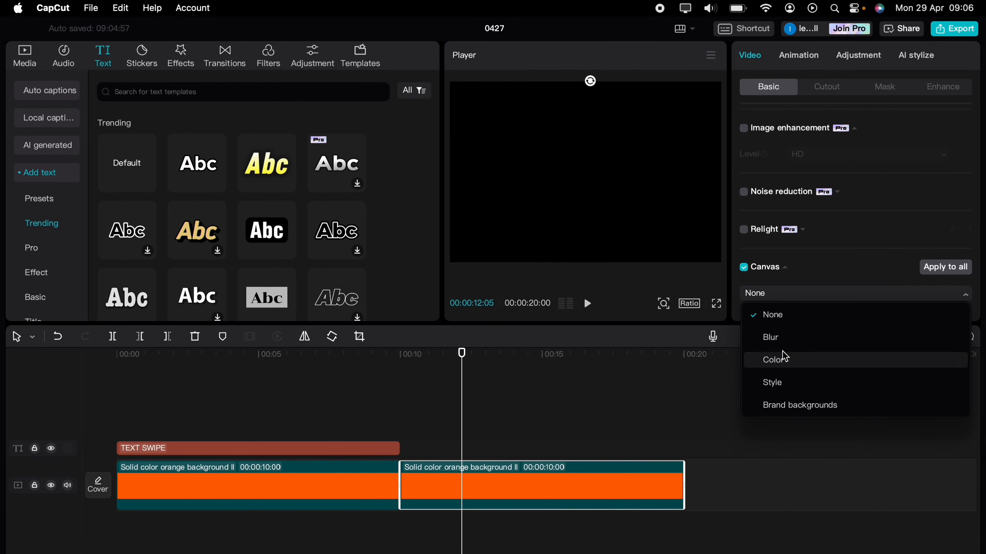
Fill the second orange clip's canvas with a solid cyan color background
{"action": "left_click", "coordinate": [788, 358]}
{"action": "scroll", "coordinate": [795, 304], "scroll_direction": "down", "scroll_amount": 1}
{"action": "scroll", "coordinate": [795, 305], "scroll_direction": "down", "scroll_amount": 5}
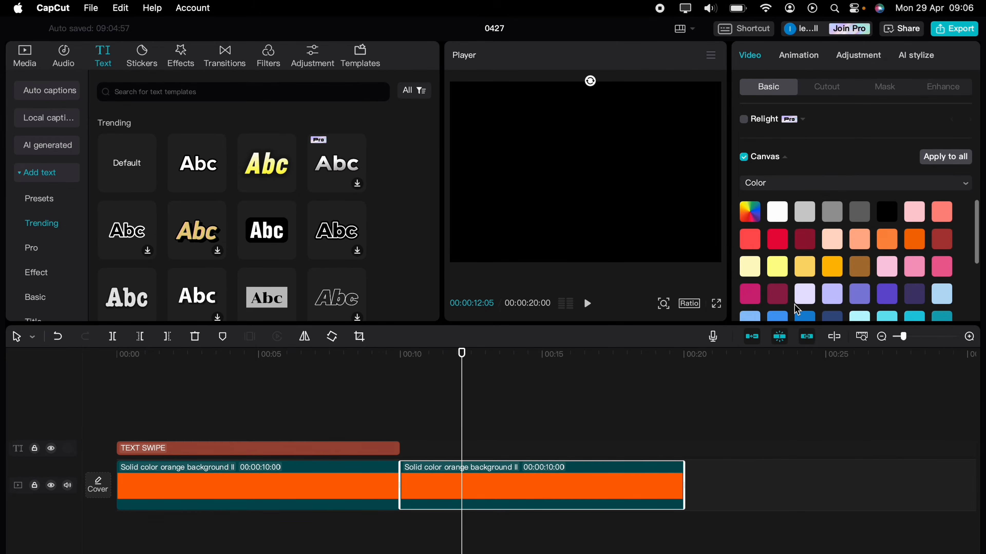
{"action": "left_click", "coordinate": [916, 273]}
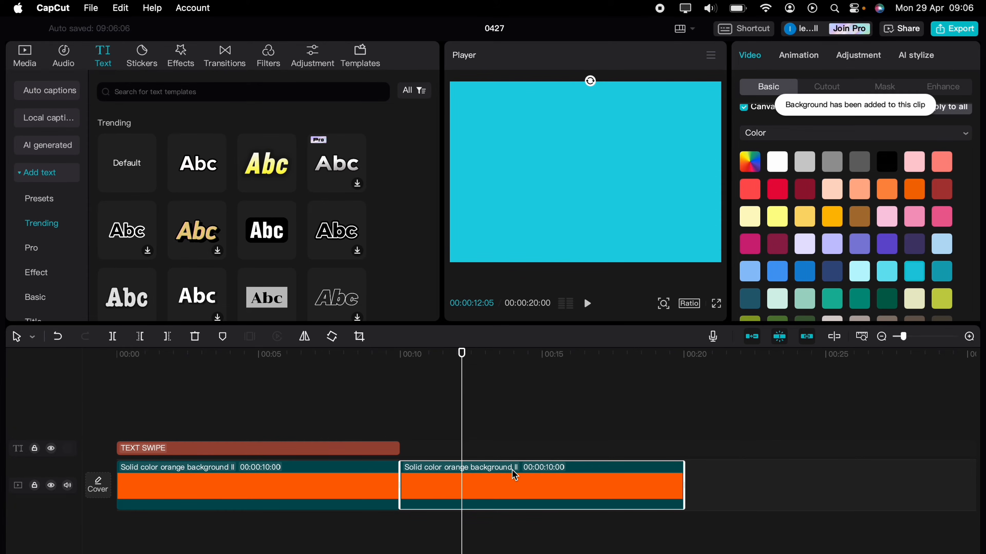
{"action": "scroll", "coordinate": [767, 271], "scroll_direction": "down", "scroll_amount": 2}
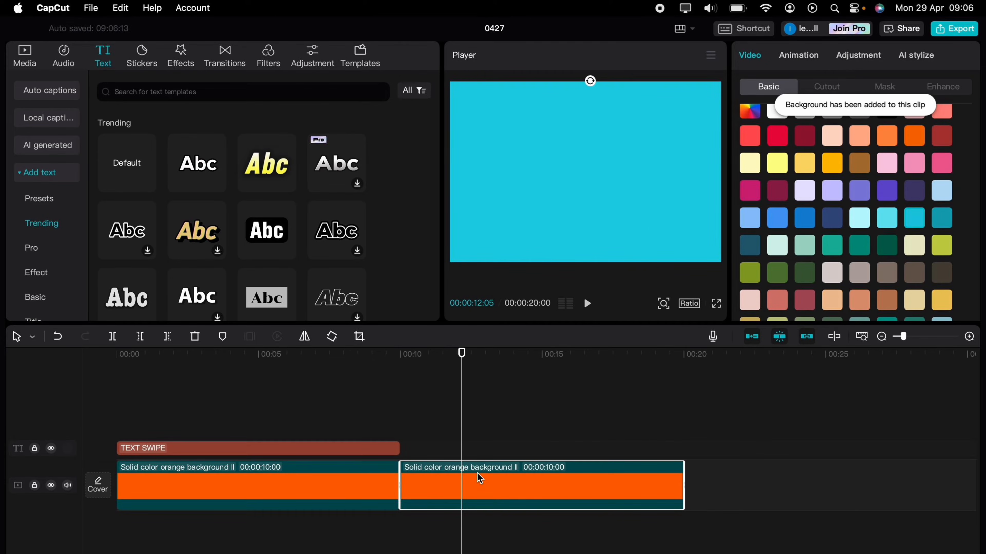
Convert the cyan clip into a compound clip and place it above the TEXT SWIPE track at the timeline's start
{"action": "right_click", "coordinate": [480, 479]}
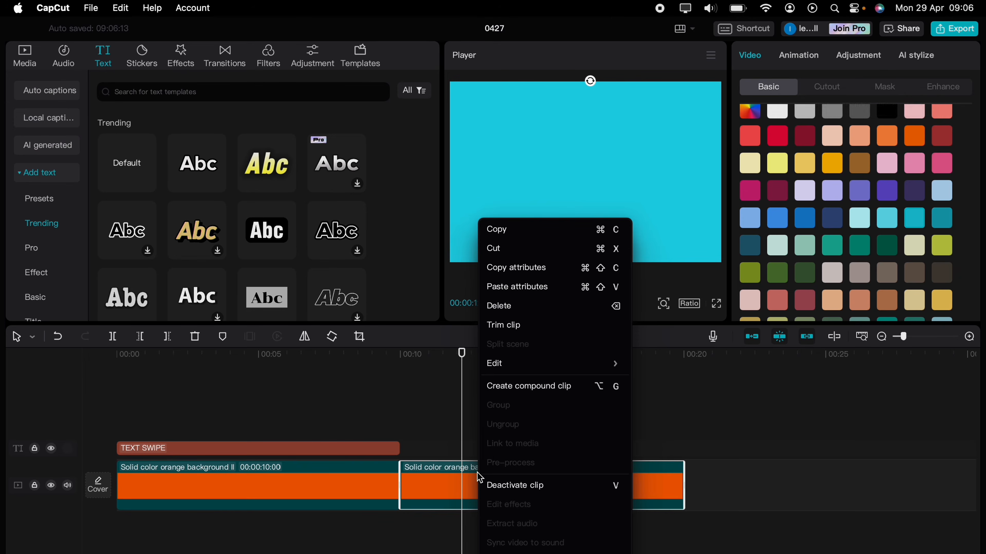
{"action": "left_click", "coordinate": [513, 388]}
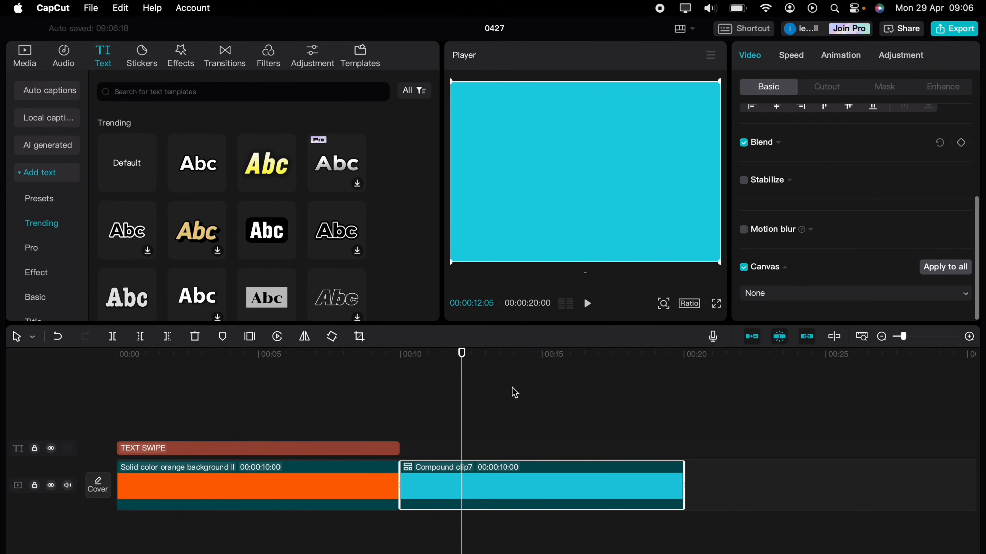
{"action": "left_click", "coordinate": [436, 484]}
{"action": "left_click_drag", "start_coordinate": [436, 485], "coordinate": [156, 416]}
Apply a rectangle mask to the cyan compound clip and shrink it to a slim vertical bar just before the text's first letter
{"action": "left_click", "coordinate": [136, 375]}
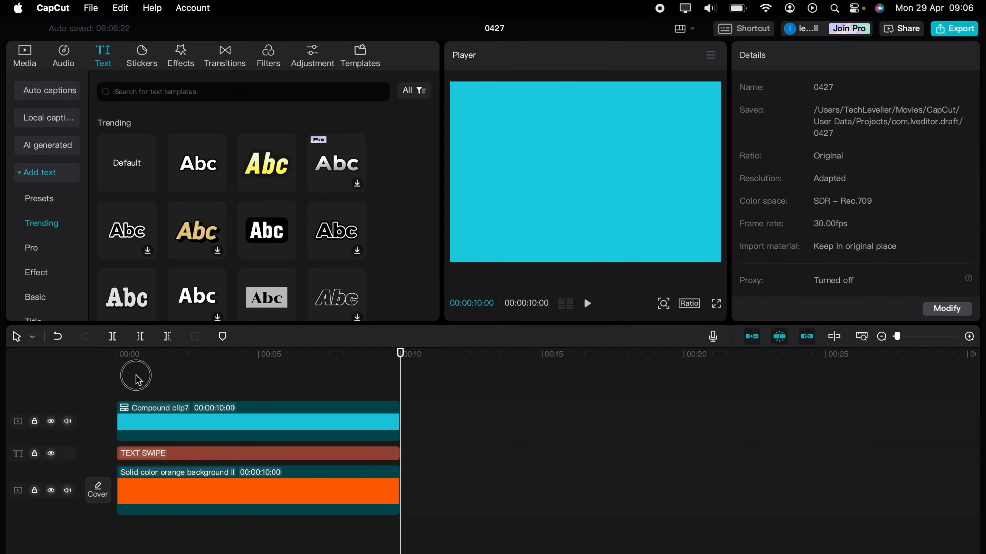
{"action": "left_click", "coordinate": [157, 419]}
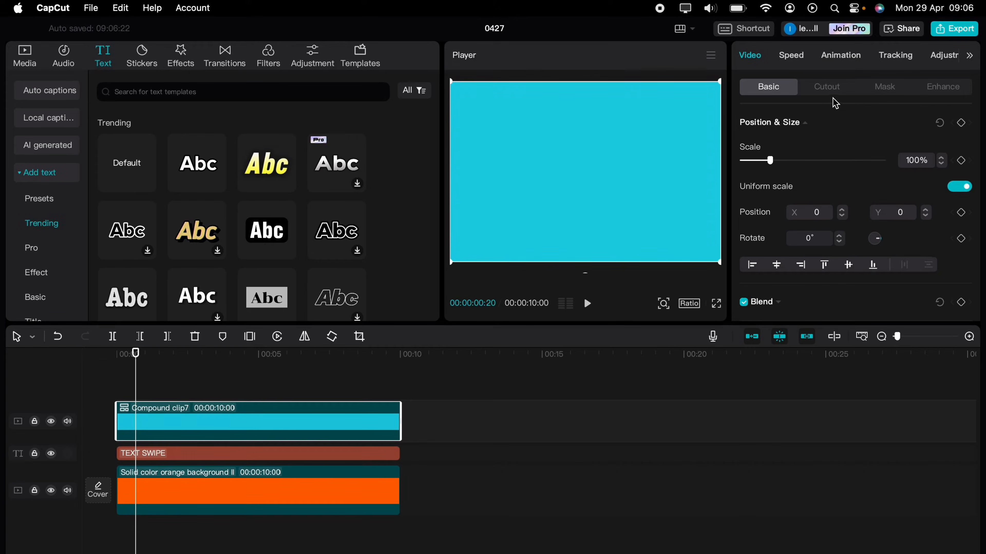
{"action": "left_click", "coordinate": [891, 86]}
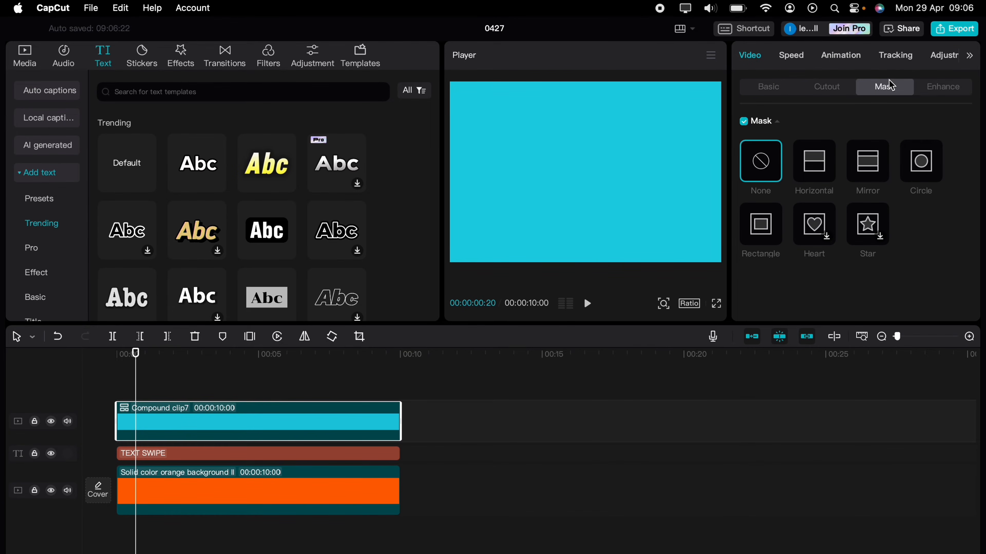
{"action": "left_click", "coordinate": [777, 220]}
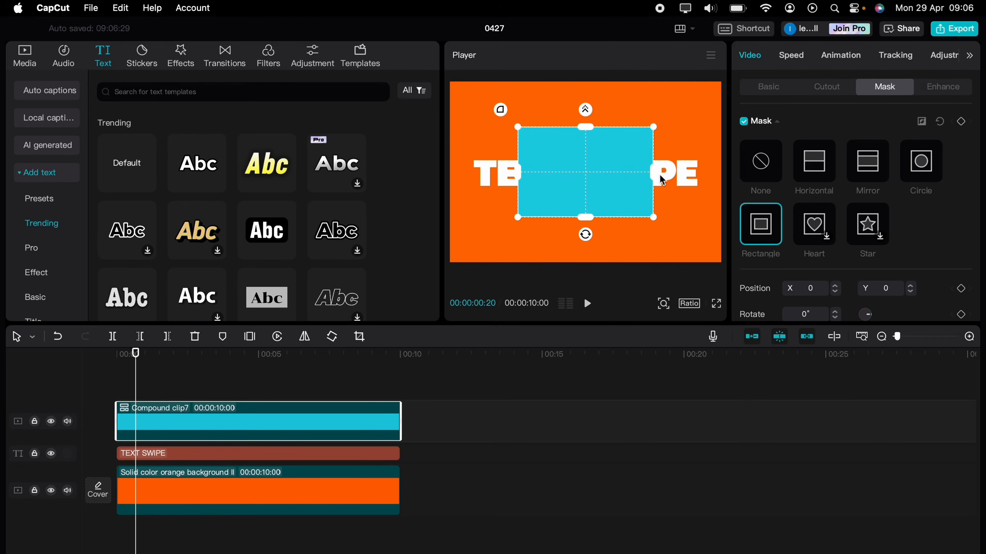
{"action": "left_click_drag", "start_coordinate": [586, 127], "coordinate": [584, 153]}
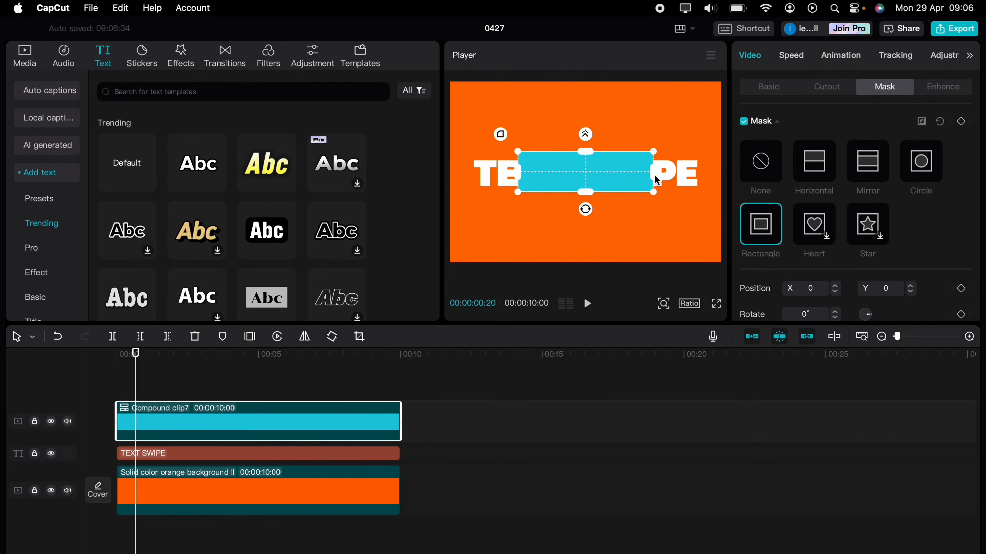
{"action": "left_click_drag", "start_coordinate": [655, 174], "coordinate": [470, 162]}
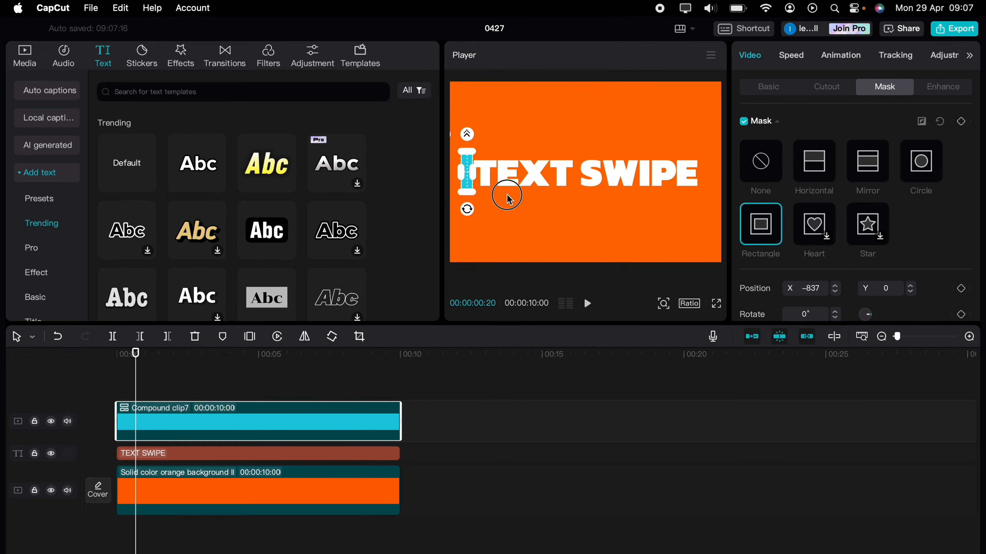
Fine-tune the masked cyan bar's position beside the text to X -834, Y 0
{"action": "left_click", "coordinate": [229, 454]}
{"action": "left_click", "coordinate": [465, 162]}
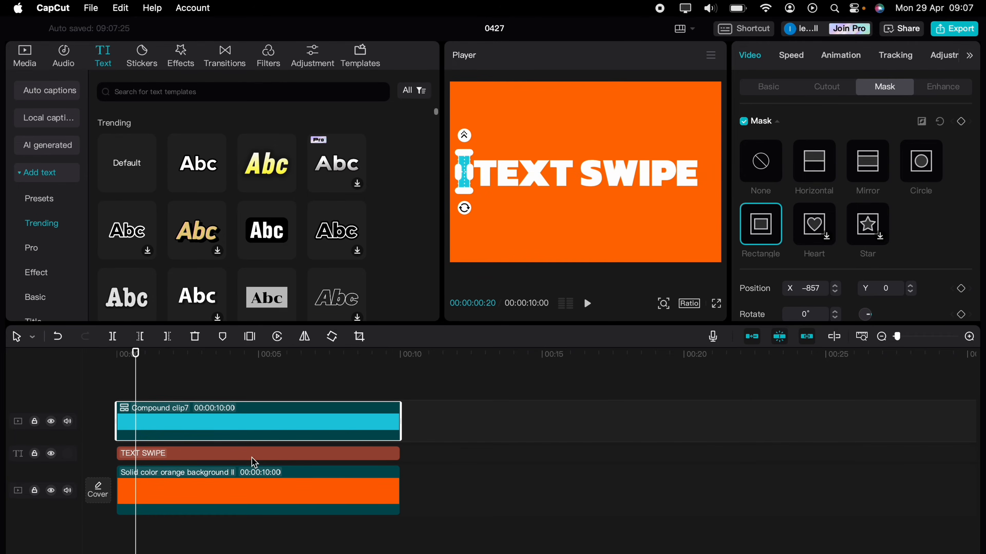
{"action": "left_click", "coordinate": [242, 483]}
{"action": "left_click", "coordinate": [237, 428]}
{"action": "left_click_drag", "start_coordinate": [465, 170], "coordinate": [469, 158]}
{"action": "left_click", "coordinate": [242, 486]}
{"action": "left_click", "coordinate": [253, 419]}
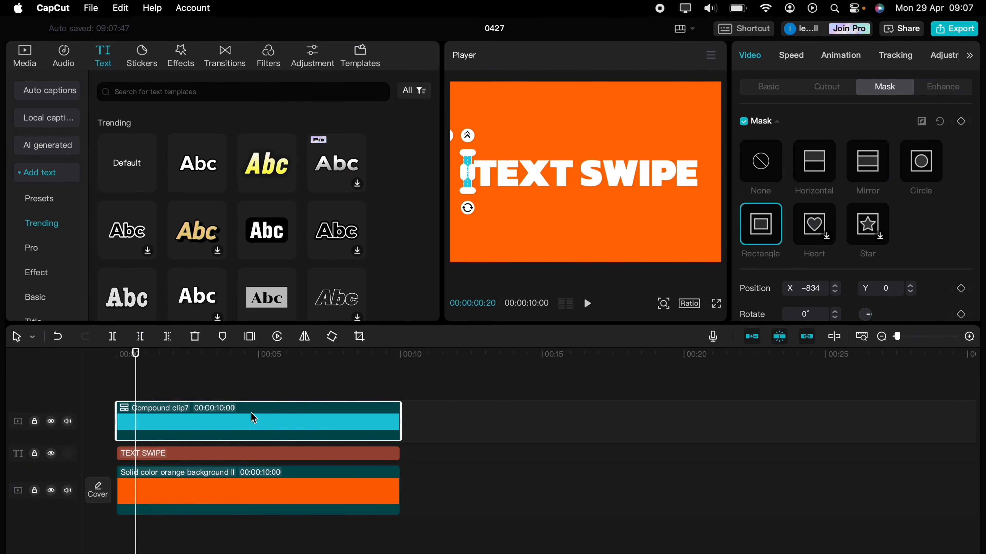
Keyframe the cyan bar's mask to travel from X -834 at 00:00:00:26 to X 844 at 00:00:03:10
{"action": "left_click_drag", "start_coordinate": [133, 380], "coordinate": [142, 380]}
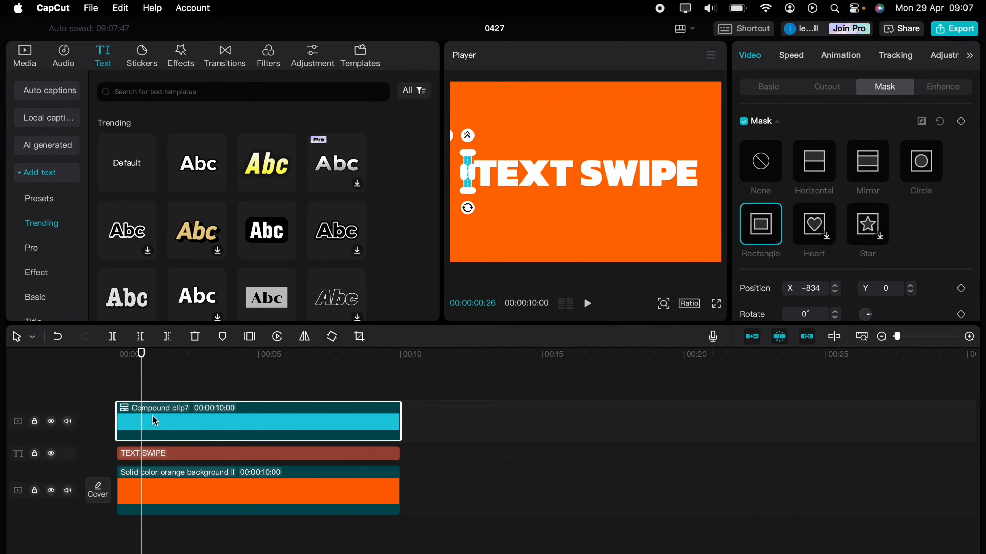
{"action": "left_click", "coordinate": [961, 121]}
{"action": "left_click_drag", "start_coordinate": [141, 377], "coordinate": [211, 377]}
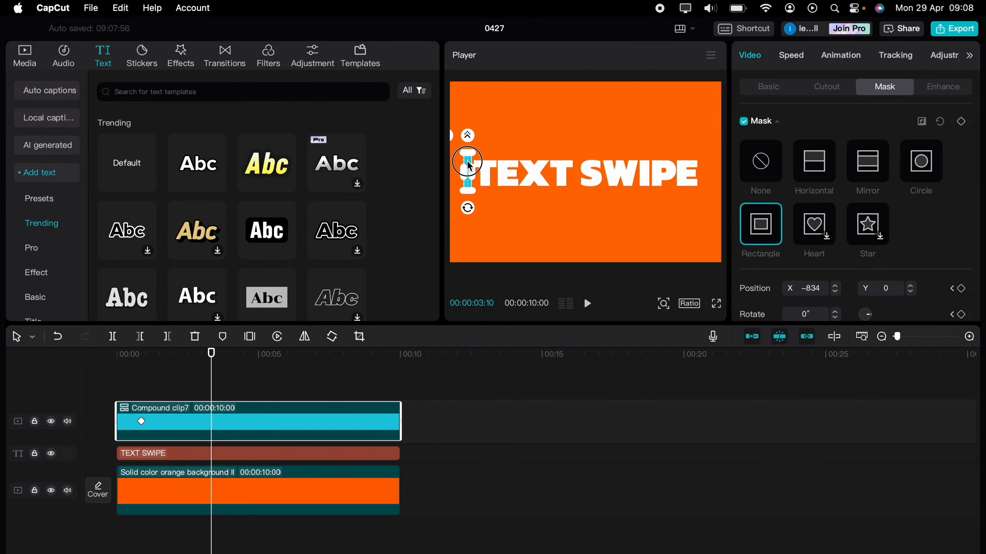
{"action": "left_click_drag", "start_coordinate": [468, 165], "coordinate": [707, 168]}
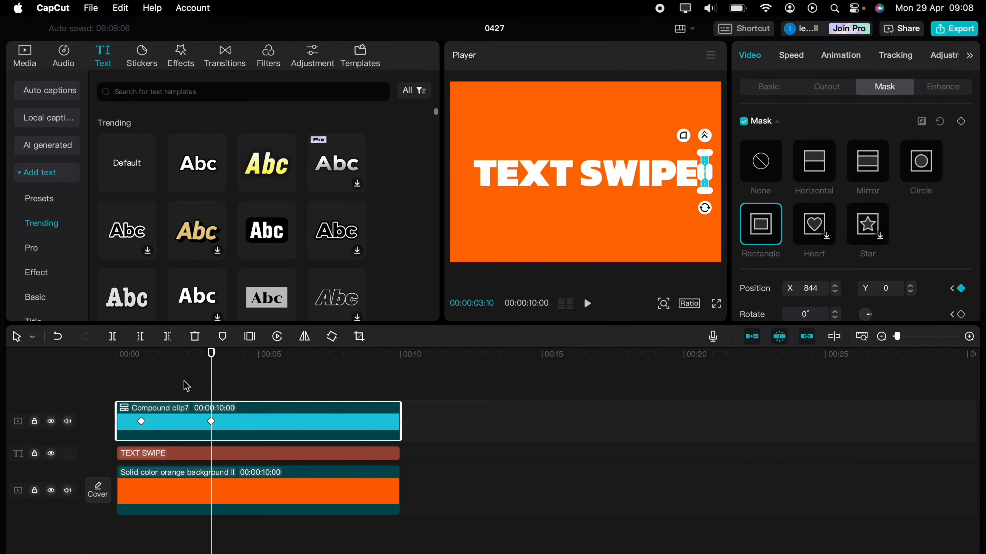
Play the timeline from the start to check the cyan bar's sweep across the text
{"action": "left_click", "coordinate": [134, 383]}
{"action": "left_click", "coordinate": [113, 382]}
{"action": "key", "text": "space"}
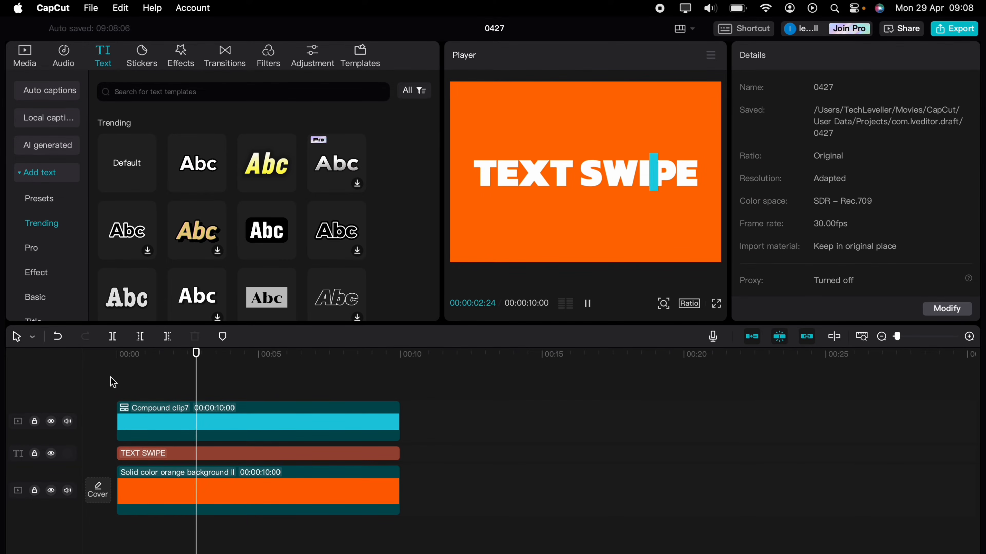
{"action": "key", "text": "space"}
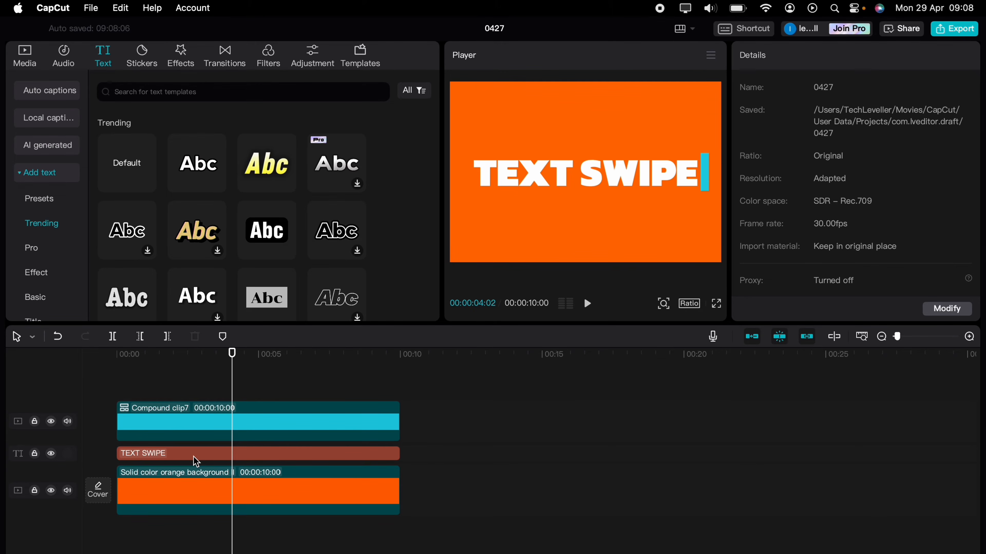
Duplicate the TEXT SWIPE clip at 00:00:00:00 and place the copy on a track above the cyan compound clip
{"action": "left_click", "coordinate": [176, 454]}
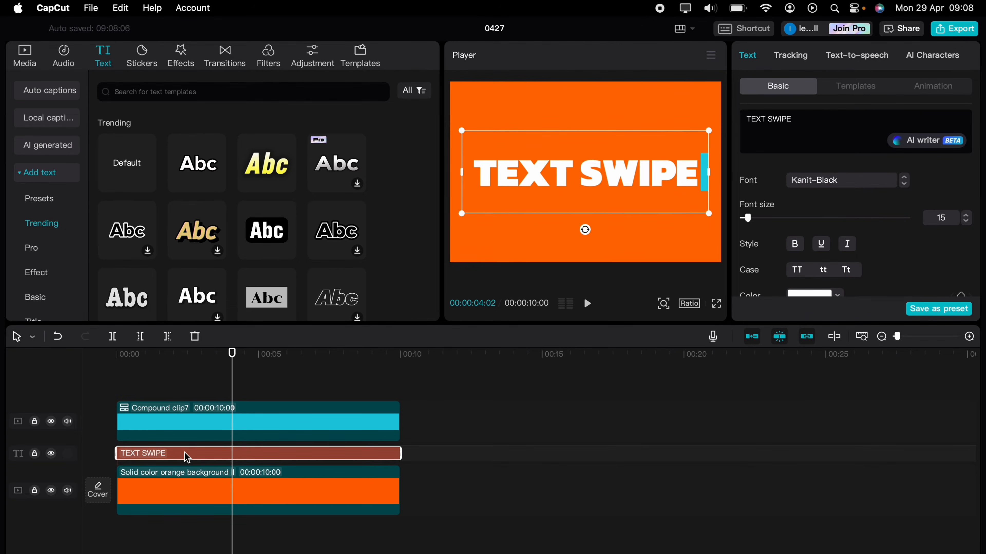
{"action": "left_click", "coordinate": [144, 375]}
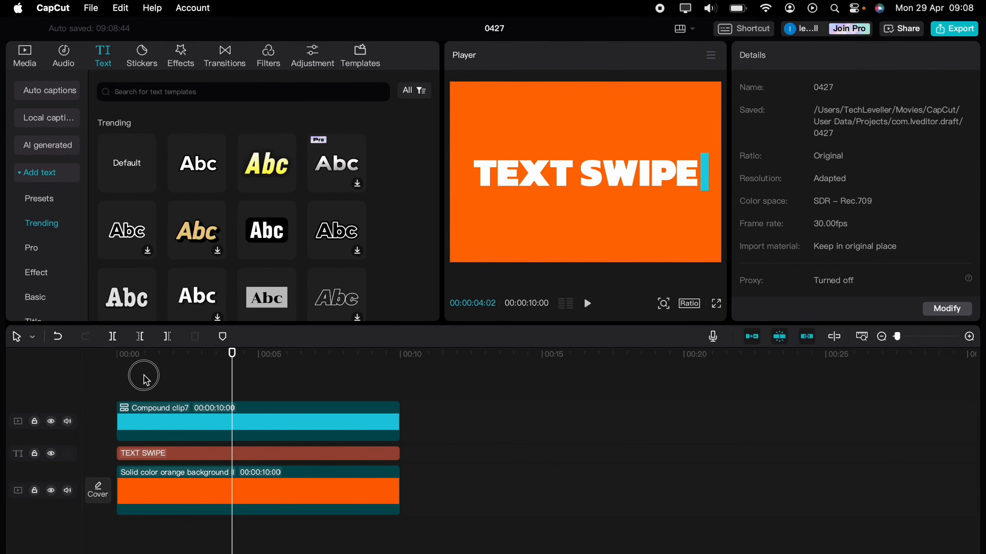
{"action": "left_click", "coordinate": [121, 382]}
{"action": "left_click_drag", "start_coordinate": [121, 382], "coordinate": [118, 382]}
{"action": "key", "text": "super+v"}
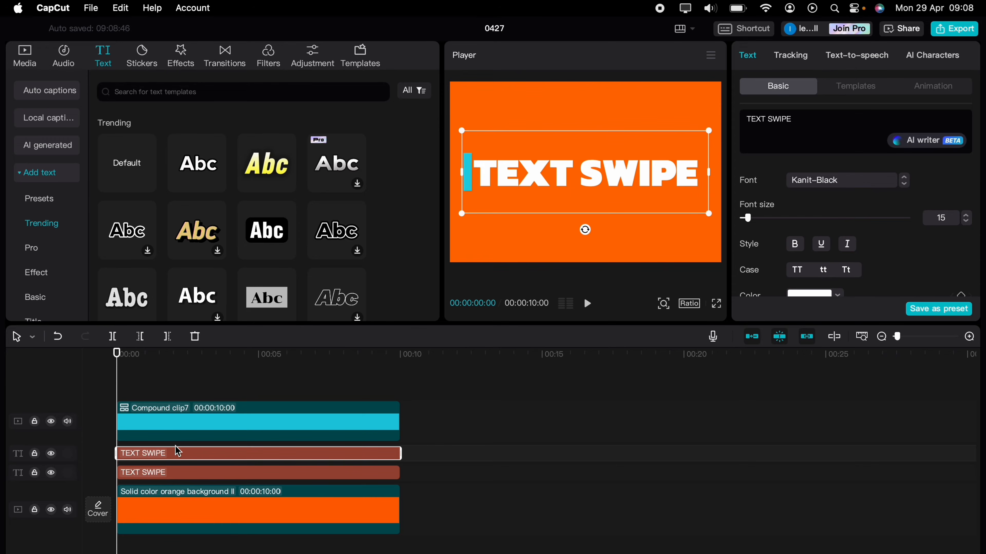
{"action": "left_click_drag", "start_coordinate": [171, 457], "coordinate": [160, 392]}
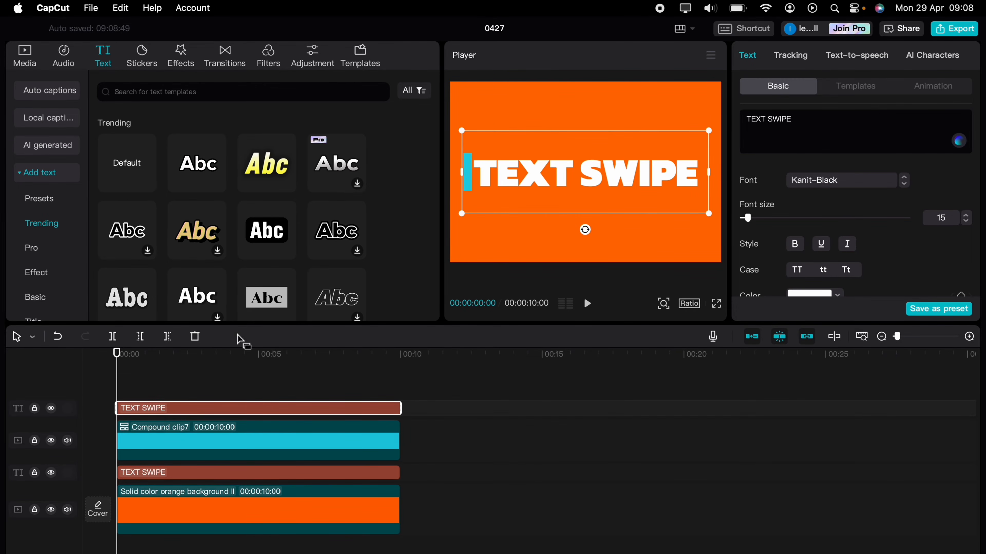
Recolor the upper TEXT SWIPE copy to cyan 00CDE5
{"action": "left_click_drag", "start_coordinate": [117, 371], "coordinate": [141, 373]}
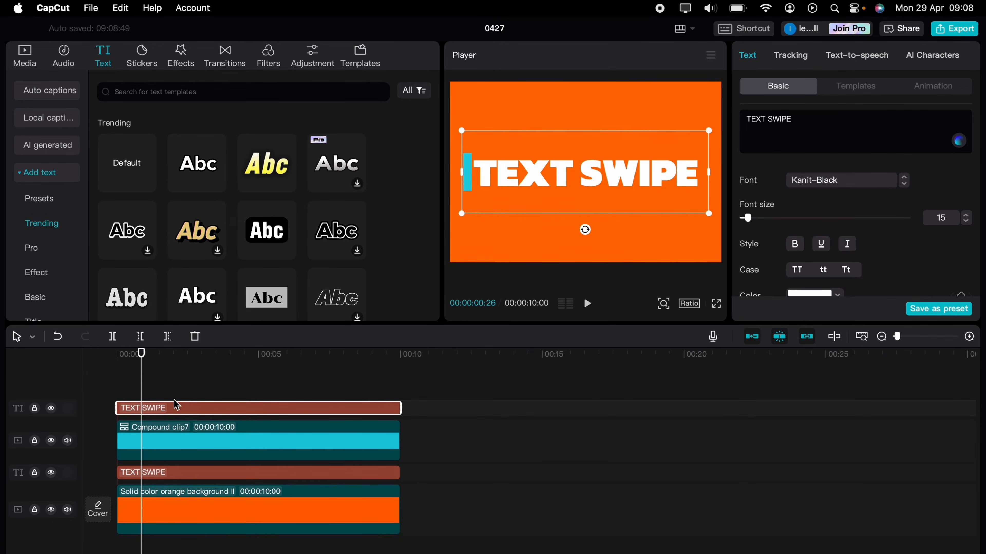
{"action": "scroll", "coordinate": [843, 208], "scroll_direction": "down", "scroll_amount": 3}
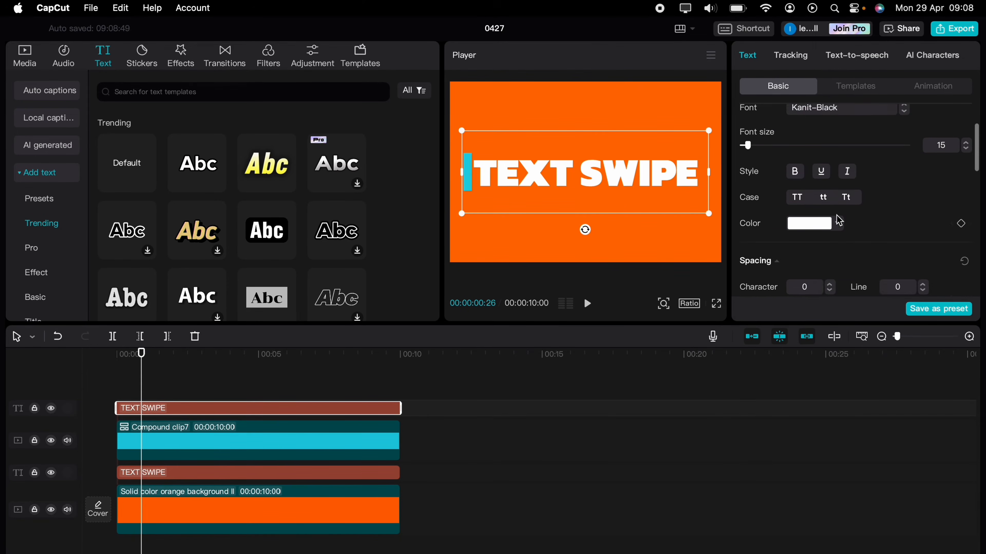
{"action": "left_click", "coordinate": [838, 225]}
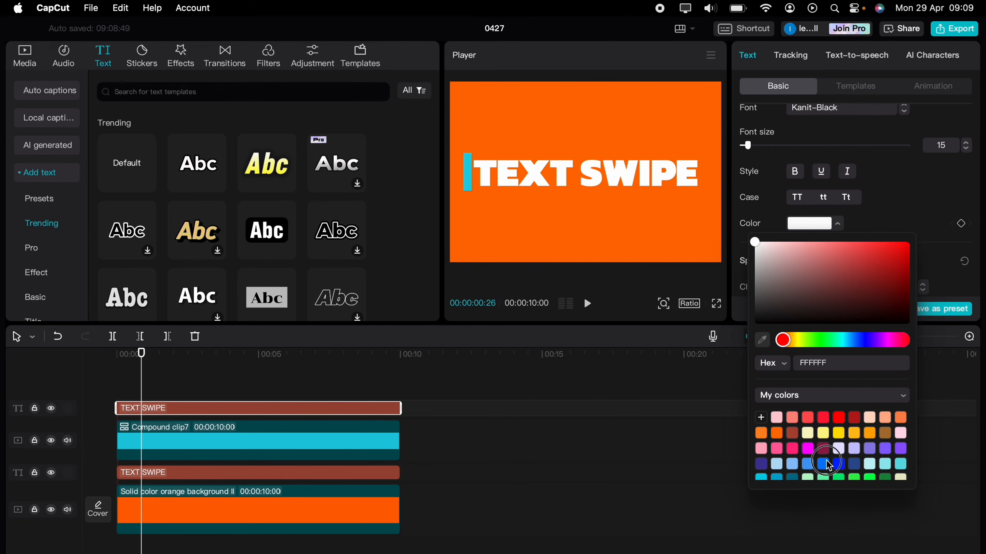
{"action": "left_click", "coordinate": [826, 461]}
{"action": "left_click", "coordinate": [886, 462]}
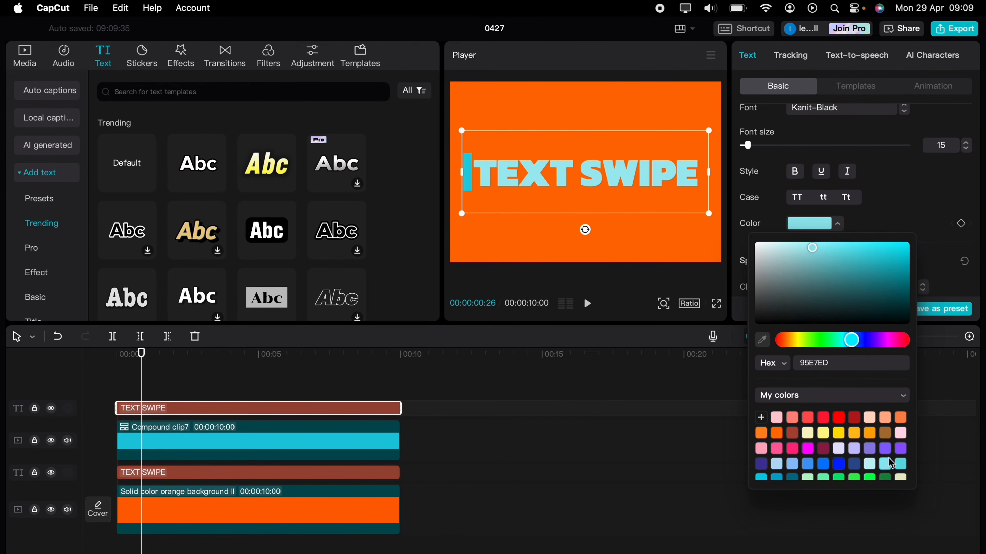
{"action": "scroll", "coordinate": [889, 458], "scroll_direction": "down", "scroll_amount": 2}
{"action": "left_click", "coordinate": [903, 438]}
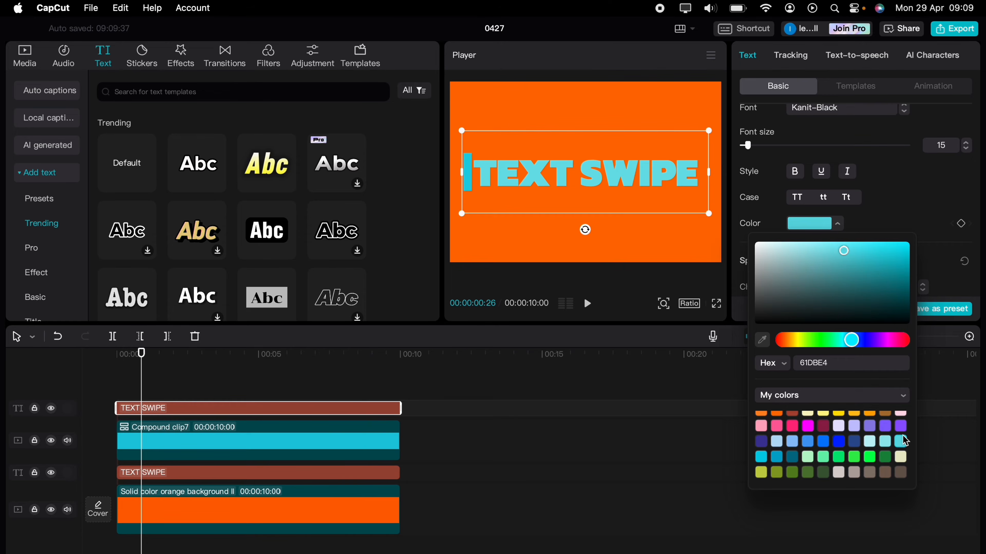
{"action": "left_click", "coordinate": [762, 457]}
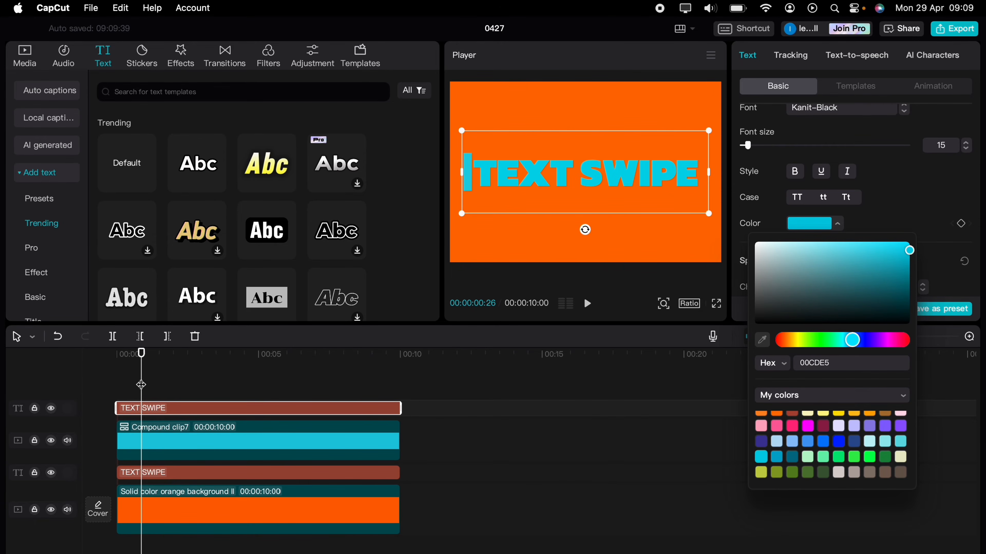
Convert the cyan TEXT SWIPE copy into a compound clip
{"action": "left_click_drag", "start_coordinate": [141, 384], "coordinate": [134, 384]}
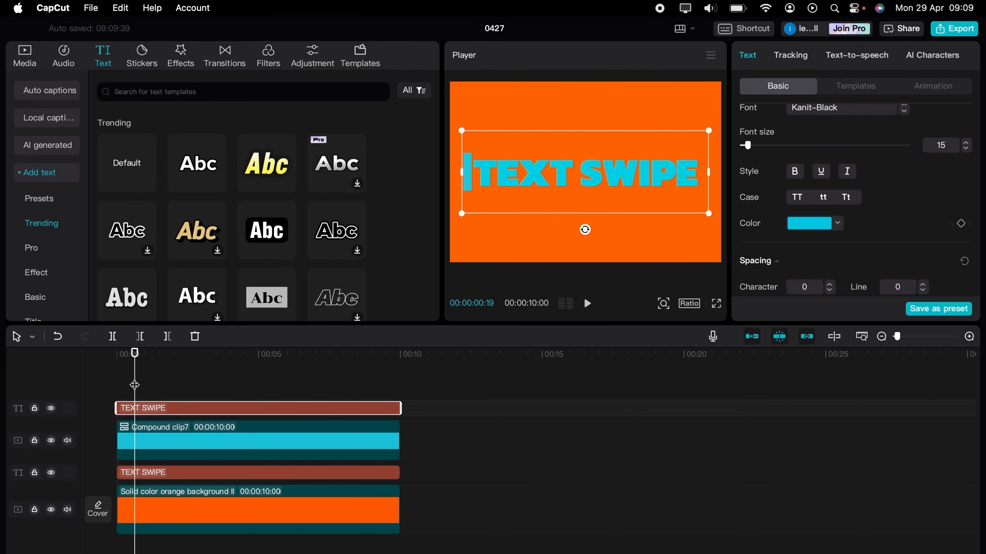
{"action": "right_click", "coordinate": [154, 411]}
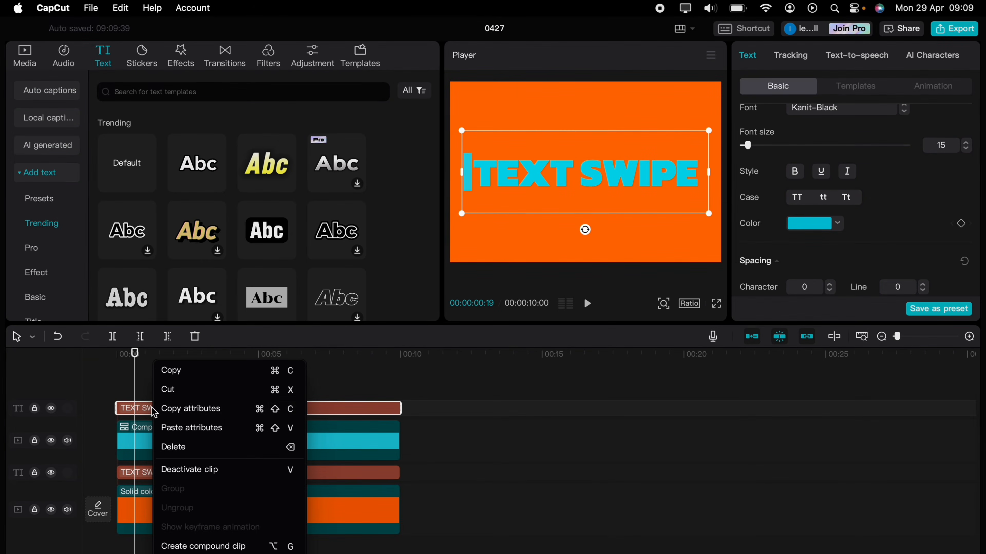
{"action": "left_click", "coordinate": [196, 546]}
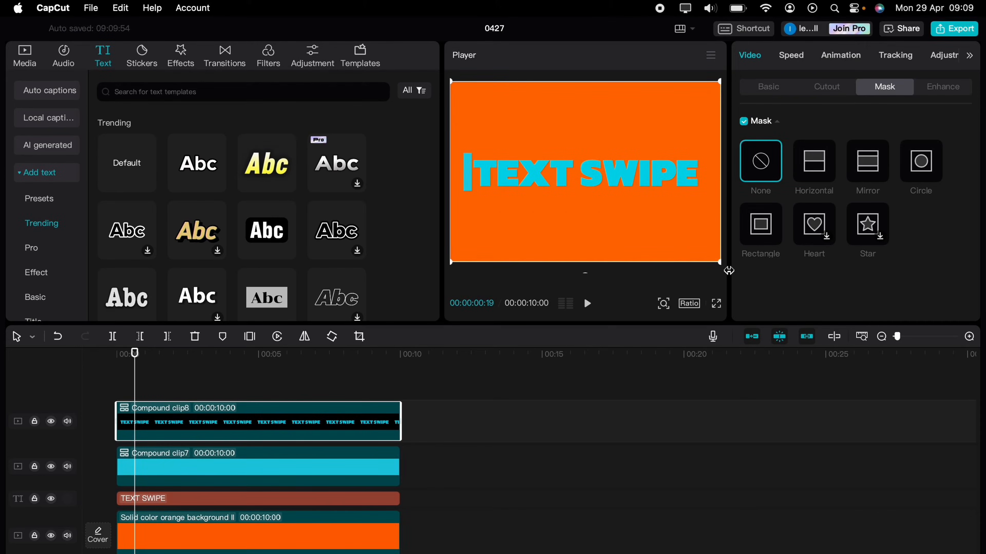
Apply a rectangle mask to the cyan text compound clip, moving it to X -960 with its edge just before the first letter
{"action": "left_click", "coordinate": [760, 225]}
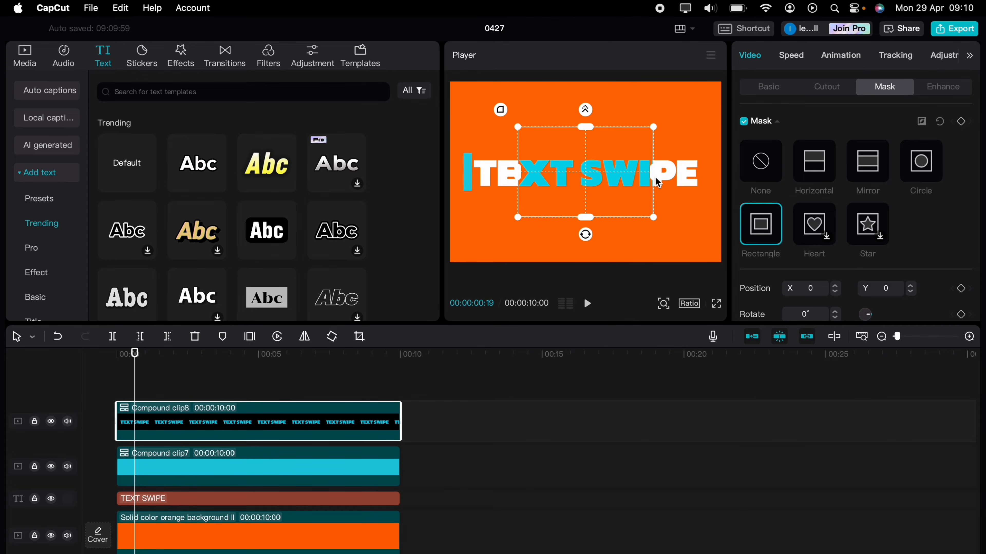
{"action": "left_click_drag", "start_coordinate": [618, 181], "coordinate": [442, 175]}
{"action": "left_click_drag", "start_coordinate": [513, 177], "coordinate": [471, 177]}
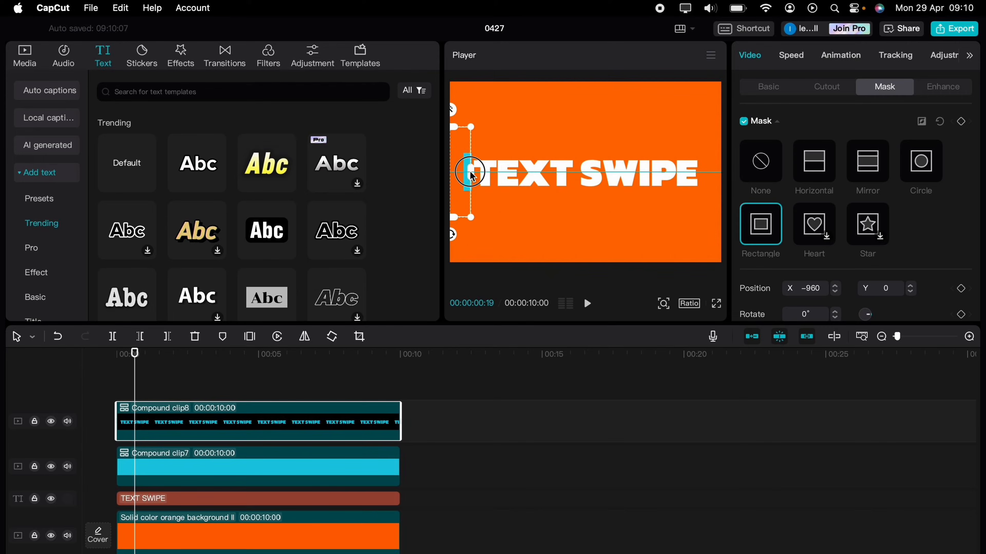
{"action": "left_click_drag", "start_coordinate": [471, 175], "coordinate": [473, 174]}
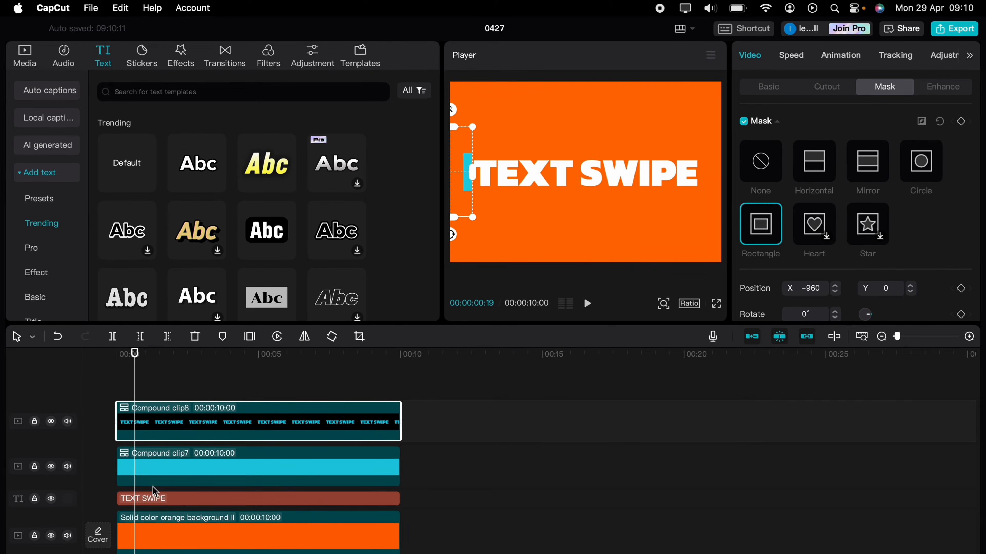
Add a starting mask keyframe to the cyan text compound clip at 00:00:00:26, aligned with the cyan bar's first keyframe
{"action": "left_click", "coordinate": [160, 472]}
{"action": "left_click", "coordinate": [140, 354]}
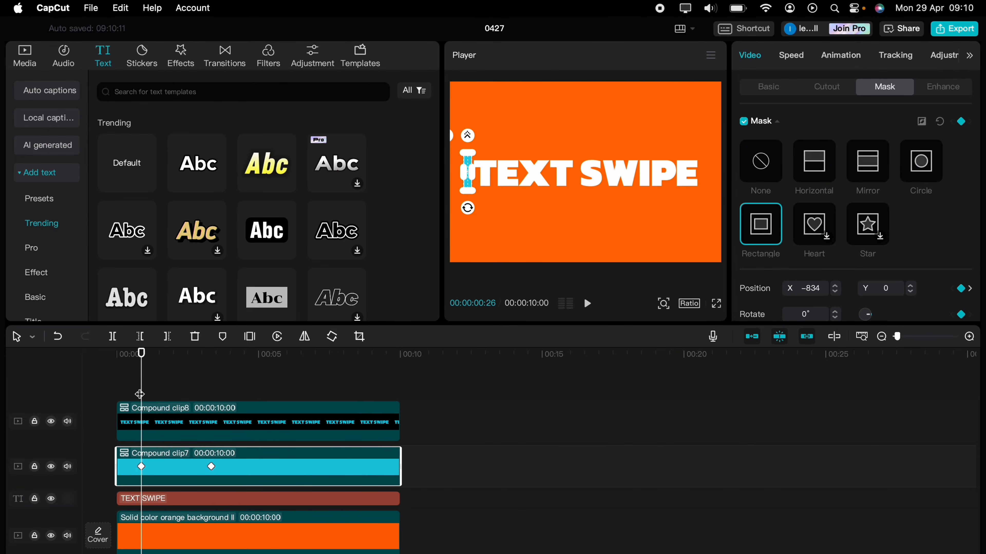
{"action": "left_click", "coordinate": [156, 419]}
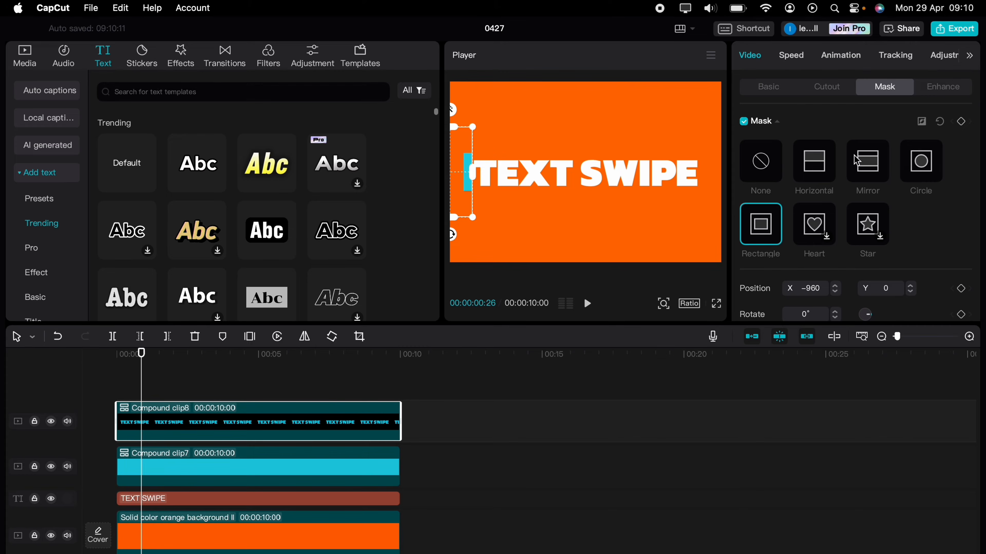
{"action": "left_click", "coordinate": [961, 121]}
At the cyan bar's last keyframe, 00:00:03:10, adjust the cyan text clip's rectangle mask to set its ending keyframe
{"action": "left_click", "coordinate": [198, 469]}
{"action": "left_click_drag", "start_coordinate": [143, 382], "coordinate": [211, 384]}
{"action": "left_click", "coordinate": [180, 413]}
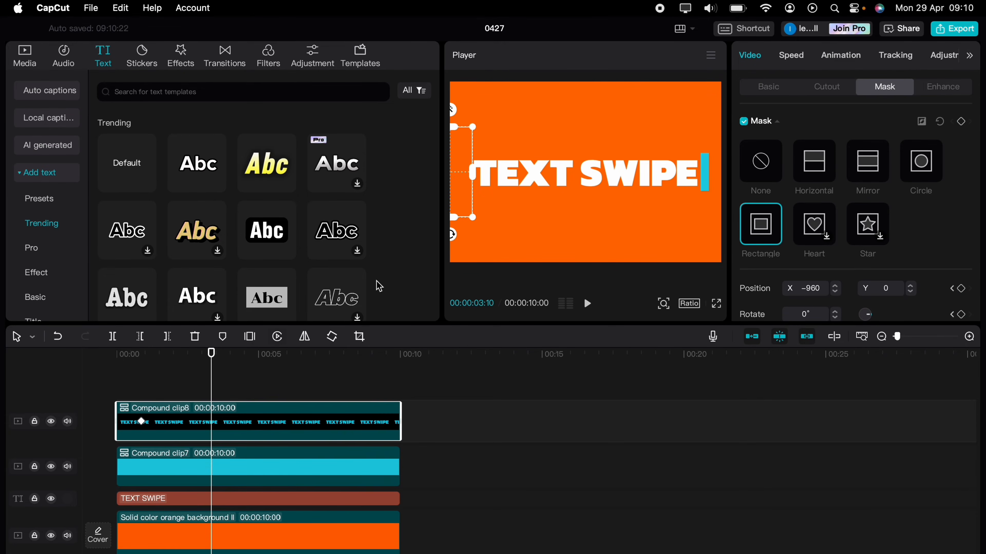
{"action": "mouse_move", "coordinate": [466, 171]}
{"action": "left_mouse_down"}
{"action": "mouse_move", "coordinate": [593, 167]}
{"action": "mouse_move", "coordinate": [462, 172]}
{"action": "left_mouse_up"}
Play the text swipe animation from the start of the timeline
{"action": "left_click_drag", "start_coordinate": [212, 385], "coordinate": [94, 367]}
{"action": "left_click", "coordinate": [164, 379]}
{"action": "key", "text": "space"}
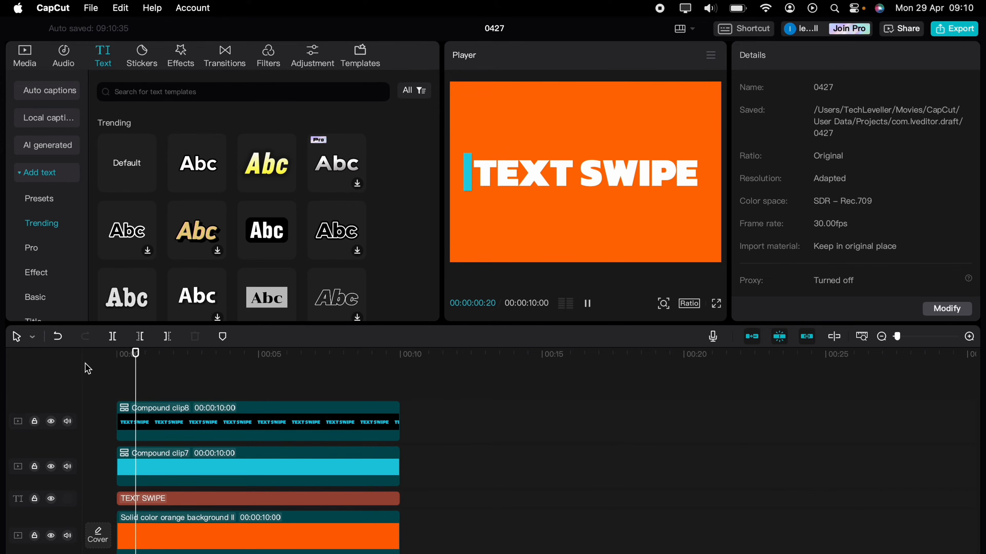
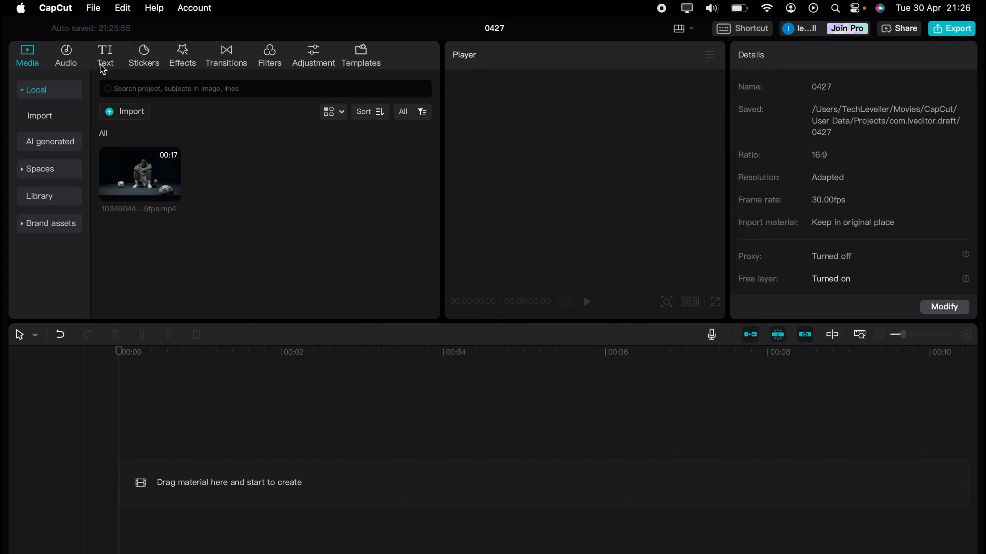
Add a default text clip at the timeline start, set its font to ZY Energy and its text to SOCCER
{"action": "left_click", "coordinate": [104, 62]}
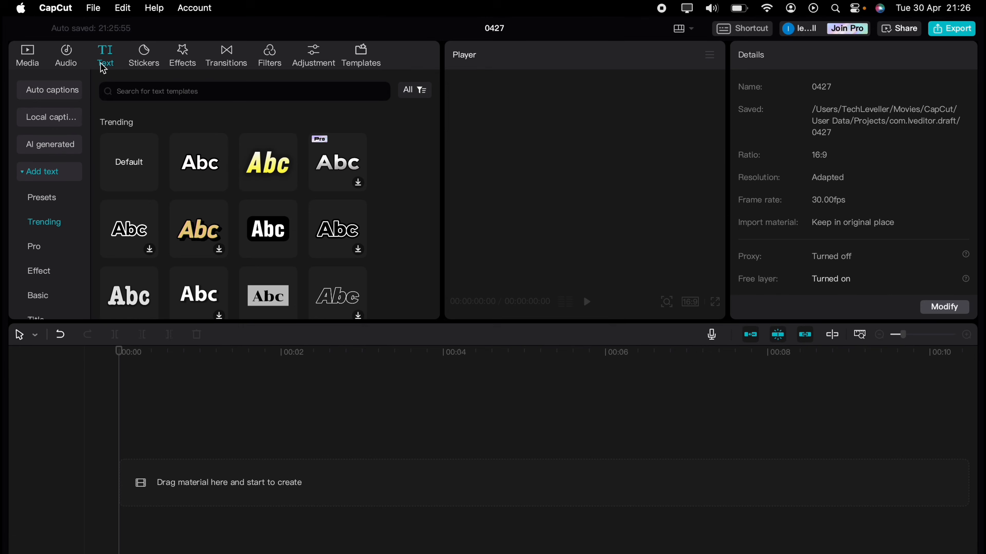
{"action": "left_click_drag", "start_coordinate": [133, 168], "coordinate": [123, 465]}
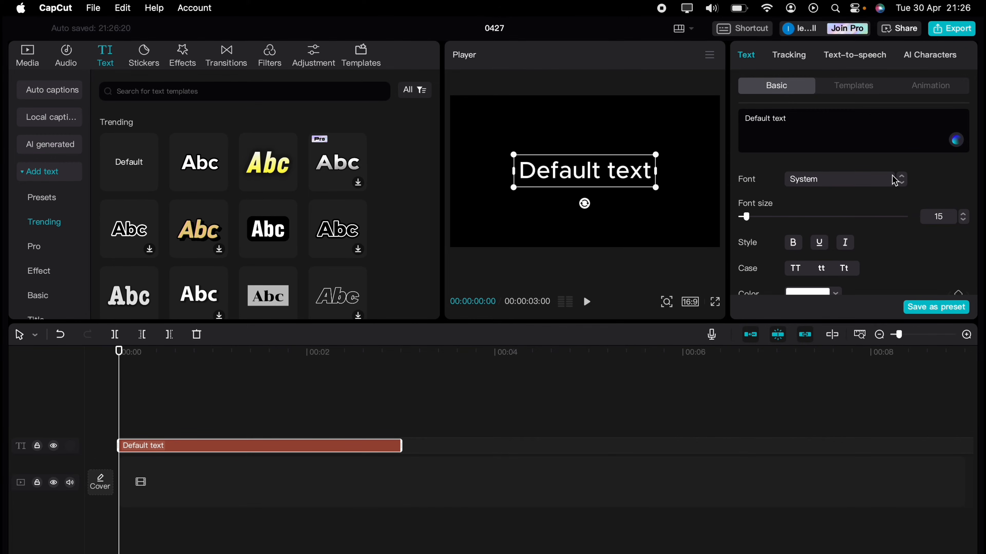
{"action": "left_click", "coordinate": [900, 180]}
{"action": "scroll", "coordinate": [846, 368], "scroll_direction": "down", "scroll_amount": 8}
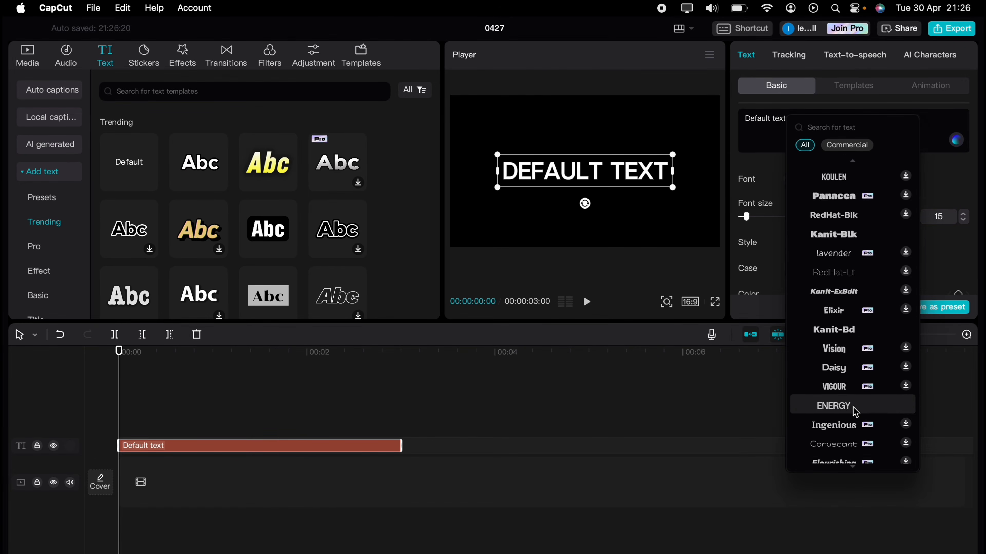
{"action": "left_click", "coordinate": [847, 408]}
{"action": "triple_click", "coordinate": [800, 120]}
{"action": "type", "text": "SOCCER"}
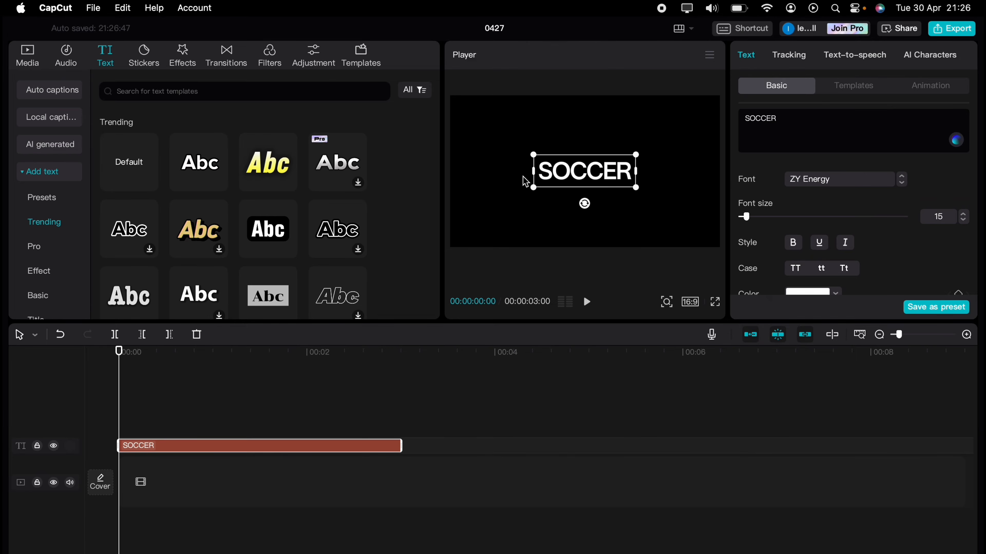
Enlarge the SOCCER text and fit it into the upper-left corner of the video frame
{"action": "left_click_drag", "start_coordinate": [528, 181], "coordinate": [481, 119]}
{"action": "left_click_drag", "start_coordinate": [552, 128], "coordinate": [572, 134]}
{"action": "left_click_drag", "start_coordinate": [490, 114], "coordinate": [507, 114]}
{"action": "left_click_drag", "start_coordinate": [590, 135], "coordinate": [595, 137]}
{"action": "left_click_drag", "start_coordinate": [513, 110], "coordinate": [518, 110]}
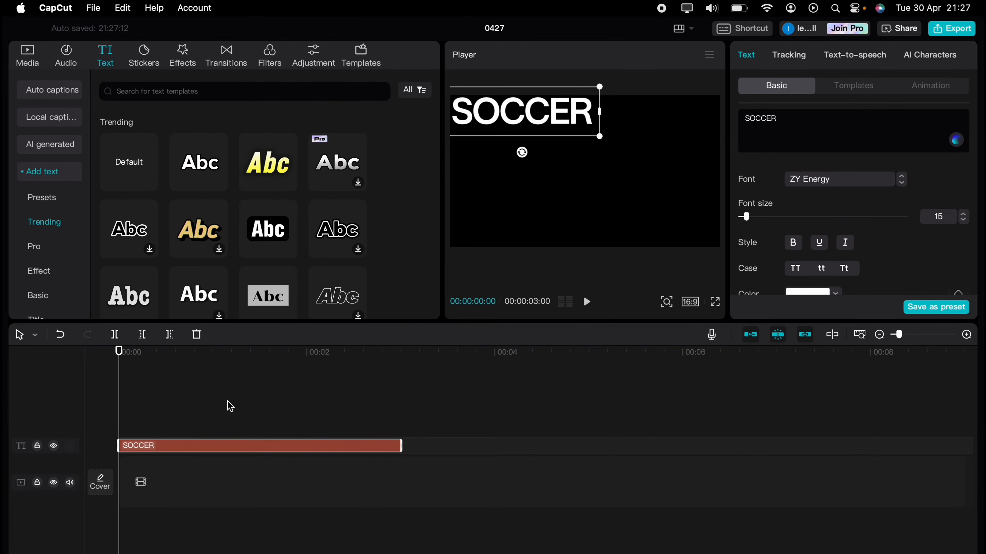
Duplicate the SOCCER text clip, move the copy below it in the frame and change its text to goals
{"action": "key", "text": "super+c"}
{"action": "key", "text": "super+v"}
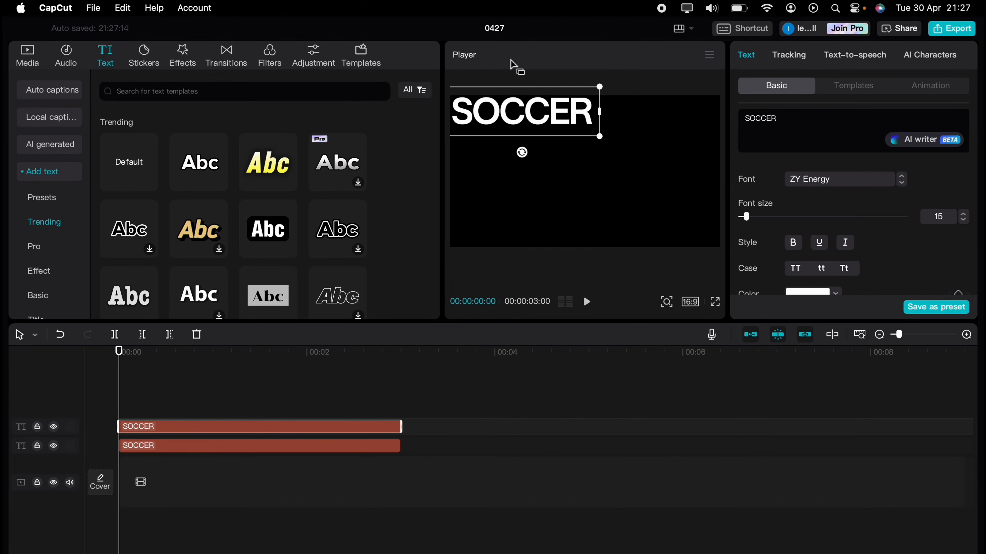
{"action": "left_click_drag", "start_coordinate": [536, 104], "coordinate": [548, 144]}
{"action": "double_click", "coordinate": [790, 113]}
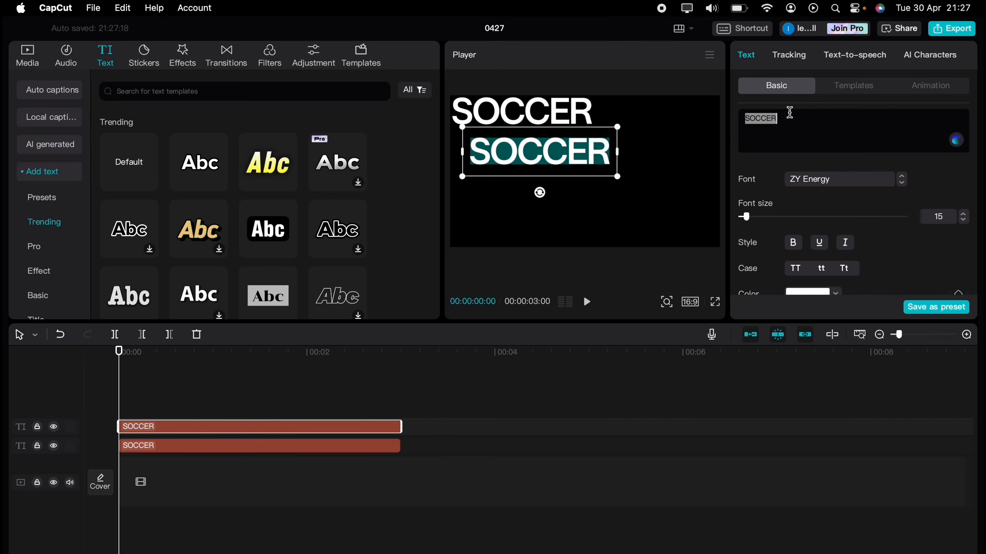
{"action": "type", "text": "goals"}
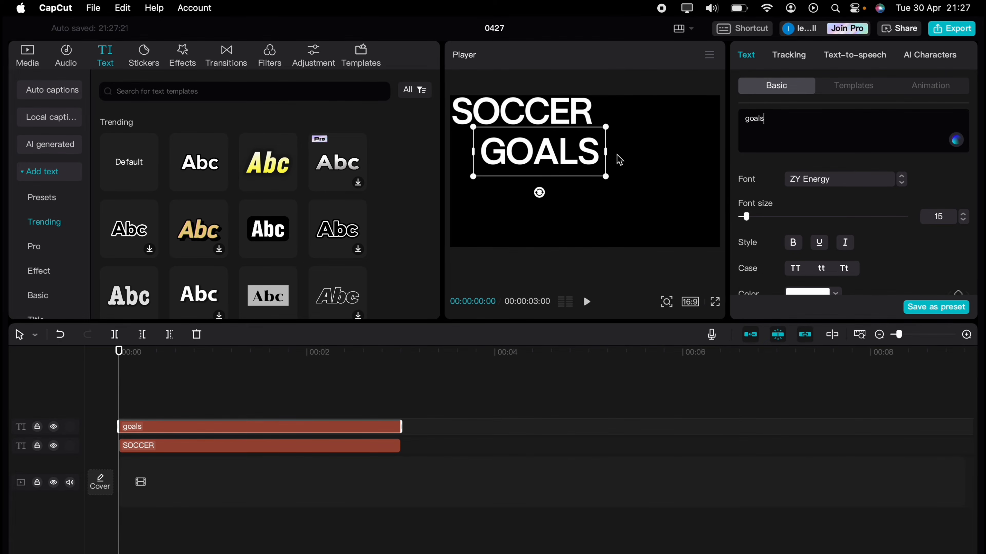
Shrink the goals text and place it directly to the right of SOCCER along the frame's upper edge
{"action": "left_click", "coordinate": [545, 163]}
{"action": "left_click_drag", "start_coordinate": [606, 177], "coordinate": [570, 163]}
{"action": "left_click_drag", "start_coordinate": [539, 154], "coordinate": [626, 126]}
Duplicate the goals text clip, offset the copy to the right and change its text to Hat-Trick
{"action": "key", "text": "super+c"}
{"action": "key", "text": "super+v"}
{"action": "left_click_drag", "start_coordinate": [654, 118], "coordinate": [695, 117]}
{"action": "double_click", "coordinate": [755, 118]}
{"action": "type", "text": "Hat-Trick"}
Duplicate the text clip again, change the copy to JOY and position it at the right end of the row
{"action": "key", "text": "super+c"}
{"action": "key", "text": "super+v"}
{"action": "triple_click", "coordinate": [760, 118]}
{"action": "type", "text": "JOY"}
{"action": "mouse_move", "coordinate": [676, 107]}
{"action": "left_mouse_down"}
{"action": "mouse_move", "coordinate": [666, 97]}
{"action": "mouse_move", "coordinate": [695, 103]}
{"action": "mouse_move", "coordinate": [646, 107]}
{"action": "mouse_move", "coordinate": [673, 97]}
{"action": "left_mouse_up"}
Duplicate a small text clip and change the copy's text to Team Work
{"action": "scroll", "coordinate": [854, 233], "scroll_direction": "down", "scroll_amount": 10}
{"action": "left_click", "coordinate": [241, 444]}
{"action": "key", "text": "super+c"}
{"action": "key", "text": "super+v"}
{"action": "double_click", "coordinate": [757, 118]}
{"action": "type", "text": "Team Work"}
Adjust the Team Work text's size and position so it sits directly above JOY
{"action": "left_click", "coordinate": [963, 220]}
{"action": "scroll", "coordinate": [854, 233], "scroll_direction": "down", "scroll_amount": 10}
{"action": "left_click", "coordinate": [119, 351]}
{"action": "left_click", "coordinate": [841, 261]}
Duplicate the Team Work text clip and change the copy's text to Tackle
{"action": "key", "text": "super+c"}
{"action": "key", "text": "super+v"}
{"action": "triple_click", "coordinate": [799, 117]}
{"action": "type", "text": "Tackle"}
Scale the Tackle text to about 73% and fit it between GOALS and TEAM WORK above HAT-TRICK
{"action": "scroll", "coordinate": [858, 249], "scroll_direction": "down", "scroll_amount": 10}
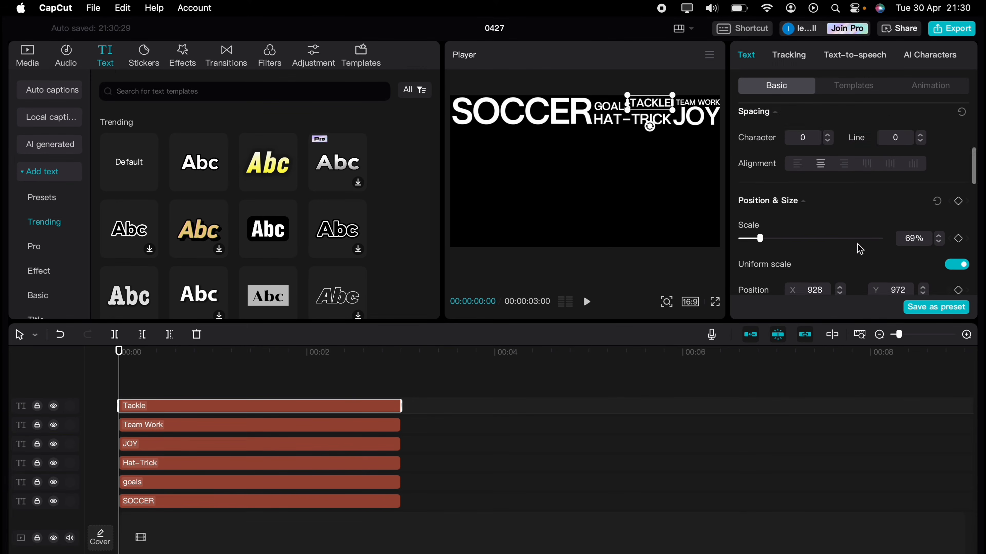
{"action": "scroll", "coordinate": [858, 249], "scroll_direction": "down", "scroll_amount": 2}
{"action": "left_click", "coordinate": [939, 207]}
{"action": "left_click", "coordinate": [940, 207]}
{"action": "left_click", "coordinate": [840, 259]}
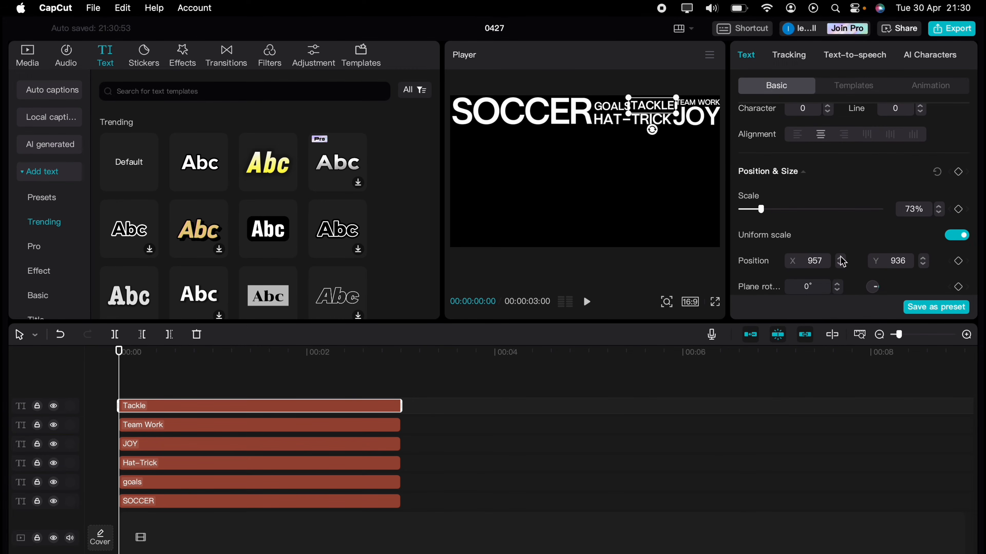
{"action": "left_click", "coordinate": [453, 438]}
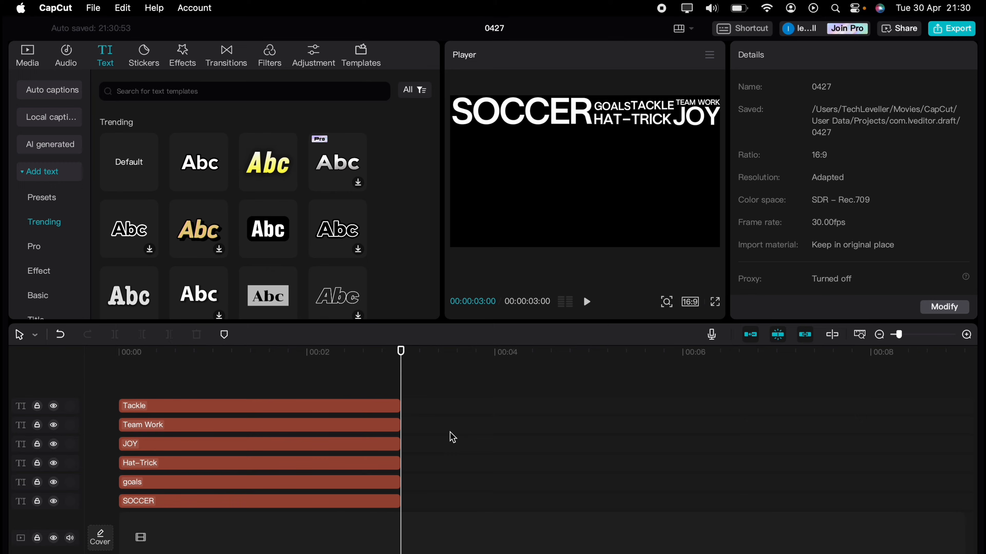
Combine all six text clips into one compound clip
{"action": "left_click_drag", "start_coordinate": [441, 393], "coordinate": [256, 549]}
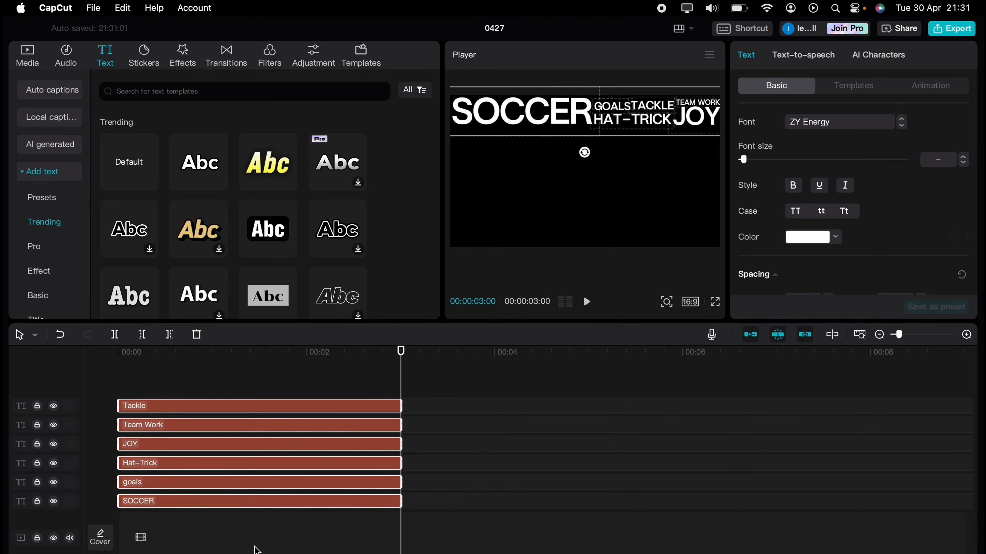
{"action": "left_click", "coordinate": [285, 433]}
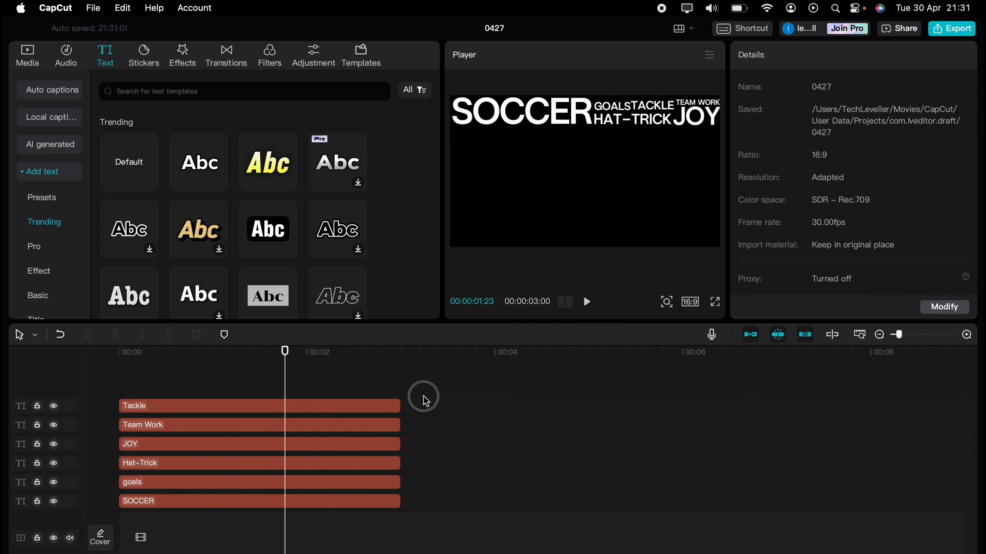
{"action": "left_click_drag", "start_coordinate": [422, 396], "coordinate": [311, 527]}
{"action": "right_click", "coordinate": [315, 442]}
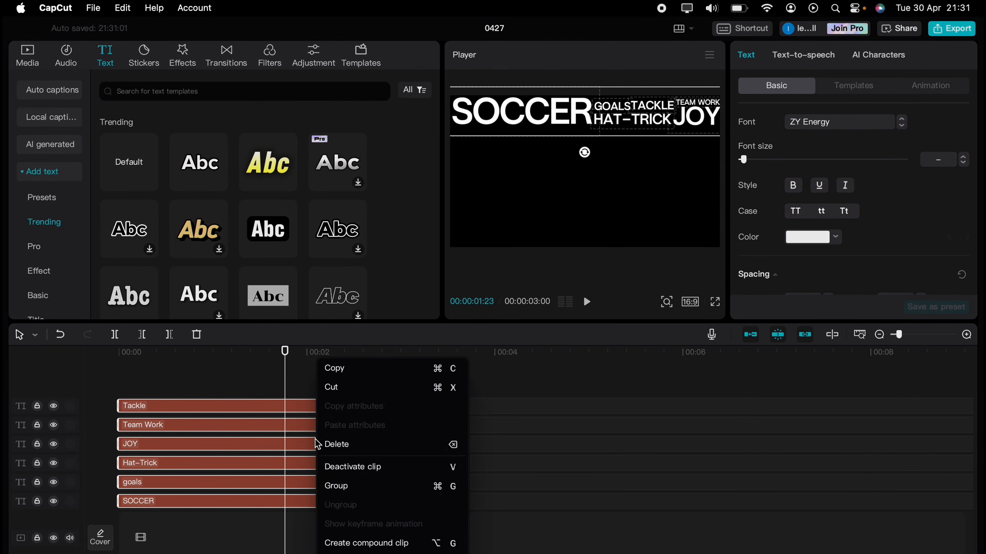
{"action": "left_click", "coordinate": [351, 543]}
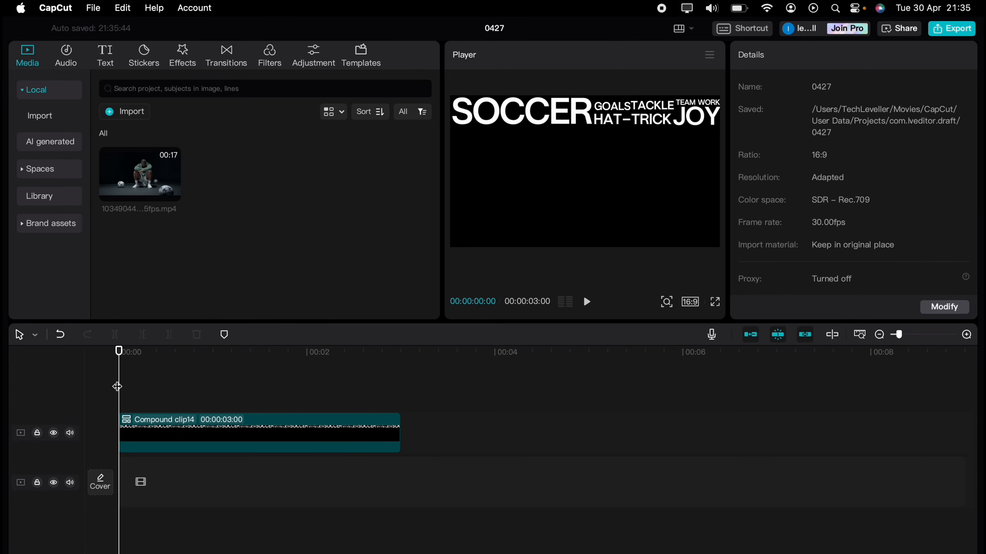
Duplicate the word-row compound clip and fit scaled-down copies into a second row beneath the first
{"action": "key", "text": "ctrl+v"}
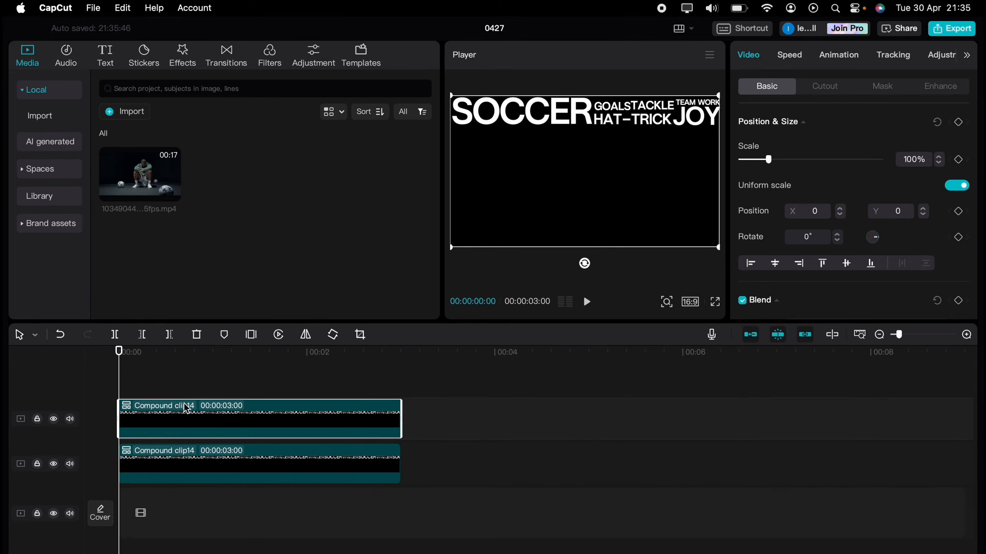
{"action": "left_click", "coordinate": [569, 121]}
{"action": "left_click_drag", "start_coordinate": [579, 165], "coordinate": [639, 192]}
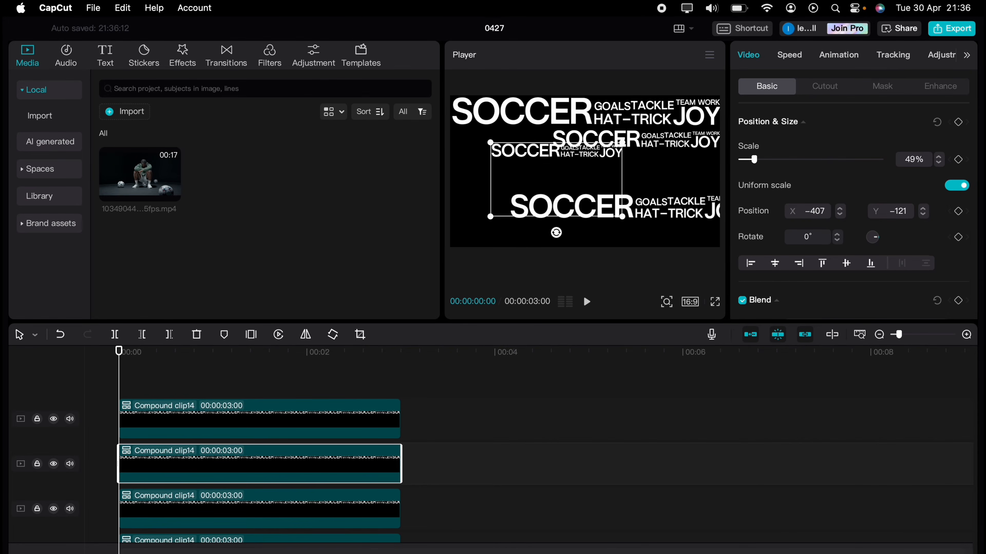
{"action": "left_click_drag", "start_coordinate": [622, 216], "coordinate": [608, 208]}
{"action": "left_click_drag", "start_coordinate": [586, 171], "coordinate": [530, 147]}
Duplicate the second row's larger copy and fit it at about 62% scale at the left of a third row
{"action": "left_click", "coordinate": [609, 141]}
{"action": "left_click_drag", "start_coordinate": [610, 143], "coordinate": [508, 161]}
{"action": "key", "text": "super+c"}
{"action": "key", "text": "super+v"}
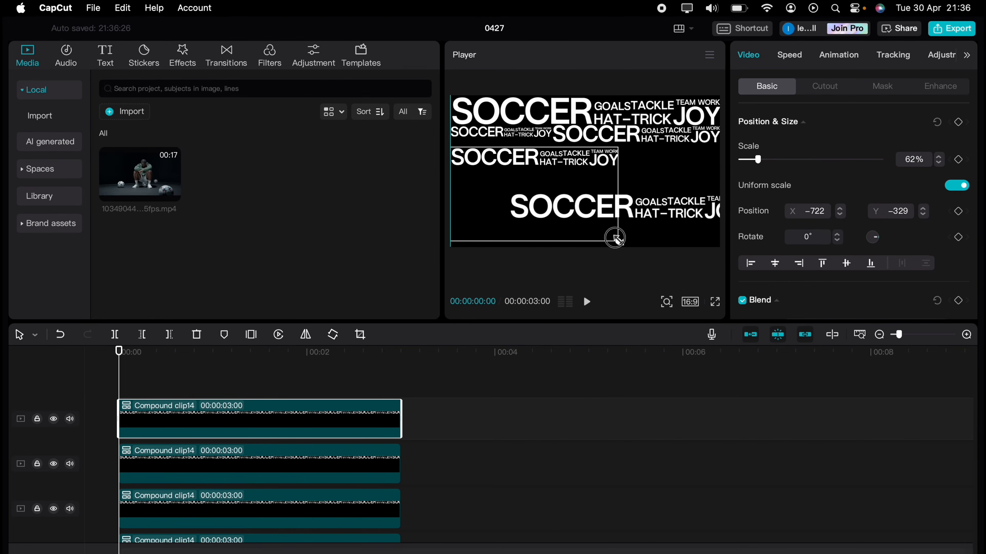
{"action": "left_click_drag", "start_coordinate": [615, 238], "coordinate": [586, 223]}
Paste another copy of the word row, move it to the right end of the third row and resize it to fit
{"action": "left_click", "coordinate": [594, 138]}
{"action": "key", "text": "super+v"}
{"action": "left_click_drag", "start_coordinate": [594, 139], "coordinate": [492, 155]}
{"action": "left_click_drag", "start_coordinate": [559, 186], "coordinate": [699, 169]}
{"action": "left_click_drag", "start_coordinate": [620, 208], "coordinate": [604, 221]}
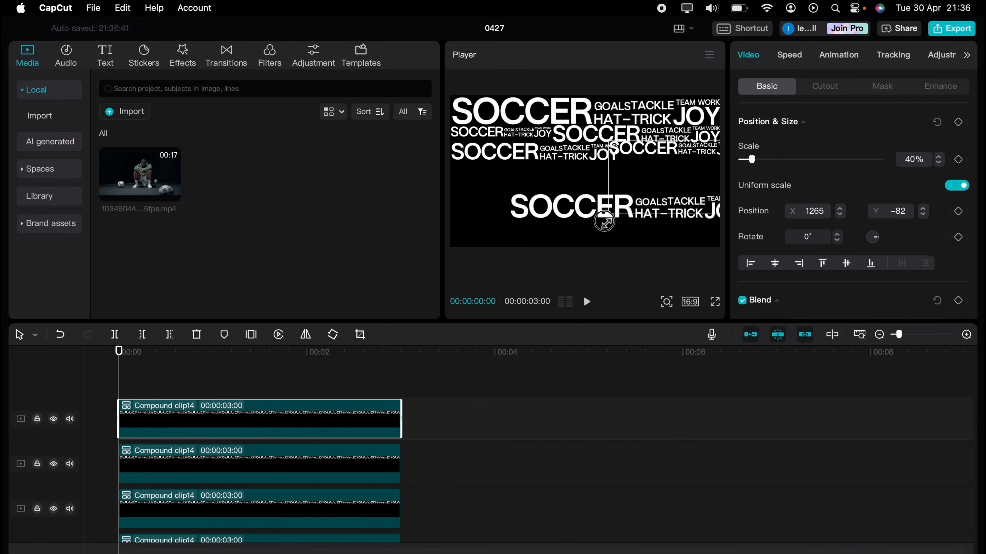
Place a smaller copy of the word row at the left of a fourth row and paste another copy
{"action": "left_click_drag", "start_coordinate": [639, 171], "coordinate": [497, 191]}
{"action": "key", "text": "super+c"}
{"action": "key", "text": "super+v"}
{"action": "left_click_drag", "start_coordinate": [581, 235], "coordinate": [568, 228]}
{"action": "left_click_drag", "start_coordinate": [514, 183], "coordinate": [621, 175]}
Paste a further copy, enlarge it and fit it into the right side of the fourth row
{"action": "key", "text": "super+v"}
{"action": "left_click_drag", "start_coordinate": [666, 222], "coordinate": [704, 242]}
{"action": "left_click_drag", "start_coordinate": [588, 158], "coordinate": [624, 177]}
Move the large lower copy of the word row down to the bottom edge of the frame
{"action": "left_click", "coordinate": [543, 229]}
{"action": "scroll", "coordinate": [299, 500], "scroll_direction": "down", "scroll_amount": 3}
{"action": "left_click", "coordinate": [300, 499]}
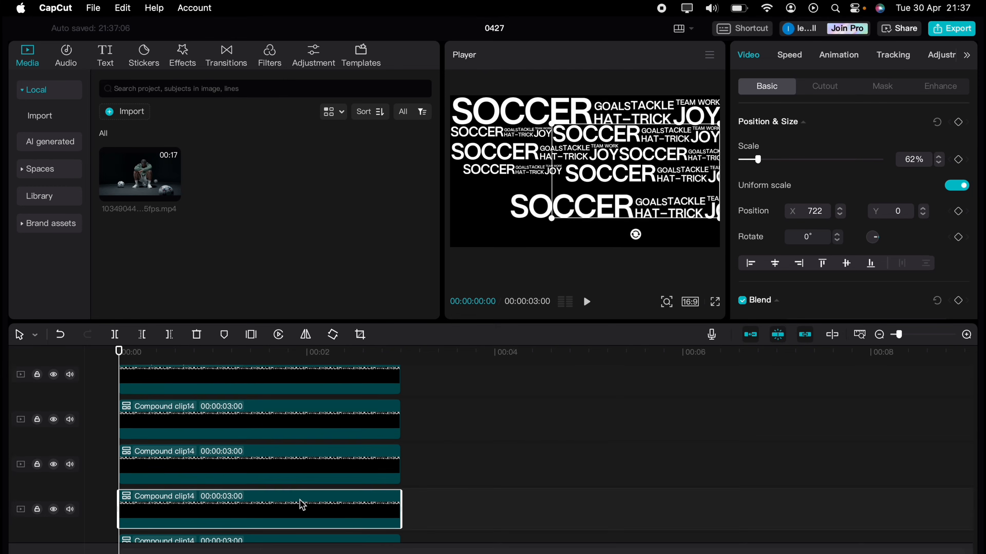
{"action": "scroll", "coordinate": [300, 473], "scroll_direction": "down", "scroll_amount": 4}
{"action": "left_click", "coordinate": [299, 445]}
{"action": "left_click_drag", "start_coordinate": [566, 221], "coordinate": [542, 245]}
{"action": "key", "text": "super+v"}
{"action": "left_click_drag", "start_coordinate": [606, 203], "coordinate": [491, 222]}
{"action": "key", "text": "super+z"}
Duplicate the word row and enlarge the copy to fill the right side between the fourth row and the bottom row
{"action": "key", "text": "super+c"}
{"action": "key", "text": "super+v"}
{"action": "left_click_drag", "start_coordinate": [625, 182], "coordinate": [599, 196]}
{"action": "mouse_move", "coordinate": [553, 208]}
{"action": "left_mouse_down"}
{"action": "mouse_move", "coordinate": [518, 189]}
{"action": "mouse_move", "coordinate": [570, 205]}
{"action": "left_mouse_up"}
{"action": "left_click_drag", "start_coordinate": [617, 264], "coordinate": [662, 288]}
{"action": "left_click_drag", "start_coordinate": [541, 196], "coordinate": [447, 194]}
{"action": "key", "text": "super+z"}
Paste another copy of the word row, shrink it and fit it below the fourth row at the left edge
{"action": "mouse_move", "coordinate": [566, 175]}
{"action": "left_mouse_down"}
{"action": "mouse_move", "coordinate": [524, 190]}
{"action": "mouse_move", "coordinate": [732, 204]}
{"action": "mouse_move", "coordinate": [546, 178]}
{"action": "left_mouse_up"}
{"action": "key", "text": "super+c"}
{"action": "key", "text": "super+v"}
{"action": "left_click_drag", "start_coordinate": [579, 196], "coordinate": [546, 173]}
{"action": "left_click_drag", "start_coordinate": [581, 189], "coordinate": [469, 206]}
Duplicate that left-edge copy and move the duplicate down and further left into the gap beneath it
{"action": "key", "text": "super+c"}
{"action": "key", "text": "super+v"}
{"action": "left_click_drag", "start_coordinate": [462, 195], "coordinate": [407, 227]}
Add a final word-row copy and position it so its end fills the gap left of the bottom row's SOCCER
{"action": "key", "text": "super+c"}
{"action": "key", "text": "super+v"}
{"action": "left_click_drag", "start_coordinate": [481, 220], "coordinate": [490, 214]}
{"action": "left_click_drag", "start_coordinate": [455, 226], "coordinate": [494, 210]}
{"action": "left_click_drag", "start_coordinate": [477, 219], "coordinate": [468, 227]}
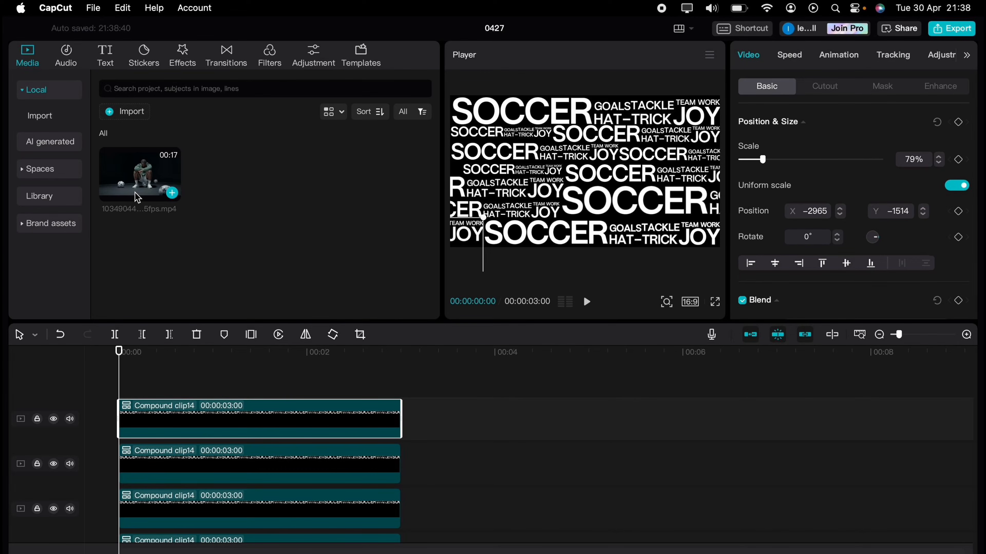
Add the 10349044 video above the text clips at 00:00:00:00 and scale it to 136% to fill the frame
{"action": "left_click_drag", "start_coordinate": [135, 181], "coordinate": [125, 378]}
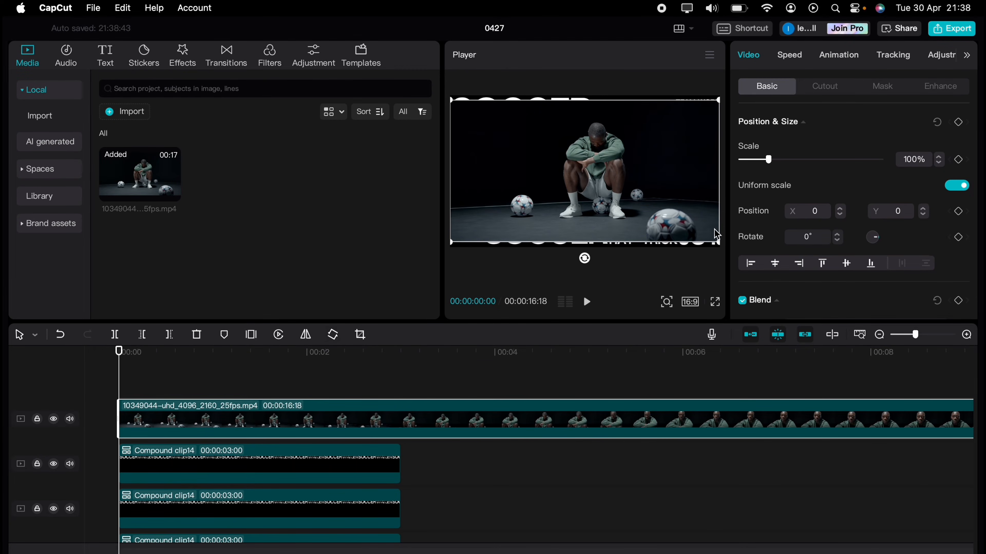
Cut off the part of the video before 00:00:04:04 and move the remaining clip to the start of the timeline
{"action": "left_click_drag", "start_coordinate": [272, 374], "coordinate": [507, 395]}
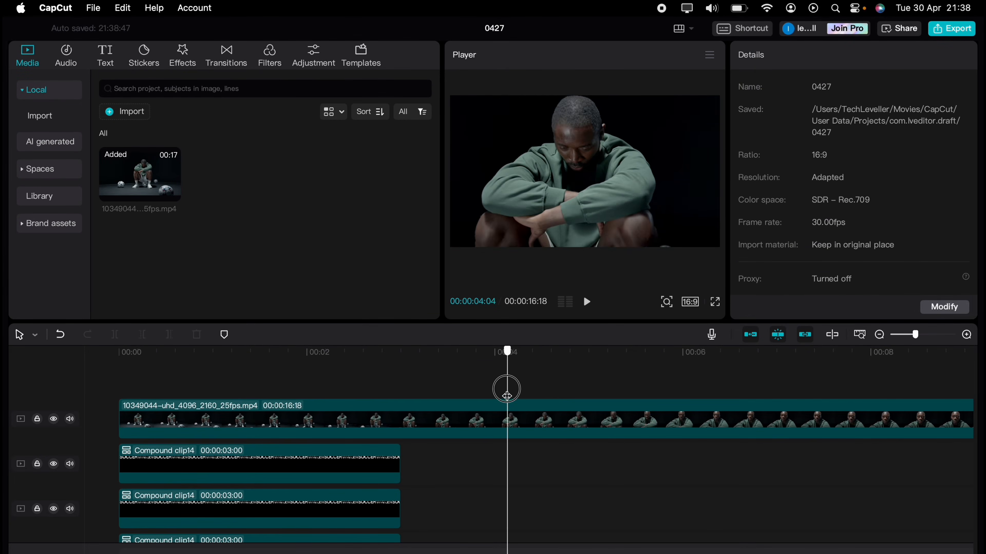
{"action": "left_click", "coordinate": [507, 430]}
{"action": "key", "text": "super+b"}
{"action": "left_click", "coordinate": [472, 430]}
{"action": "key", "text": "Delete"}
{"action": "left_click_drag", "start_coordinate": [531, 431], "coordinate": [142, 431]}
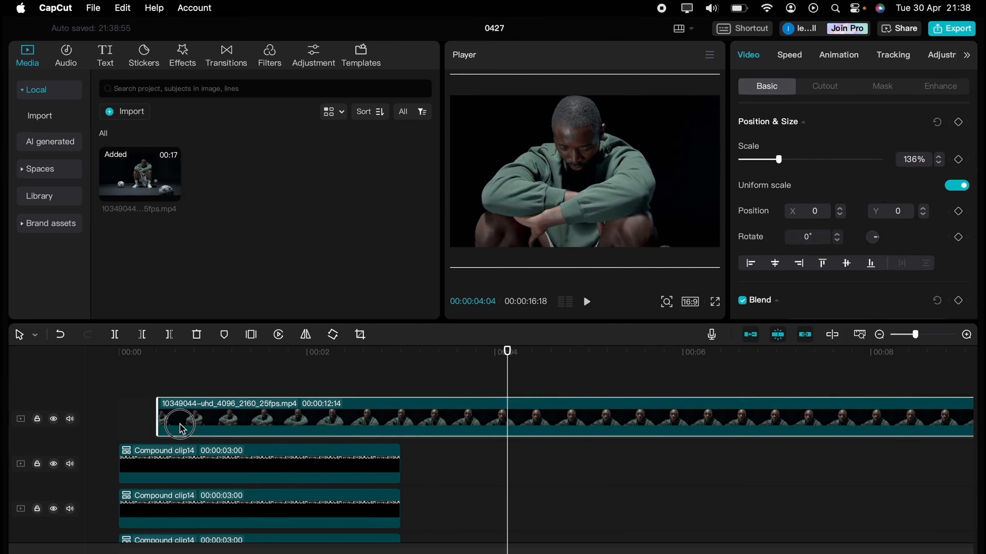
{"action": "left_click", "coordinate": [121, 394]}
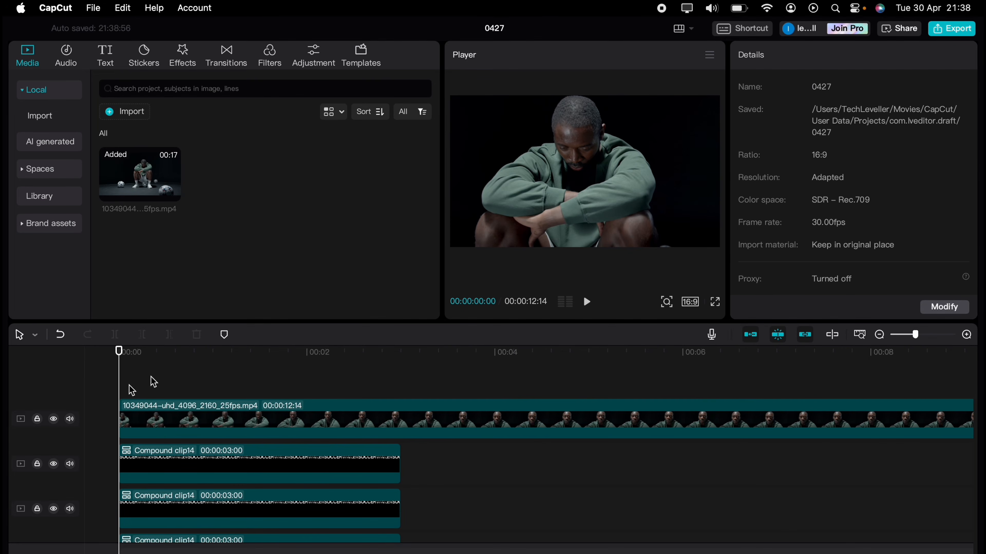
Set the video clip's blend mode to Multiply and play the result from the start
{"action": "left_click", "coordinate": [427, 415]}
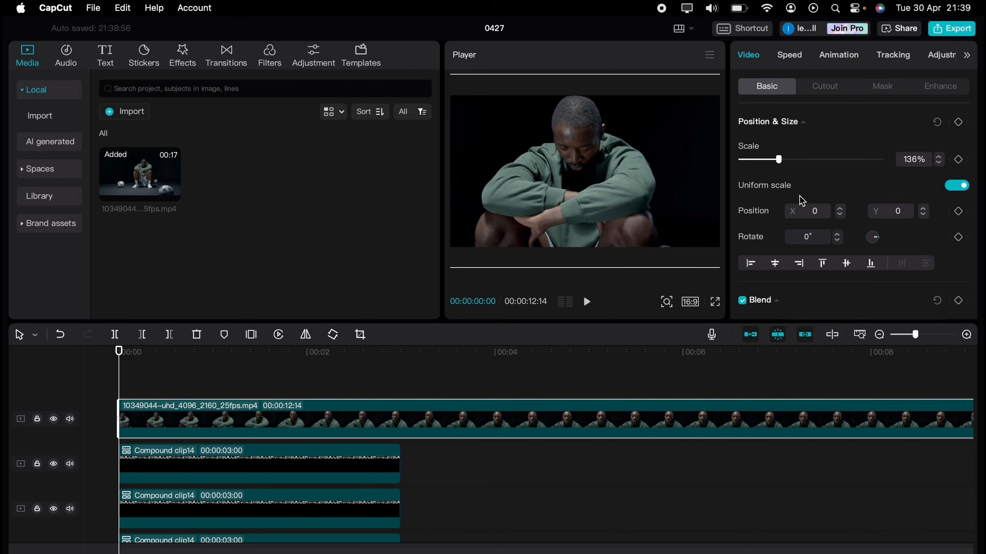
{"action": "scroll", "coordinate": [802, 206], "scroll_direction": "down", "scroll_amount": 5}
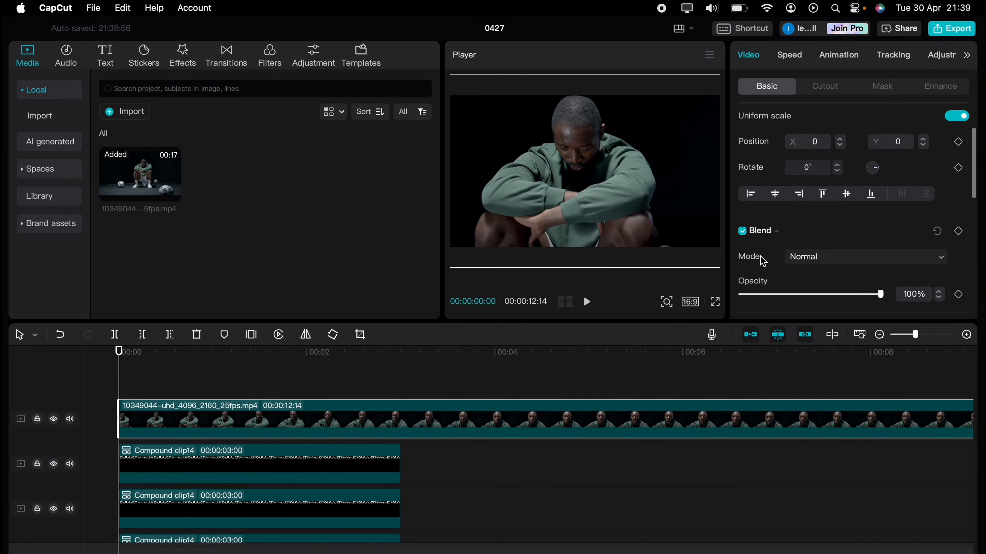
{"action": "left_click", "coordinate": [815, 215]}
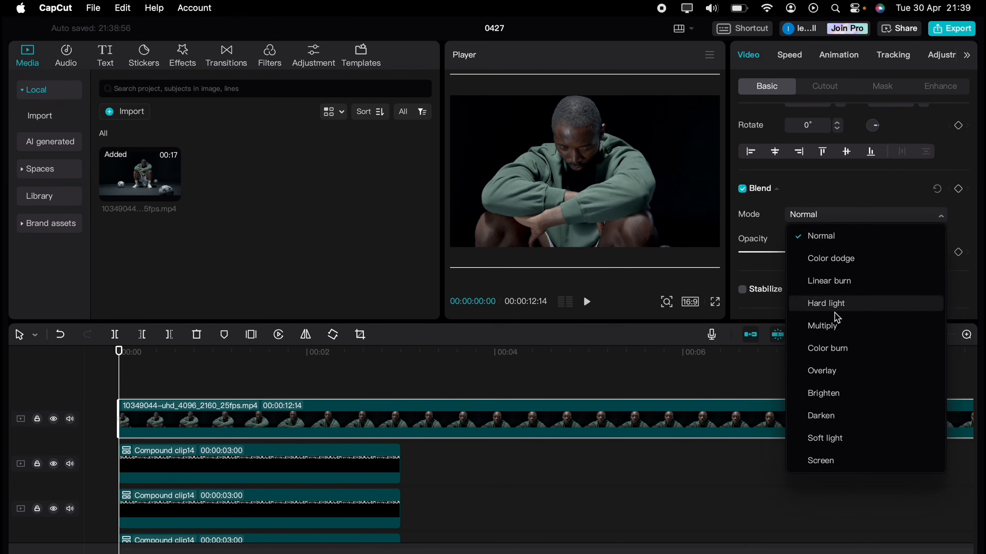
{"action": "left_click", "coordinate": [837, 327]}
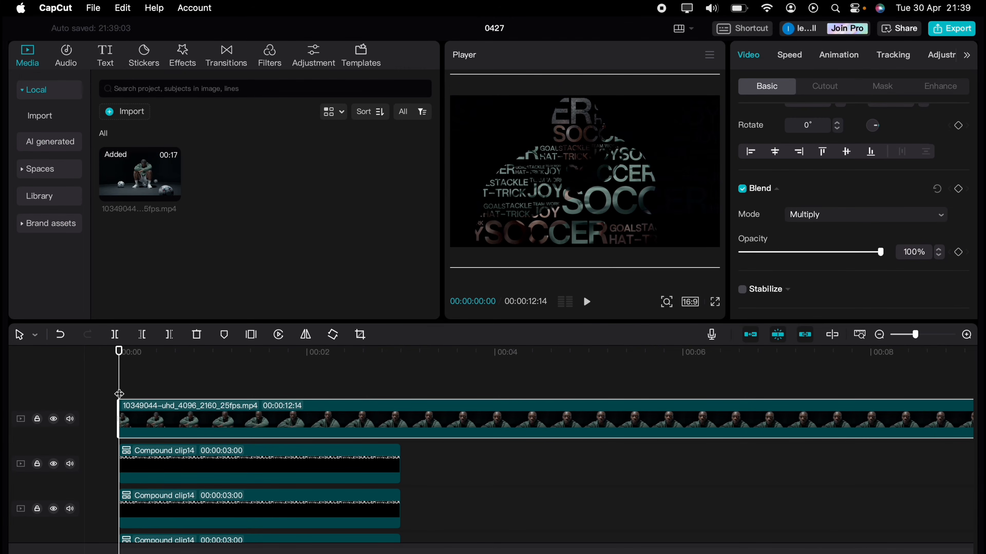
{"action": "key", "text": "space"}
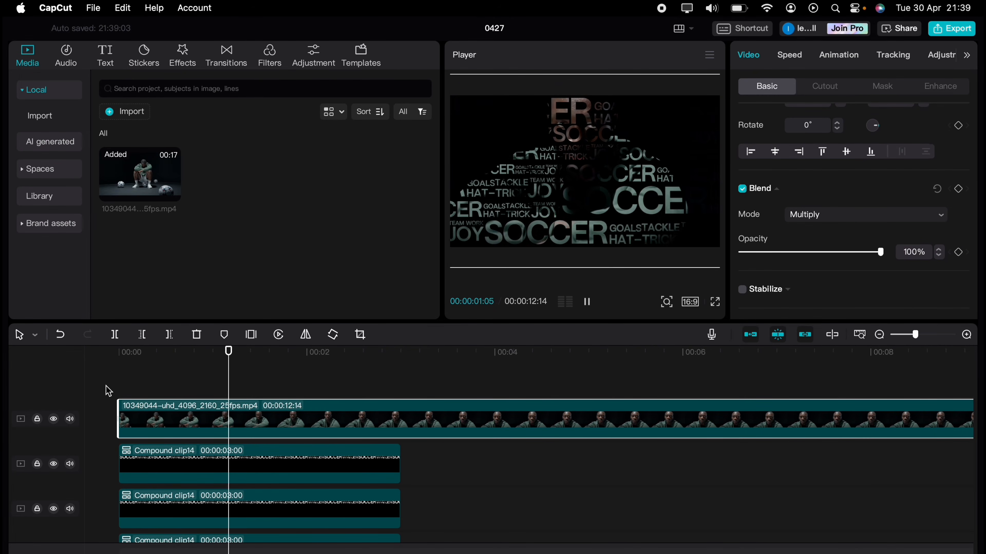
Preview the Multiply text portrait past the end of the word clips and return the playhead to the start
{"action": "key", "text": "space"}
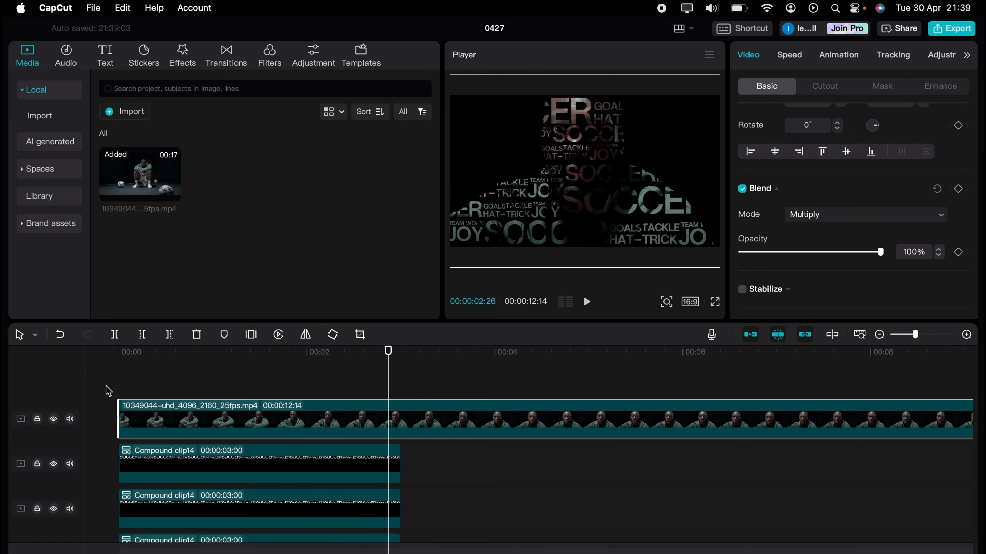
{"action": "key", "text": "space"}
{"action": "key", "text": "space"}
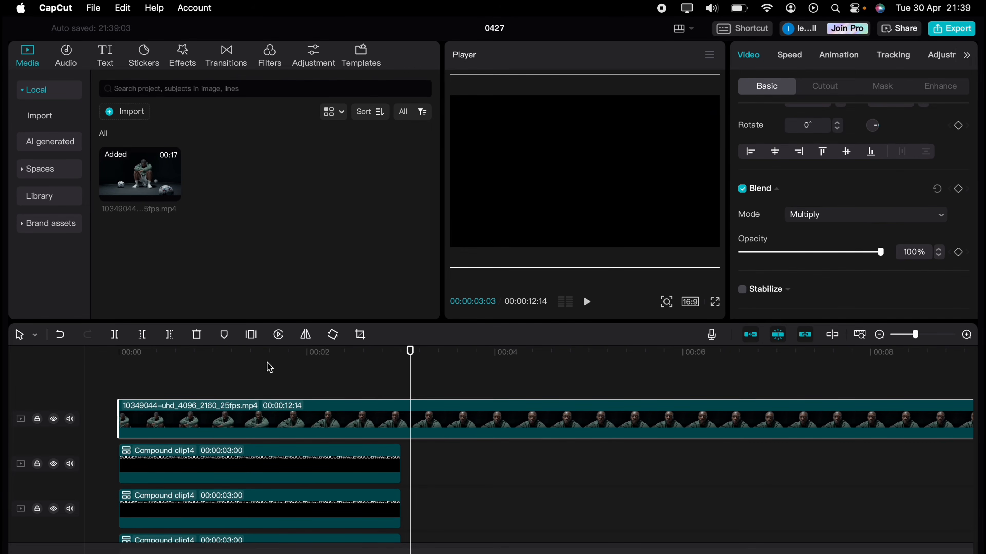
{"action": "left_click_drag", "start_coordinate": [210, 359], "coordinate": [97, 361]}
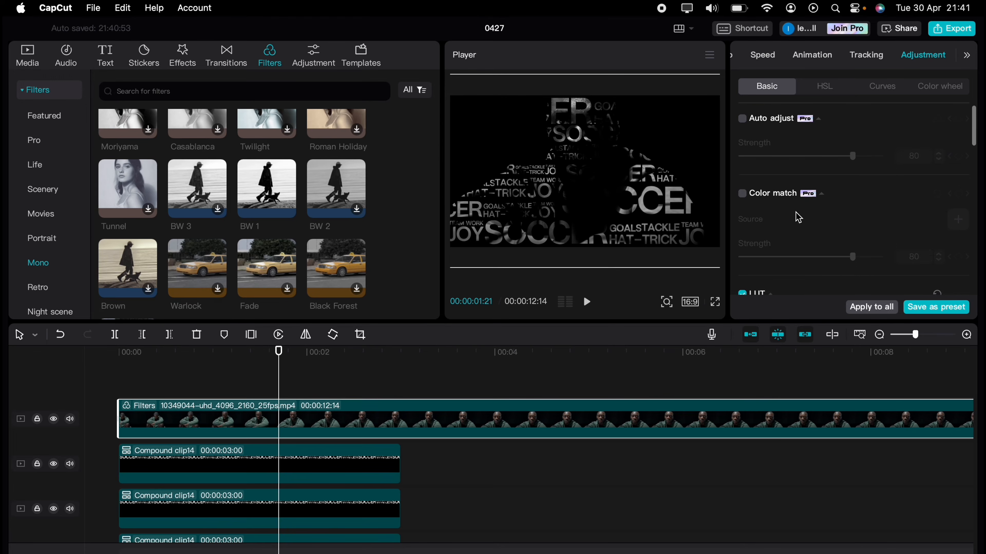
Set the soccer video clip's Whites adjustment to 11 and scrub back to the start of the timeline
{"action": "scroll", "coordinate": [796, 218], "scroll_direction": "down", "scroll_amount": 5}
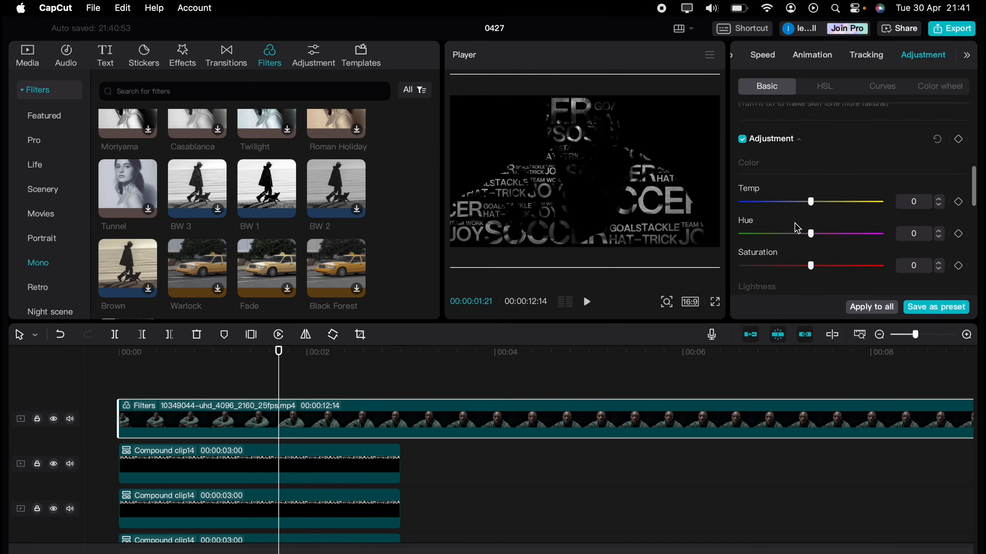
{"action": "scroll", "coordinate": [798, 229], "scroll_direction": "down", "scroll_amount": 2}
{"action": "scroll", "coordinate": [809, 233], "scroll_direction": "down", "scroll_amount": 3}
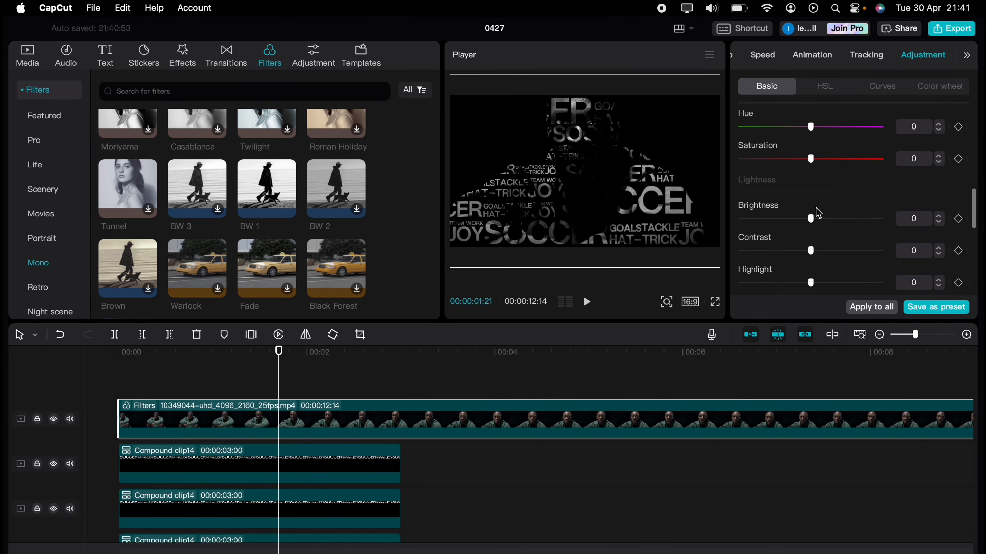
{"action": "mouse_move", "coordinate": [810, 219]}
{"action": "left_mouse_down"}
{"action": "mouse_move", "coordinate": [831, 223]}
{"action": "mouse_move", "coordinate": [796, 254]}
{"action": "mouse_move", "coordinate": [825, 254]}
{"action": "mouse_move", "coordinate": [812, 260]}
{"action": "mouse_move", "coordinate": [830, 243]}
{"action": "mouse_move", "coordinate": [811, 241]}
{"action": "mouse_move", "coordinate": [812, 221]}
{"action": "mouse_move", "coordinate": [824, 228]}
{"action": "left_mouse_up"}
{"action": "scroll", "coordinate": [812, 258], "scroll_direction": "down", "scroll_amount": 3}
{"action": "scroll", "coordinate": [809, 259], "scroll_direction": "down", "scroll_amount": 3}
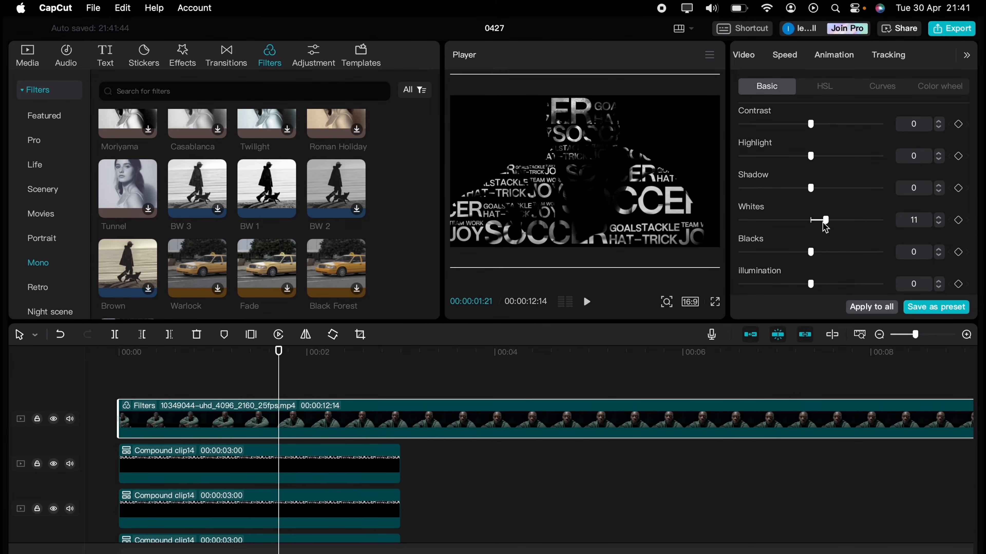
{"action": "left_click_drag", "start_coordinate": [283, 374], "coordinate": [111, 365]}
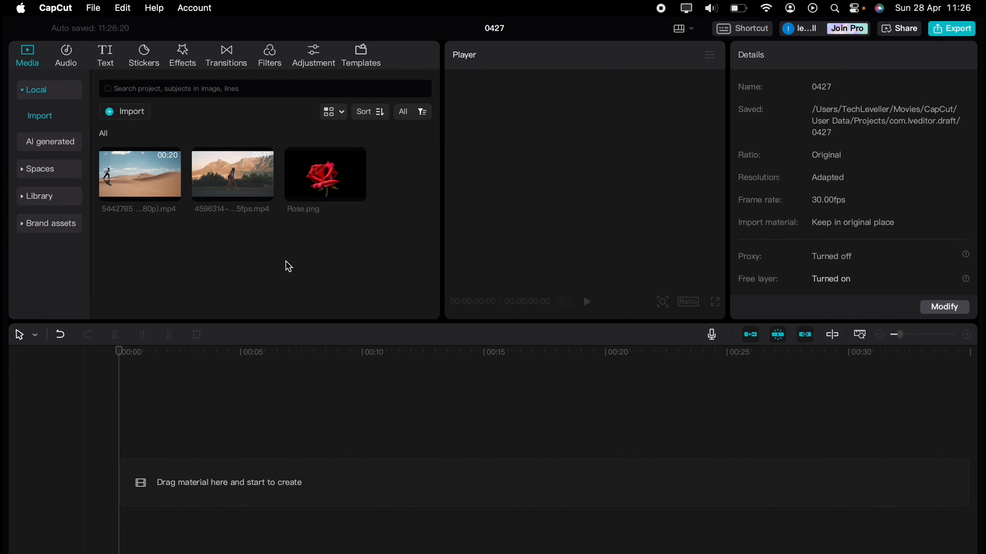
Add Rose.png to the start of the timeline and place a default text clip above it, extended to the image's full length
{"action": "left_click_drag", "start_coordinate": [314, 186], "coordinate": [183, 446]}
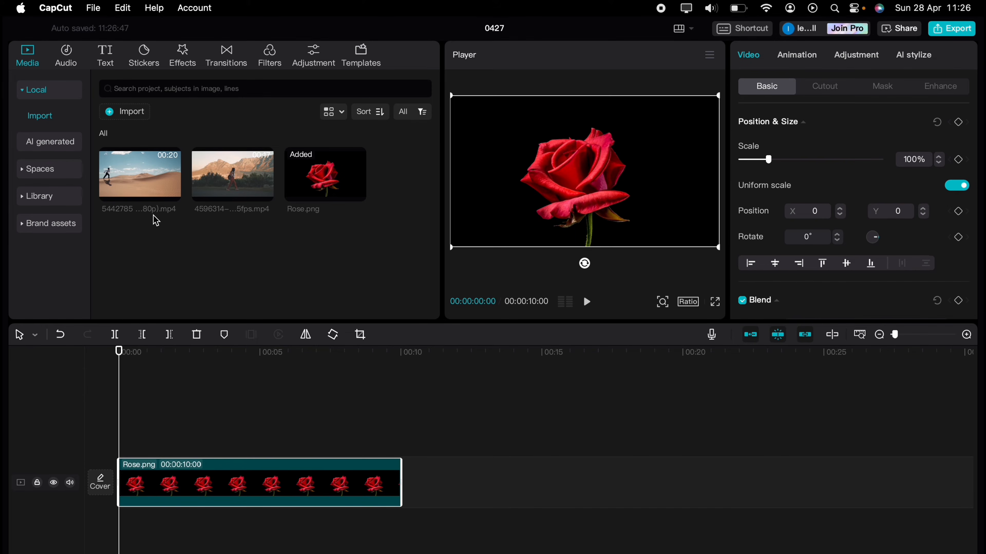
{"action": "left_click", "coordinate": [110, 63]}
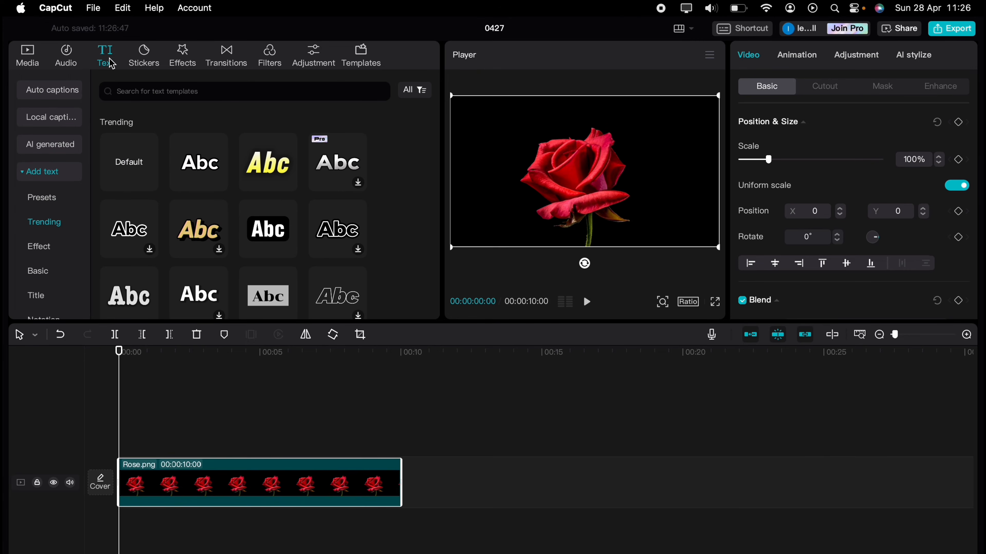
{"action": "left_click", "coordinate": [129, 166]}
{"action": "left_click_drag", "start_coordinate": [130, 167], "coordinate": [124, 429]}
{"action": "left_click_drag", "start_coordinate": [193, 451], "coordinate": [397, 449]}
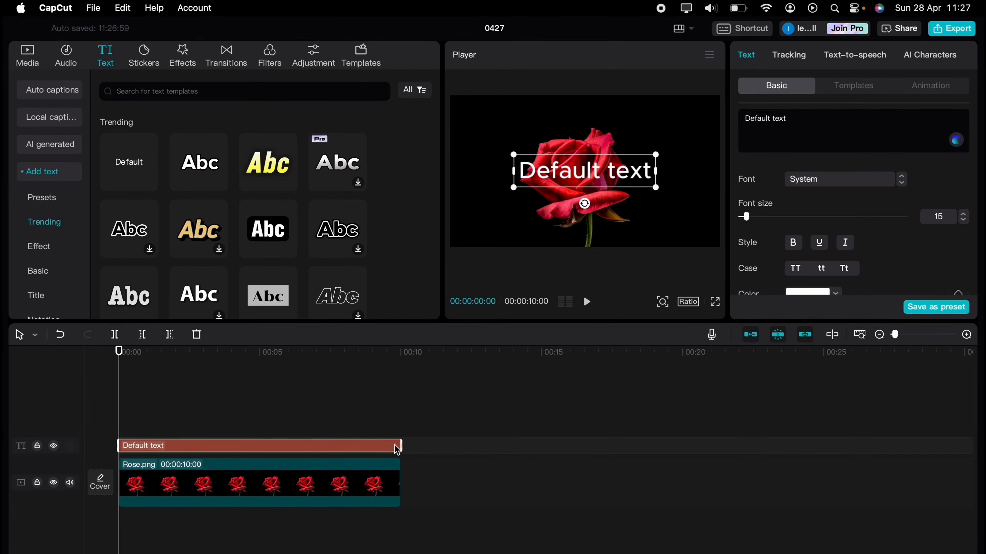
Change the text to Valentines in Comic Sans MS, size 8, and enlarge it across most of the frame
{"action": "triple_click", "coordinate": [792, 128]}
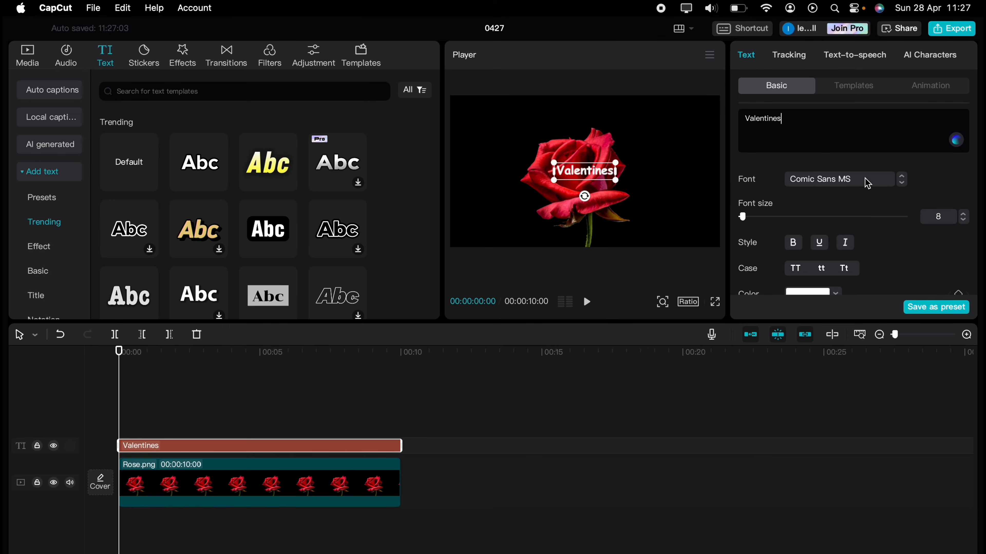
{"action": "left_click", "coordinate": [901, 176]}
{"action": "left_click", "coordinate": [900, 182]}
{"action": "left_click_drag", "start_coordinate": [615, 163], "coordinate": [713, 110]}
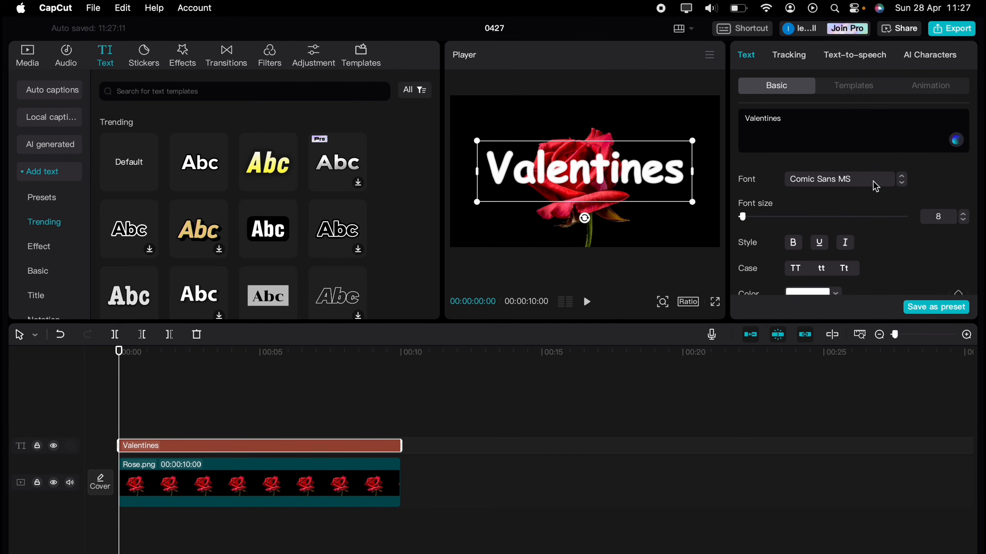
Try the Bodoni Ornaments font on the Valentines text and return it to Comic Sans MS
{"action": "left_click", "coordinate": [848, 288]}
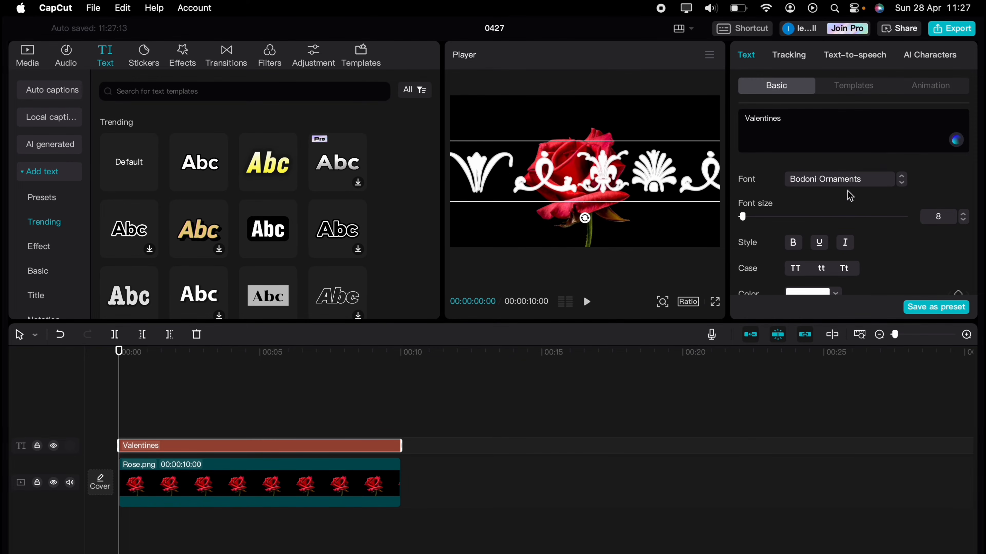
{"action": "left_click", "coordinate": [850, 182]}
{"action": "scroll", "coordinate": [850, 411], "scroll_direction": "down", "scroll_amount": 2}
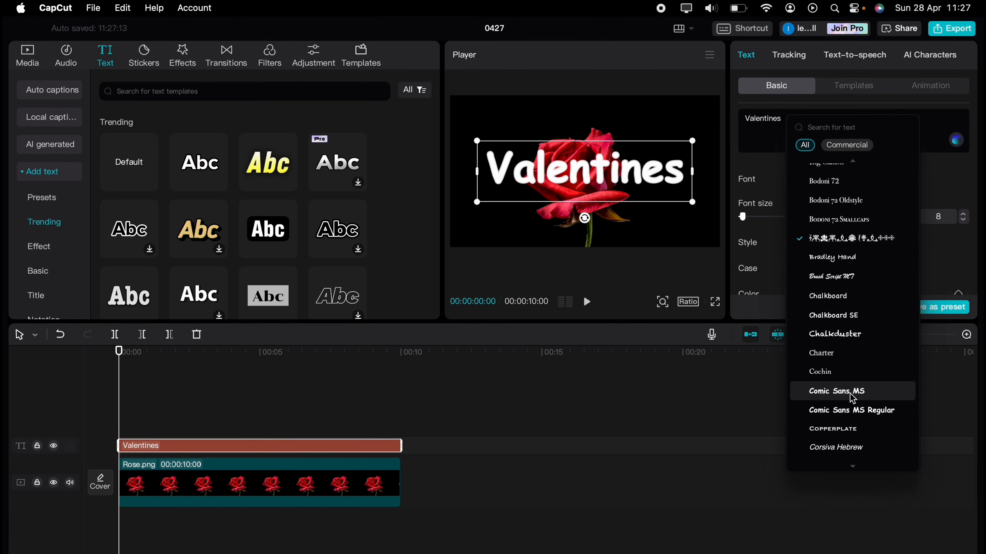
{"action": "left_click", "coordinate": [852, 398]}
Enlarge the Valentines text to span the full width of the frame, keeping it centred over the rose
{"action": "left_click_drag", "start_coordinate": [692, 202], "coordinate": [725, 229]}
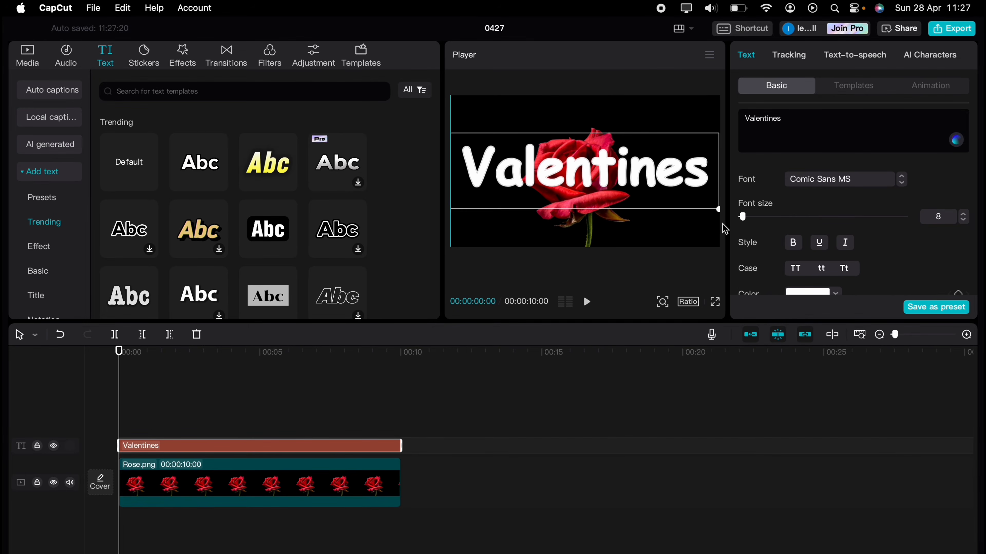
{"action": "left_click_drag", "start_coordinate": [627, 172], "coordinate": [631, 180]}
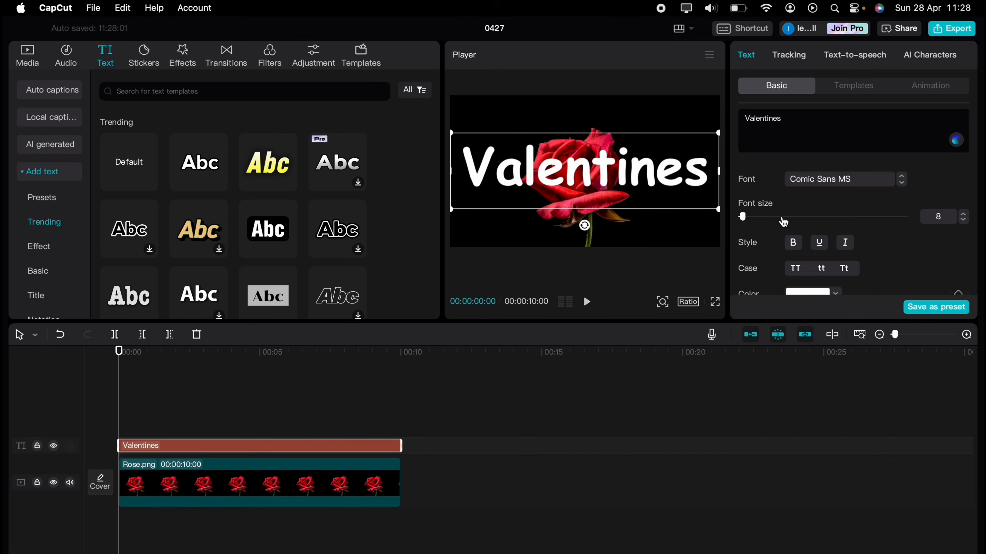
Enable a white stroke on the Valentines text with a thickness of 7
{"action": "scroll", "coordinate": [783, 222], "scroll_direction": "down", "scroll_amount": 10}
{"action": "scroll", "coordinate": [784, 222], "scroll_direction": "down", "scroll_amount": 8}
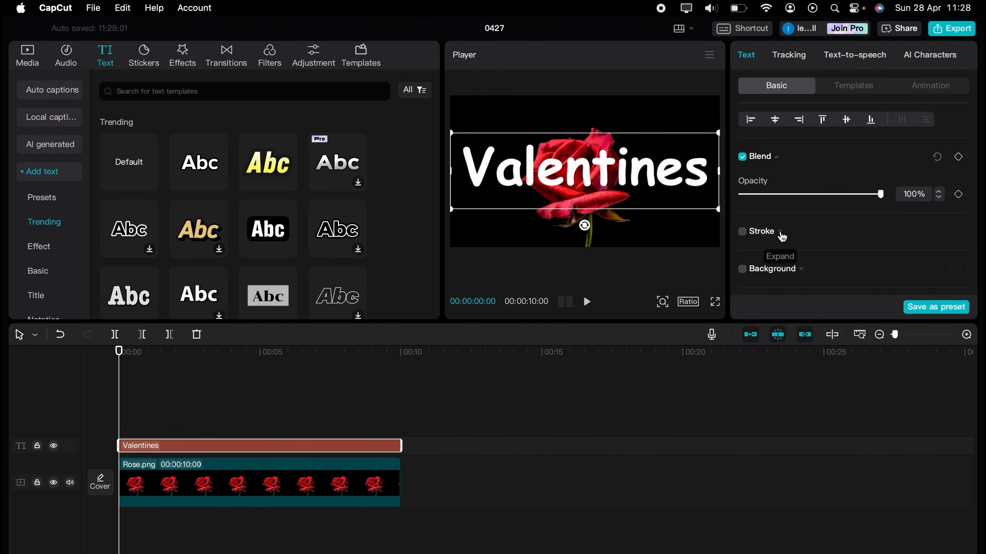
{"action": "left_click", "coordinate": [780, 233]}
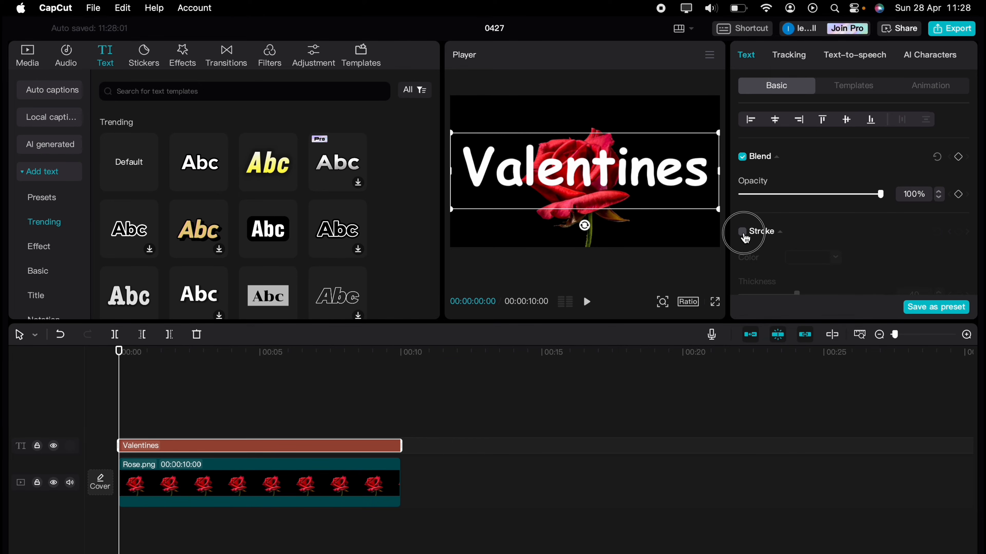
{"action": "left_click", "coordinate": [747, 232]}
{"action": "scroll", "coordinate": [754, 247], "scroll_direction": "down", "scroll_amount": 1}
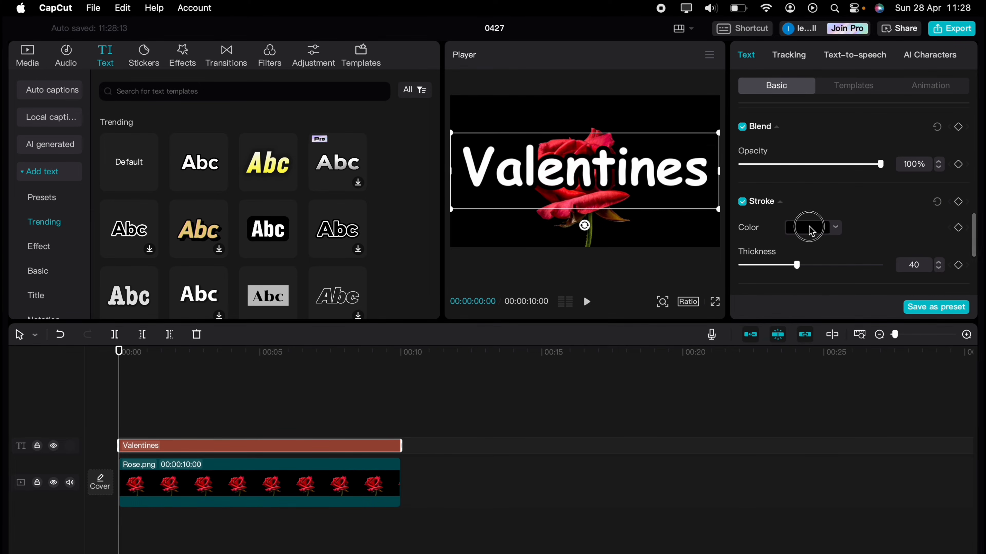
{"action": "left_click", "coordinate": [809, 228]}
{"action": "left_click", "coordinate": [753, 246]}
{"action": "left_click", "coordinate": [742, 240]}
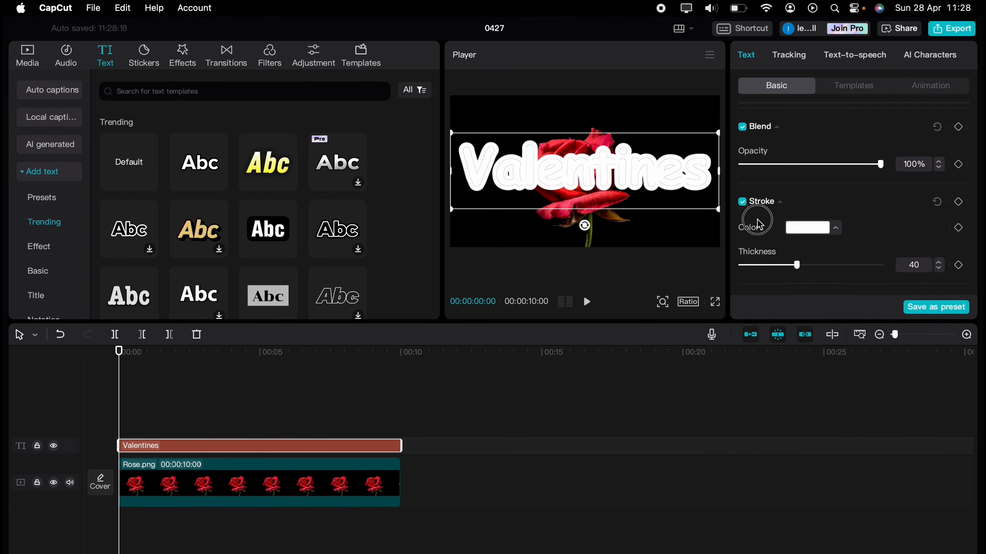
{"action": "left_click_drag", "start_coordinate": [793, 264], "coordinate": [753, 270]}
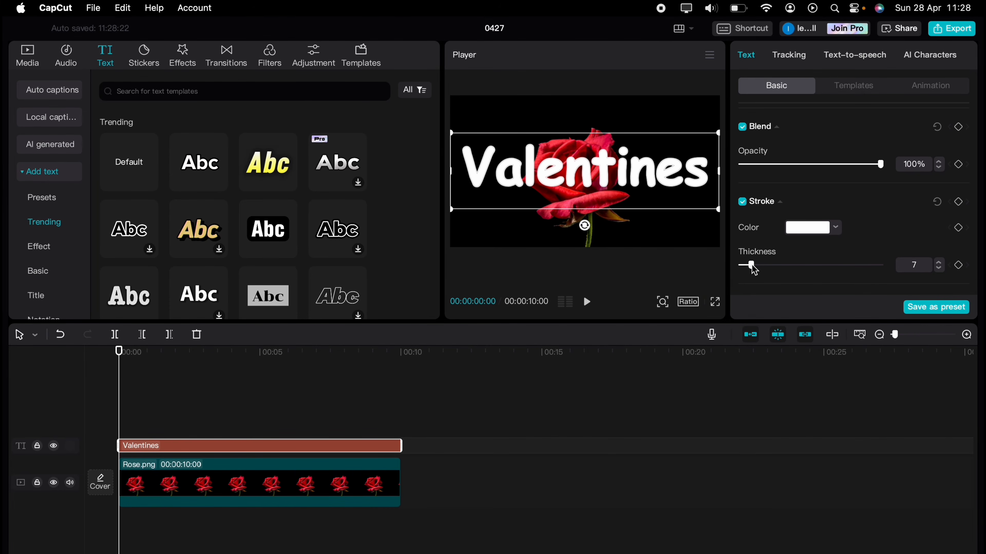
Add a second Rose.png clip on a track above the Valentines text, starting at 00:00:00:00
{"action": "left_click", "coordinate": [33, 62]}
{"action": "left_click_drag", "start_coordinate": [315, 163], "coordinate": [122, 403]}
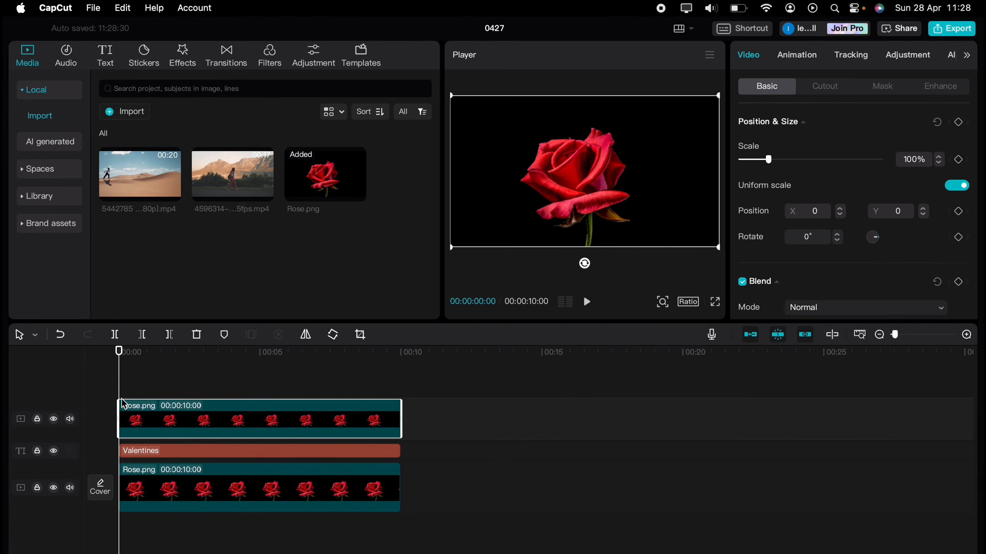
Duplicate the Valentines text clip onto the same text track at 00:00:10:00
{"action": "left_click", "coordinate": [244, 453]}
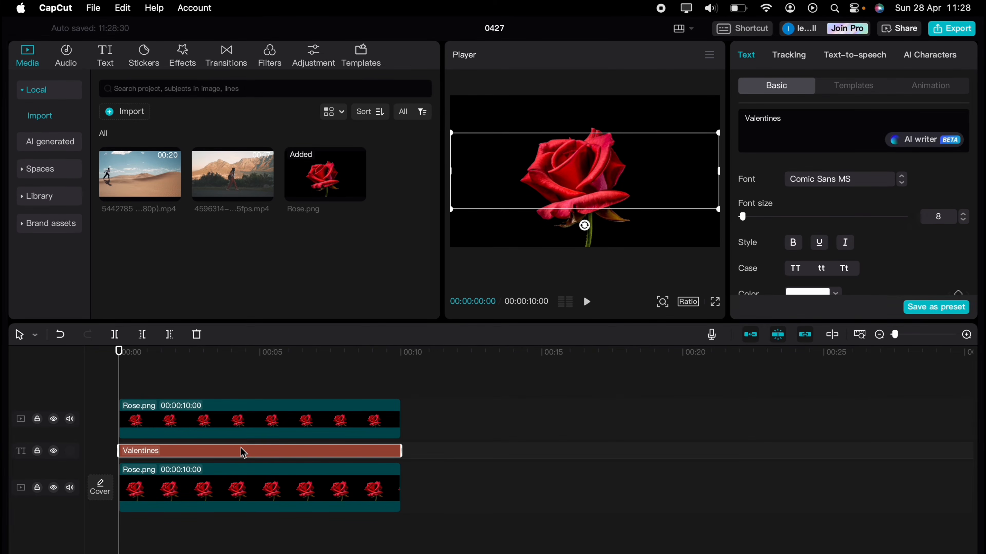
{"action": "left_click", "coordinate": [409, 384]}
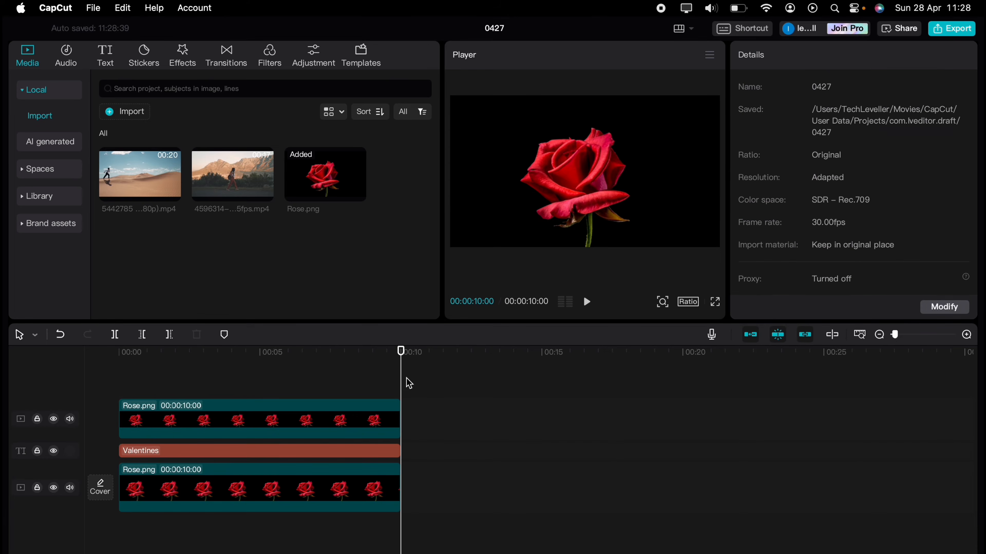
{"action": "key", "text": "super+v"}
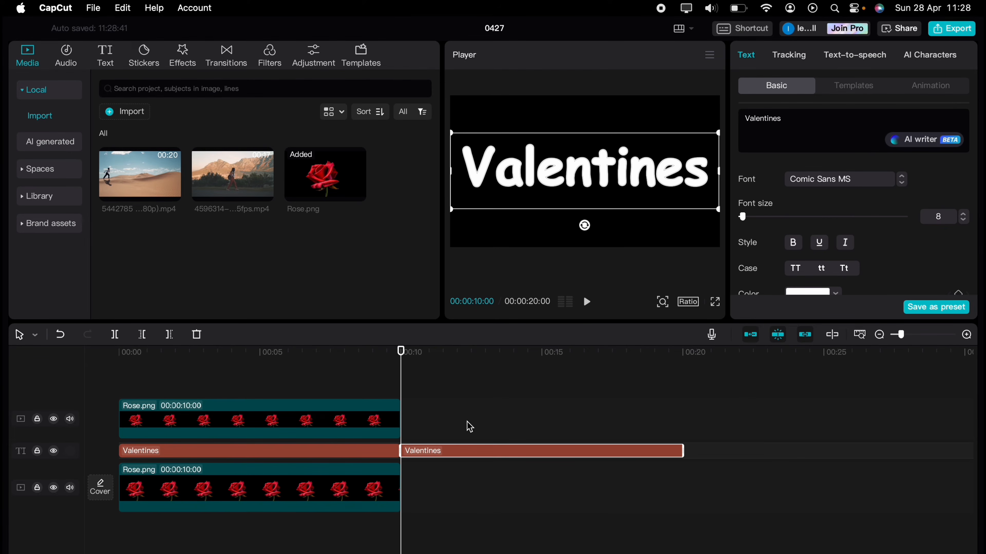
Set the copied Valentines text's fill color to black (000000), leaving only its white outline
{"action": "left_click", "coordinate": [406, 354]}
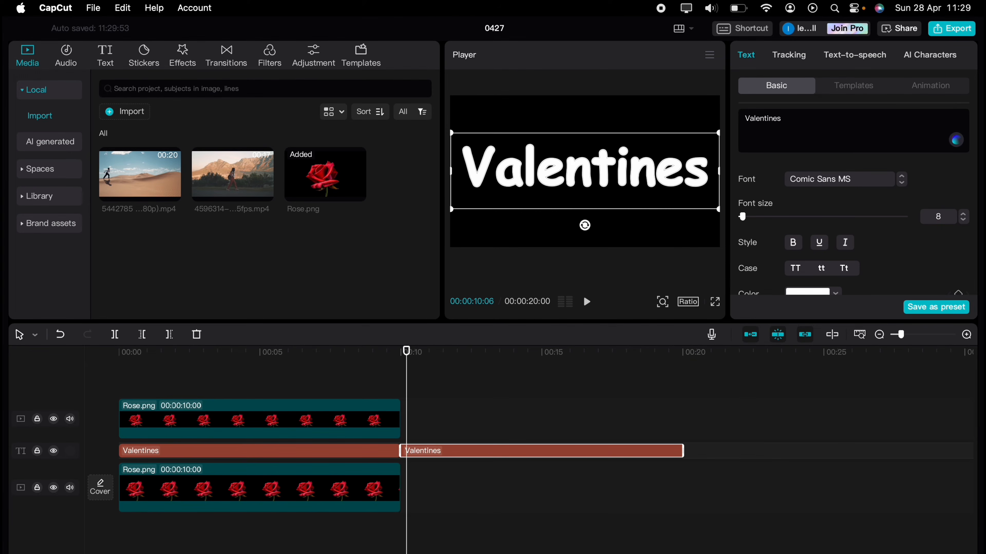
{"action": "scroll", "coordinate": [791, 257], "scroll_direction": "down", "scroll_amount": 2}
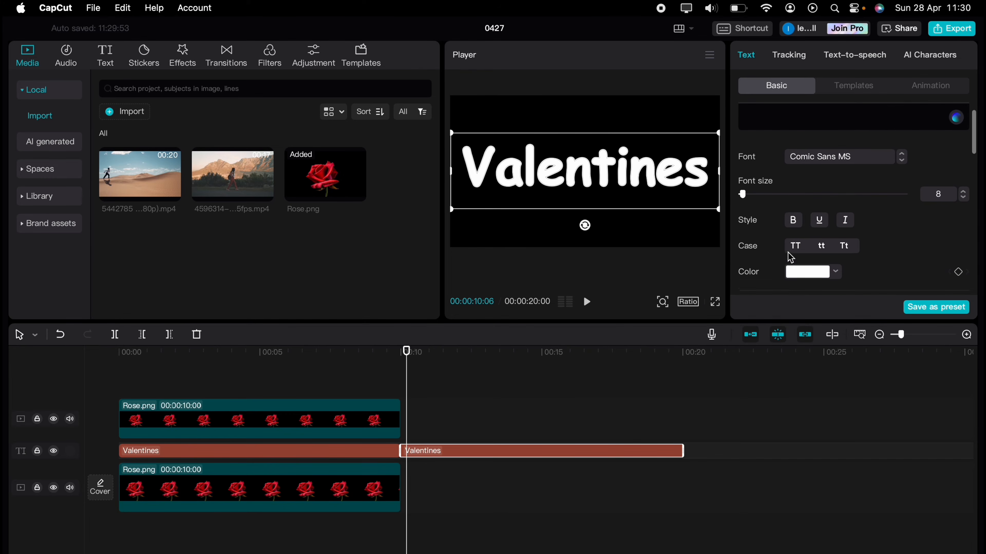
{"action": "left_click", "coordinate": [802, 272]}
{"action": "left_click_drag", "start_coordinate": [777, 326], "coordinate": [931, 382]}
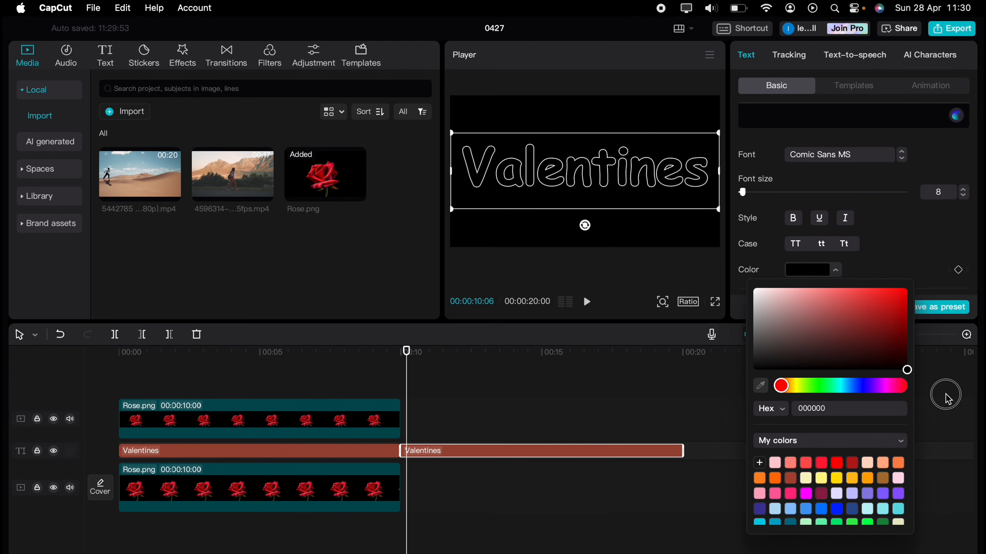
{"action": "left_click", "coordinate": [770, 249]}
Increase the copied Valentines text's stroke thickness to 10
{"action": "scroll", "coordinate": [775, 247], "scroll_direction": "down", "scroll_amount": 6}
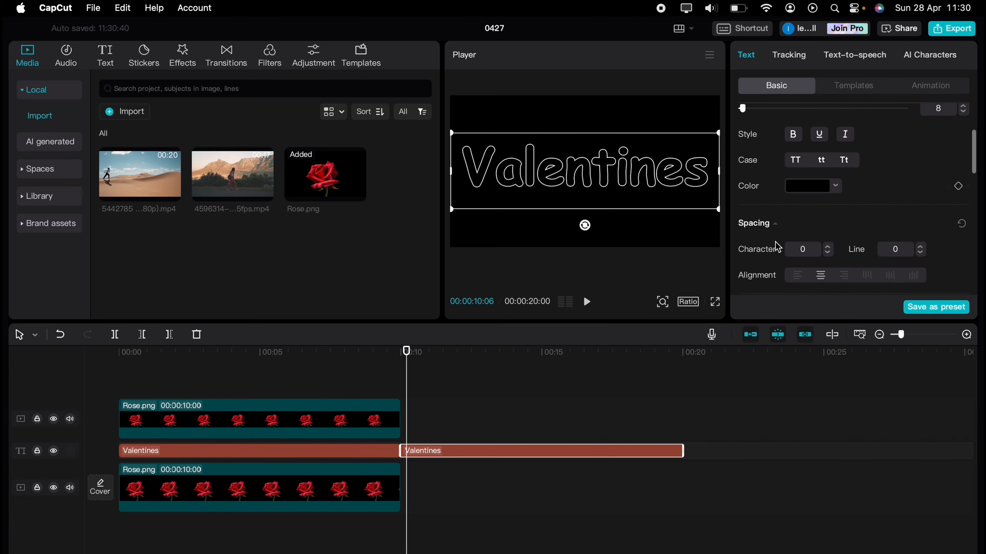
{"action": "scroll", "coordinate": [778, 246], "scroll_direction": "down", "scroll_amount": 8}
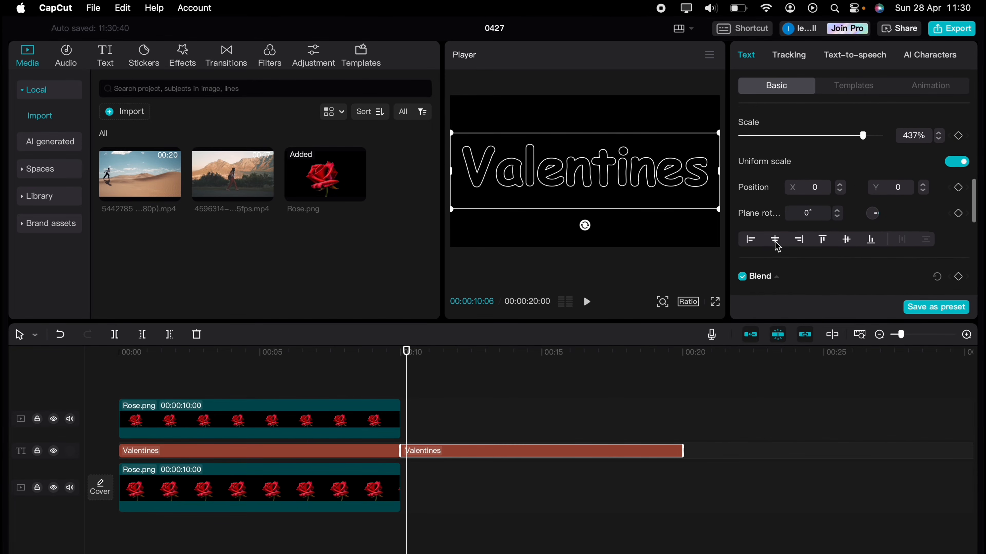
{"action": "scroll", "coordinate": [777, 247], "scroll_direction": "down", "scroll_amount": 2}
{"action": "left_click", "coordinate": [938, 208]}
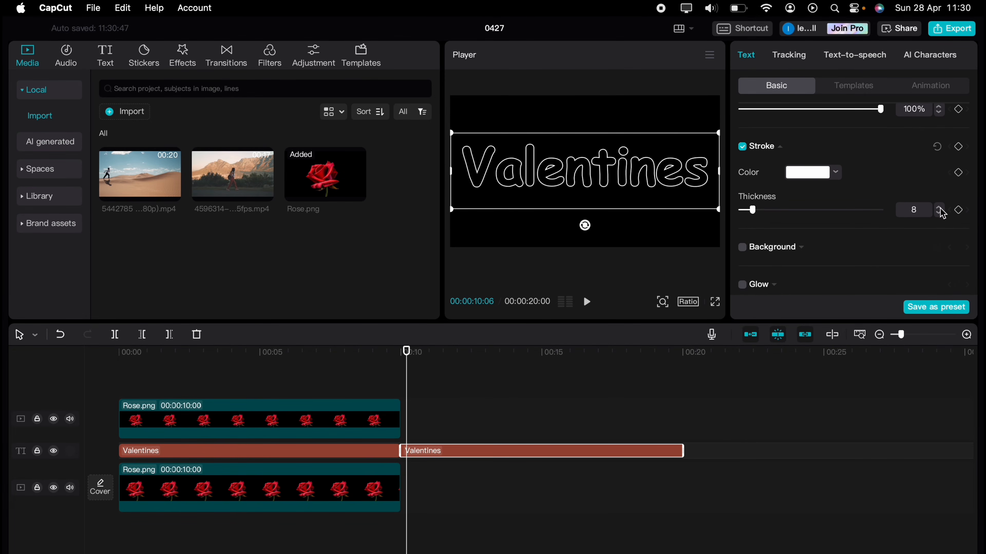
{"action": "left_click", "coordinate": [939, 207]}
{"action": "left_click", "coordinate": [938, 207]}
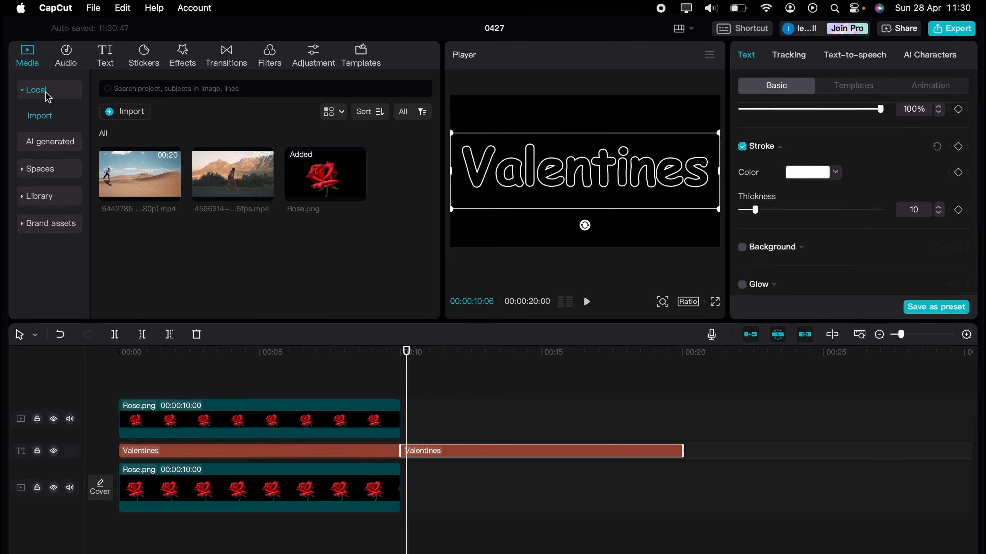
Place the black library clip beneath the copied text at 00:00:10:00 and trim the text to the clip's 00:00:05:01 length
{"action": "left_click", "coordinate": [47, 202]}
{"action": "left_click_drag", "start_coordinate": [229, 241], "coordinate": [425, 497]}
{"action": "left_click_drag", "start_coordinate": [681, 452], "coordinate": [546, 451]}
{"action": "left_click", "coordinate": [544, 421]}
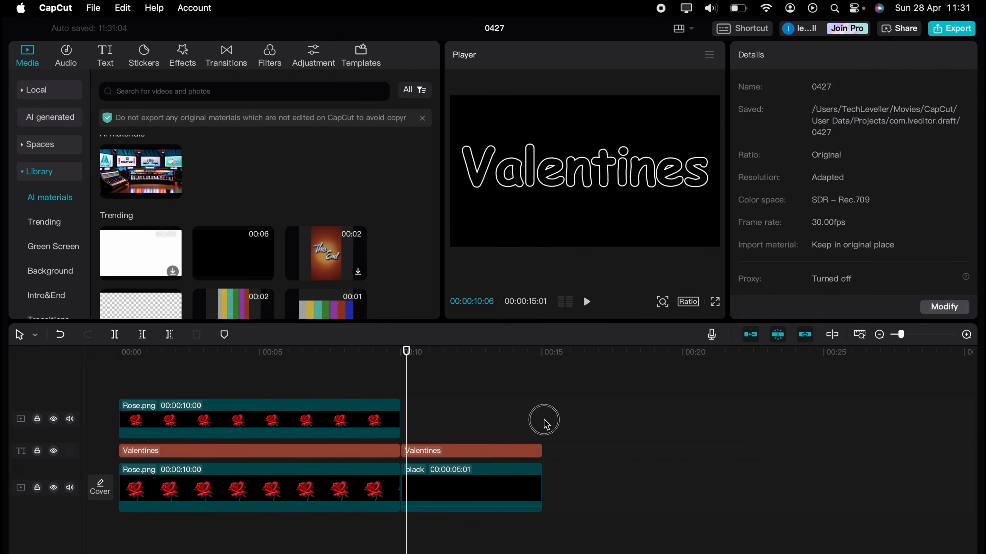
Combine the outlined Valentines text and the black clip into a compound clip
{"action": "left_click", "coordinate": [466, 492]}
{"action": "right_click", "coordinate": [466, 495]}
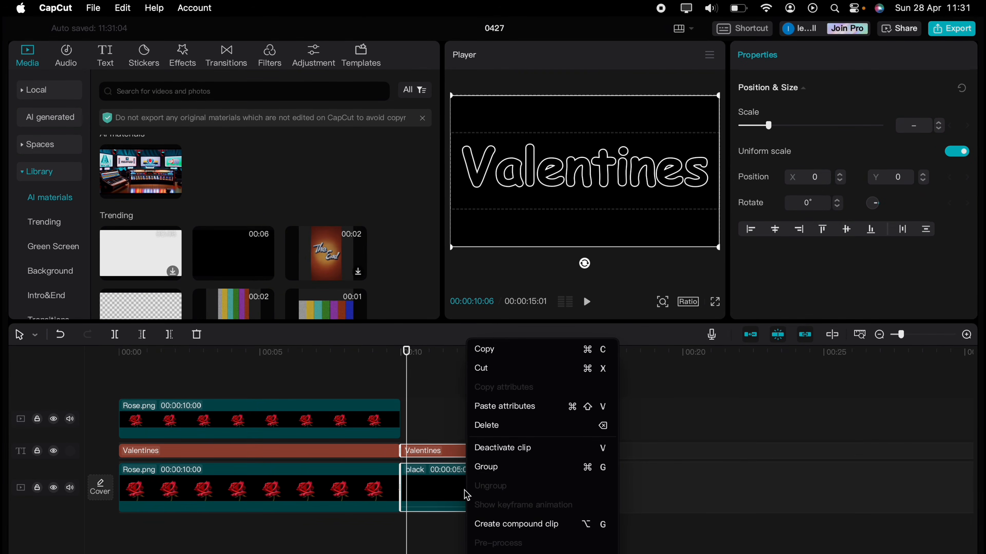
{"action": "left_click", "coordinate": [480, 524]}
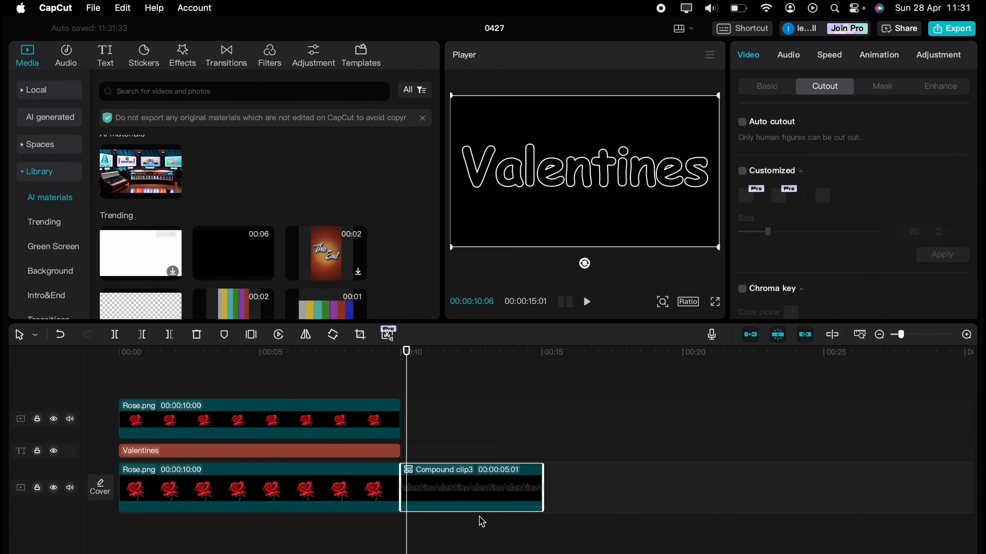
Stack the outlined Valentines compound clip above the rose layers from 00:00 and stretch it to 10 seconds using 0.5x speed
{"action": "left_click_drag", "start_coordinate": [468, 494], "coordinate": [187, 407]}
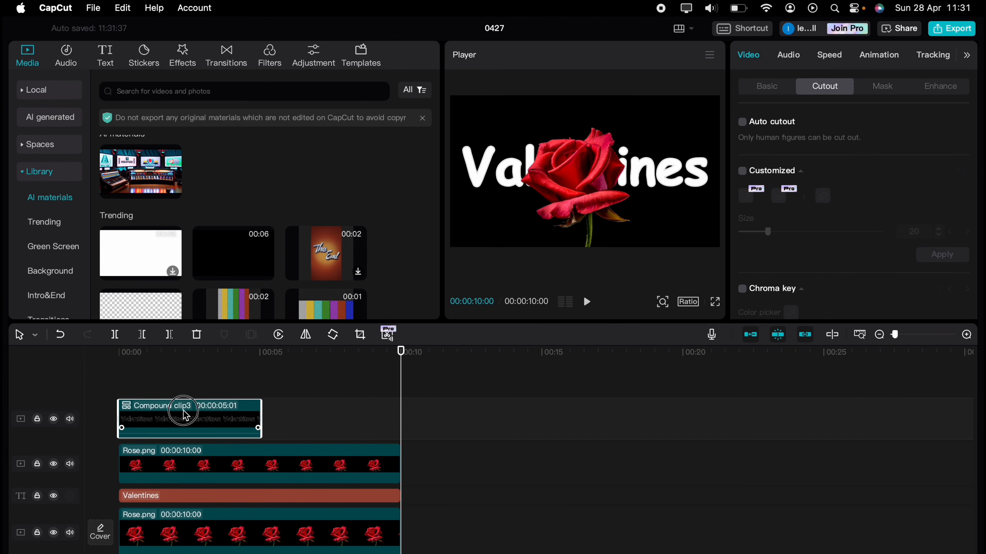
{"action": "left_click", "coordinate": [825, 59]}
{"action": "mouse_move", "coordinate": [770, 140]}
{"action": "left_mouse_down"}
{"action": "mouse_move", "coordinate": [749, 141]}
{"action": "mouse_move", "coordinate": [754, 147]}
{"action": "left_mouse_up"}
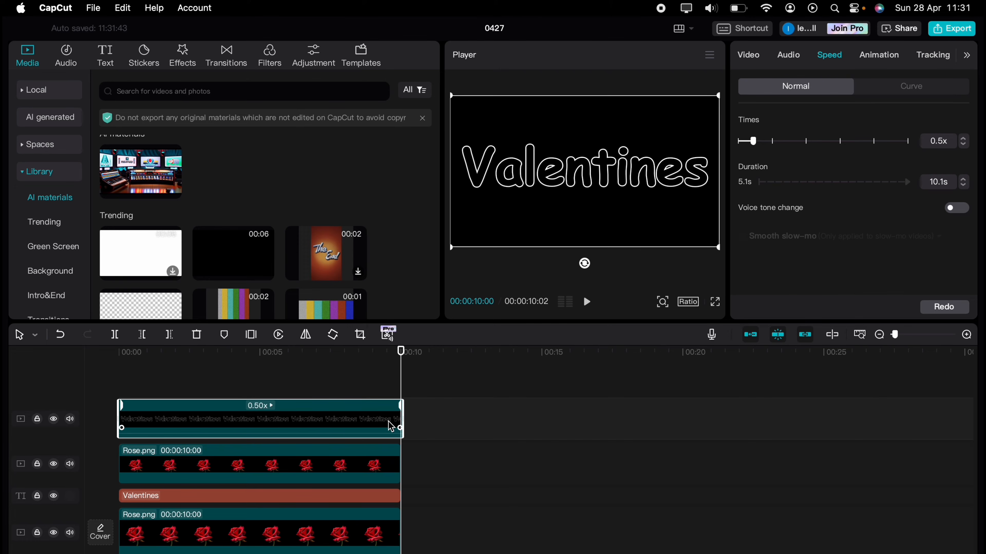
{"action": "key", "text": "Delete"}
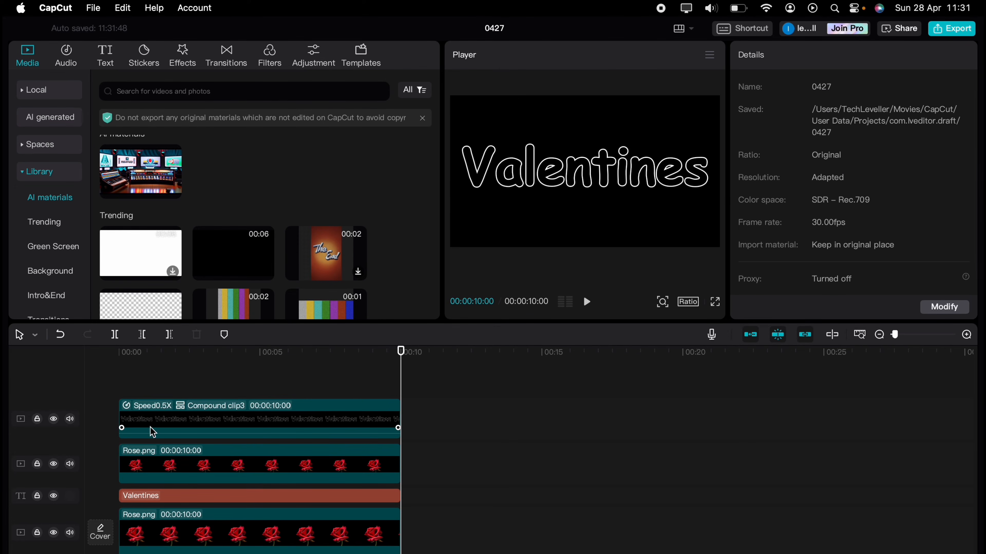
Set the compound clip's blend mode to Brighten and preview the composite full screen
{"action": "left_click_drag", "start_coordinate": [151, 395], "coordinate": [119, 375]}
{"action": "left_click", "coordinate": [211, 419]}
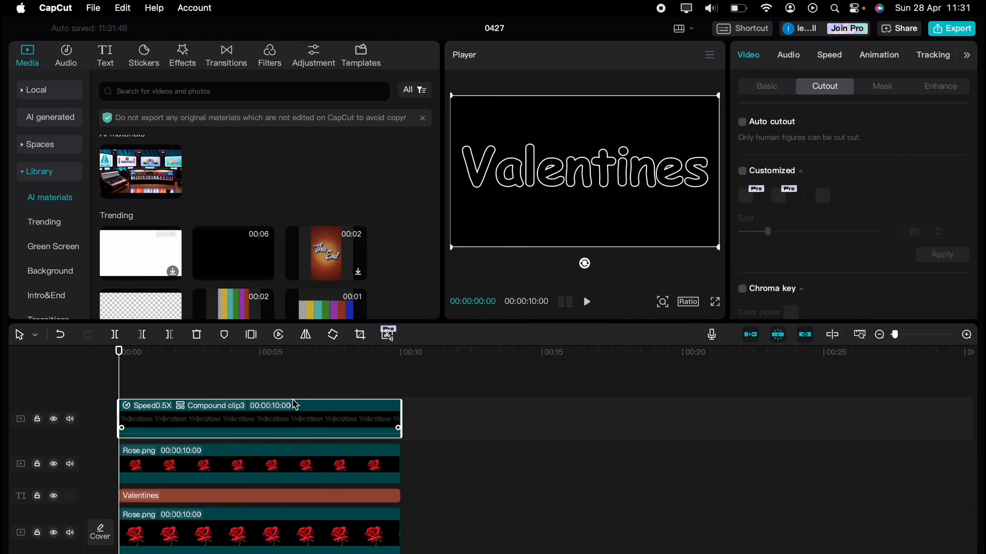
{"action": "left_click", "coordinate": [764, 87]}
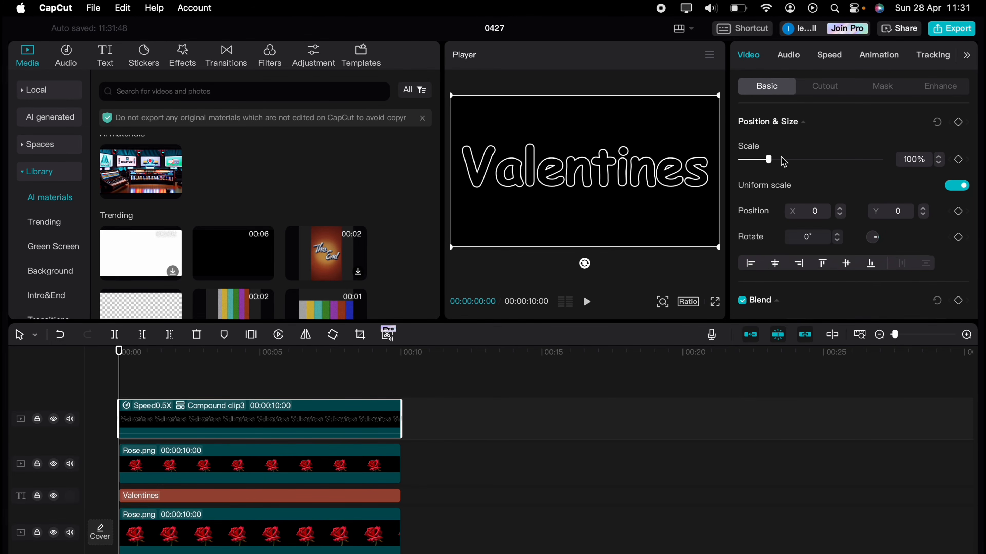
{"action": "scroll", "coordinate": [784, 162], "scroll_direction": "down", "scroll_amount": 3}
{"action": "left_click", "coordinate": [808, 231]}
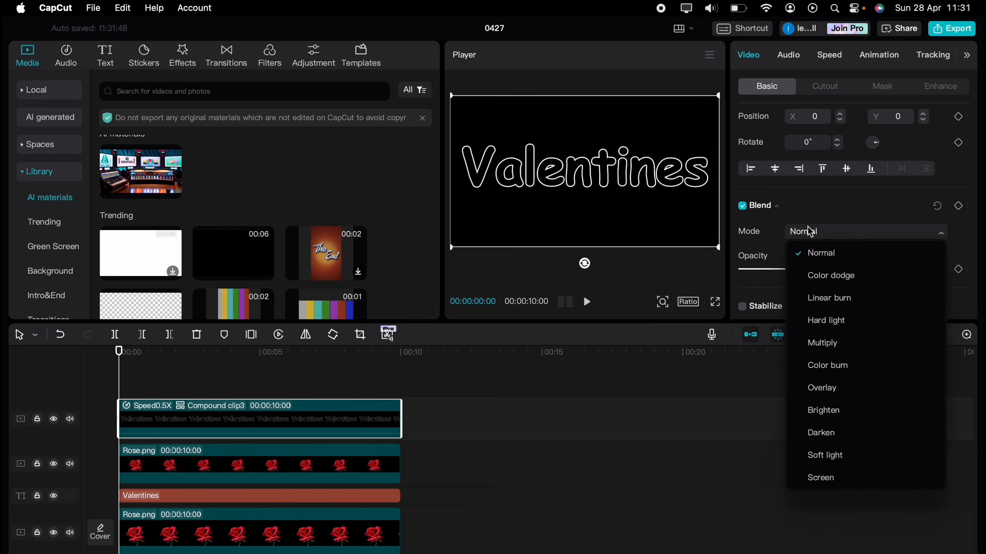
{"action": "left_click", "coordinate": [822, 410]}
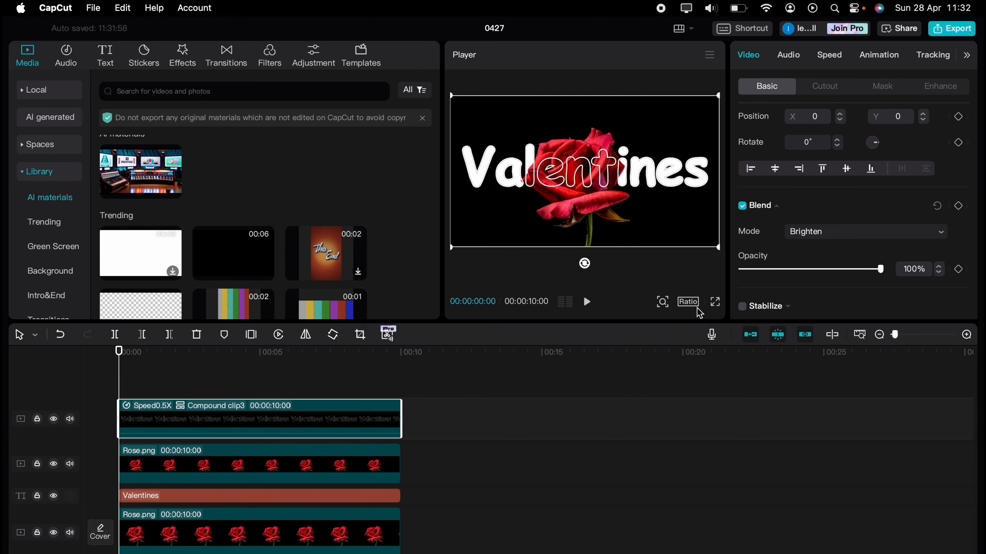
{"action": "left_click", "coordinate": [715, 304]}
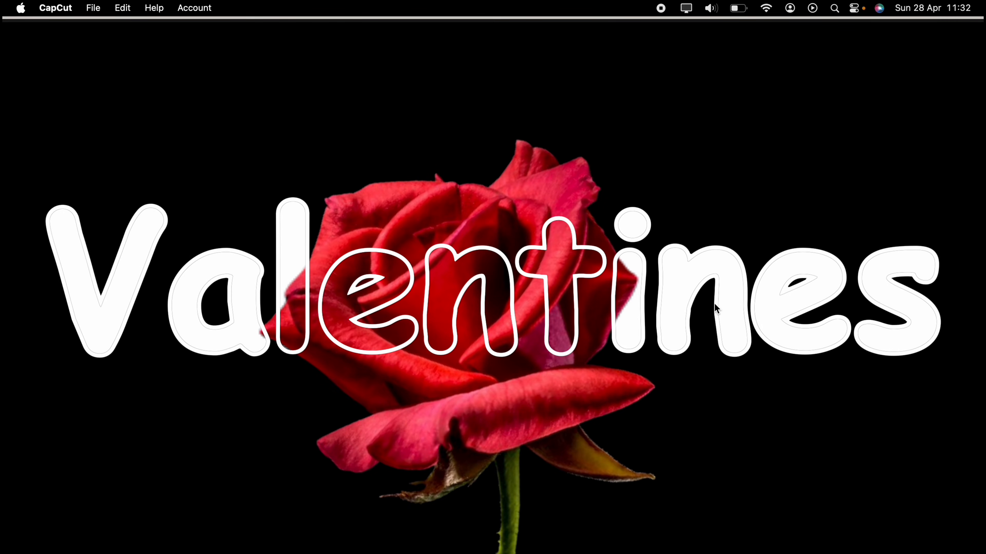
{"action": "key", "text": "Escape"}
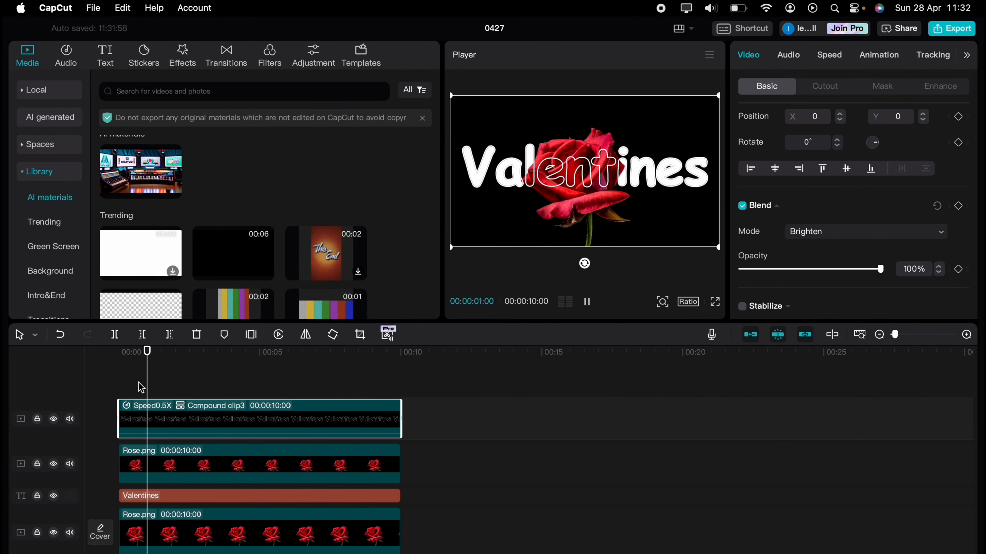
{"action": "key", "text": "space"}
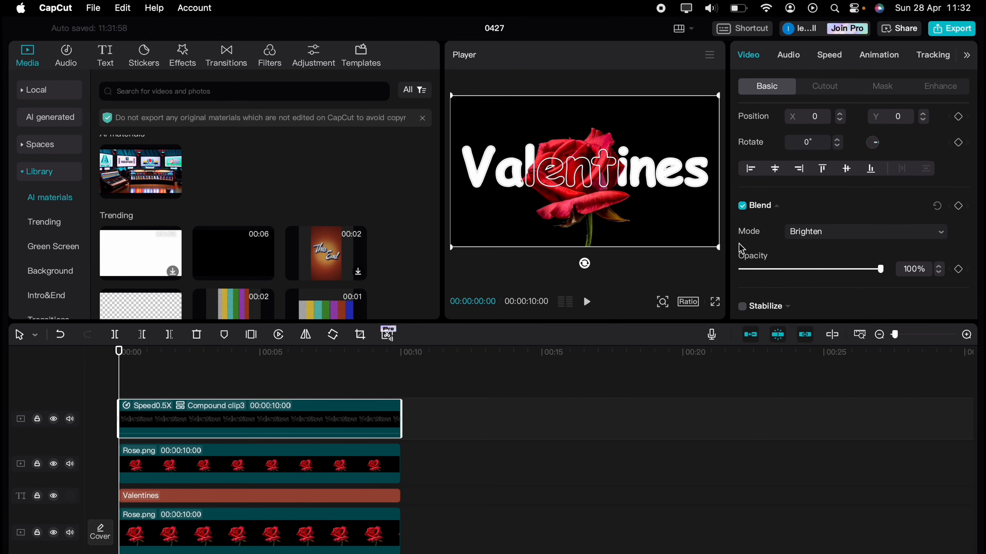
Keyframe the compound clip's position and size at 00:00:00:00 and move it off the frame's left side to X -3665
{"action": "scroll", "coordinate": [829, 243], "scroll_direction": "down", "scroll_amount": 3}
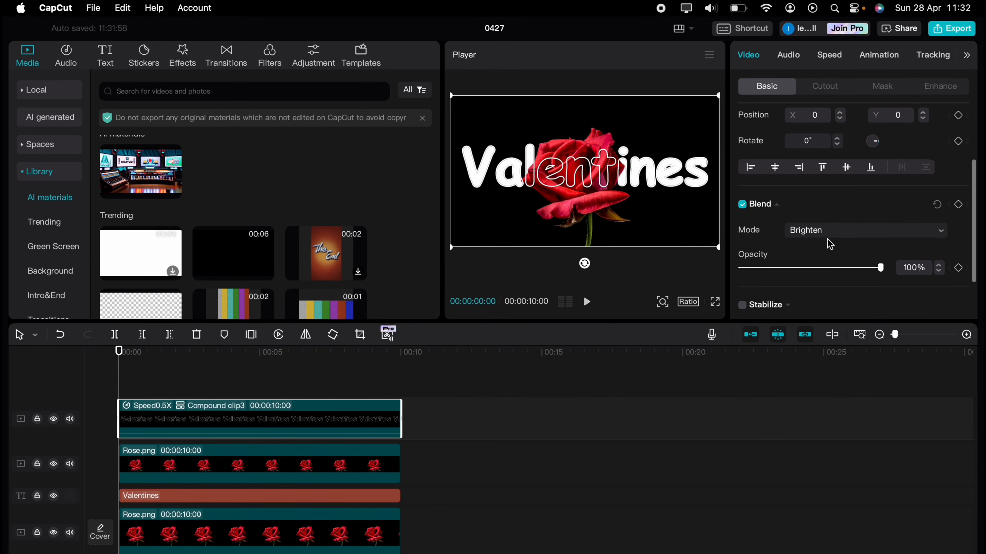
{"action": "scroll", "coordinate": [830, 244], "scroll_direction": "up", "scroll_amount": 5}
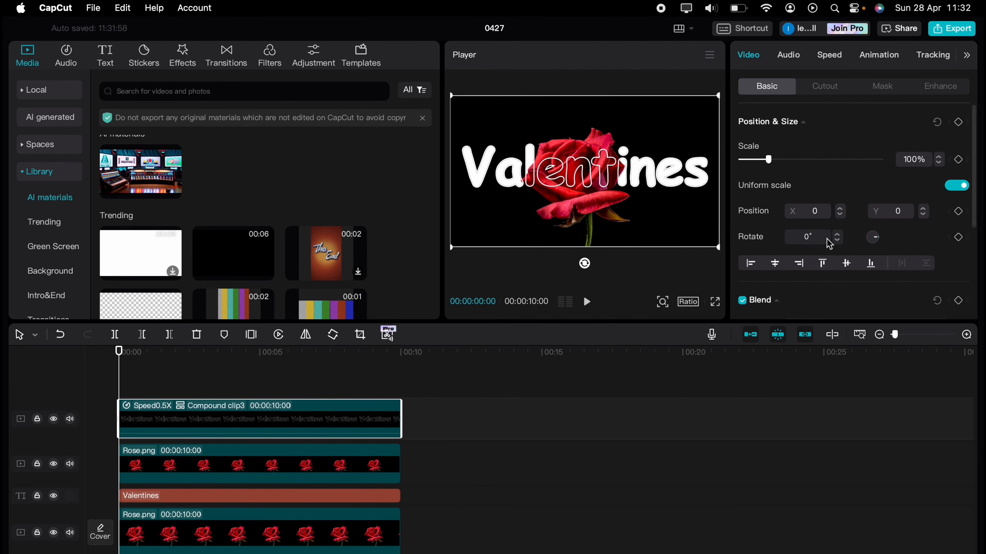
{"action": "left_click", "coordinate": [959, 122]}
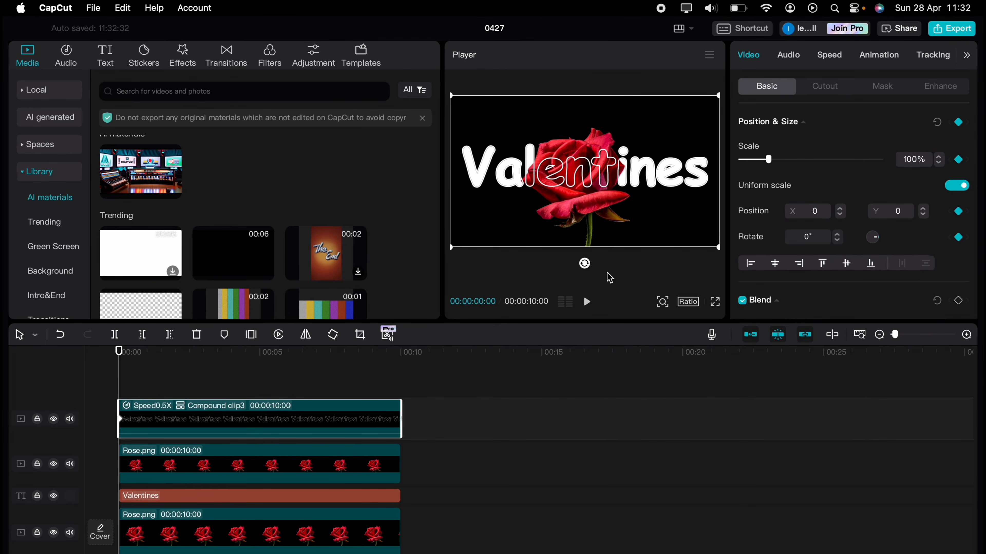
{"action": "left_click_drag", "start_coordinate": [652, 180], "coordinate": [446, 196]}
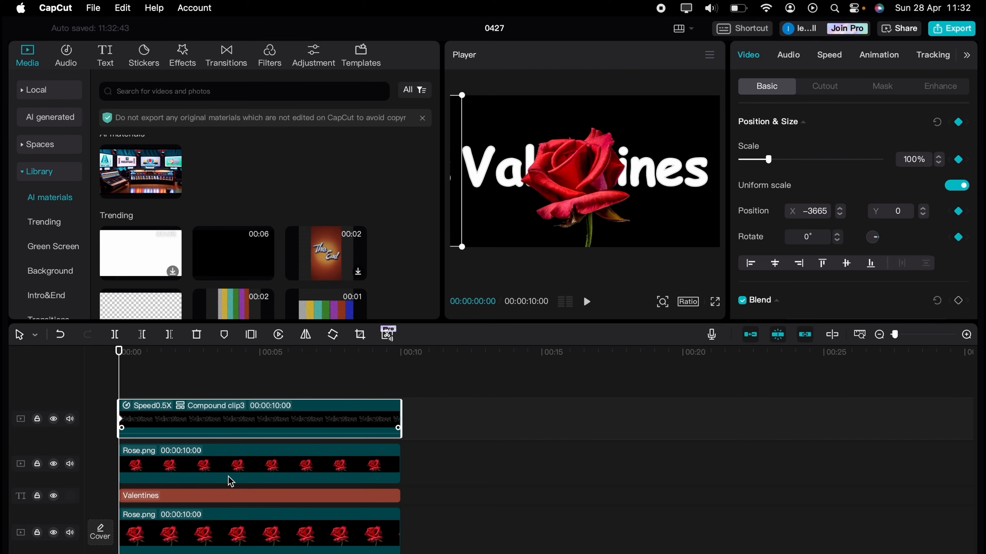
Move the compound clip off the frame's right side to X 3840 at 00:00:10:00
{"action": "left_click_drag", "start_coordinate": [120, 367], "coordinate": [401, 372]}
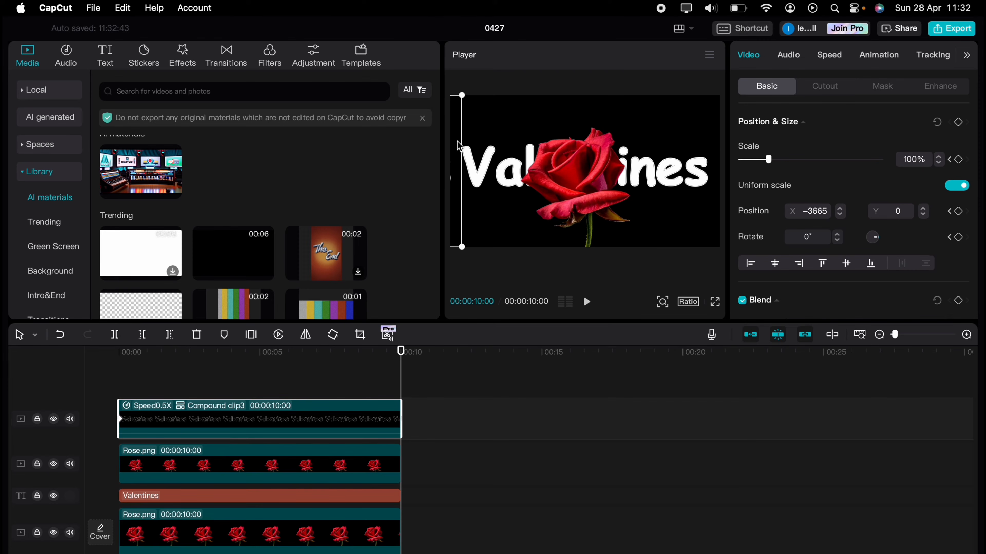
{"action": "left_click_drag", "start_coordinate": [459, 146], "coordinate": [562, 124]}
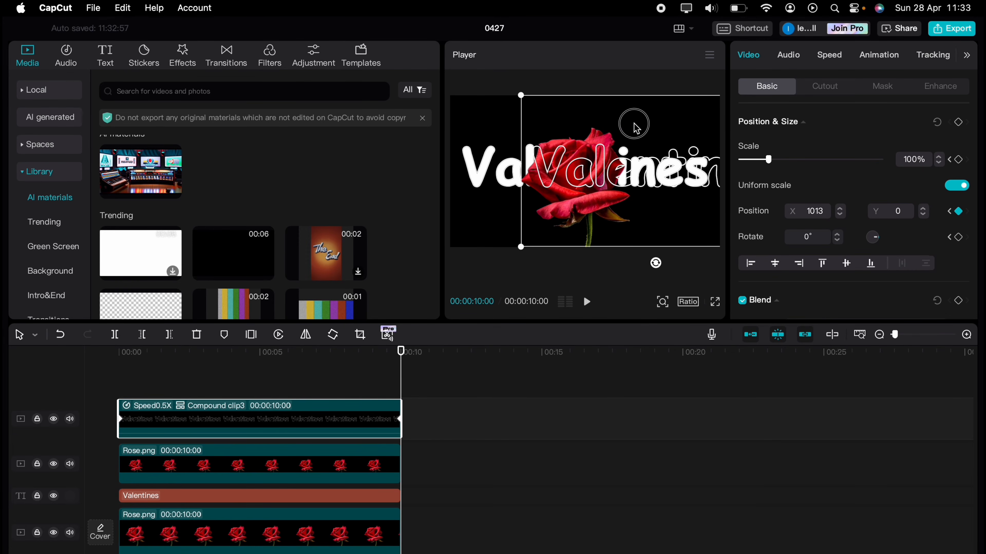
{"action": "left_click_drag", "start_coordinate": [635, 128], "coordinate": [745, 124]}
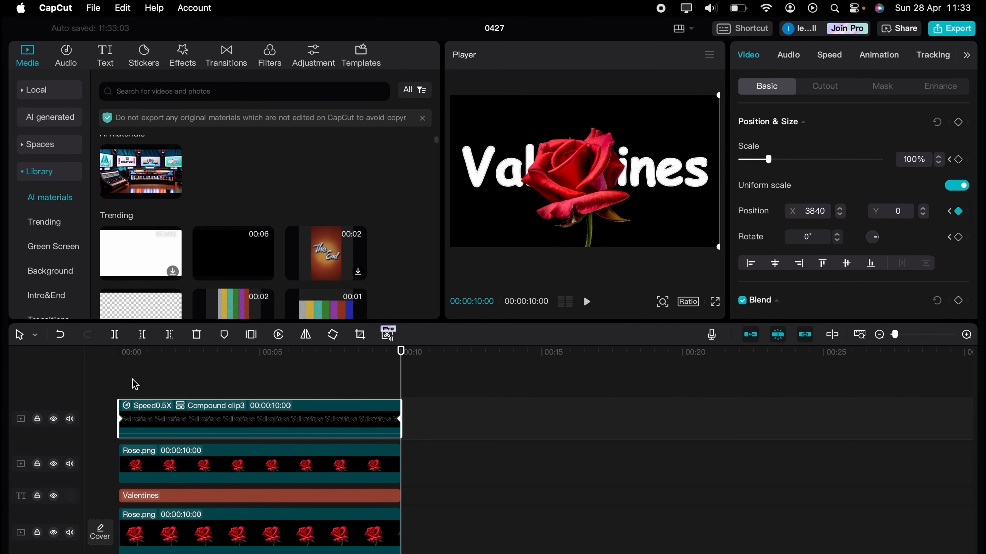
Move the solid Valentines text off the frame's left side to X -3665 at 00:00:00:00 and keyframe its position and size
{"action": "left_click", "coordinate": [120, 354]}
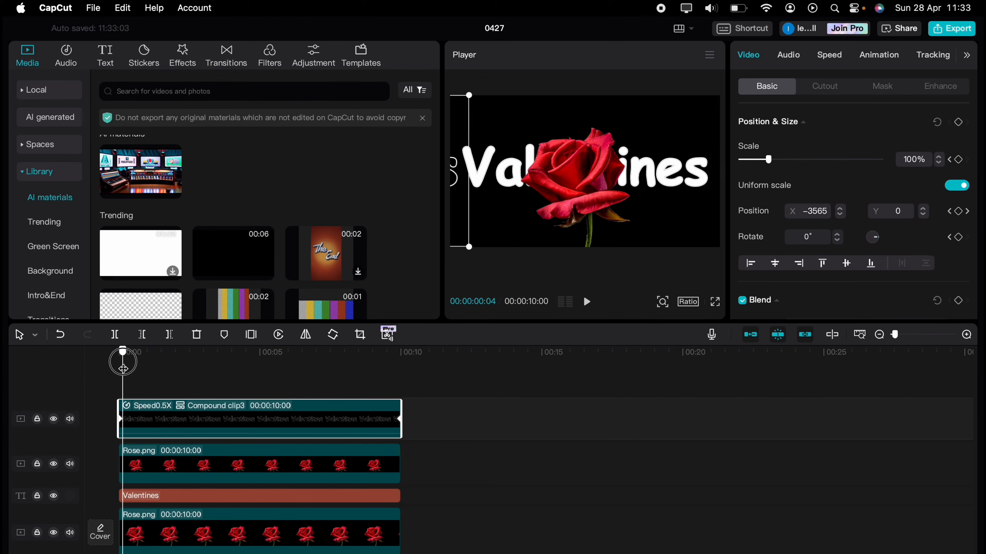
{"action": "left_click", "coordinate": [139, 497]}
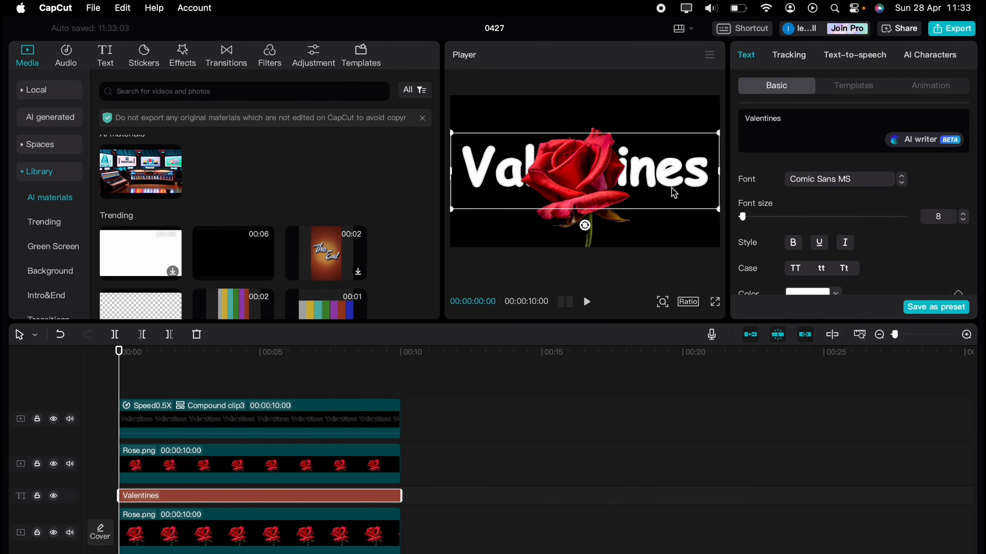
{"action": "left_click_drag", "start_coordinate": [680, 185], "coordinate": [412, 187]}
{"action": "scroll", "coordinate": [781, 241], "scroll_direction": "down", "scroll_amount": 10}
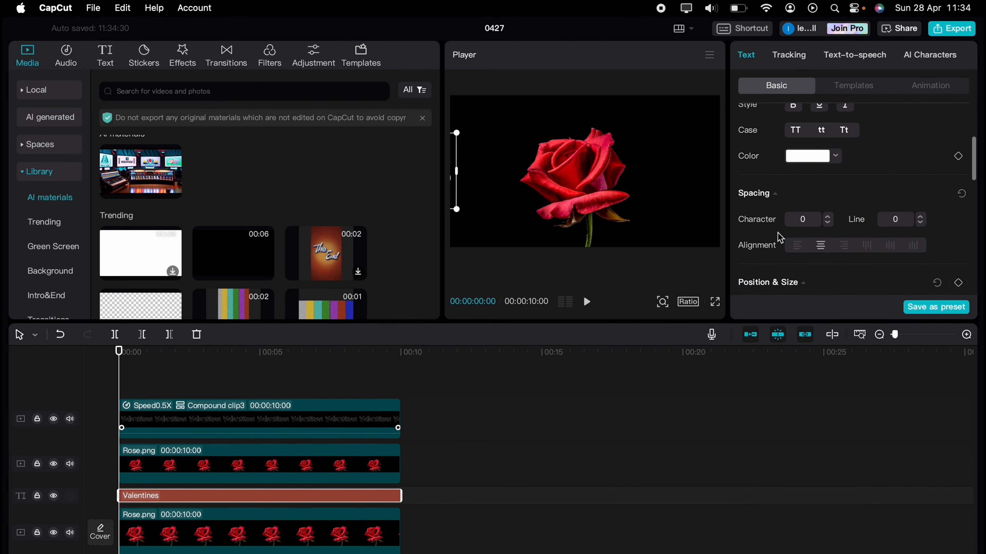
{"action": "scroll", "coordinate": [780, 238], "scroll_direction": "down", "scroll_amount": 2}
{"action": "double_click", "coordinate": [817, 232]}
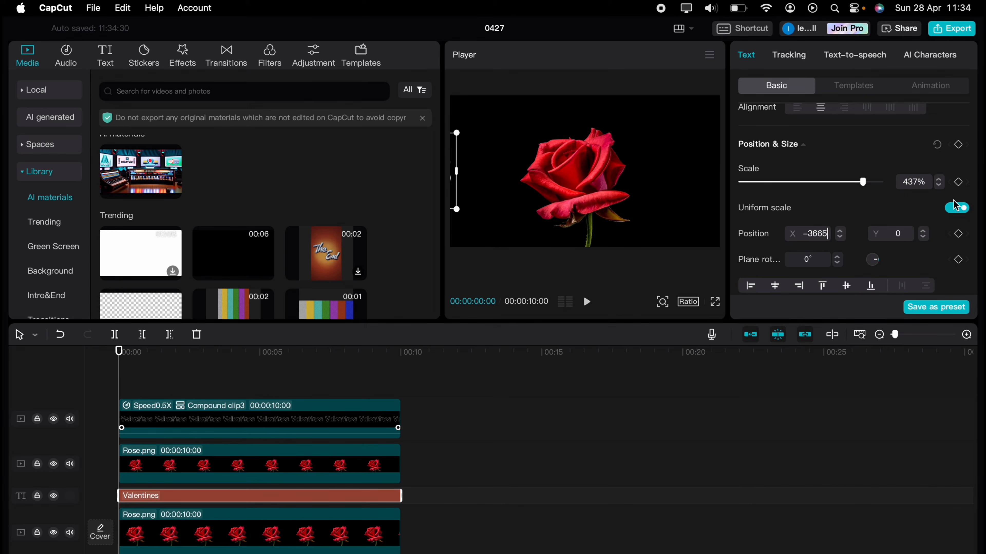
{"action": "left_click", "coordinate": [958, 144]}
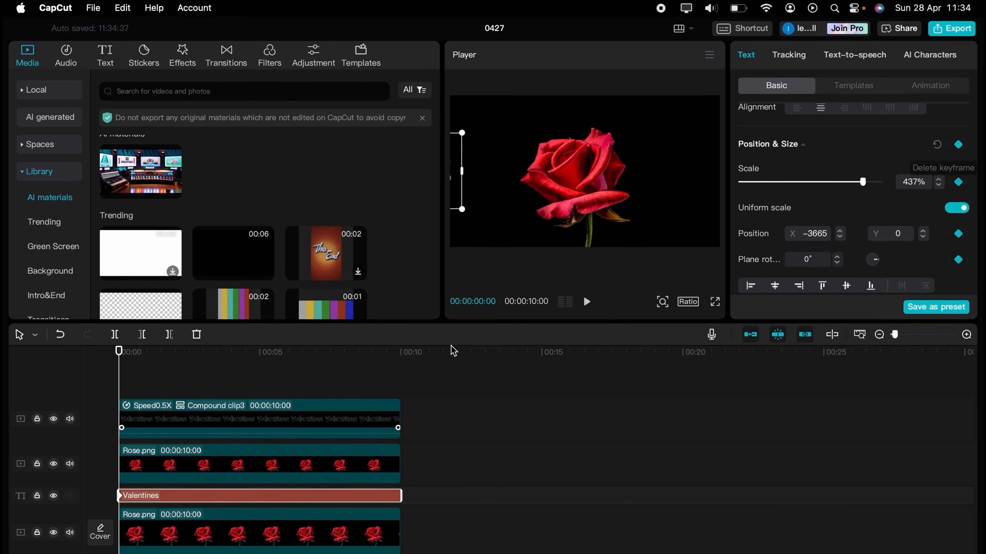
Move the solid Valentines text off the frame's right side to X 3835 at 00:00:10:00 and play back the animation
{"action": "left_click_drag", "start_coordinate": [123, 385], "coordinate": [400, 401]}
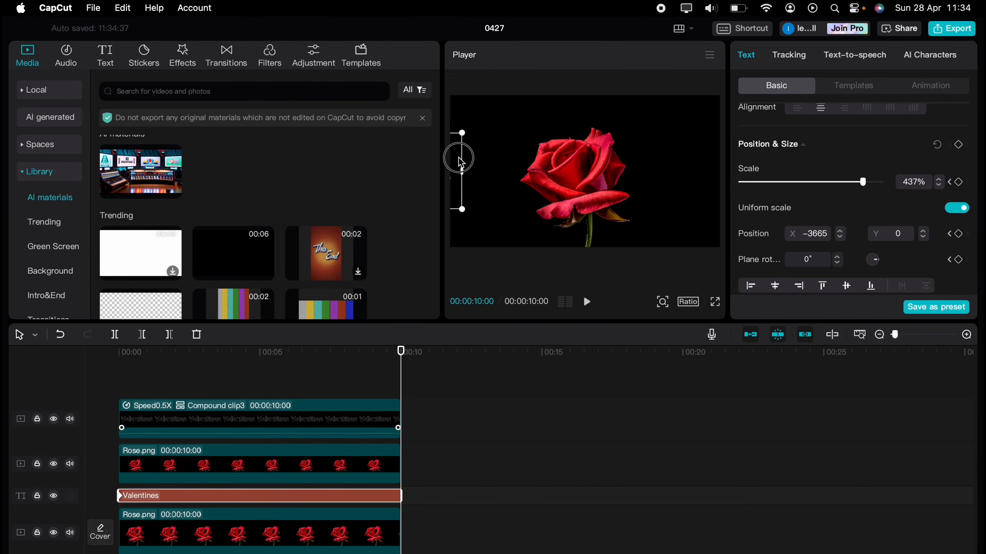
{"action": "left_click_drag", "start_coordinate": [461, 162], "coordinate": [724, 163]}
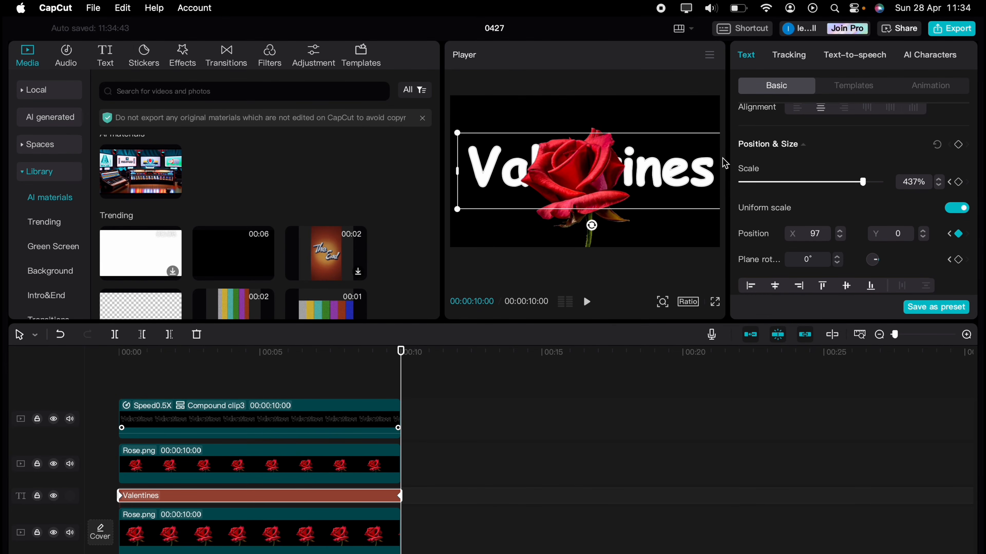
{"action": "left_click_drag", "start_coordinate": [490, 158], "coordinate": [752, 152]}
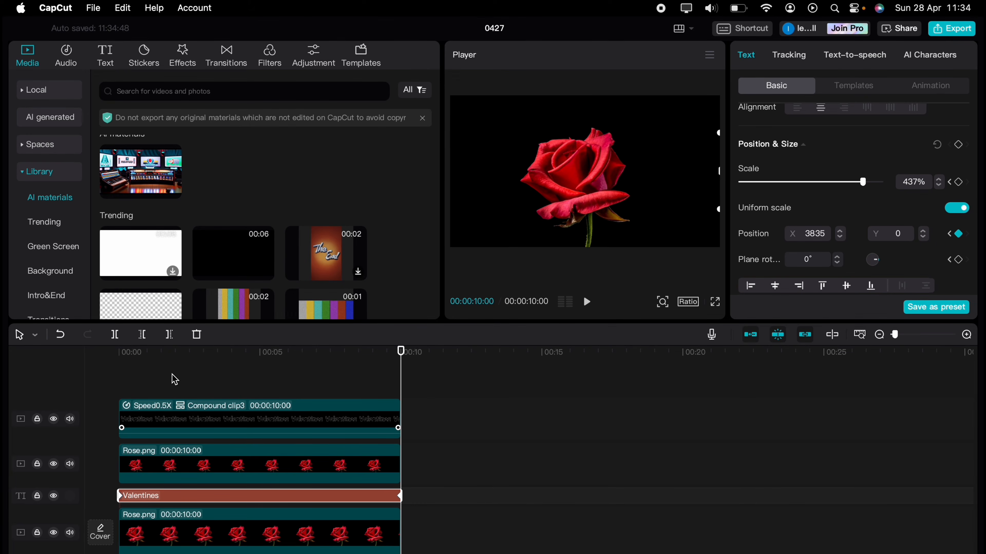
{"action": "left_click_drag", "start_coordinate": [172, 375], "coordinate": [107, 373]}
{"action": "key", "text": "space"}
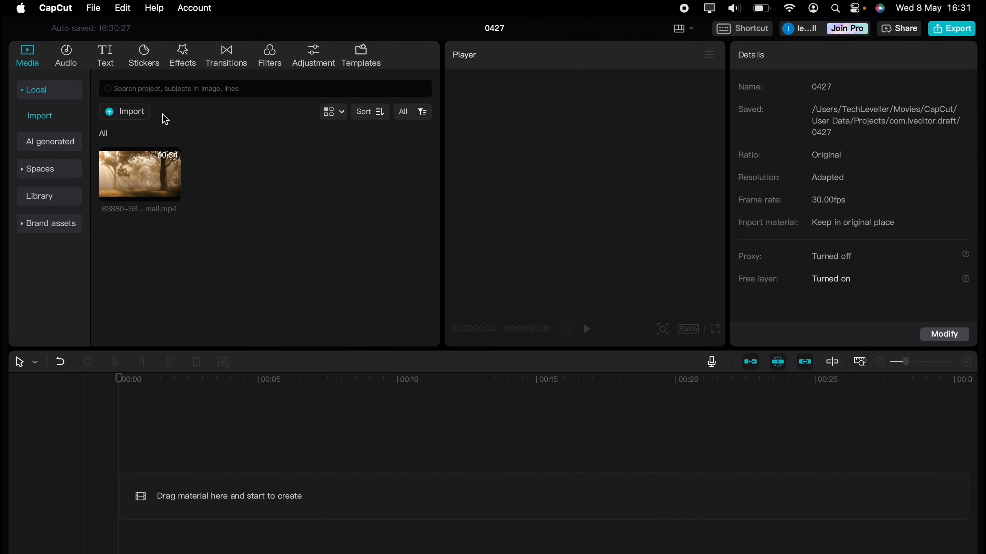
Add a default text clip at the start of the empty timeline and change its wording to FOREST
{"action": "left_click", "coordinate": [113, 68]}
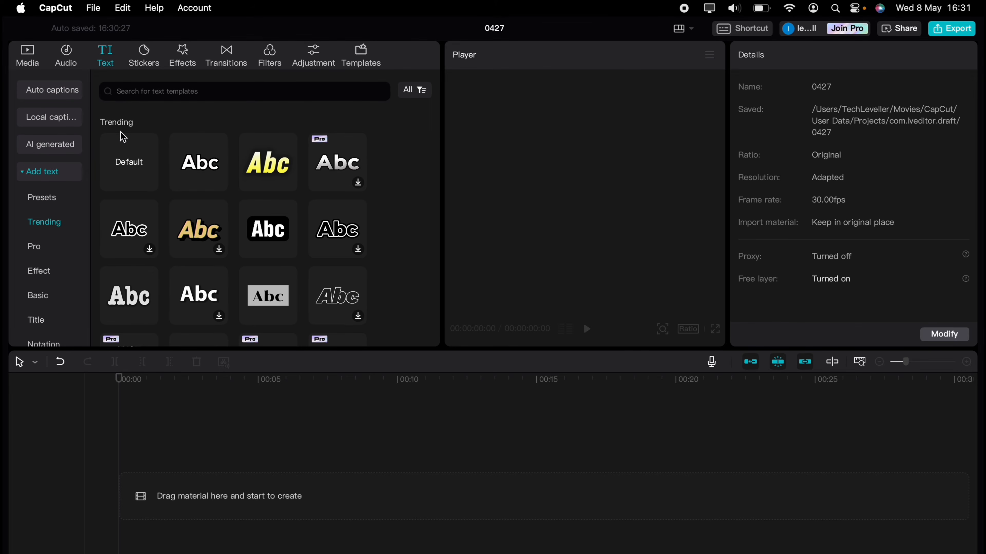
{"action": "left_click_drag", "start_coordinate": [123, 146], "coordinate": [150, 469]}
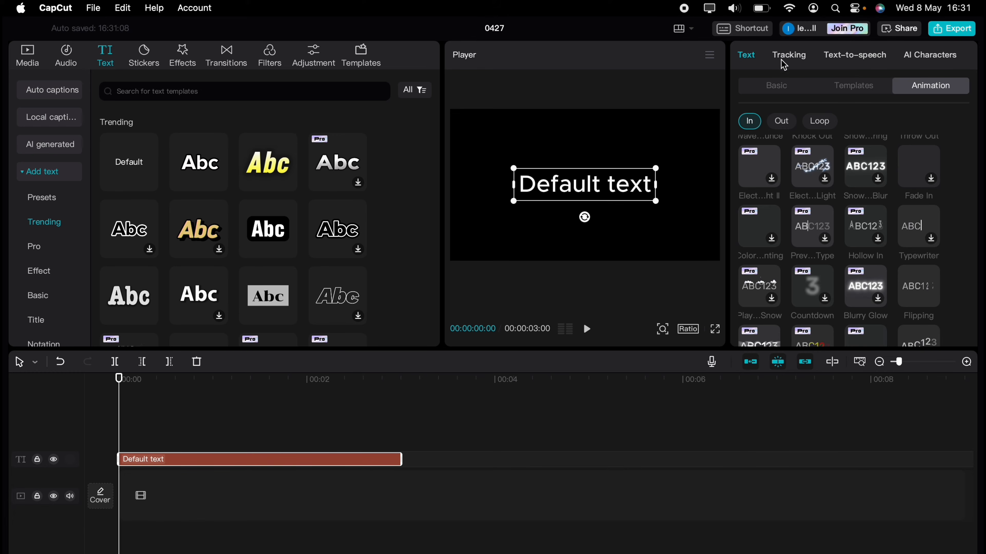
{"action": "left_click", "coordinate": [749, 59]}
{"action": "triple_click", "coordinate": [784, 119]}
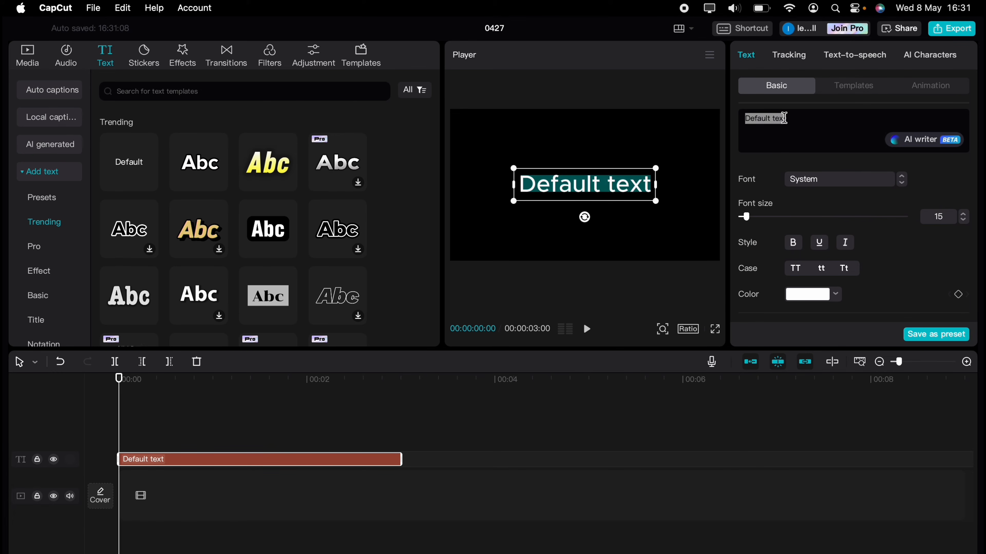
{"action": "type", "text": "FOREST"}
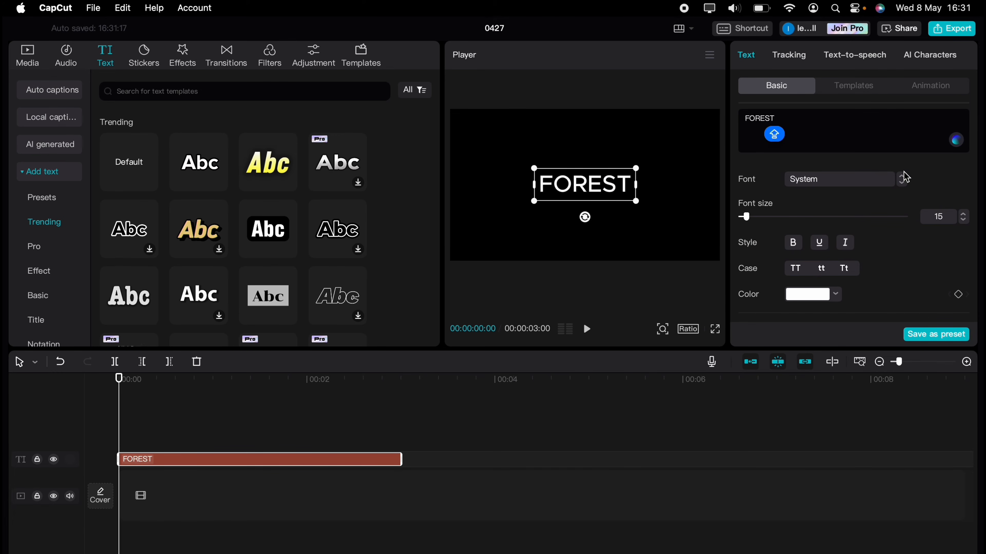
Set the FOREST text's font to Kanit-Black and enlarge it to nearly fill the frame's width
{"action": "left_click", "coordinate": [903, 179]}
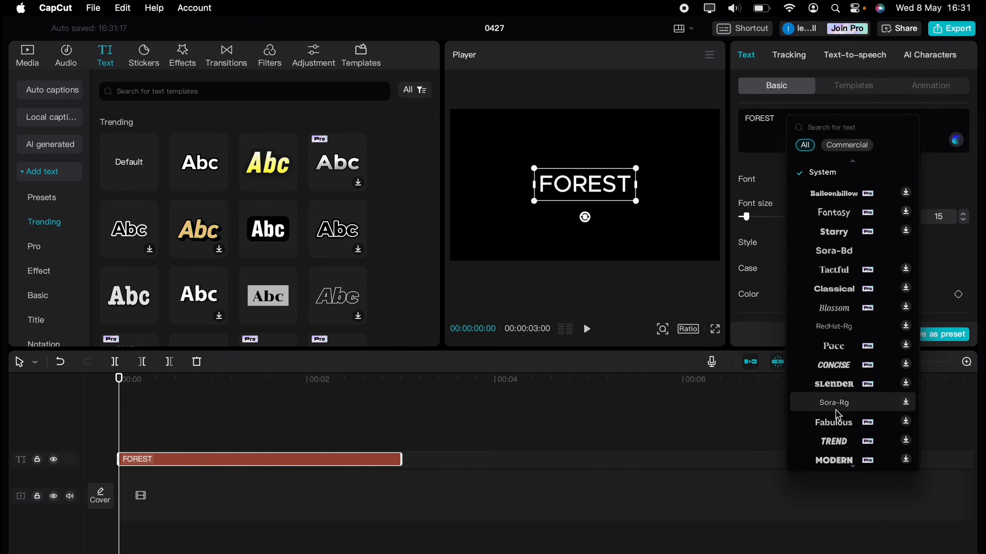
{"action": "scroll", "coordinate": [848, 218], "scroll_direction": "up", "scroll_amount": 3}
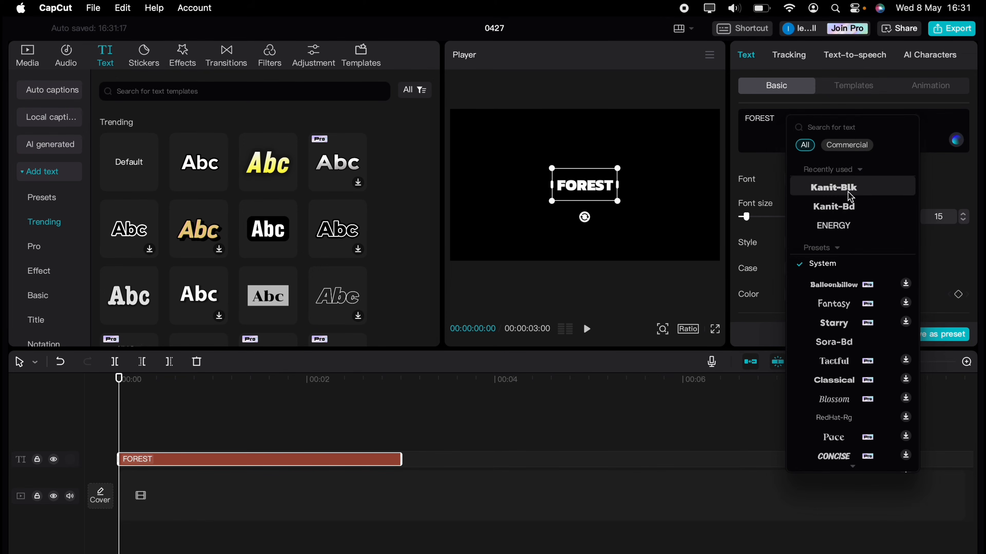
{"action": "left_click", "coordinate": [833, 187]}
{"action": "left_click_drag", "start_coordinate": [618, 201], "coordinate": [797, 308]}
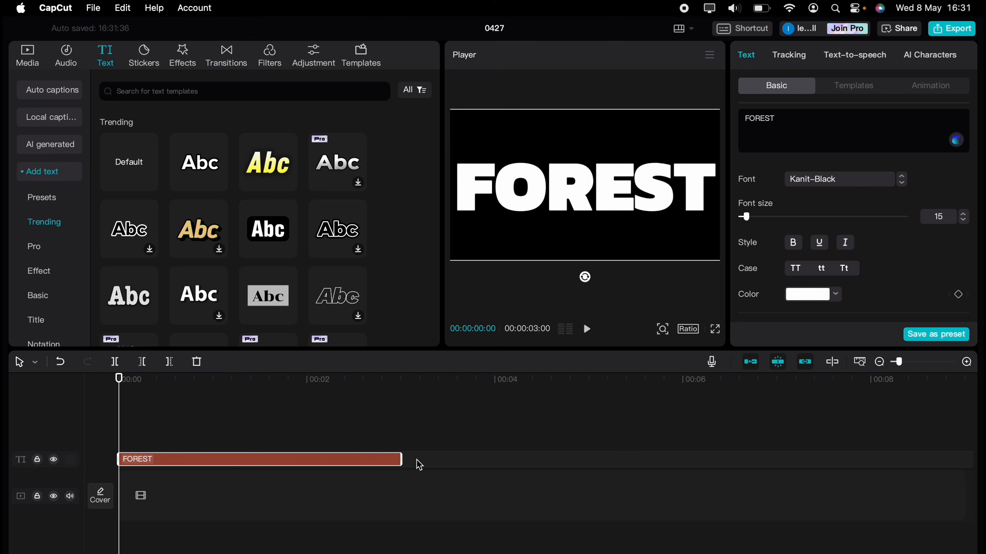
Extend the FOREST text clip on the timeline to a duration of 16 seconds
{"action": "left_click_drag", "start_coordinate": [401, 459], "coordinate": [838, 483]}
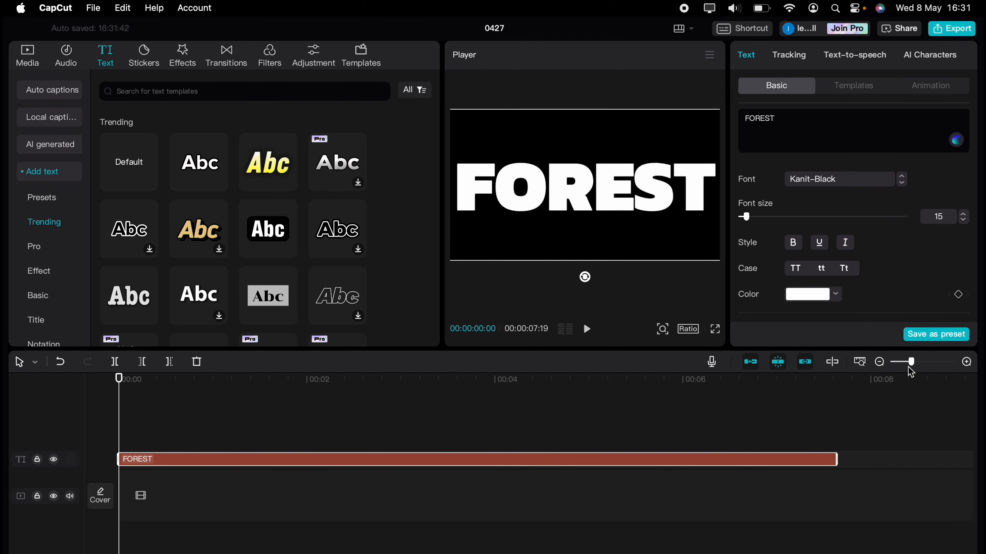
{"action": "left_click", "coordinate": [880, 363]}
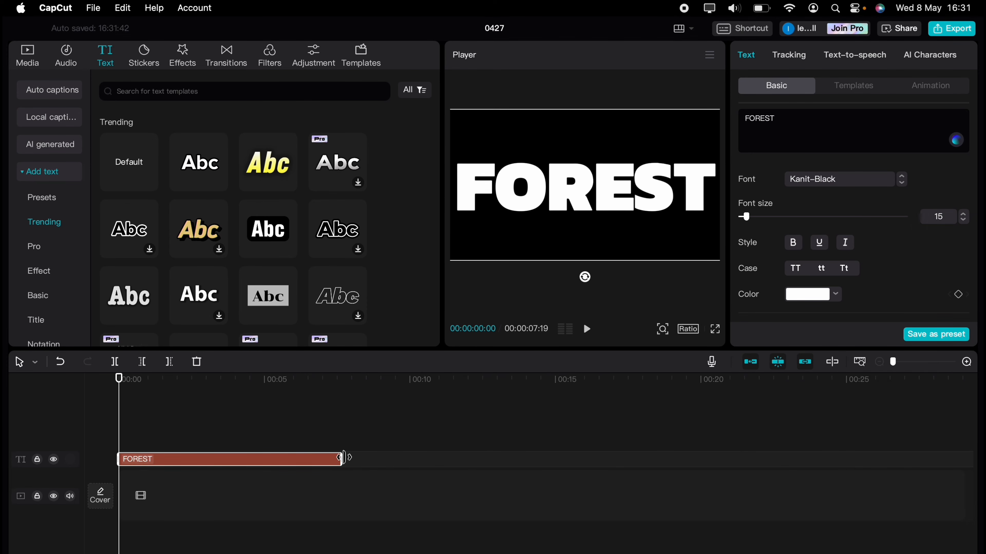
{"action": "left_click_drag", "start_coordinate": [344, 459], "coordinate": [584, 465]}
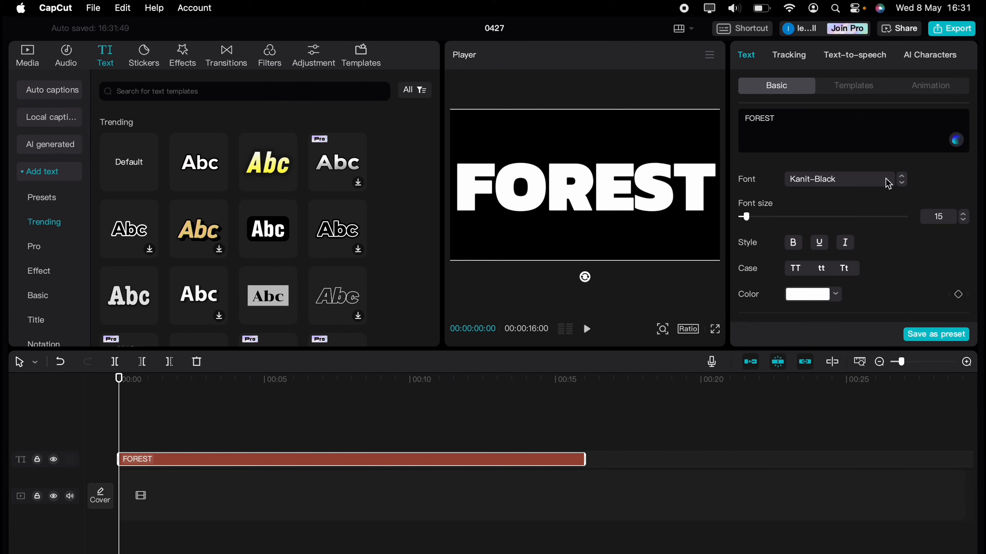
Apply the Flipping in-animation to the FOREST text and set its duration to 7.0 s
{"action": "left_click", "coordinate": [921, 88]}
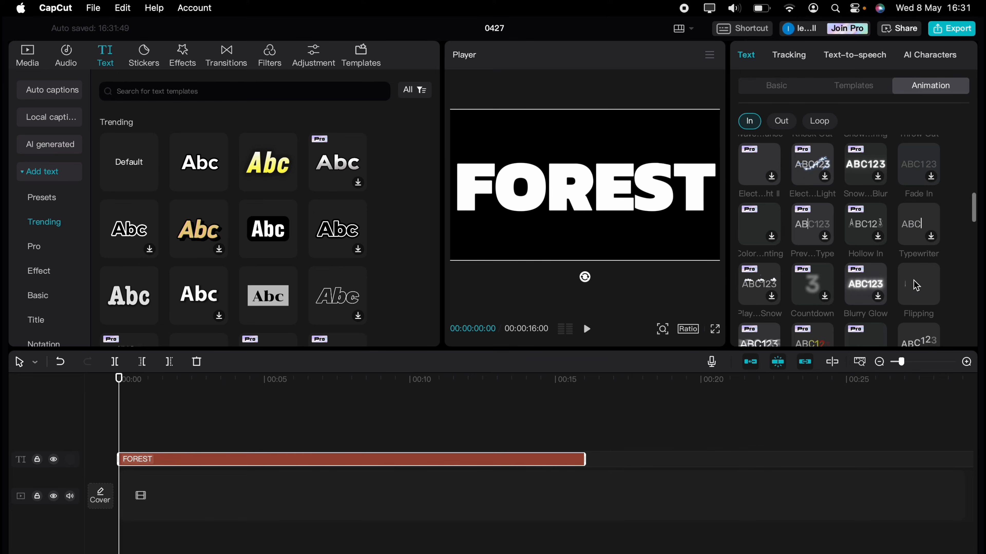
{"action": "left_click", "coordinate": [918, 286]}
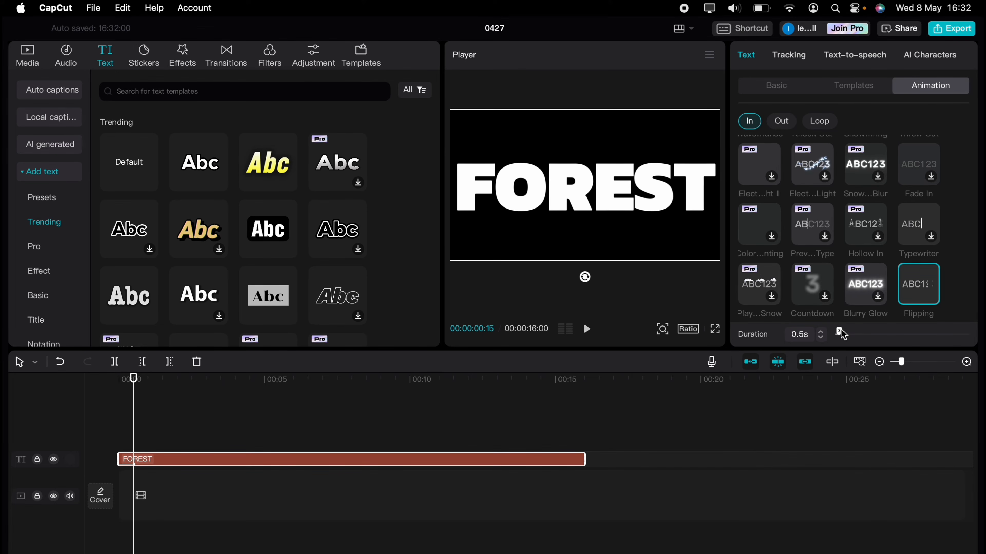
{"action": "left_click_drag", "start_coordinate": [840, 333], "coordinate": [896, 332]}
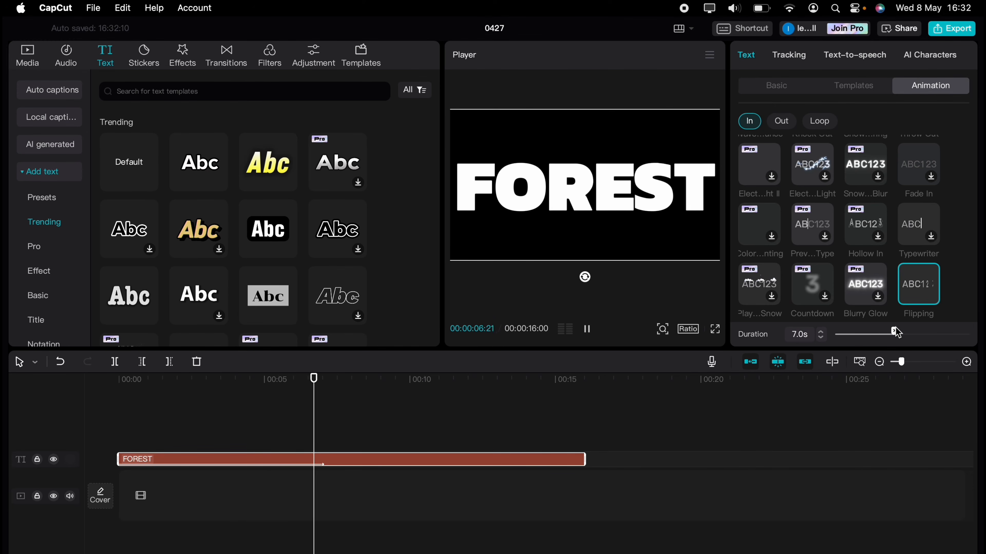
Export the title animation and replace the FOREST text clip with the exported video 0427(1).mov at the timeline start
{"action": "left_click", "coordinate": [952, 28]}
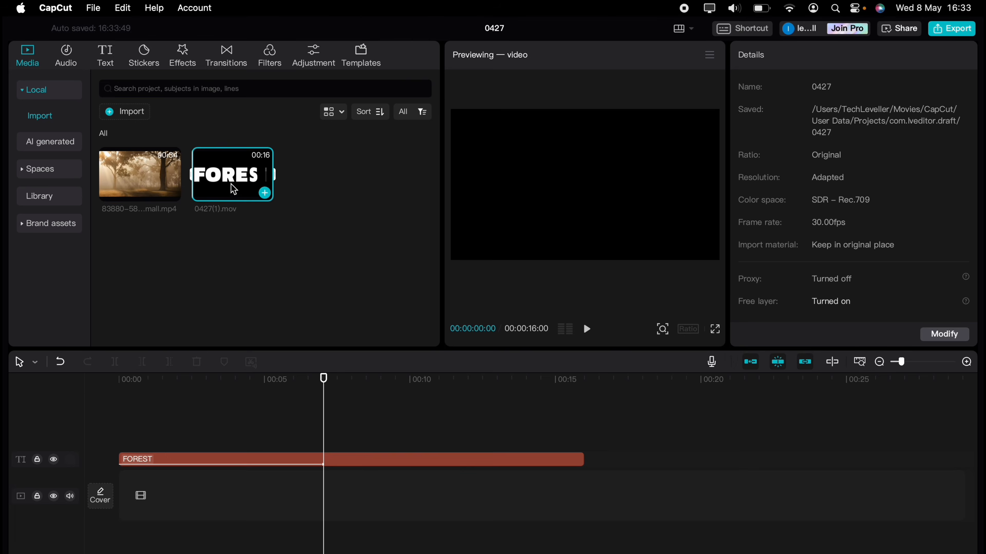
{"action": "left_click_drag", "start_coordinate": [233, 189], "coordinate": [147, 499]}
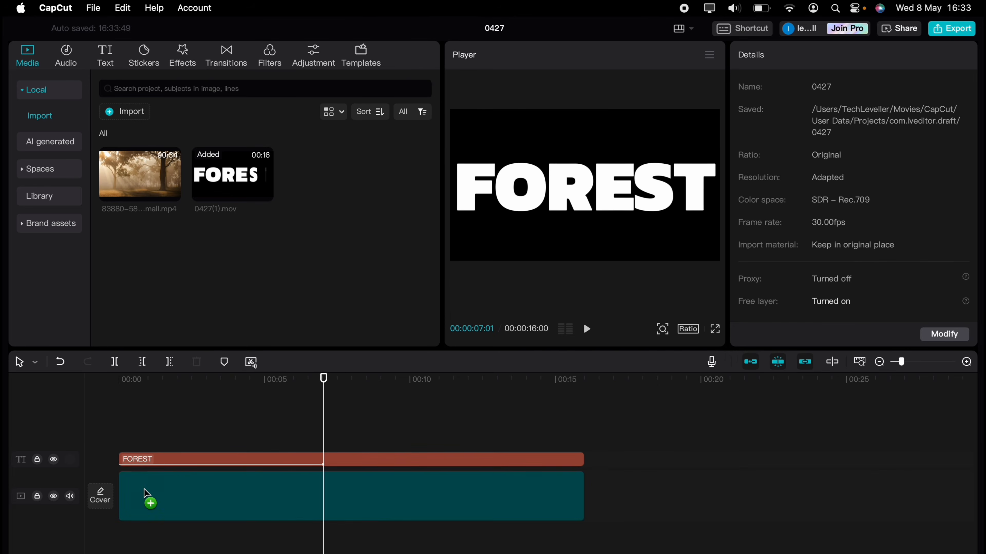
{"action": "left_click", "coordinate": [173, 459]}
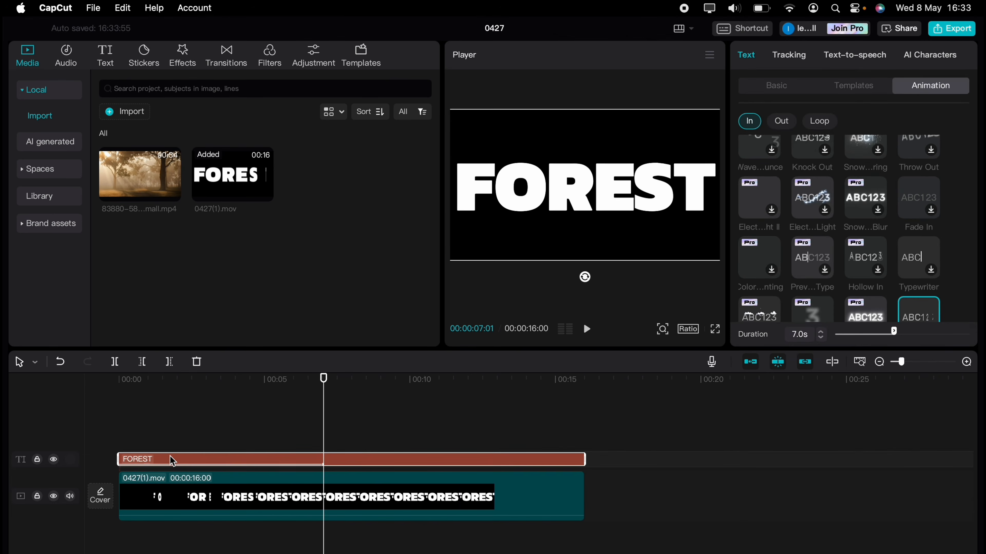
{"action": "key", "text": "Delete"}
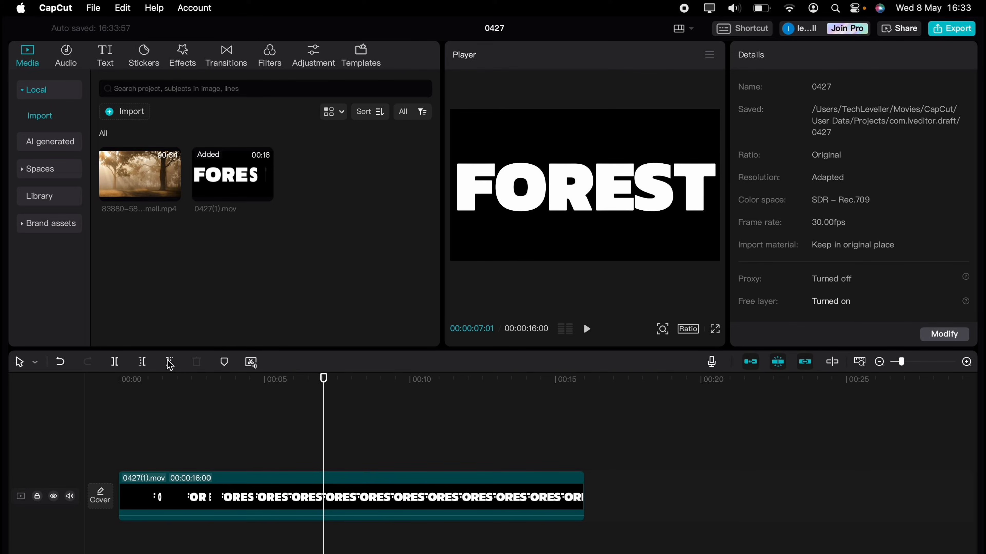
Place the forest video at the timeline start on the track beneath the exported FOREST clip
{"action": "left_click_drag", "start_coordinate": [136, 206], "coordinate": [124, 529]}
{"action": "left_click_drag", "start_coordinate": [155, 491], "coordinate": [167, 420]}
{"action": "left_click", "coordinate": [161, 400]}
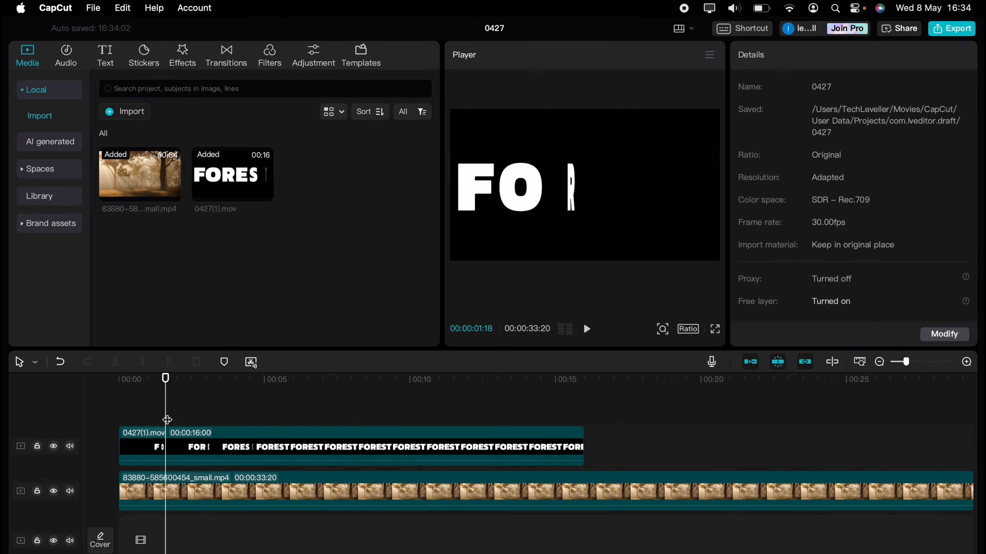
Set the exported FOREST clip's blend mode to Multiply and play back the result from the start
{"action": "left_click", "coordinate": [176, 445]}
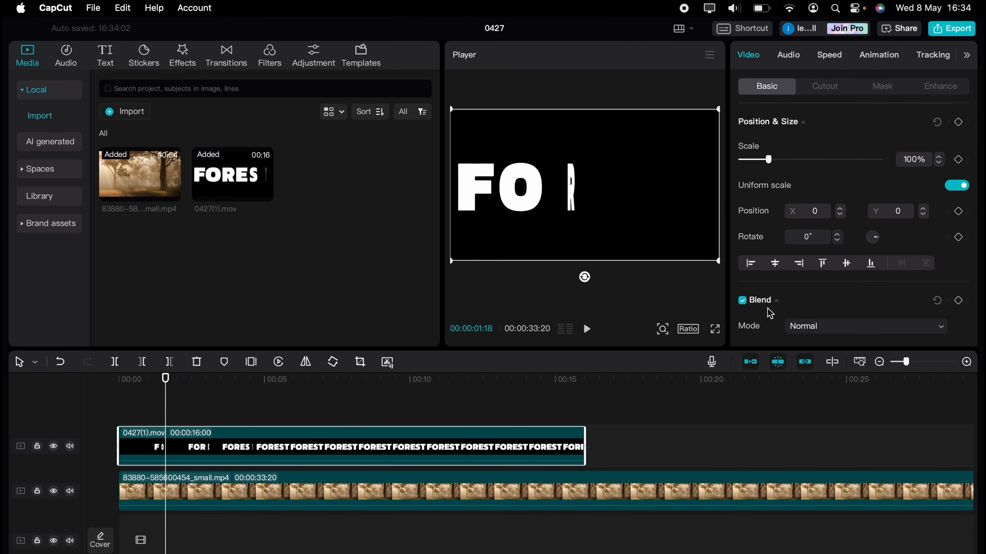
{"action": "scroll", "coordinate": [770, 313], "scroll_direction": "down", "scroll_amount": 5}
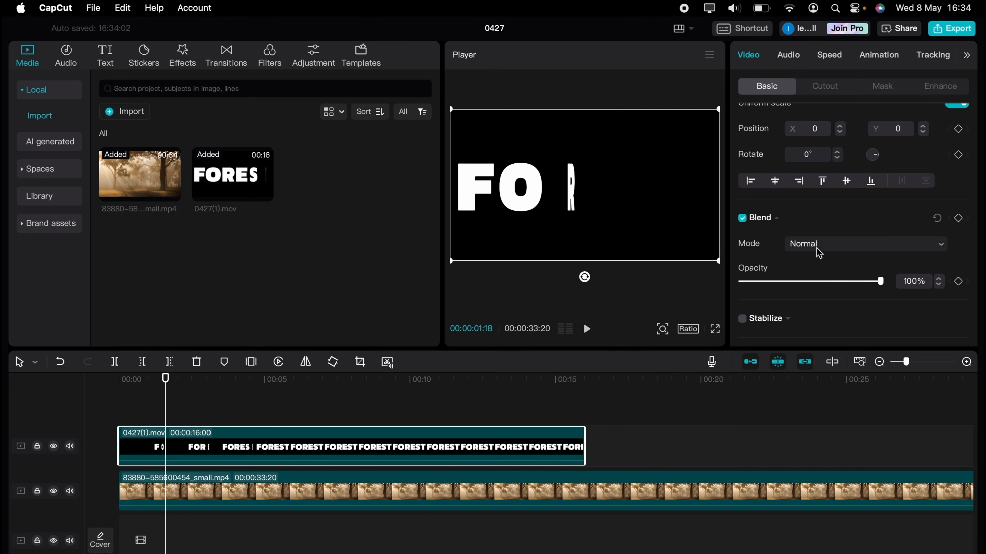
{"action": "left_click", "coordinate": [816, 250]}
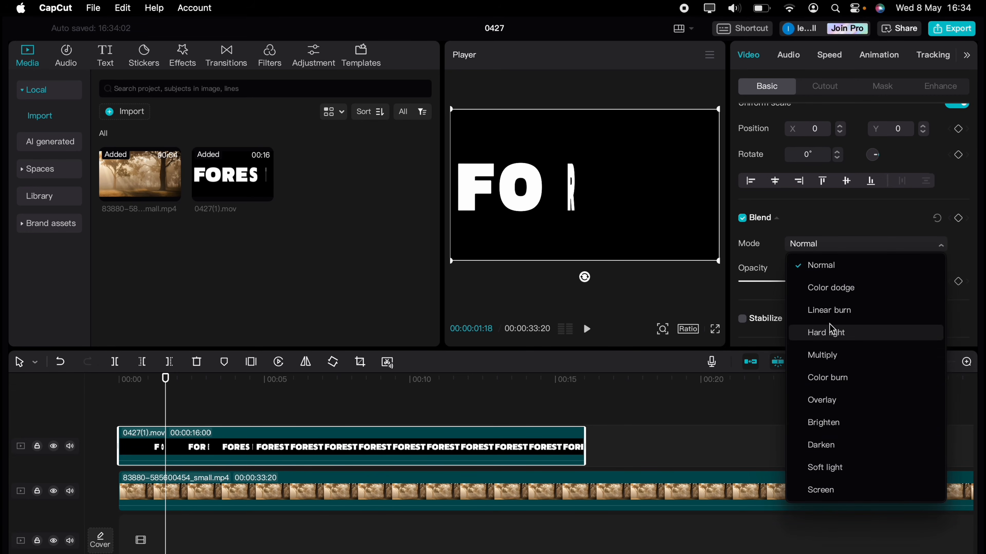
{"action": "left_click", "coordinate": [834, 356]}
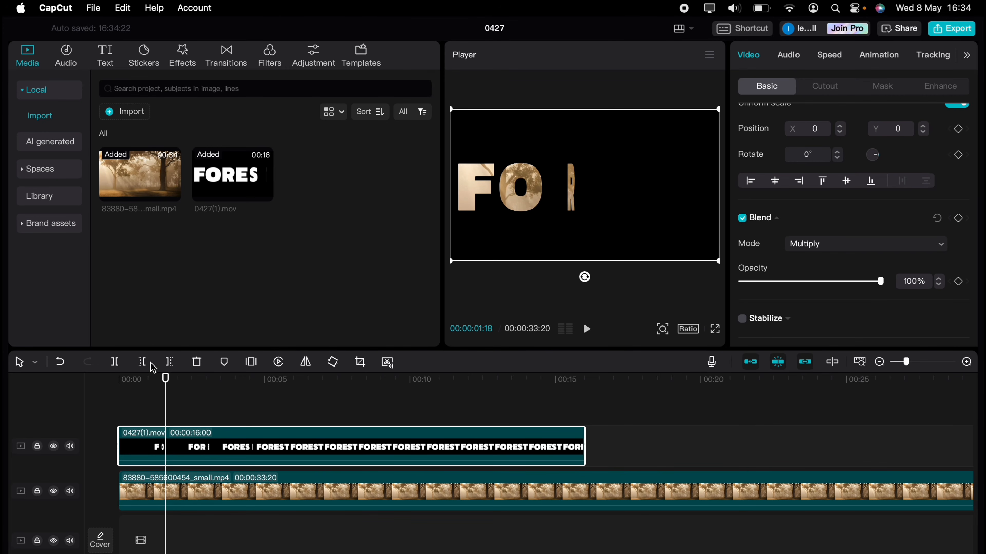
{"action": "left_click_drag", "start_coordinate": [165, 397], "coordinate": [104, 392]}
{"action": "key", "text": "space"}
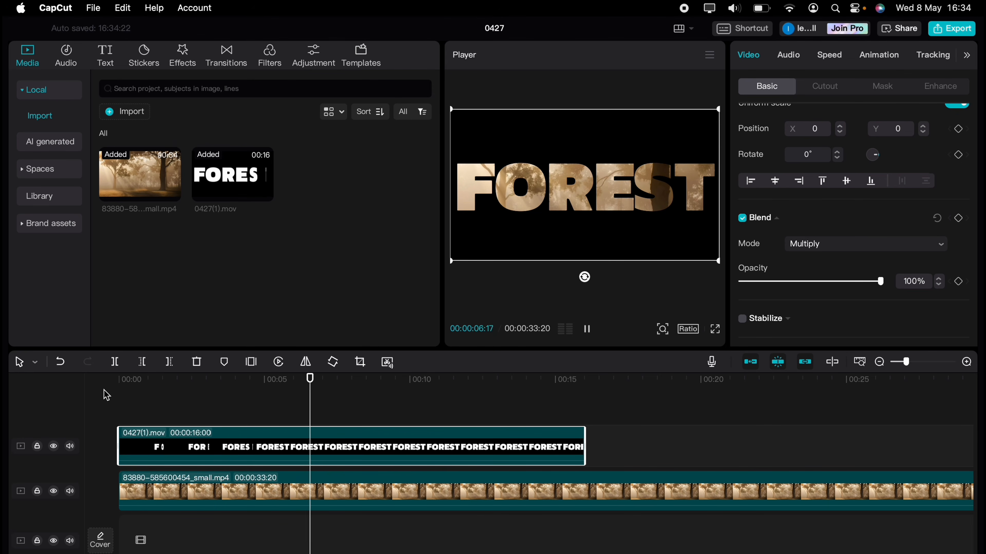
{"action": "key", "text": "space"}
{"action": "left_click_drag", "start_coordinate": [168, 406], "coordinate": [90, 396]}
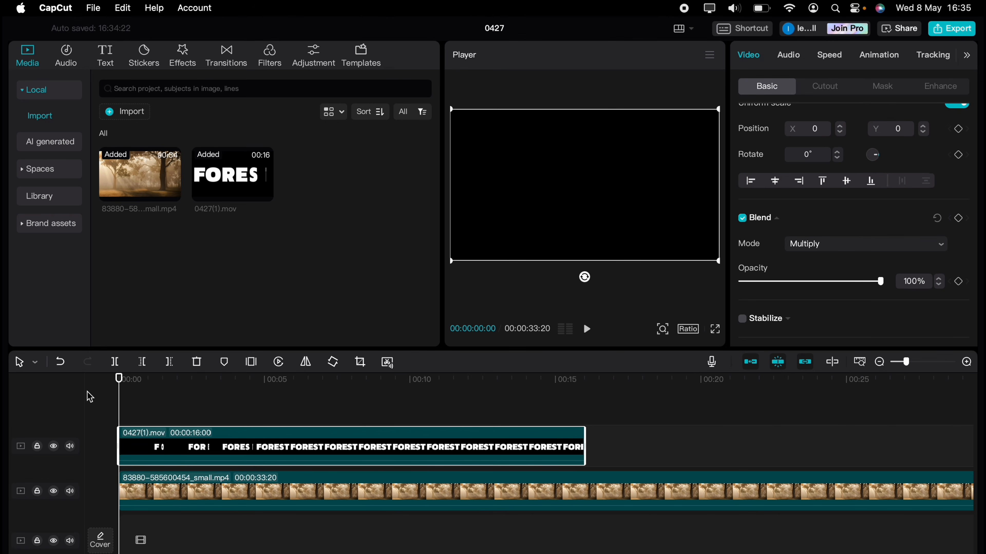
Add a Mirror mask of size 2160 to the FOREST clip and keyframe it at 00:00:00:00 and 00:00:04:14
{"action": "scroll", "coordinate": [848, 241], "scroll_direction": "up", "scroll_amount": 4}
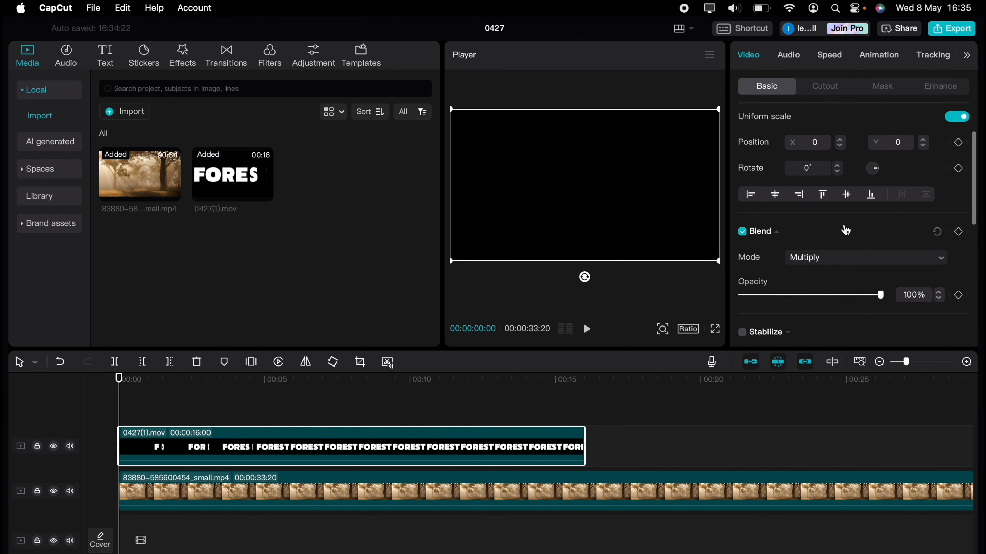
{"action": "left_click", "coordinate": [885, 93]}
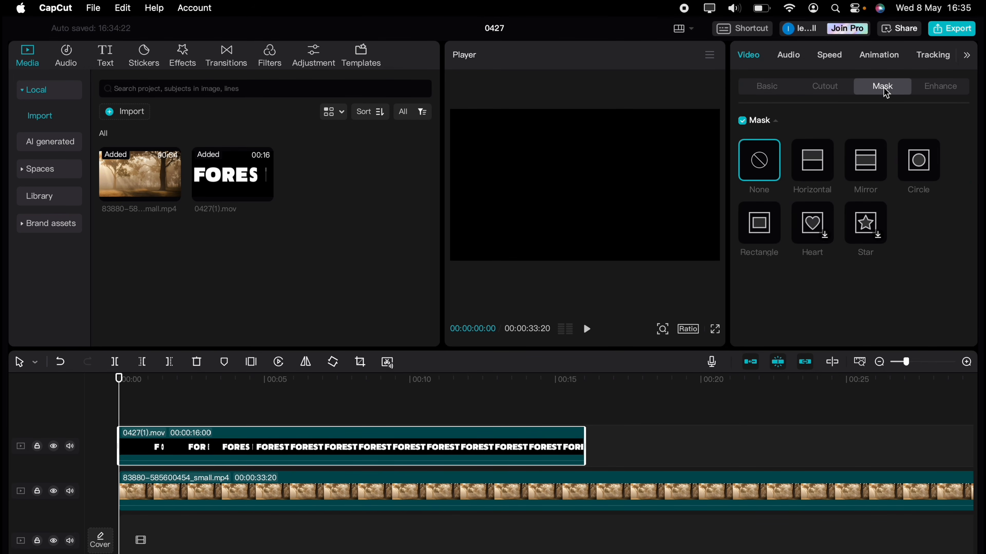
{"action": "left_click", "coordinate": [870, 171]}
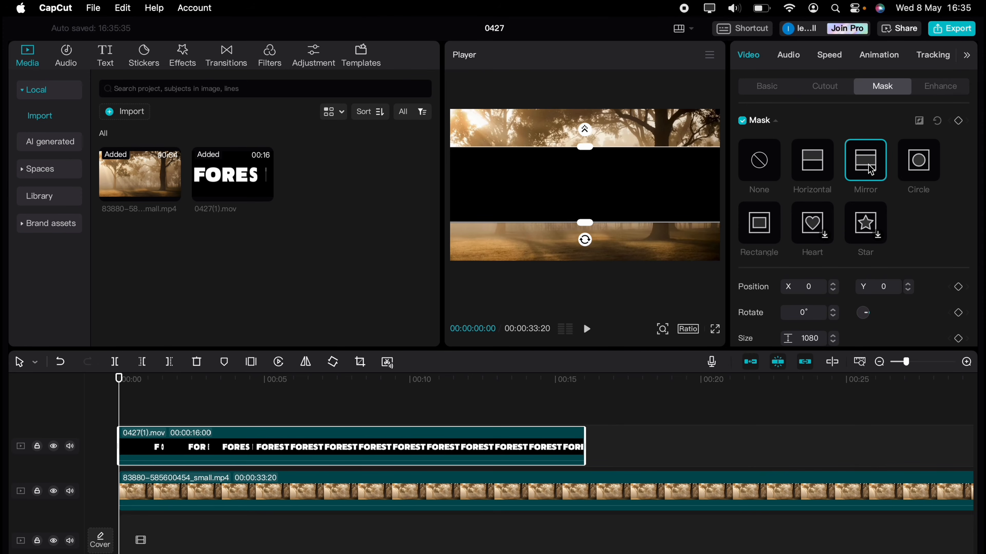
{"action": "left_click_drag", "start_coordinate": [583, 220], "coordinate": [582, 267]}
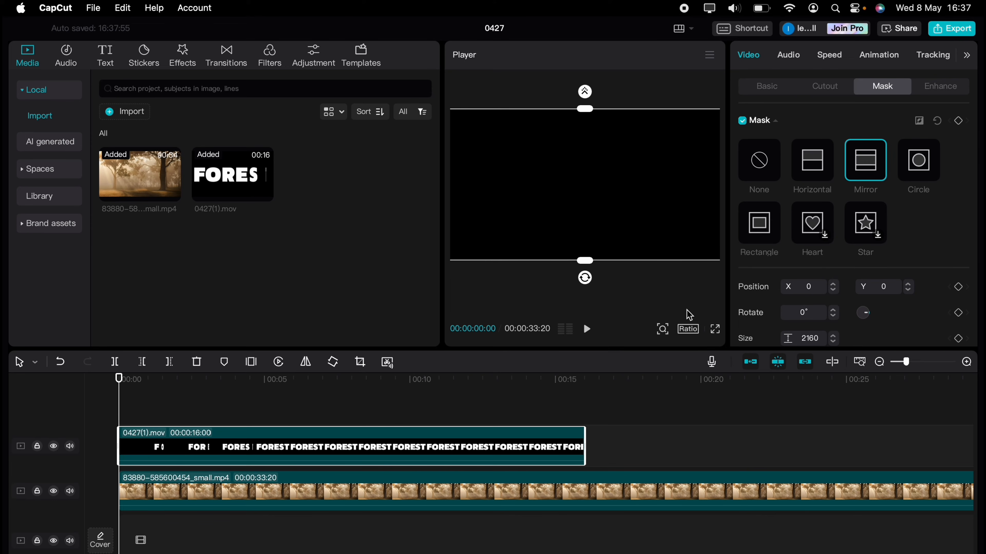
{"action": "left_click", "coordinate": [958, 121]}
{"action": "left_click_drag", "start_coordinate": [119, 409], "coordinate": [249, 406]}
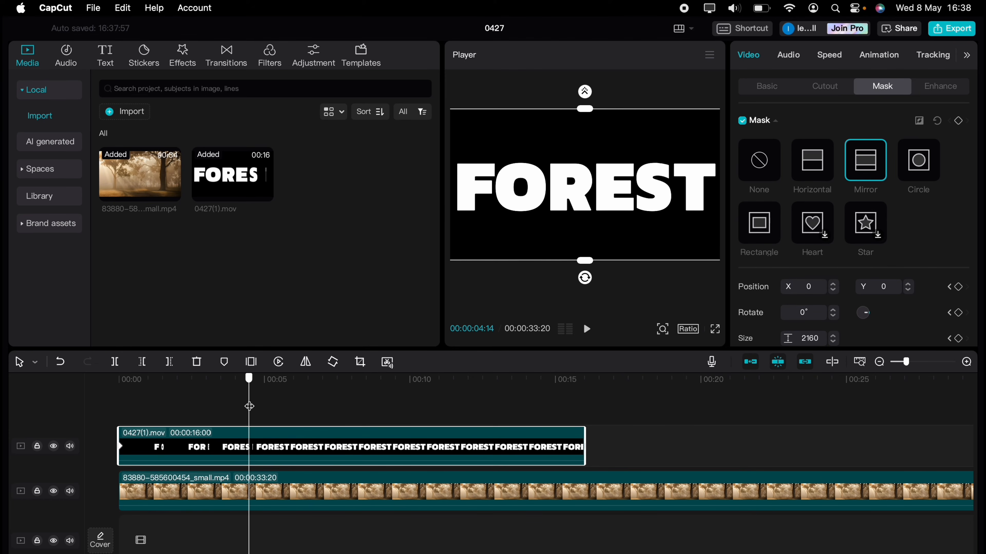
{"action": "left_click", "coordinate": [958, 120]}
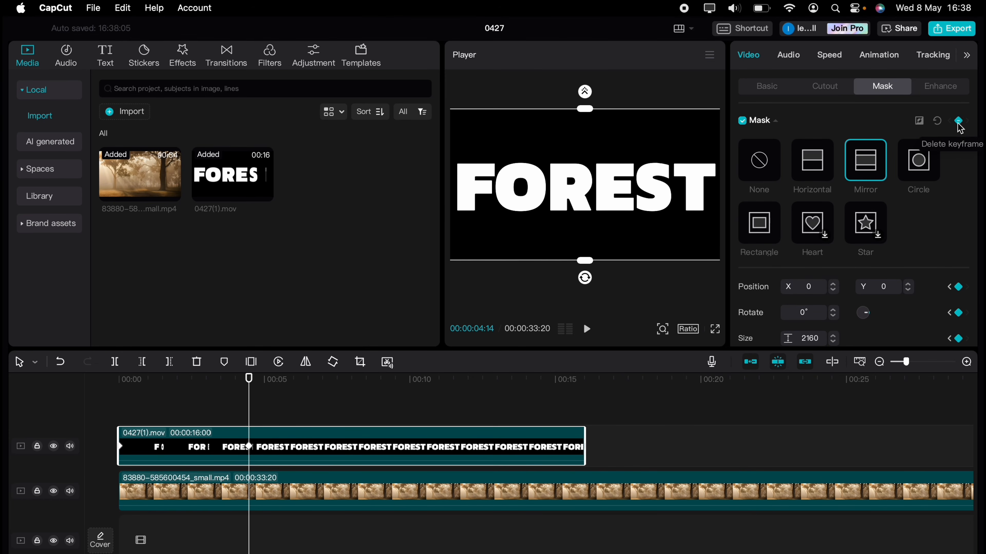
Keyframe the Mirror mask at 00:00:10:08 with its size narrowed to 1
{"action": "left_click_drag", "start_coordinate": [251, 398], "coordinate": [409, 391]}
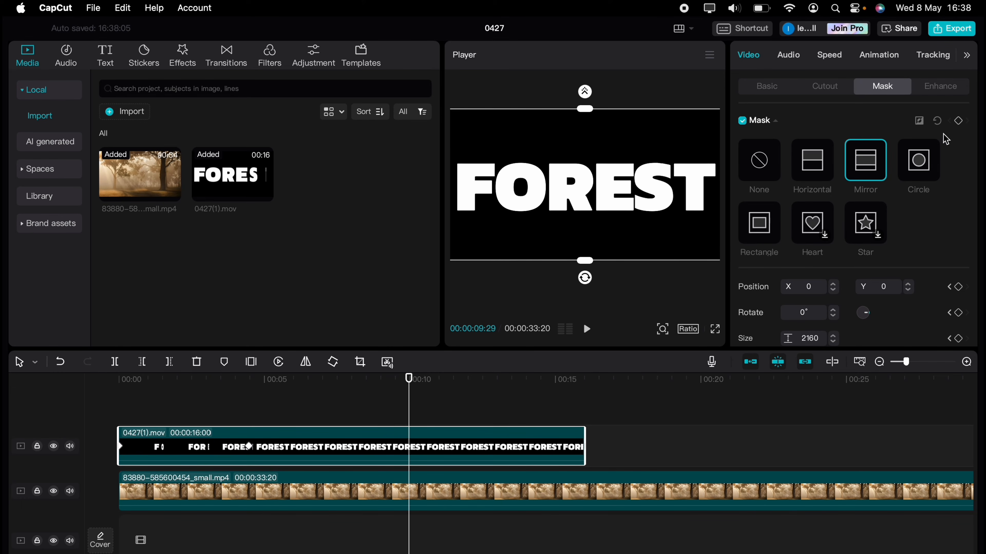
{"action": "left_click", "coordinate": [959, 121]}
{"action": "left_click_drag", "start_coordinate": [584, 259], "coordinate": [587, 221]}
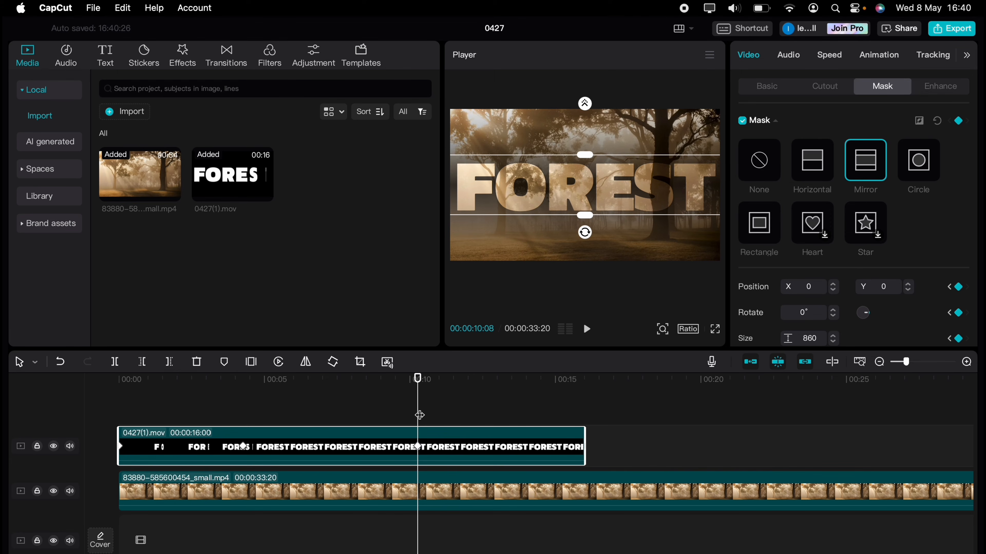
{"action": "left_click_drag", "start_coordinate": [585, 219], "coordinate": [586, 186]}
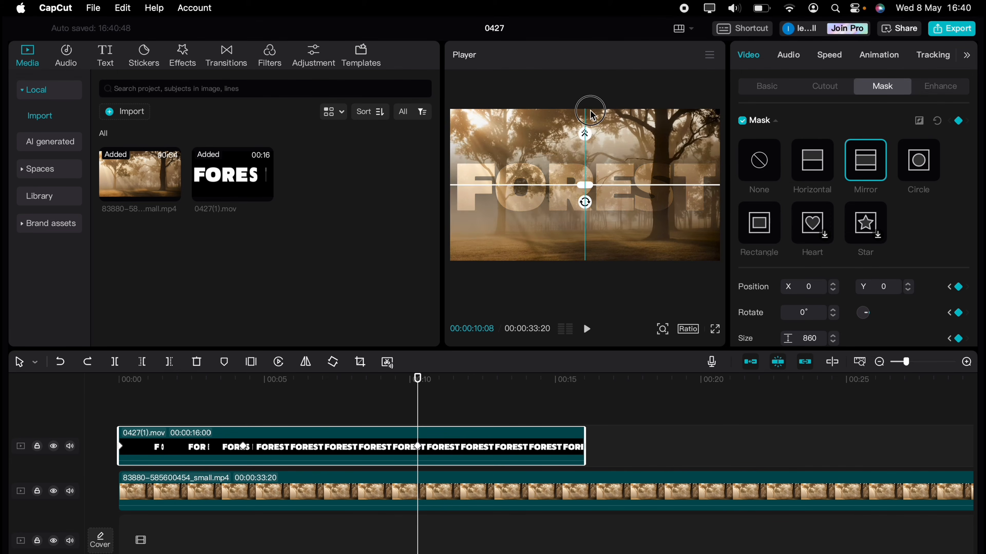
Fade out the FOREST clip by keyframing its opacity at 100% at 00:00:14:01 and 0% at 00:00:16:00
{"action": "left_click_drag", "start_coordinate": [421, 403], "coordinate": [527, 404]}
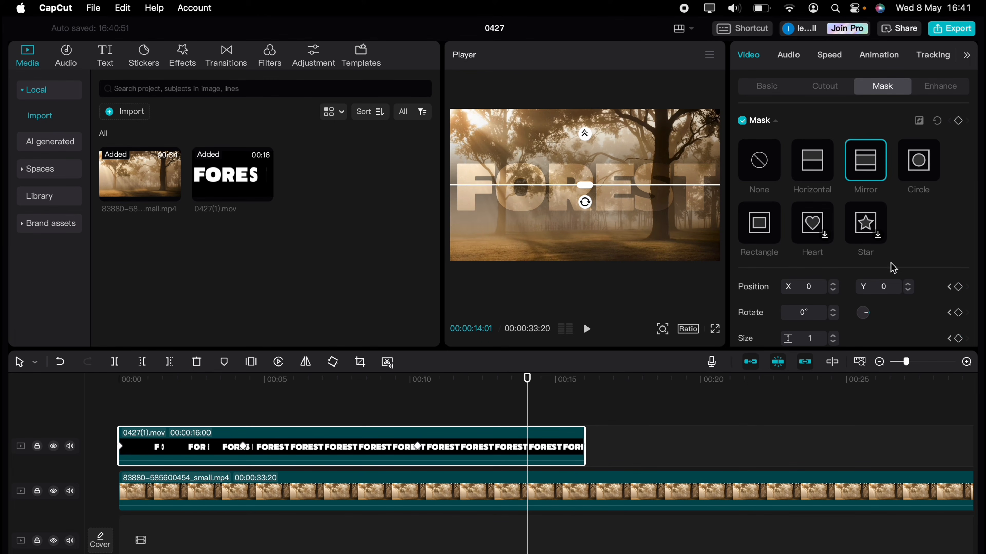
{"action": "left_click", "coordinate": [767, 87]}
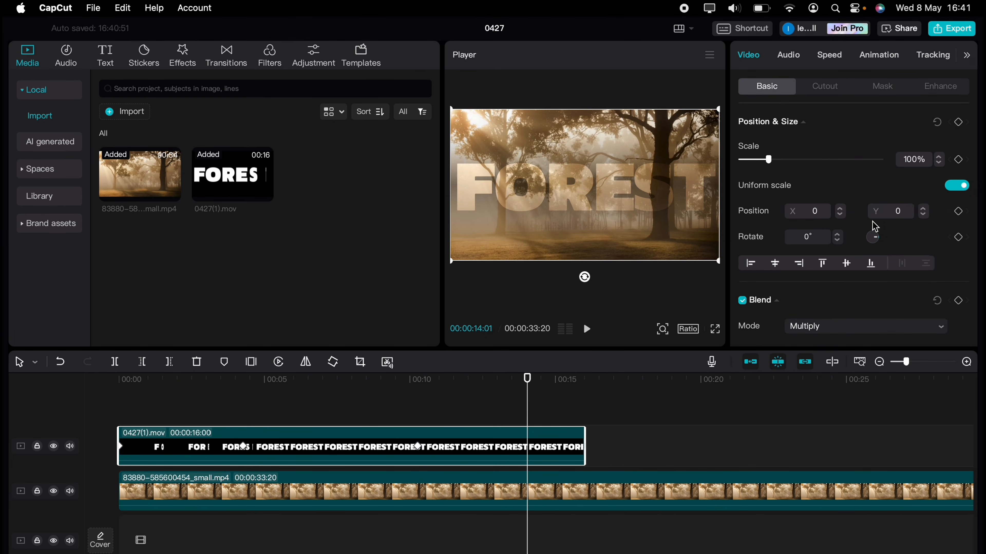
{"action": "scroll", "coordinate": [875, 245], "scroll_direction": "down", "scroll_amount": 5}
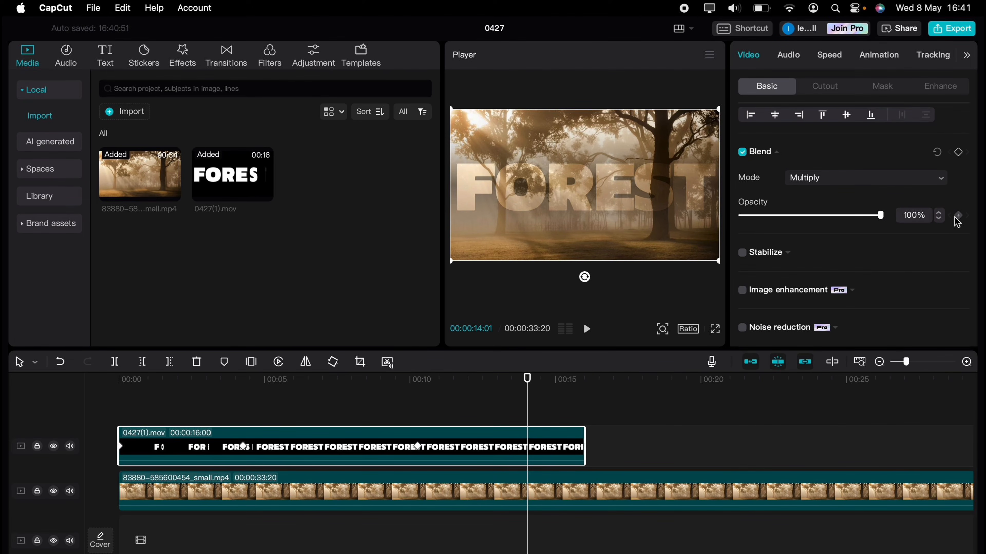
{"action": "left_click", "coordinate": [959, 217]}
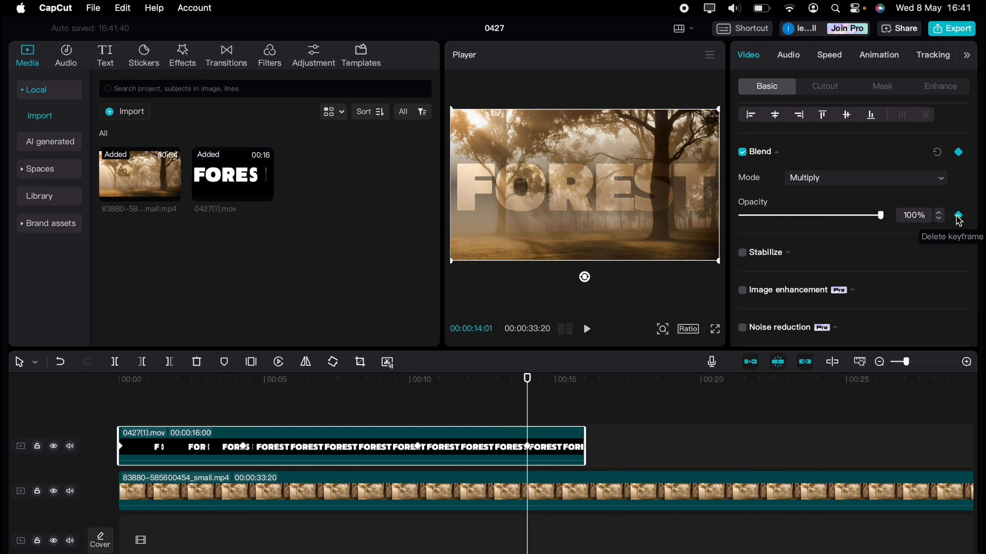
{"action": "left_click_drag", "start_coordinate": [529, 398], "coordinate": [585, 400]}
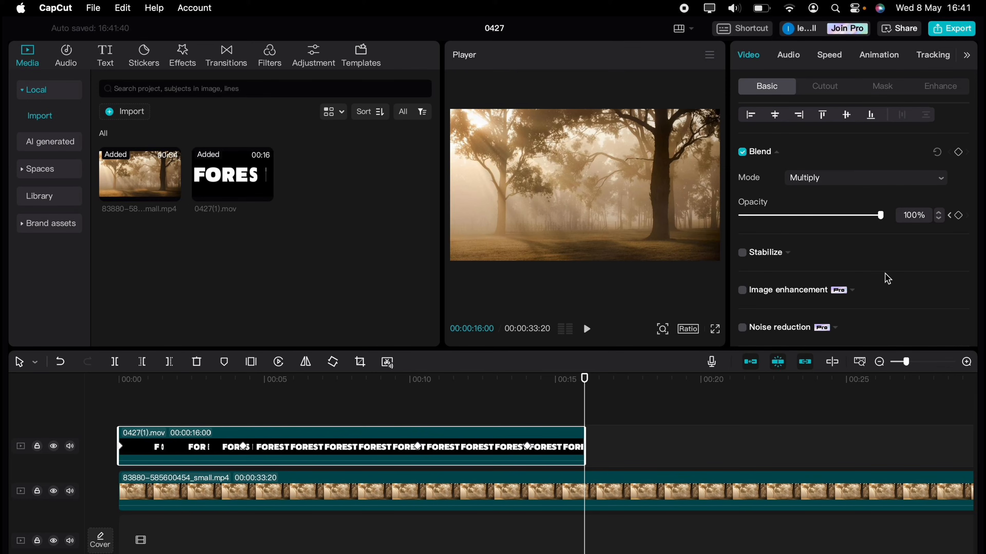
{"action": "left_click_drag", "start_coordinate": [880, 216], "coordinate": [721, 219]}
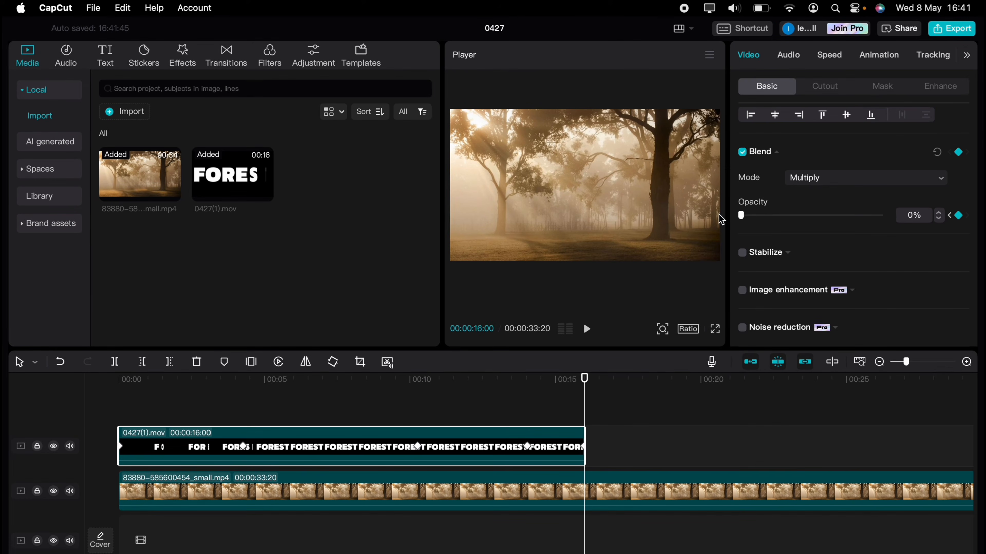
Play back the whole FOREST title animation from the start and select the FOREST clip again
{"action": "left_click", "coordinate": [125, 403]}
{"action": "key", "text": "space"}
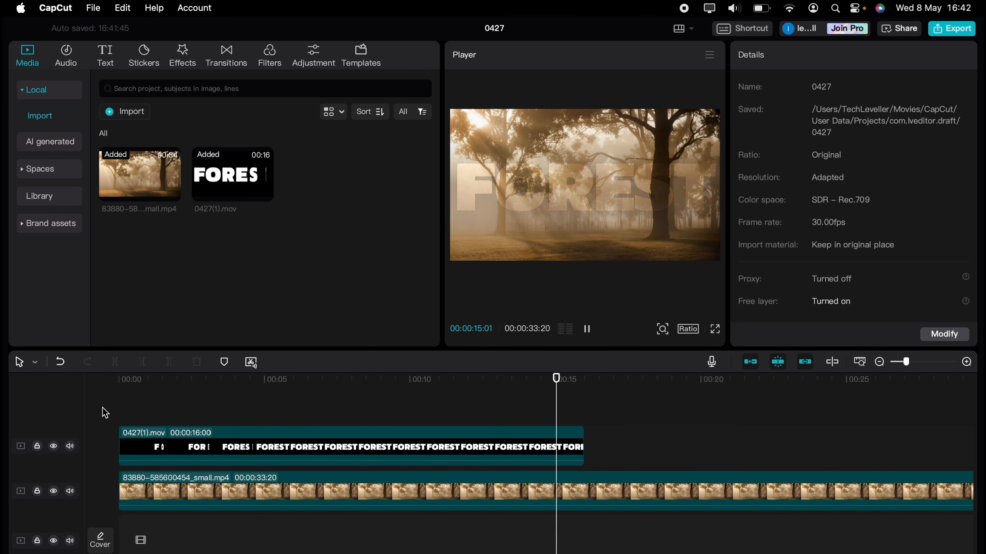
{"action": "key", "text": "space"}
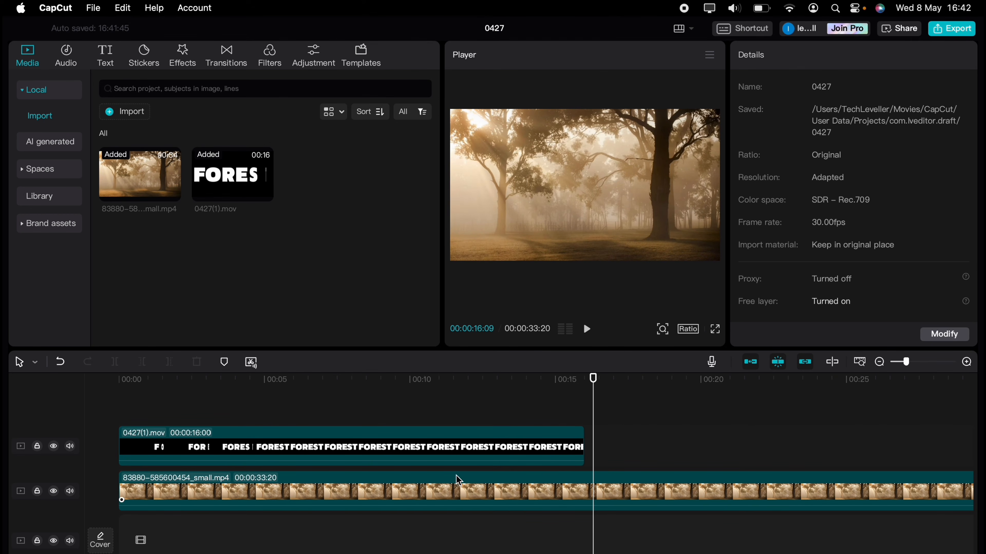
{"action": "left_click", "coordinate": [498, 450]}
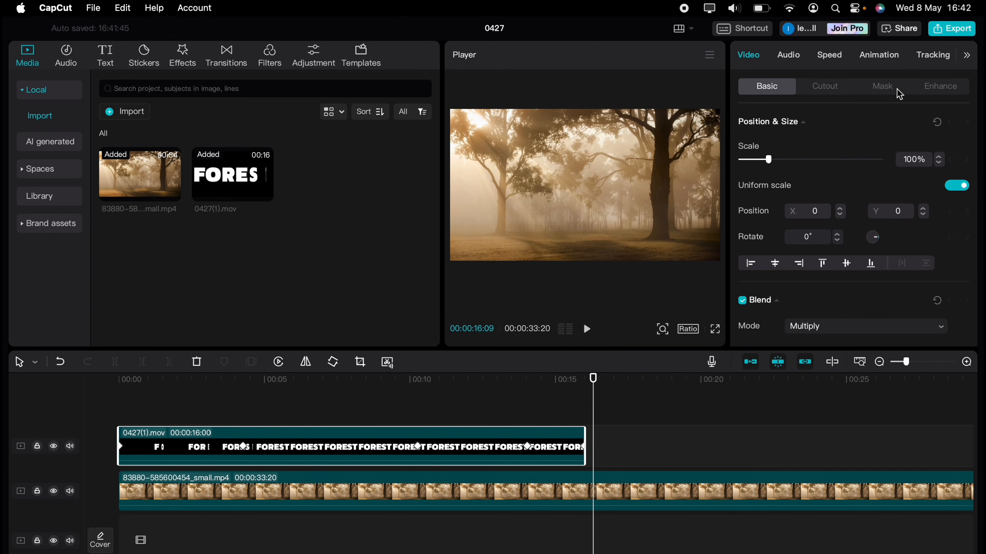
Apply the Rotate Out 1 exit animation to the FOREST clip, adjust its duration and play the result full screen
{"action": "left_click", "coordinate": [885, 58]}
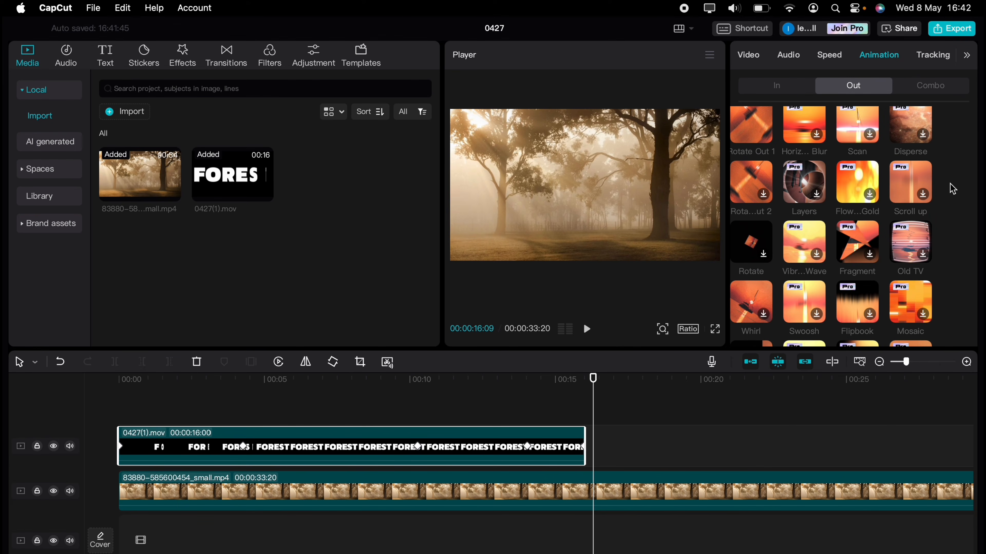
{"action": "left_click", "coordinate": [747, 131]}
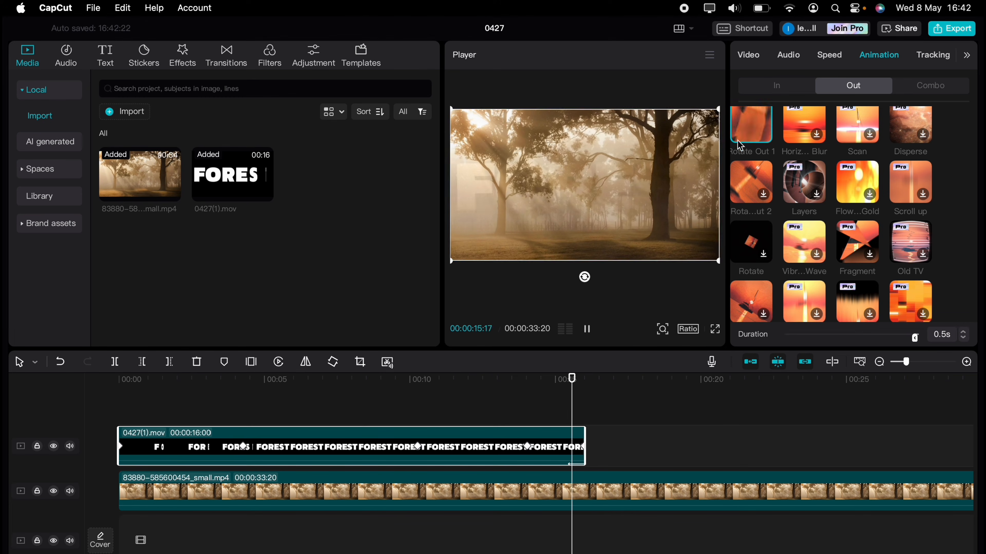
{"action": "left_click", "coordinate": [907, 363]}
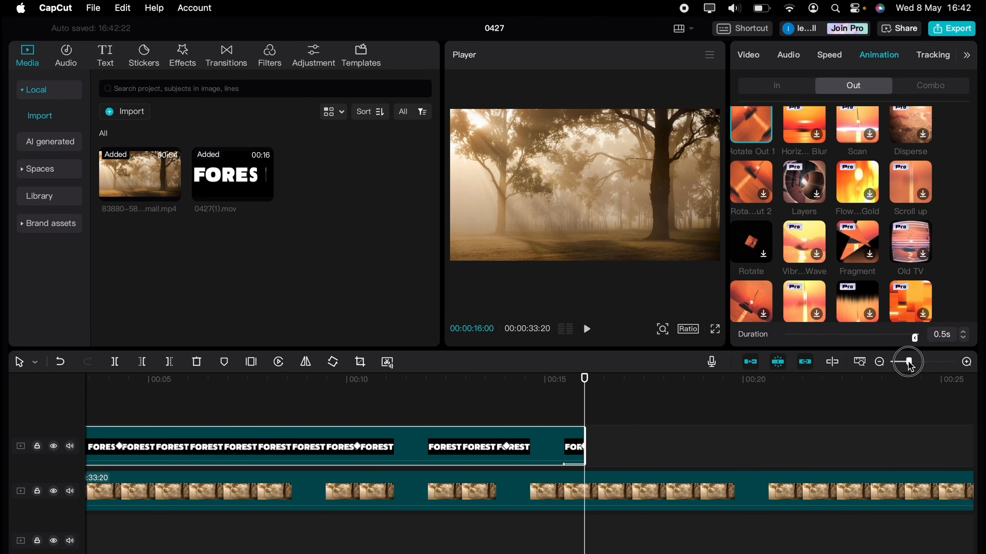
{"action": "left_click", "coordinate": [964, 331]}
{"action": "left_click_drag", "start_coordinate": [914, 337], "coordinate": [879, 343]}
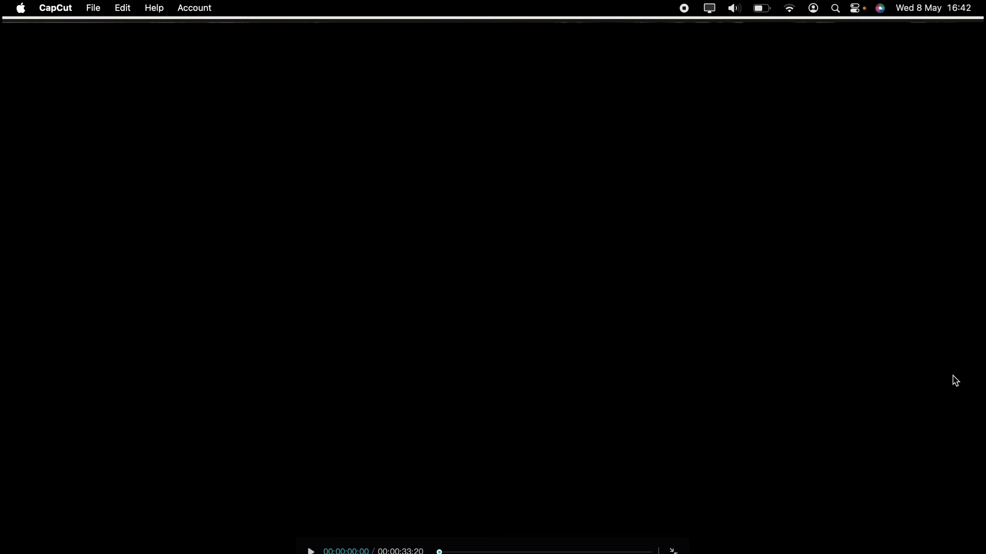
{"action": "key", "text": "space"}
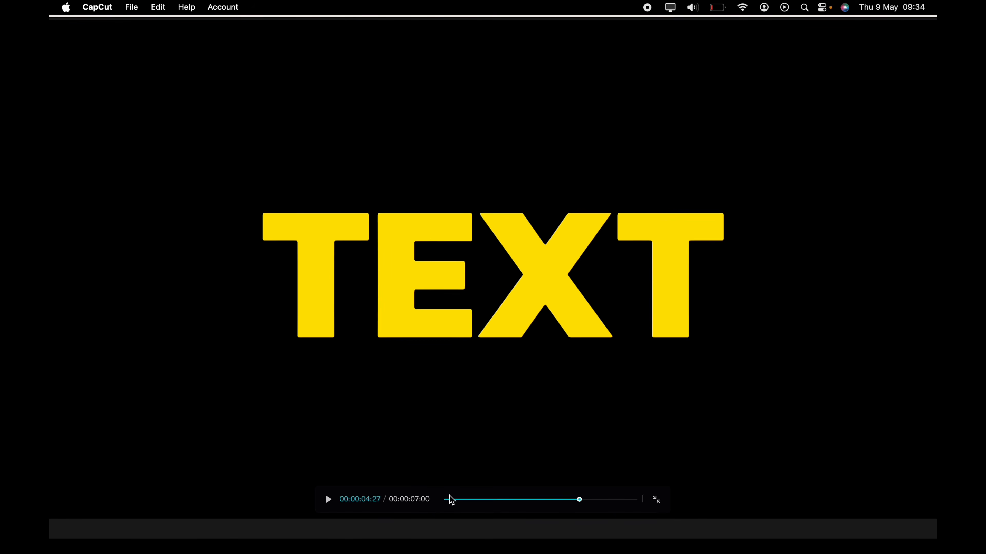
Play back the finished yellow TEXT title example full screen from the start, and leave the full-screen preview
{"action": "left_click", "coordinate": [444, 500]}
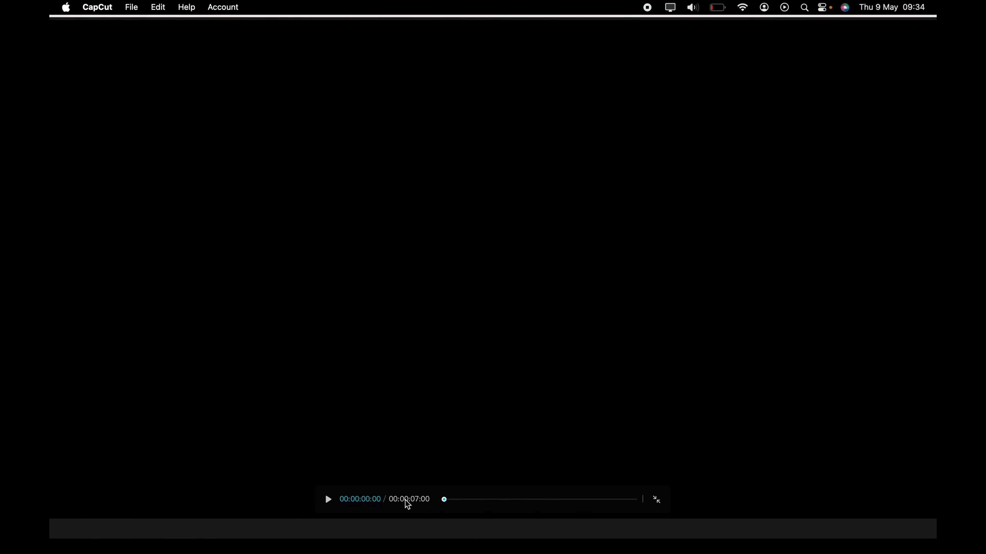
{"action": "left_click", "coordinate": [335, 501]}
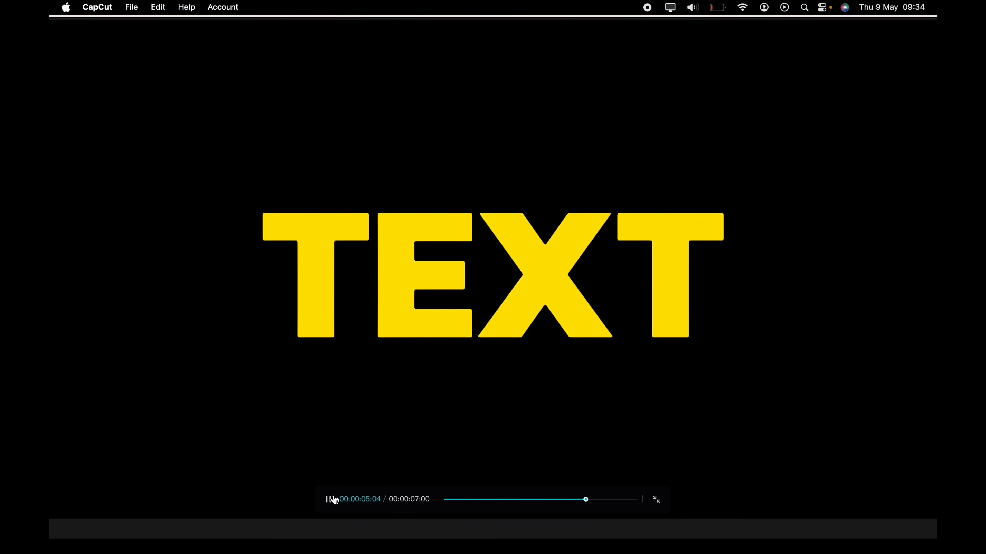
{"action": "key", "text": "Escape"}
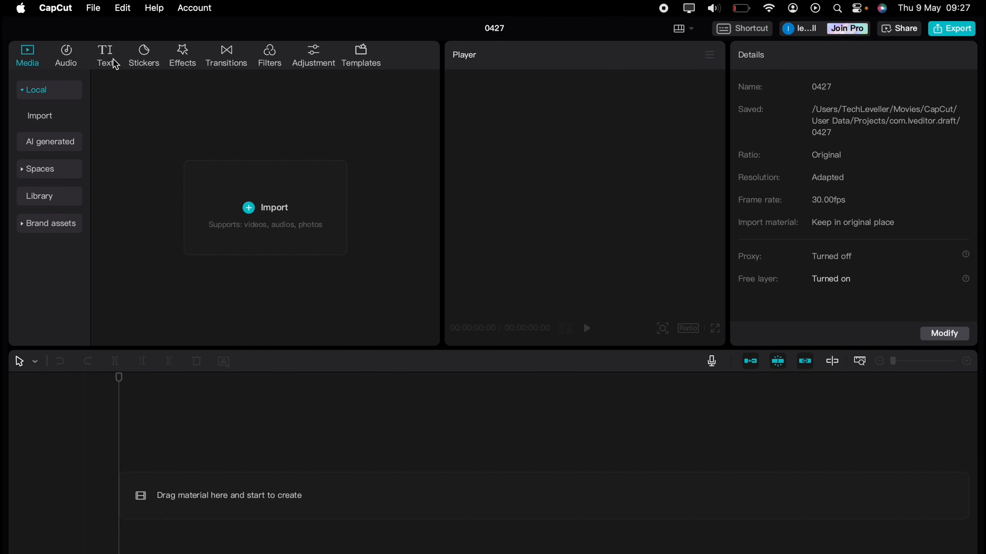
Add a default text clip at the start of the empty timeline and change its wording to TEXT
{"action": "left_click", "coordinate": [115, 63]}
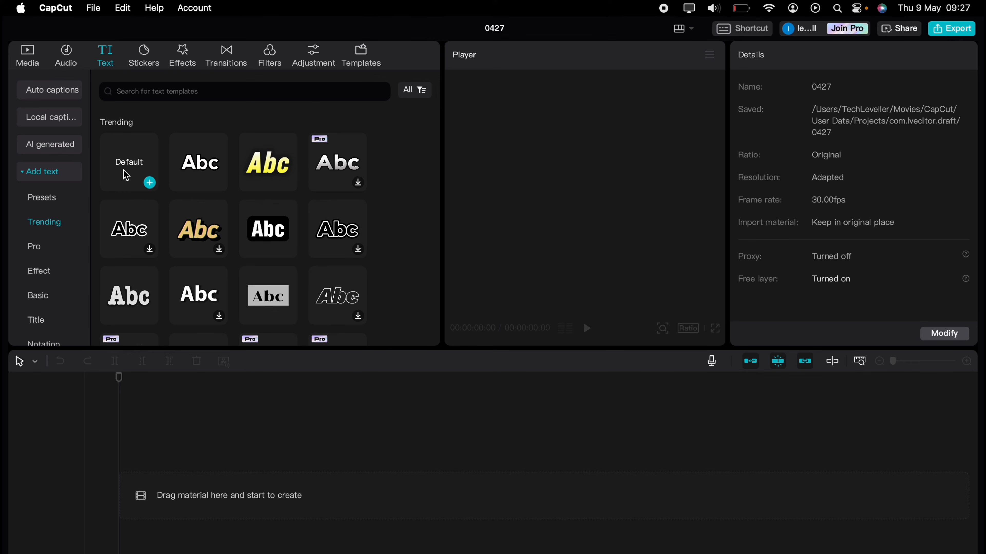
{"action": "left_click_drag", "start_coordinate": [126, 175], "coordinate": [125, 477]}
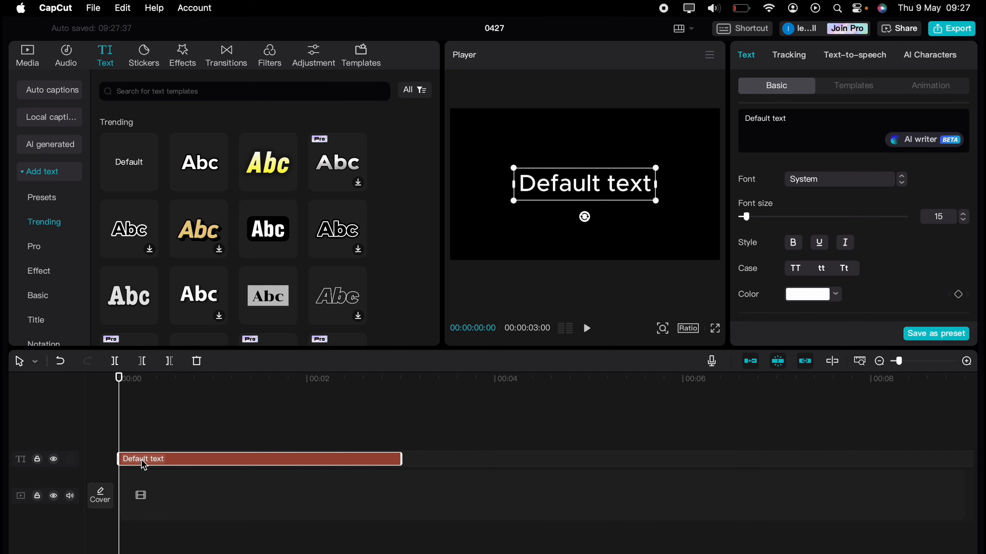
{"action": "left_click", "coordinate": [787, 124]}
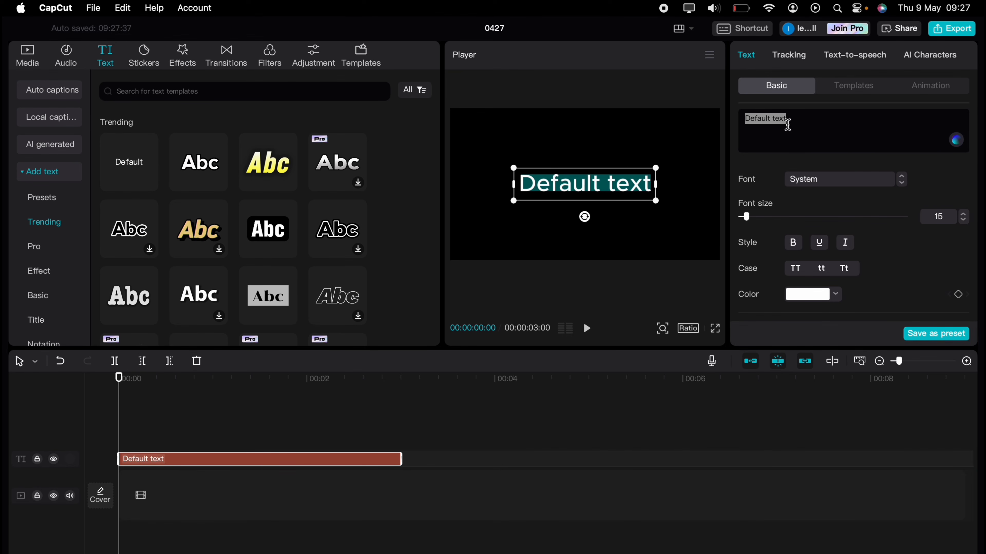
{"action": "type", "text": "TEXT"}
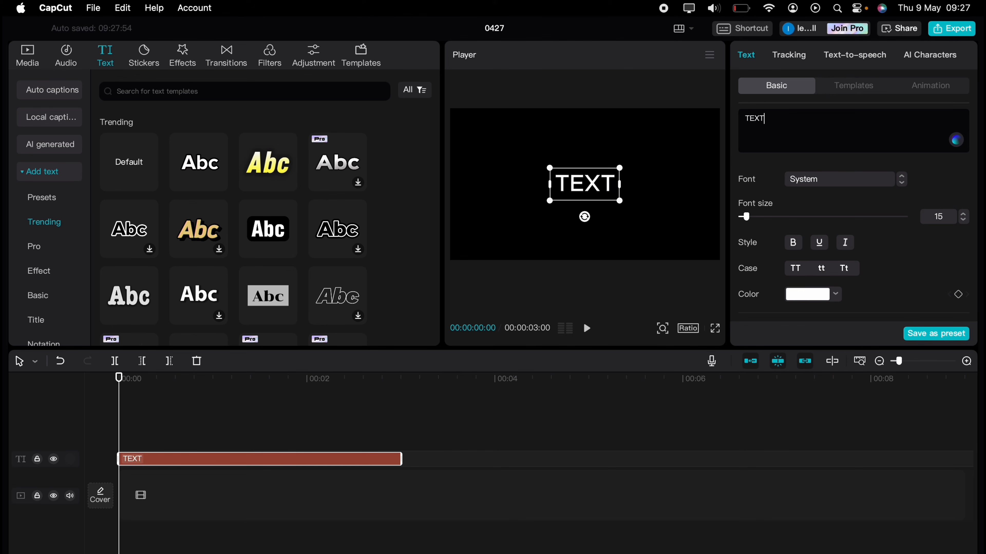
Enlarge the TEXT title to font size 33 and color it yellow
{"action": "left_click", "coordinate": [963, 214]}
{"action": "left_click", "coordinate": [835, 294]}
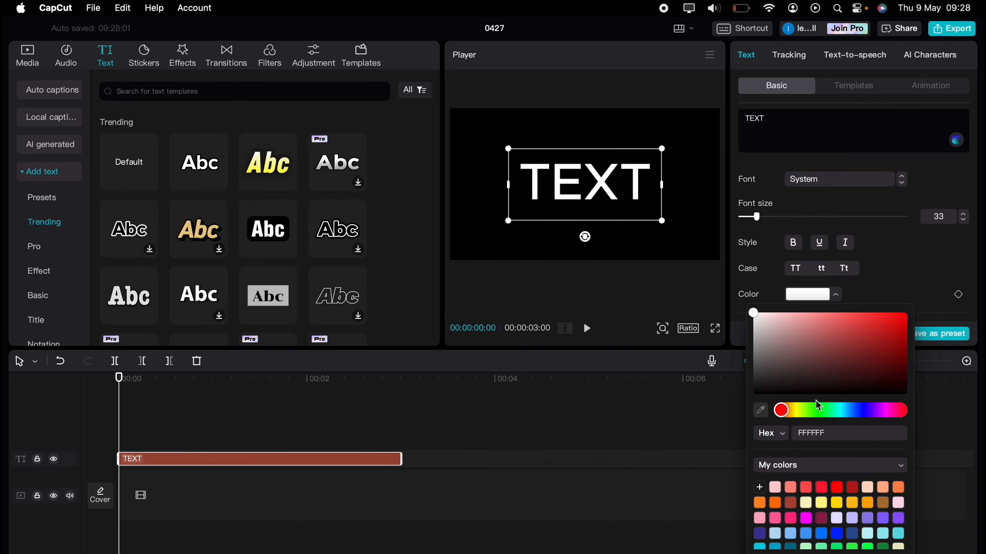
{"action": "scroll", "coordinate": [813, 509], "scroll_direction": "down", "scroll_amount": 3}
{"action": "left_click", "coordinate": [760, 516]}
{"action": "left_click", "coordinate": [882, 530]}
Change the TEXT title's font to Kanit-Bold and set its font size to 56
{"action": "left_click", "coordinate": [839, 179]}
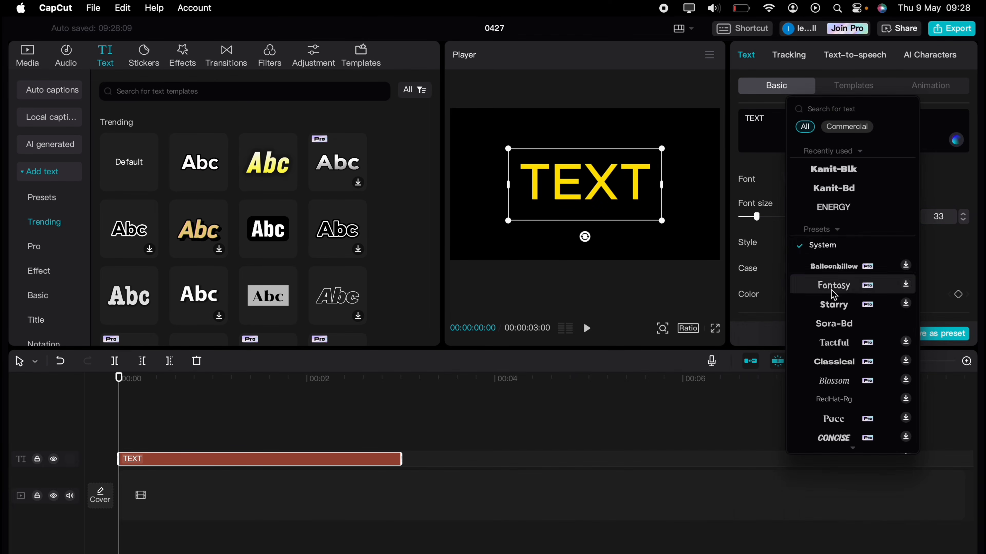
{"action": "left_click", "coordinate": [837, 187]}
{"action": "left_click", "coordinate": [963, 213]}
{"action": "left_click", "coordinate": [963, 220]}
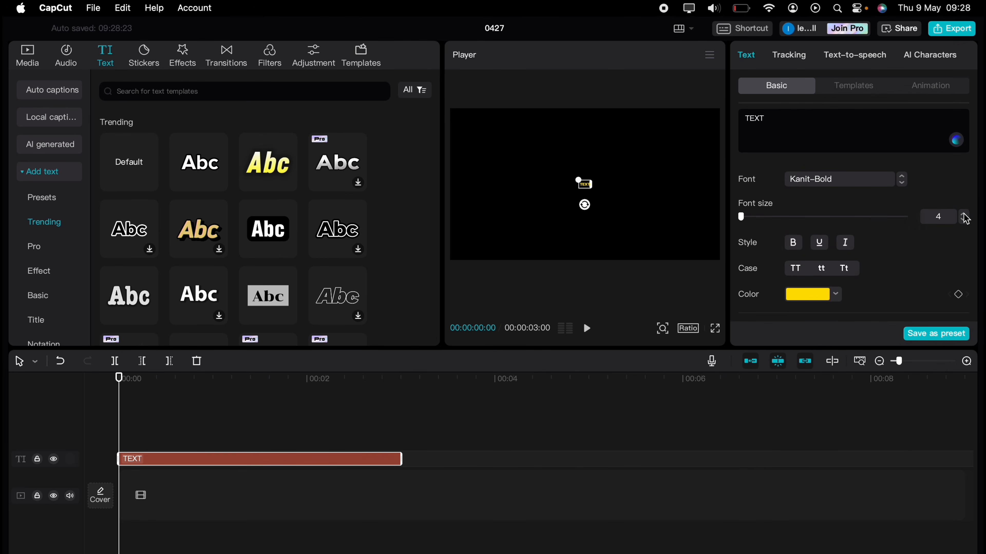
{"action": "left_click", "coordinate": [963, 213]}
{"action": "left_click", "coordinate": [964, 215]}
{"action": "left_click", "coordinate": [965, 216]}
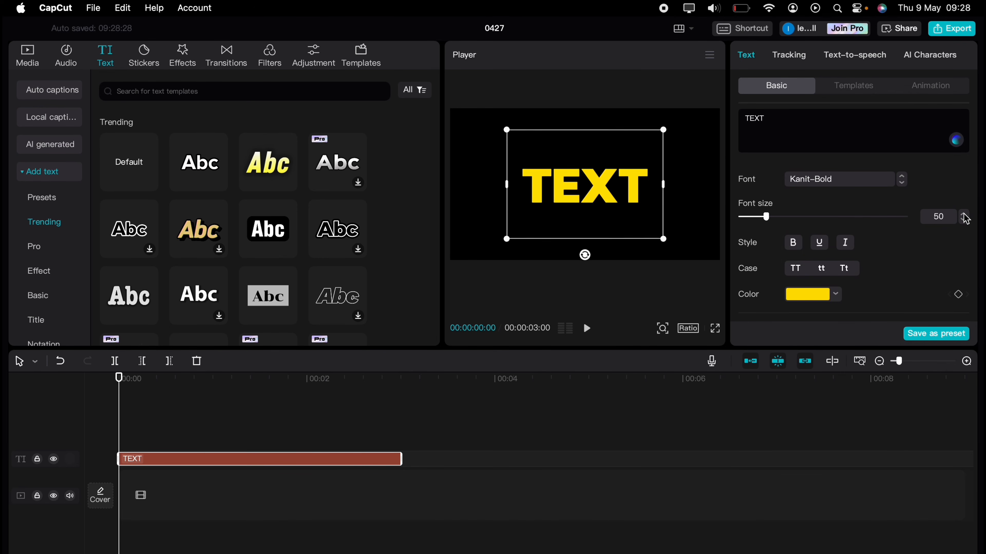
{"action": "left_click", "coordinate": [965, 216]}
{"action": "left_click", "coordinate": [965, 216]}
{"action": "left_click", "coordinate": [965, 216]}
{"action": "left_click", "coordinate": [964, 216]}
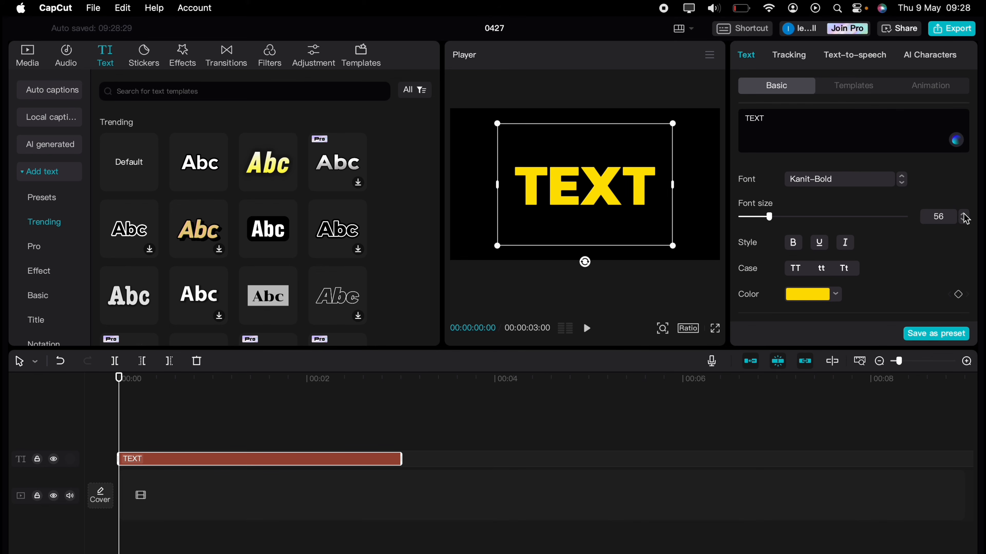
Extend the TEXT clip to 00:00:07:00 and convert it into a compound clip
{"action": "left_click_drag", "start_coordinate": [402, 459], "coordinate": [777, 459]}
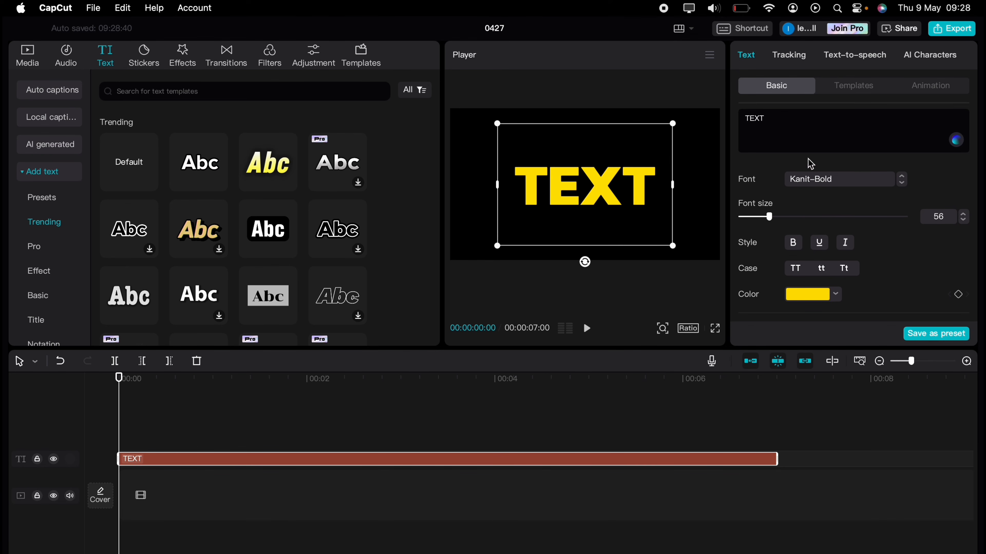
{"action": "left_click", "coordinate": [108, 415]}
{"action": "left_click", "coordinate": [133, 459]}
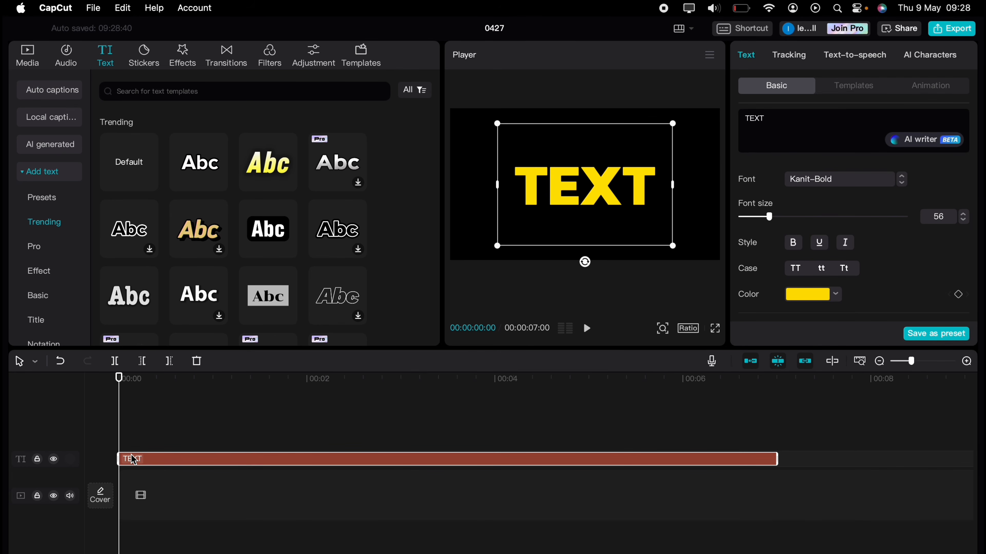
{"action": "right_click", "coordinate": [167, 460]}
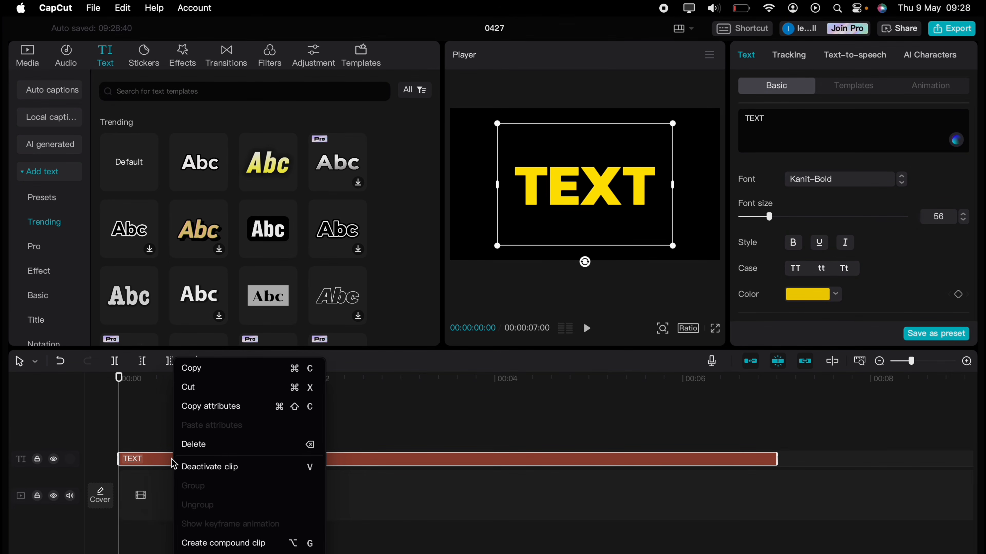
{"action": "left_click", "coordinate": [187, 542]}
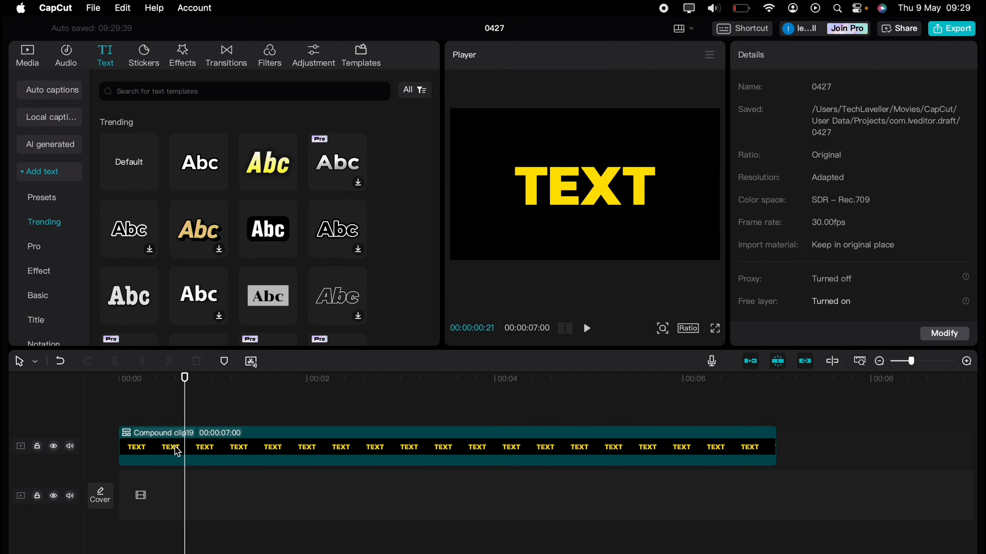
Add a Mirror mask to the TEXT compound clip, rotated to -70° and narrowed to size 117 with softened edges
{"action": "left_click_drag", "start_coordinate": [184, 412], "coordinate": [96, 406]}
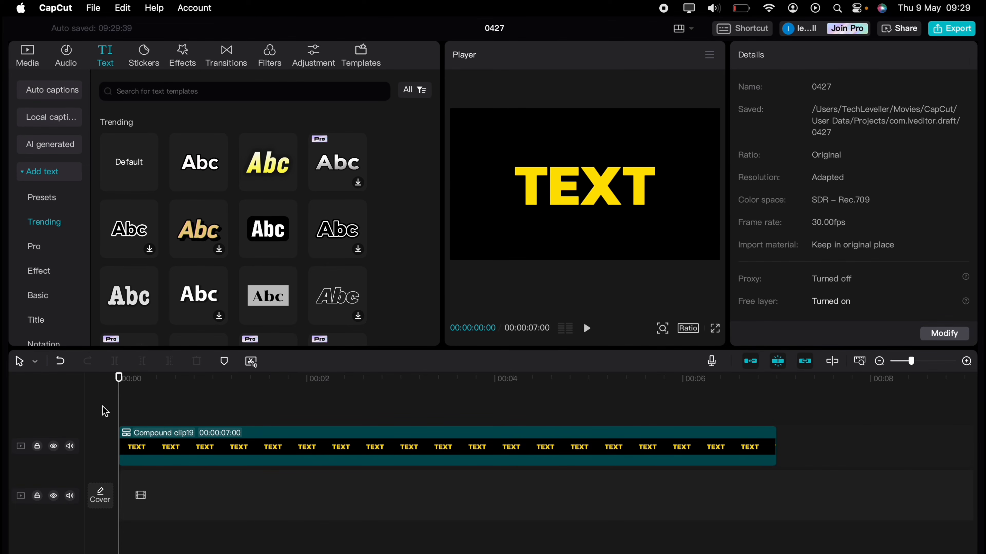
{"action": "left_click", "coordinate": [144, 439]}
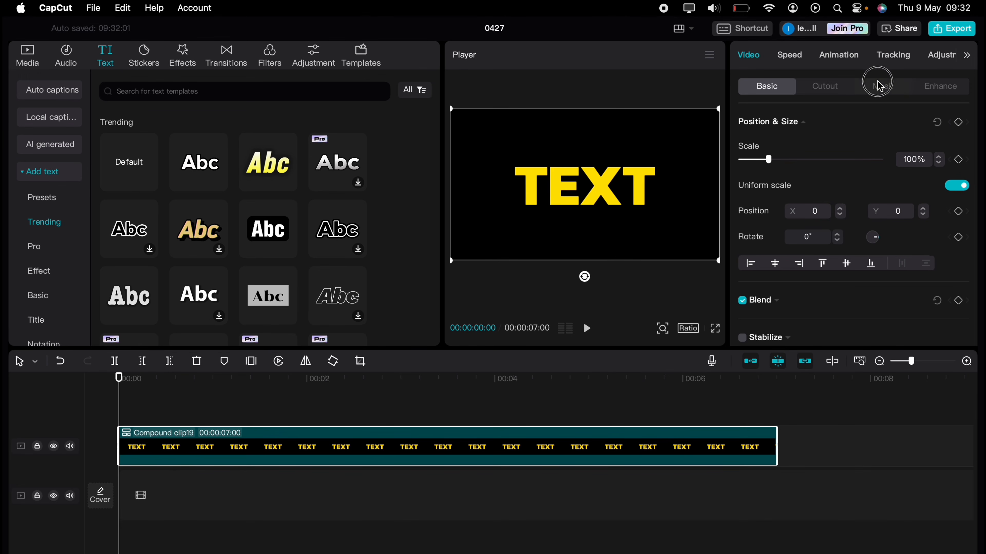
{"action": "left_click", "coordinate": [879, 87]}
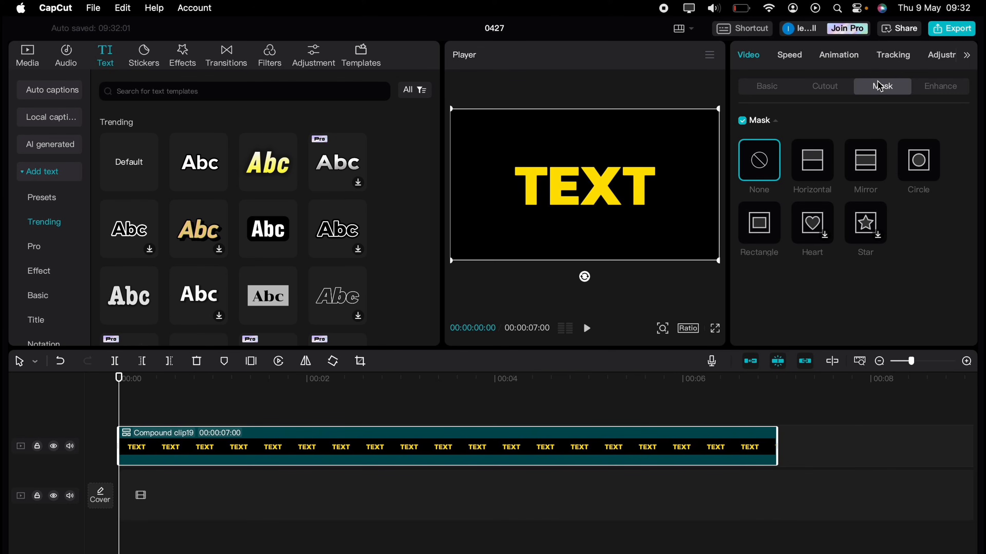
{"action": "left_click", "coordinate": [879, 152]}
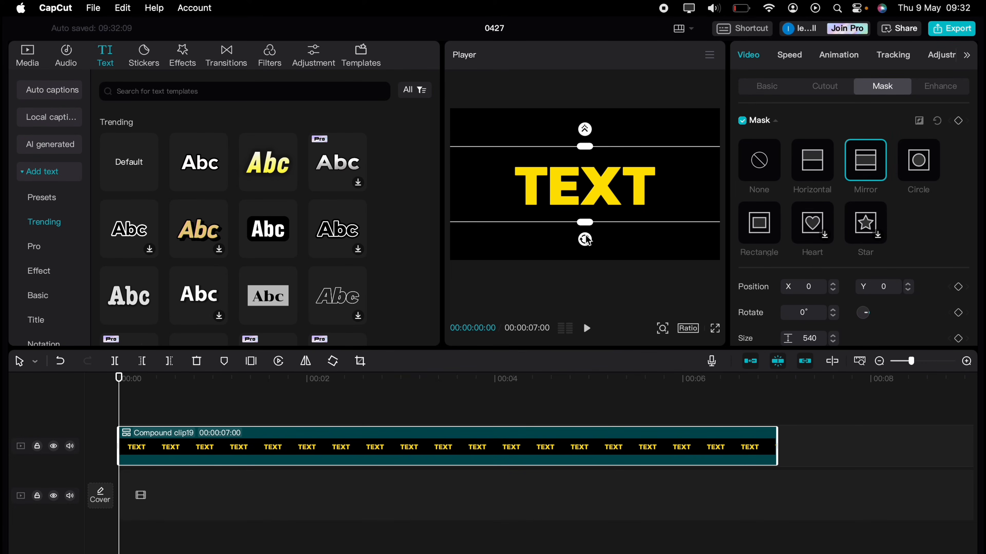
{"action": "left_click_drag", "start_coordinate": [587, 240], "coordinate": [548, 171]}
{"action": "mouse_move", "coordinate": [547, 174]}
{"action": "left_mouse_down"}
{"action": "mouse_move", "coordinate": [502, 166]}
{"action": "mouse_move", "coordinate": [548, 187]}
{"action": "left_mouse_up"}
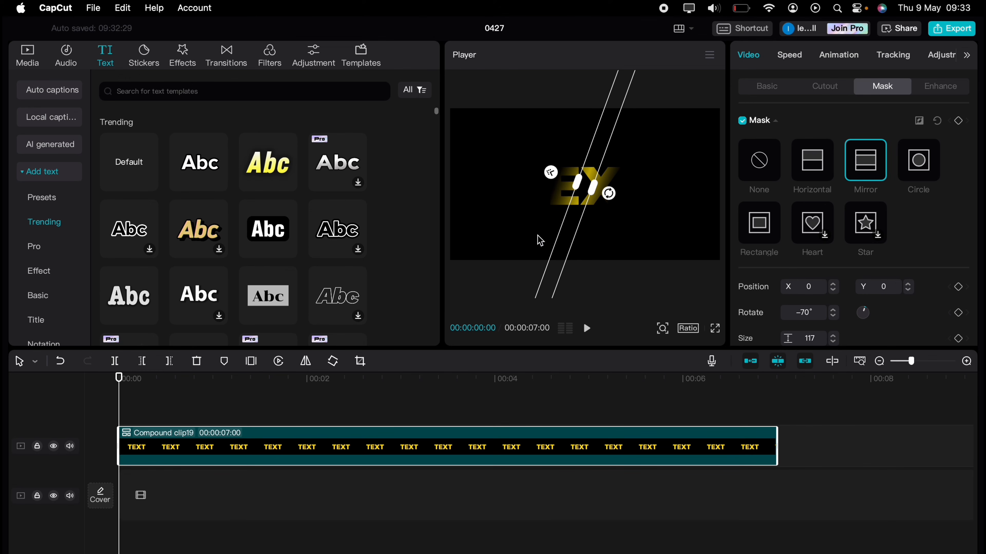
Move the mask left of the text to X -738, Y 34 and keyframe its position and size at 00:00:00:00
{"action": "left_click_drag", "start_coordinate": [569, 232], "coordinate": [465, 227]}
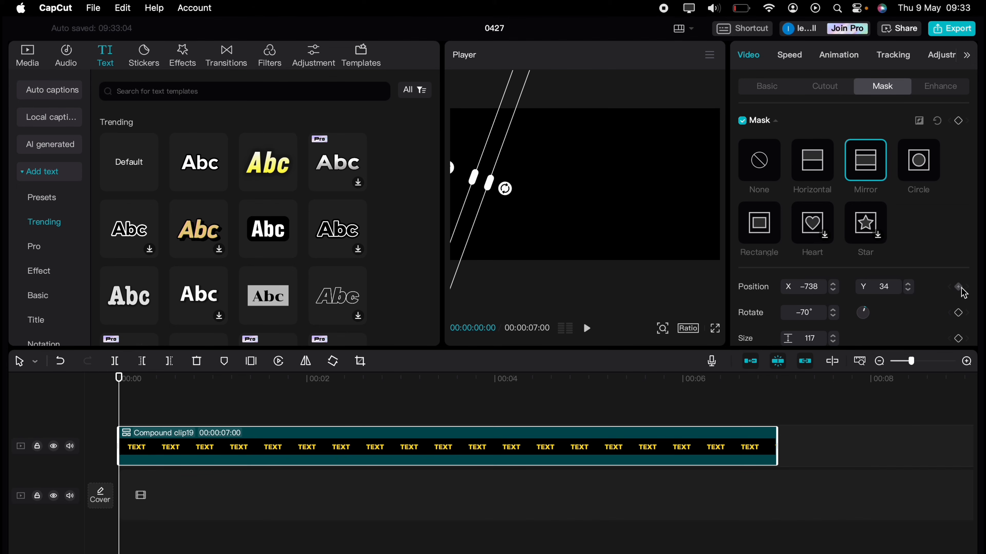
{"action": "scroll", "coordinate": [958, 293], "scroll_direction": "down", "scroll_amount": 2}
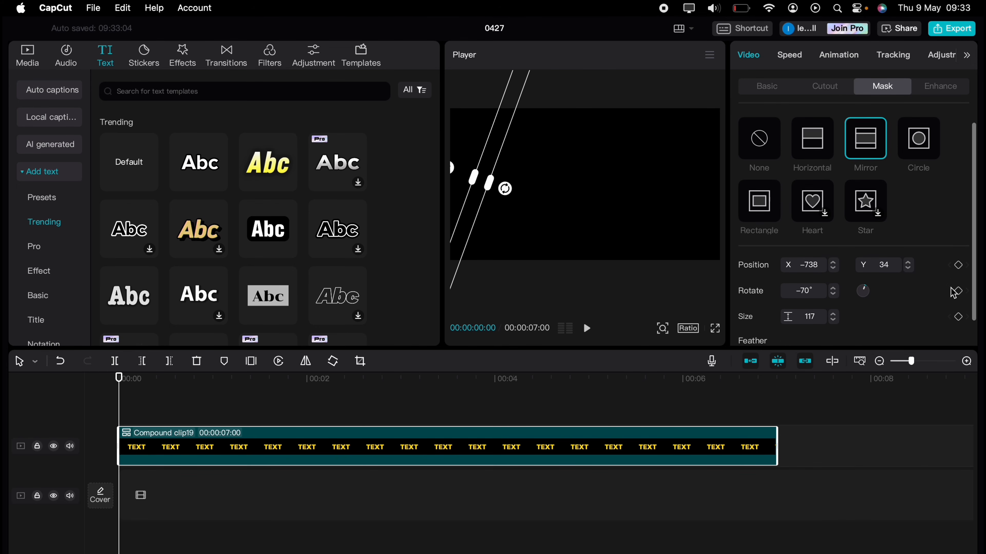
{"action": "left_click", "coordinate": [958, 261]}
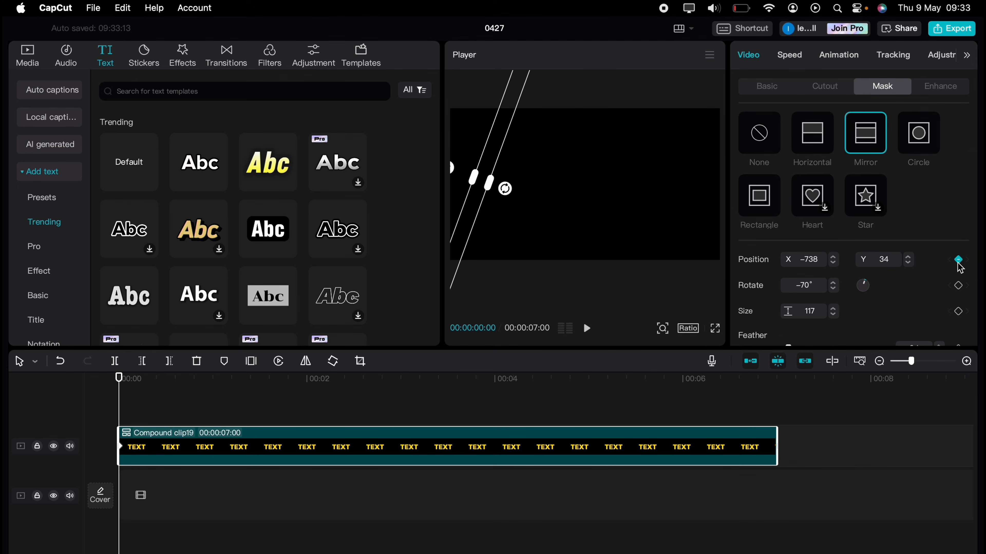
{"action": "left_click", "coordinate": [959, 312]}
At 00:00:01:06, move the mask right of the text to X 754, Y 2 and keyframe its position and size
{"action": "left_click", "coordinate": [124, 396]}
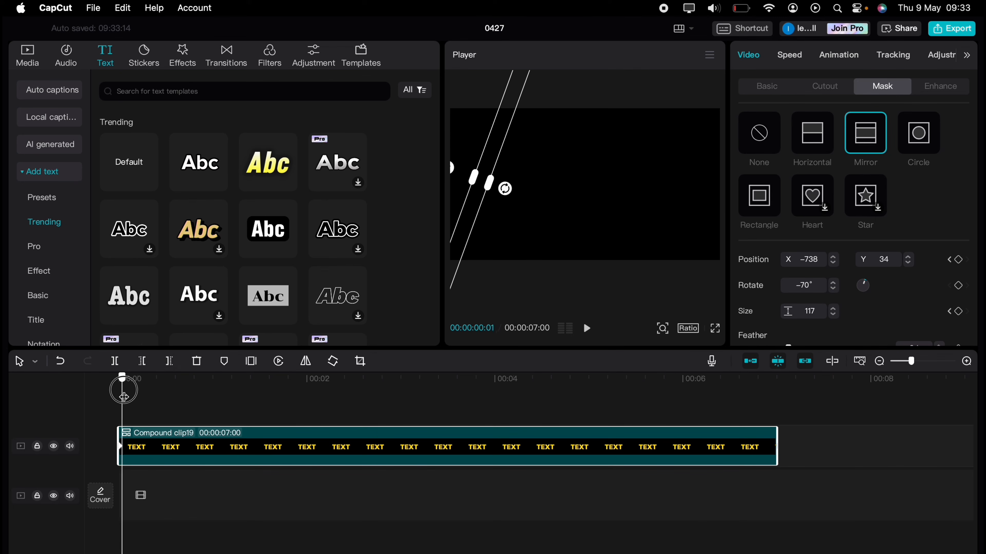
{"action": "left_click_drag", "start_coordinate": [124, 396], "coordinate": [231, 393]}
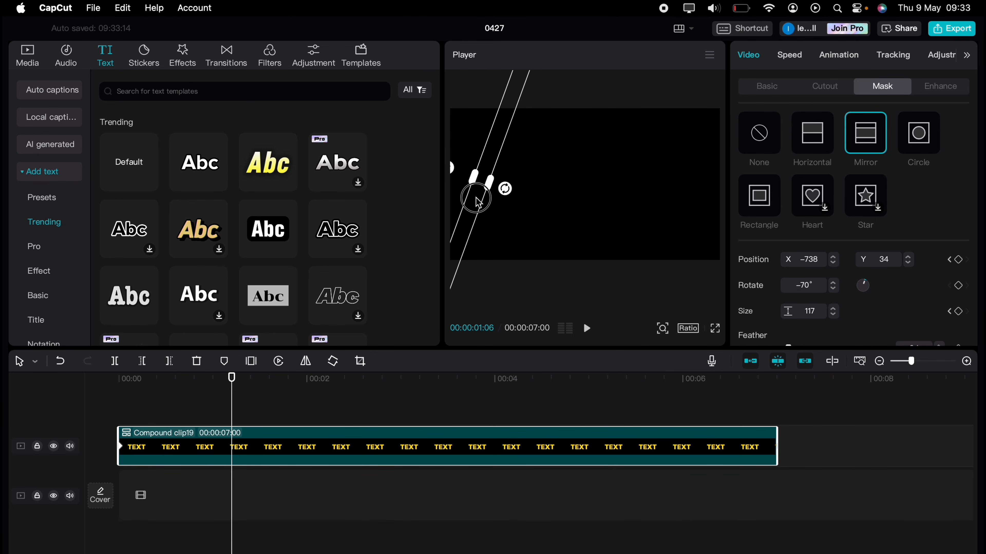
{"action": "left_click_drag", "start_coordinate": [478, 202], "coordinate": [687, 209]}
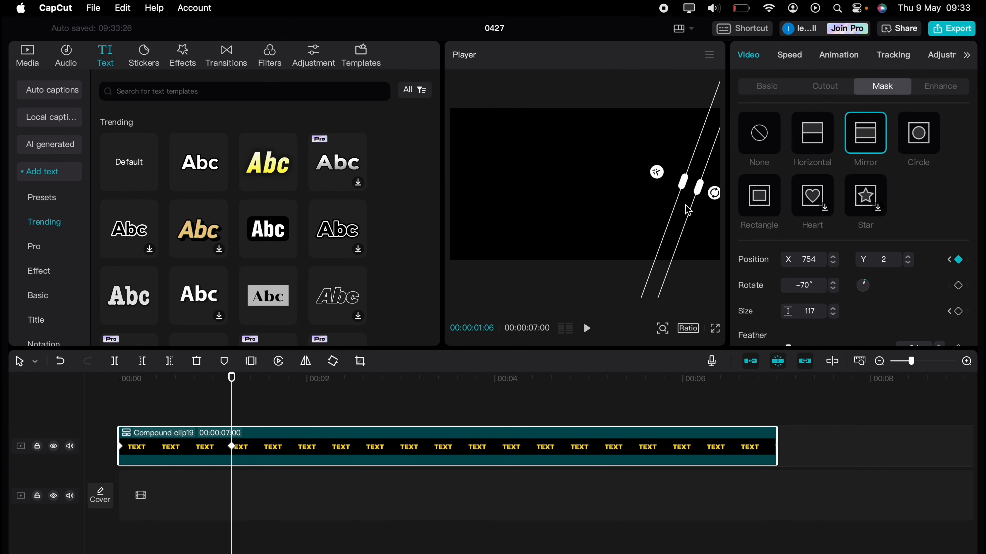
{"action": "left_click", "coordinate": [961, 313]}
At 00:00:02:10, move the mask back left of the text to X -745, Y 2 and keyframe its position and size
{"action": "left_click", "coordinate": [232, 390]}
{"action": "left_click_drag", "start_coordinate": [233, 390], "coordinate": [338, 388]}
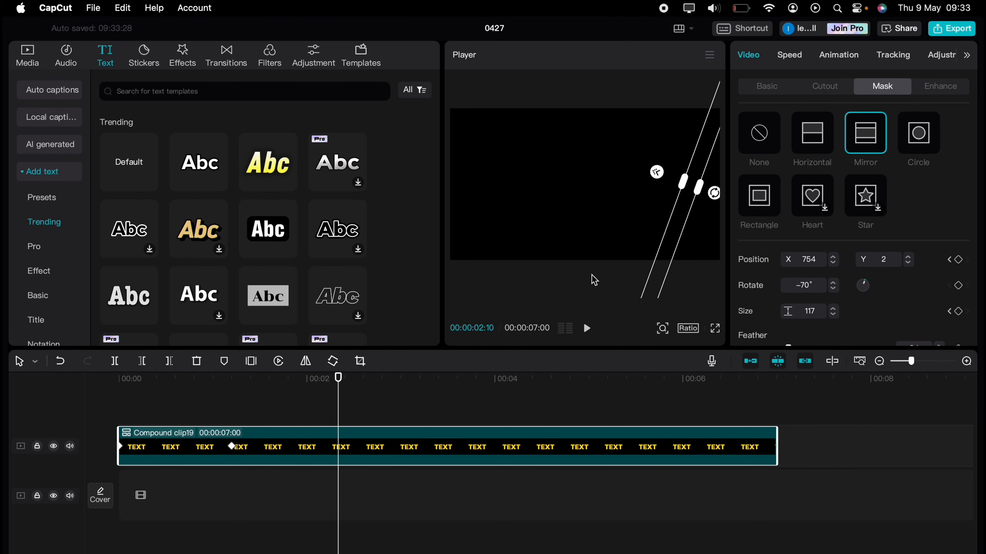
{"action": "left_click_drag", "start_coordinate": [675, 218], "coordinate": [466, 216]}
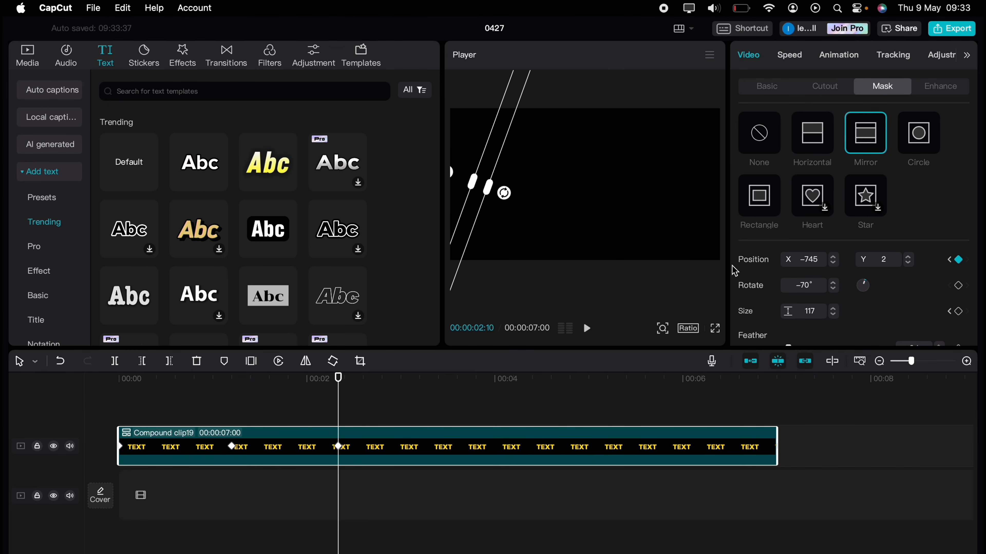
{"action": "left_click", "coordinate": [958, 311]}
At 00:00:03:20, move the mask to the middle of the text at X 0, Y -23 and keyframe its position and size
{"action": "left_click_drag", "start_coordinate": [339, 401], "coordinate": [461, 398]}
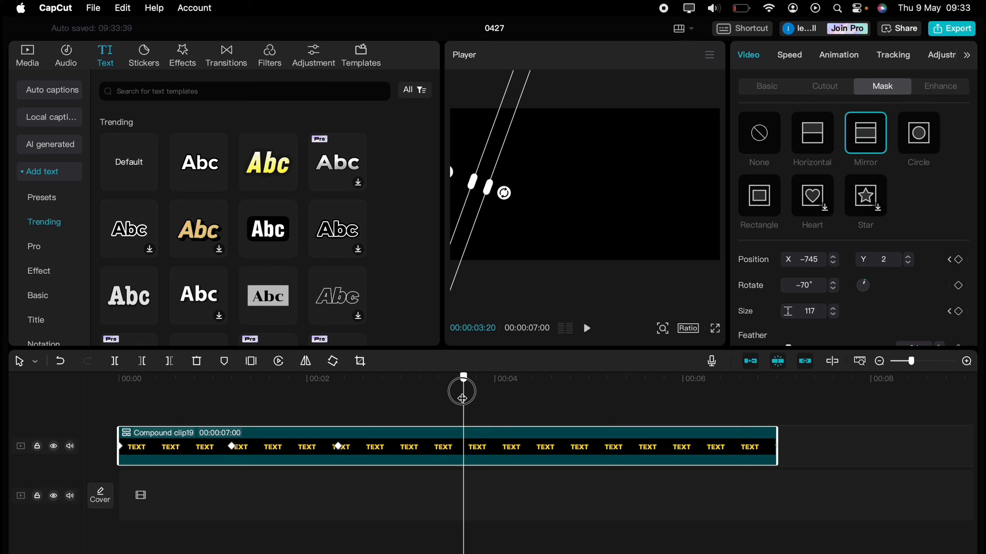
{"action": "left_click_drag", "start_coordinate": [464, 222], "coordinate": [569, 230]}
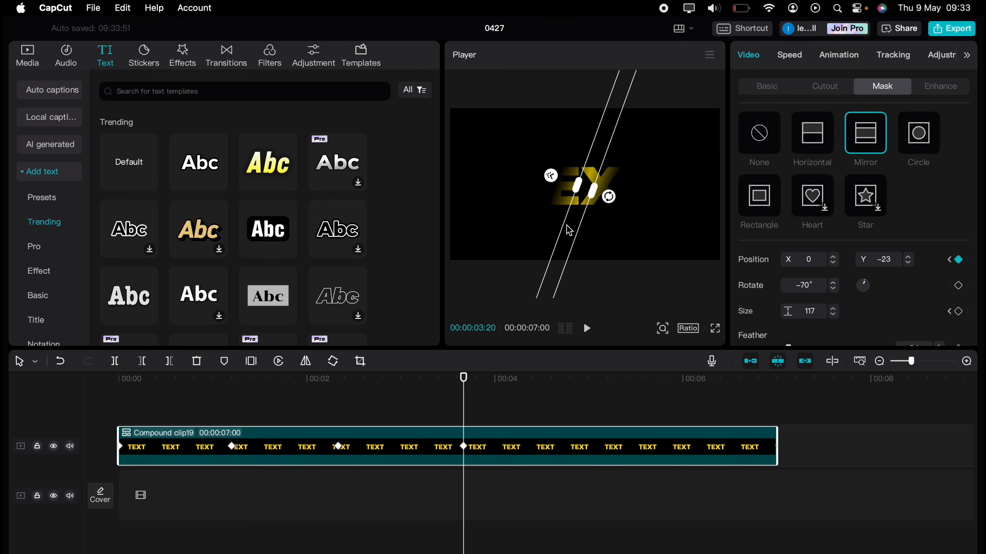
{"action": "left_click", "coordinate": [958, 311]}
At 00:00:04:27, widen the mask to size 2099 to uncover the whole text and keyframe its size and position
{"action": "left_click_drag", "start_coordinate": [465, 396], "coordinate": [580, 401]}
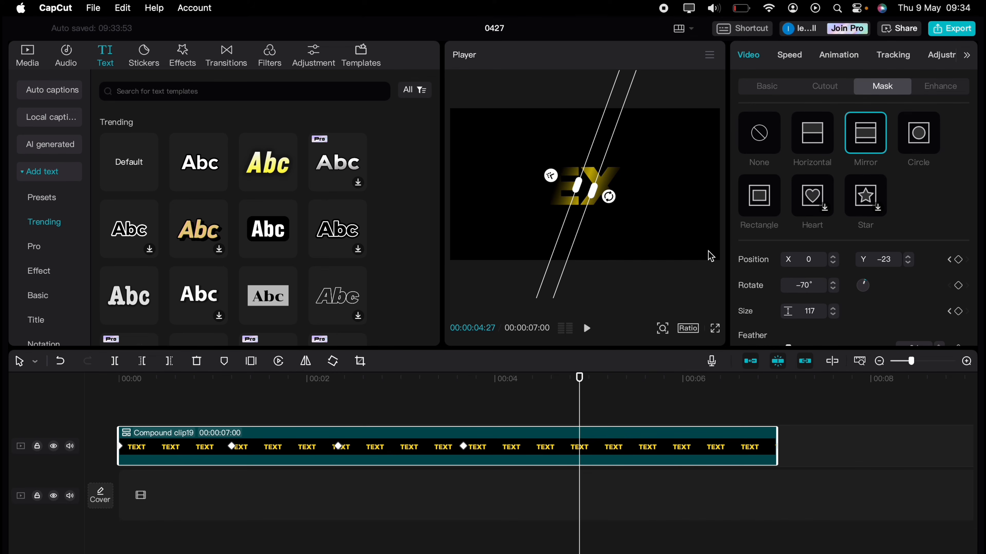
{"action": "left_click_drag", "start_coordinate": [593, 191], "coordinate": [732, 211]}
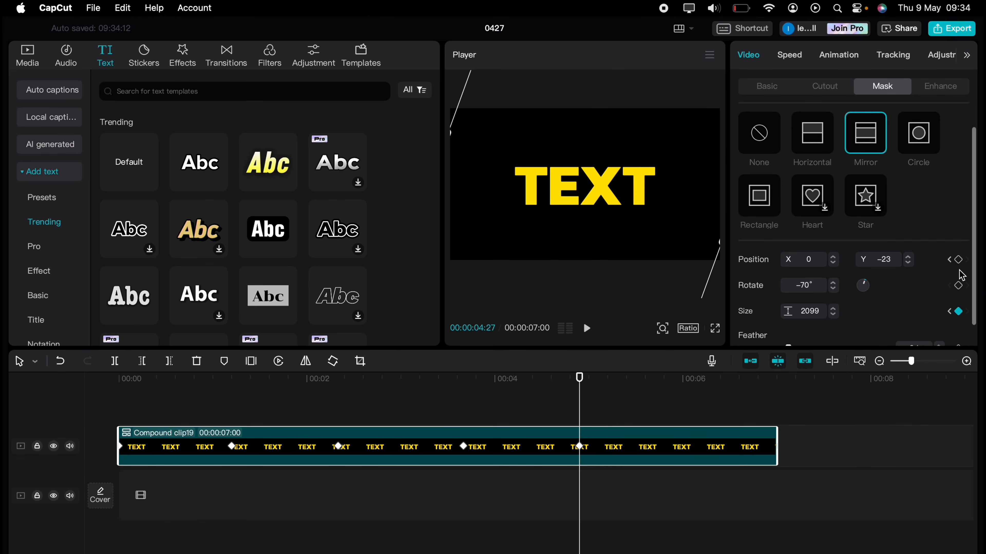
{"action": "left_click", "coordinate": [958, 259]}
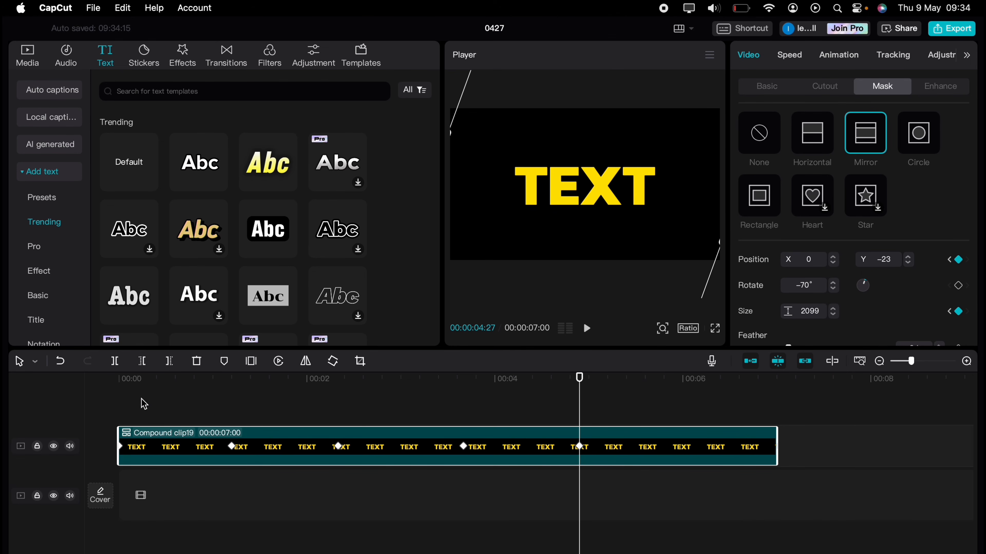
Preview the TEXT mask animation in full screen from 00:00:00:00
{"action": "left_click", "coordinate": [716, 329]}
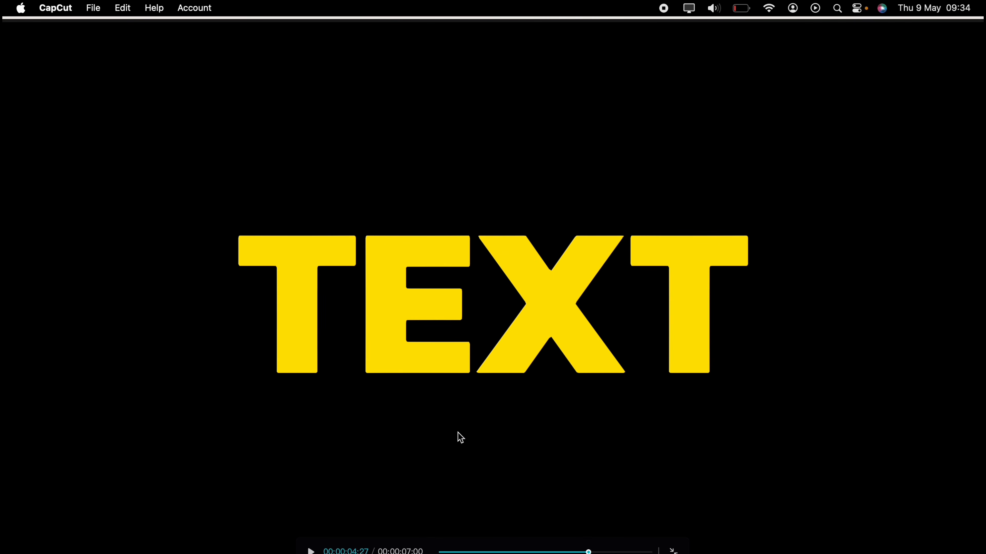
{"action": "left_click", "coordinate": [443, 551]}
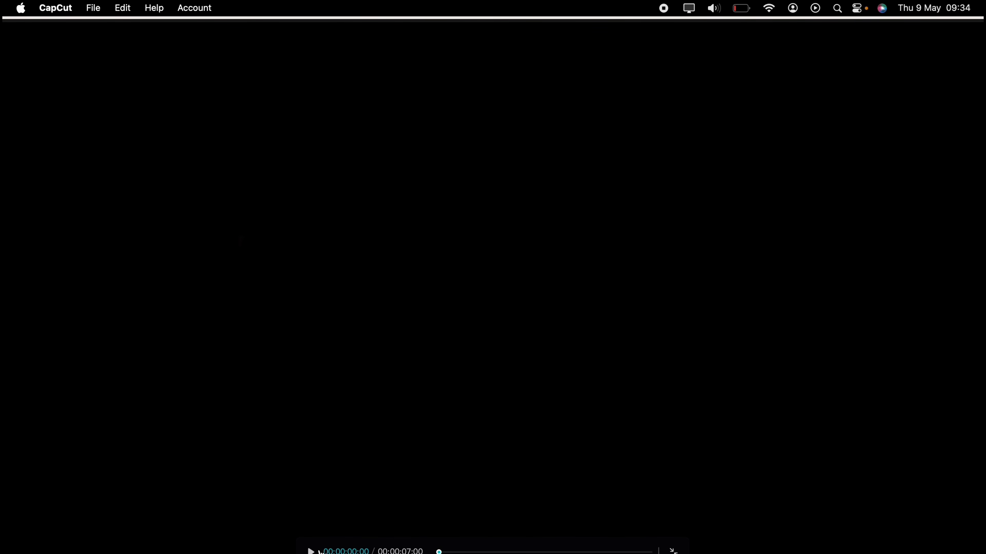